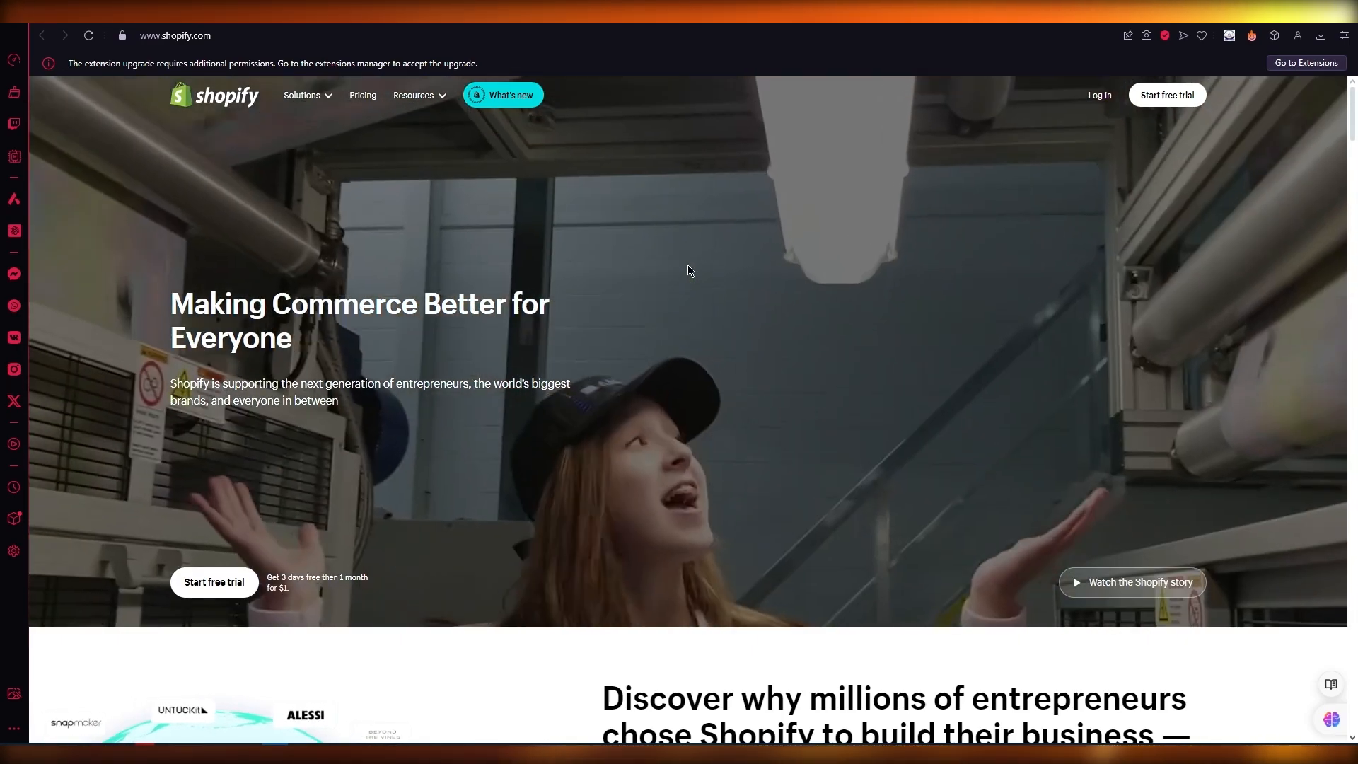
Step: Scroll up and down the shopify.com homepage to look it over
scroll(685, 266, down, 5)
scroll(607, 312, up, 5)
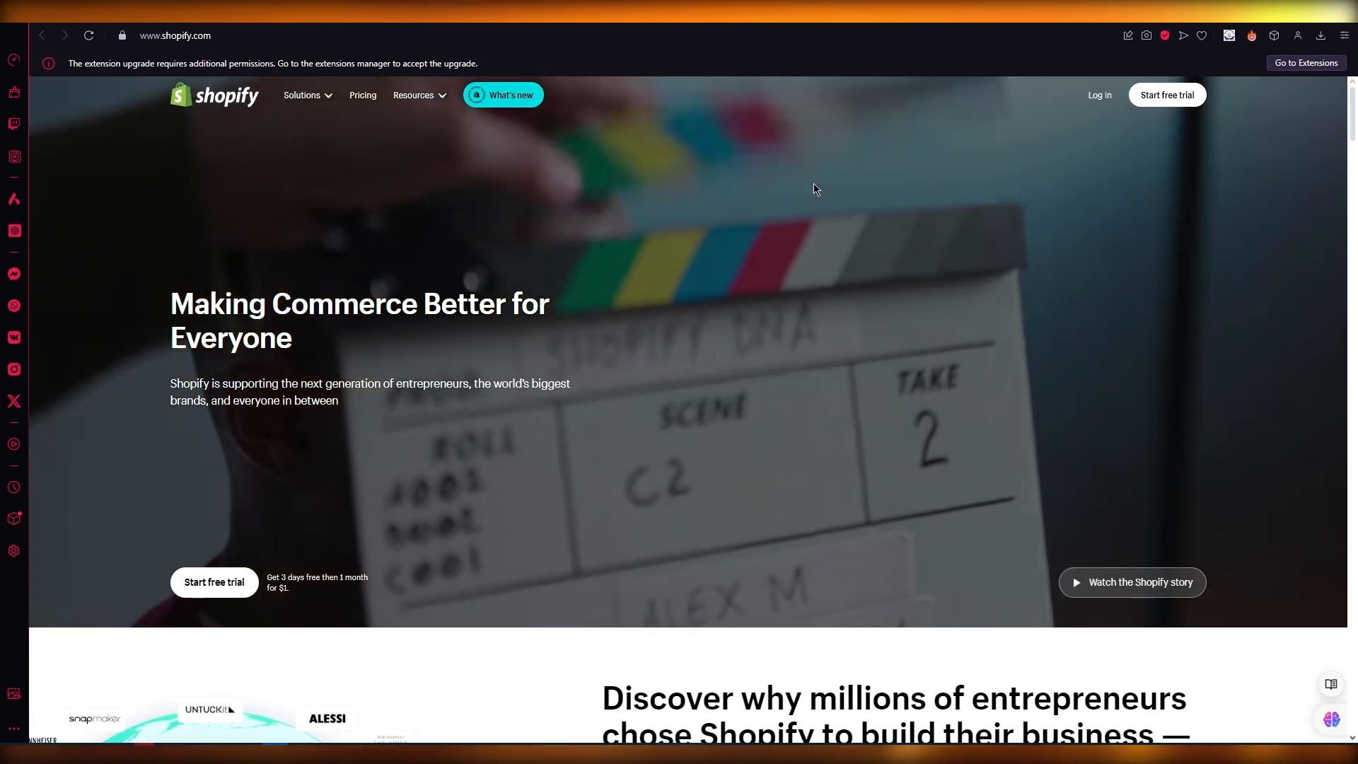
scroll(750, 379, down, 12)
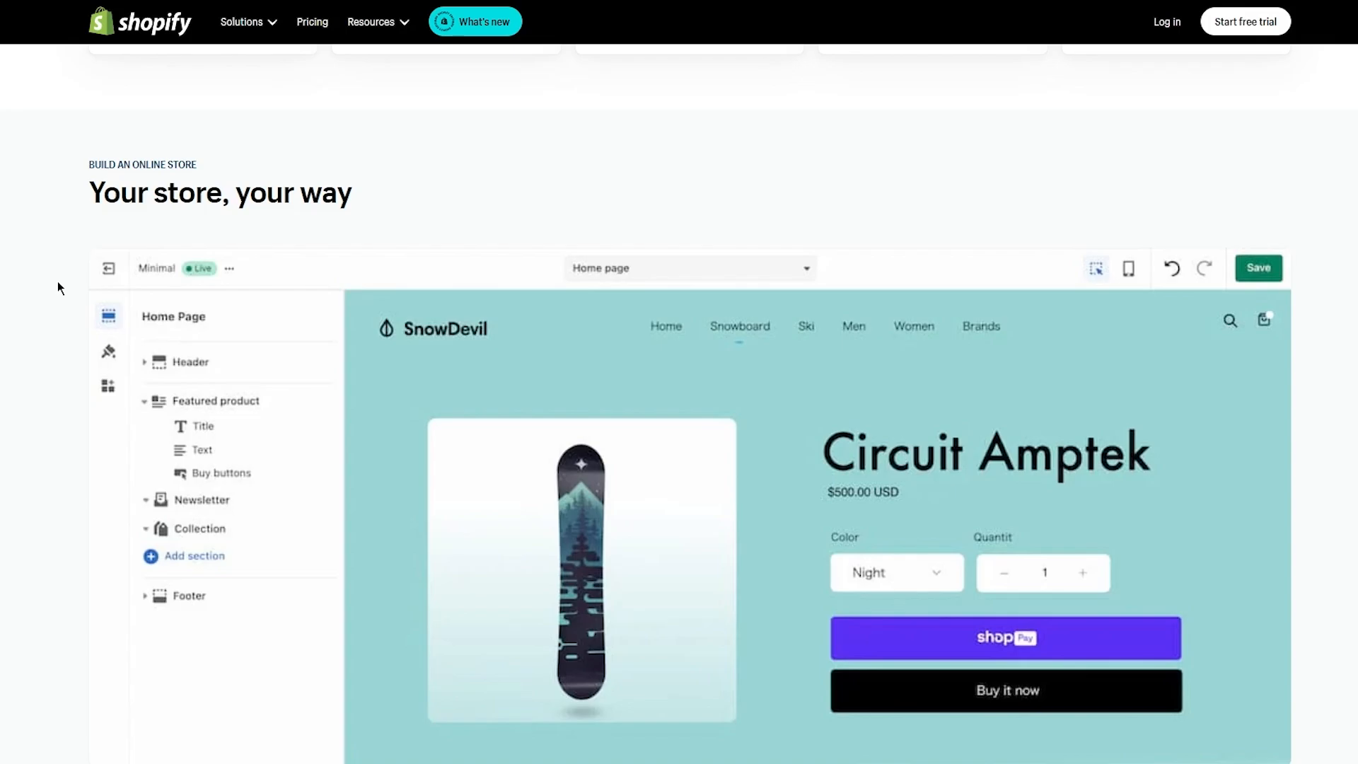
scroll(57, 281, down, 5)
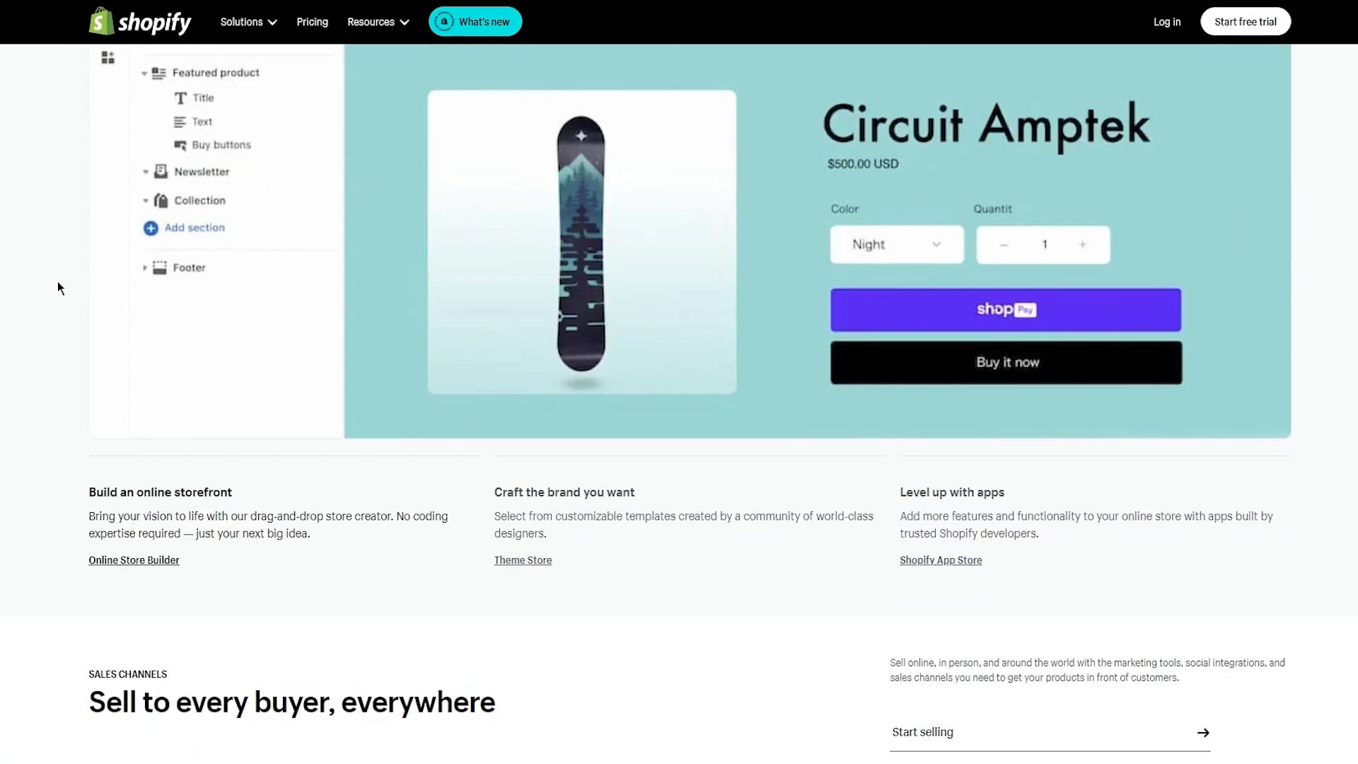
scroll(58, 281, up, 18)
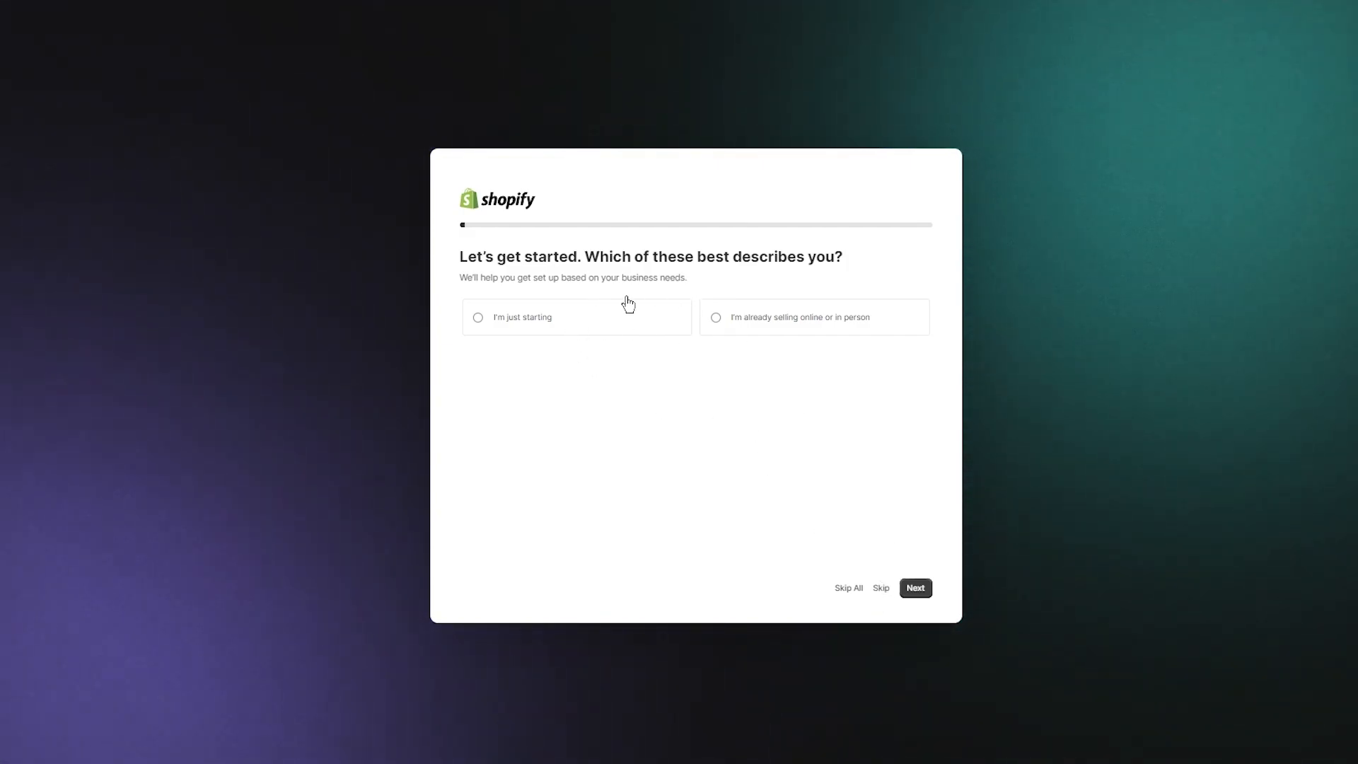
Step: Answer 'I'm just starting', skip the where-to-sell question, and confirm Pakistan as the business location
click(611, 338)
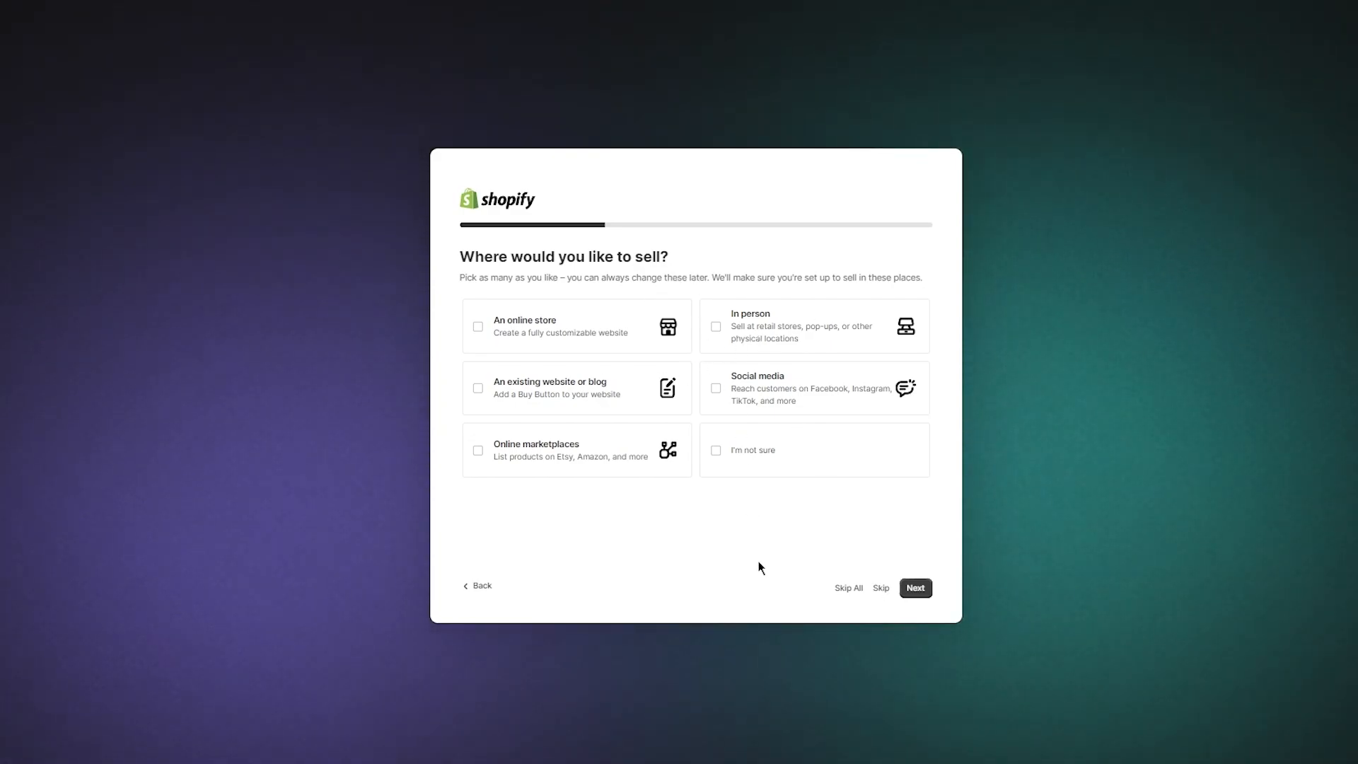
click(881, 591)
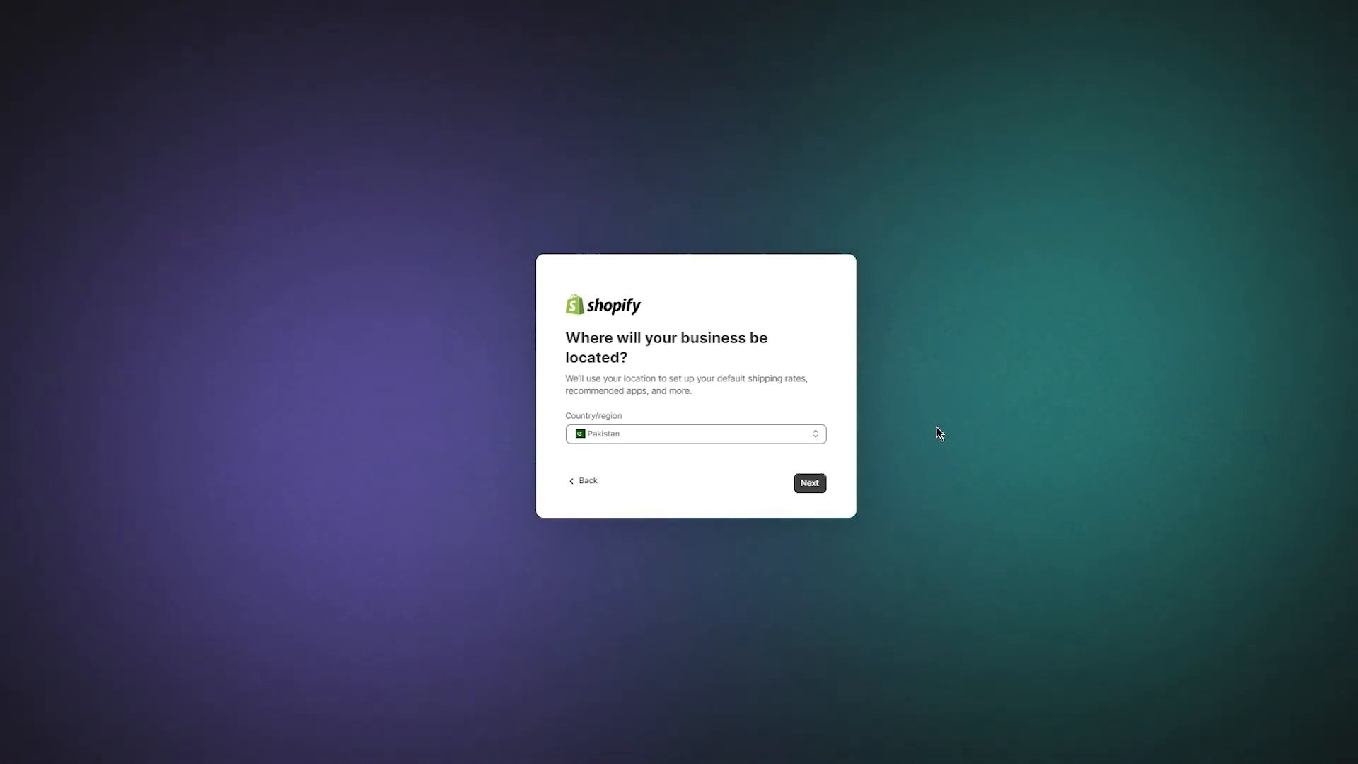
click(797, 488)
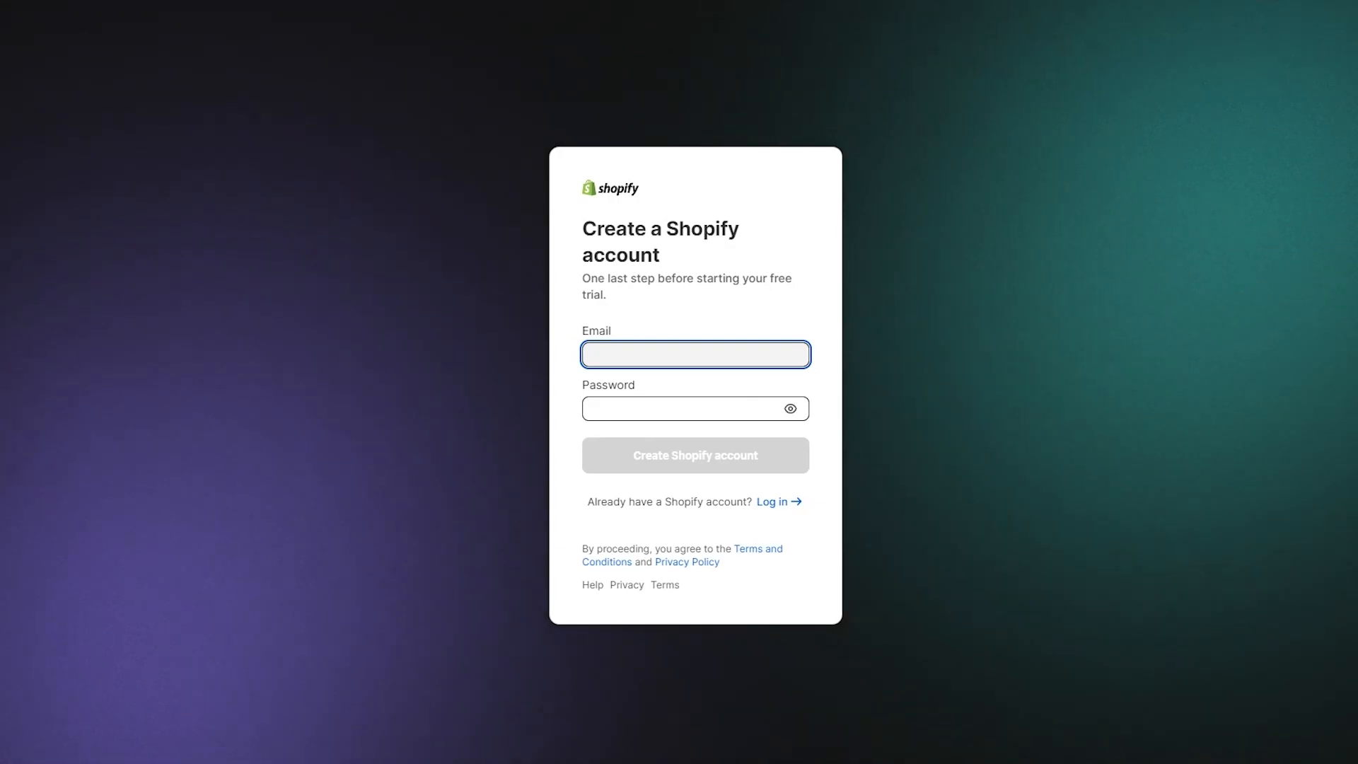
Step: Paste the email address into the sign-up form and enter the account password
click(643, 355)
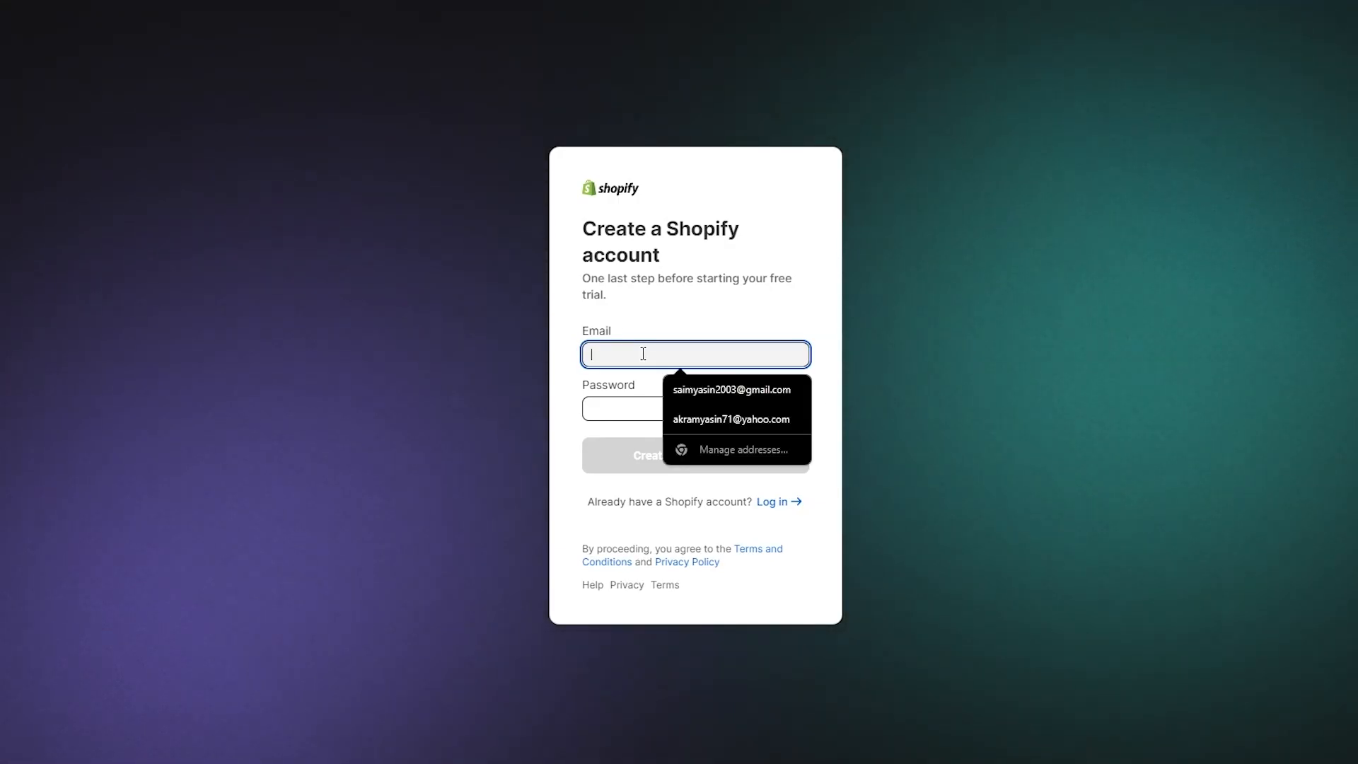
right_click(644, 354)
click(671, 511)
click(635, 416)
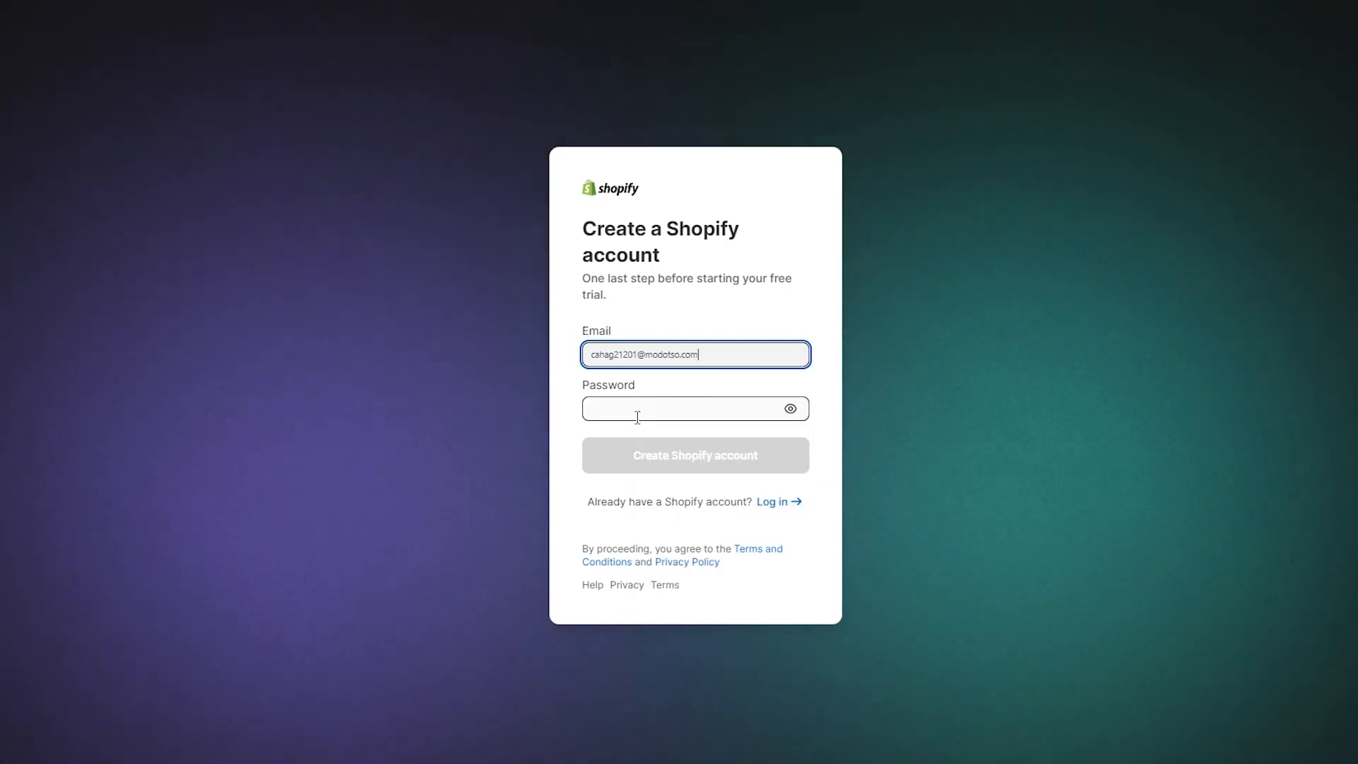
text(****)
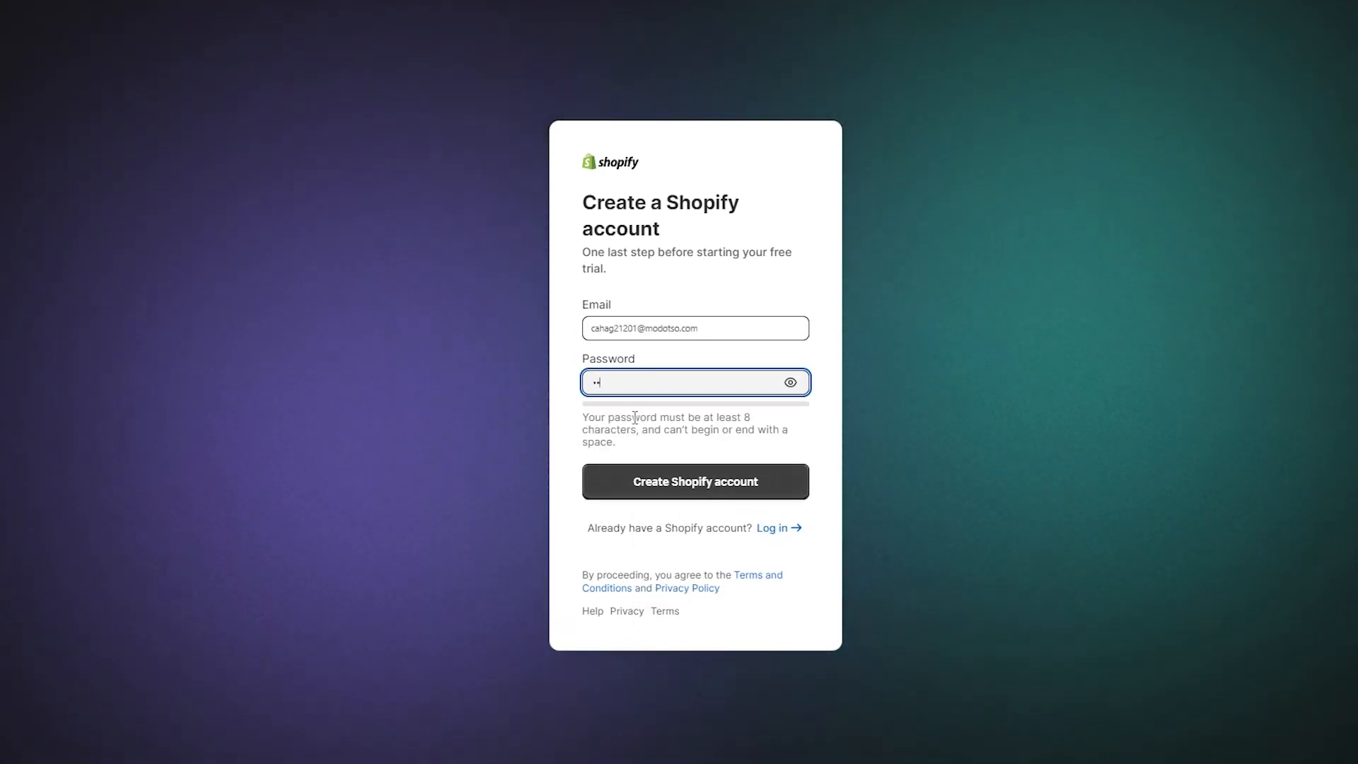
text(**)
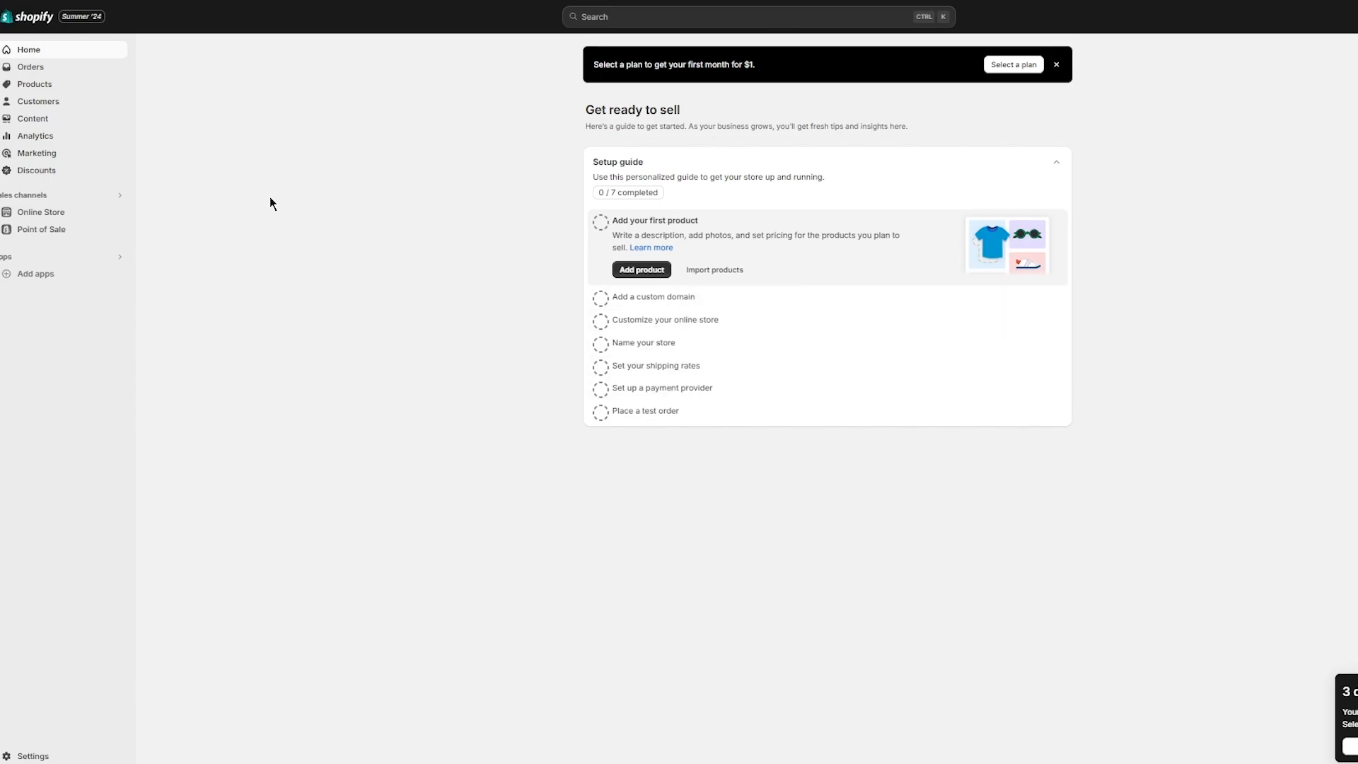
Step: Go to Online Store to see the Themes page with Dawn 15.0.0 as current theme
click(32, 214)
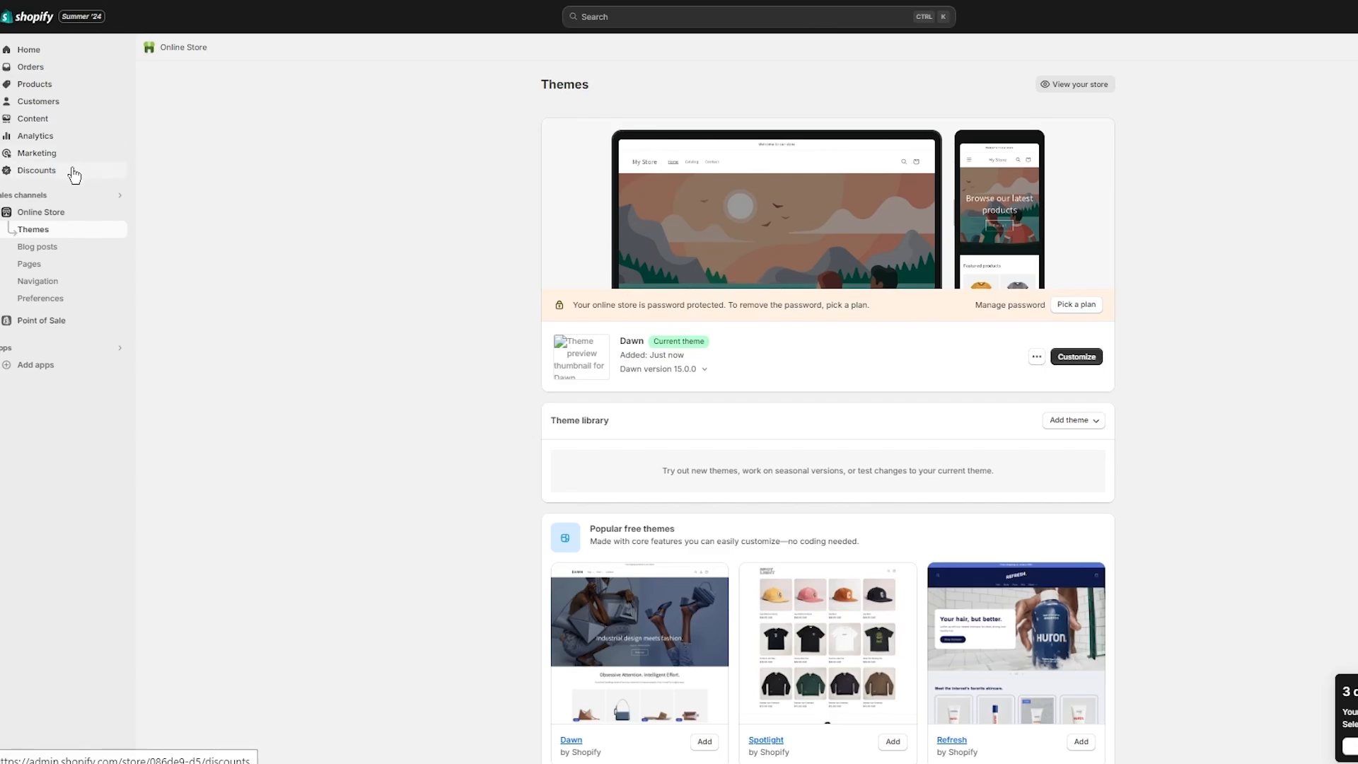
scroll(591, 251, down, 3)
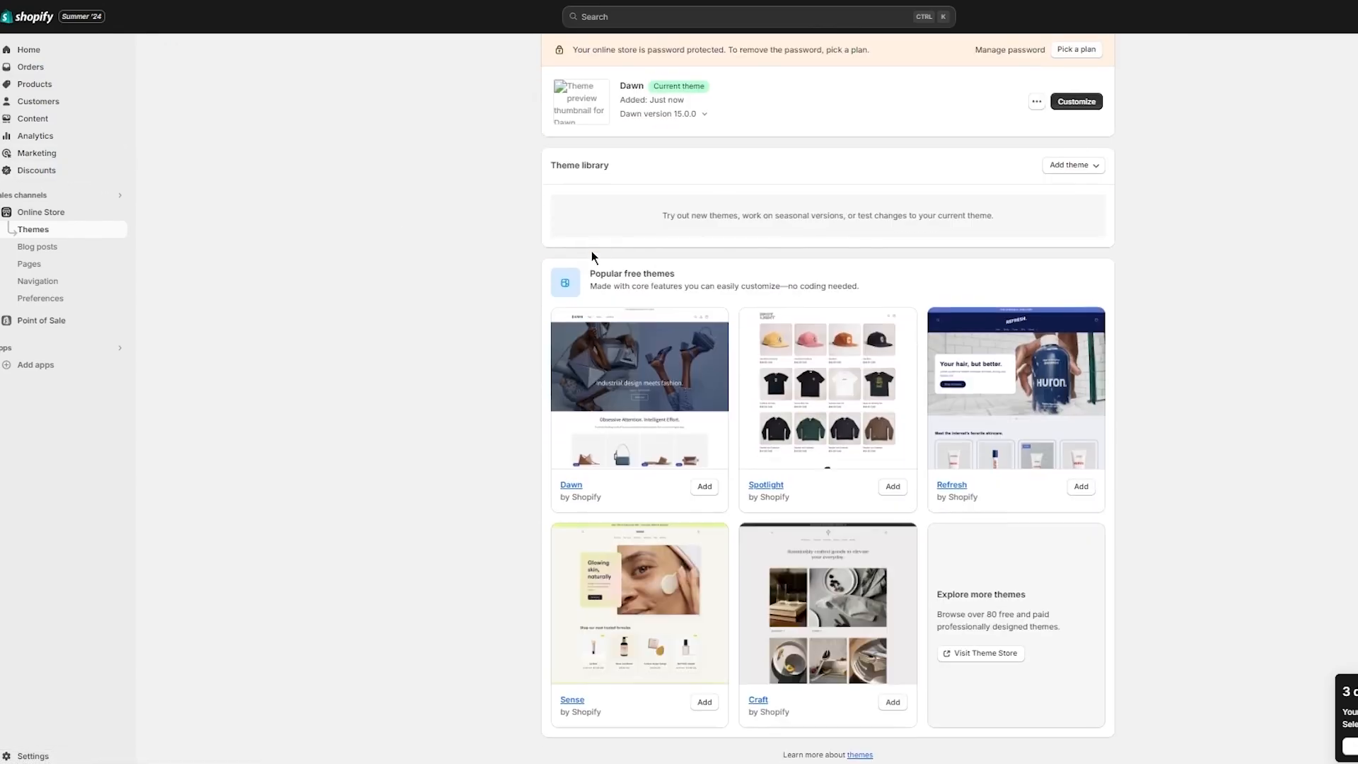
scroll(390, 249, up, 3)
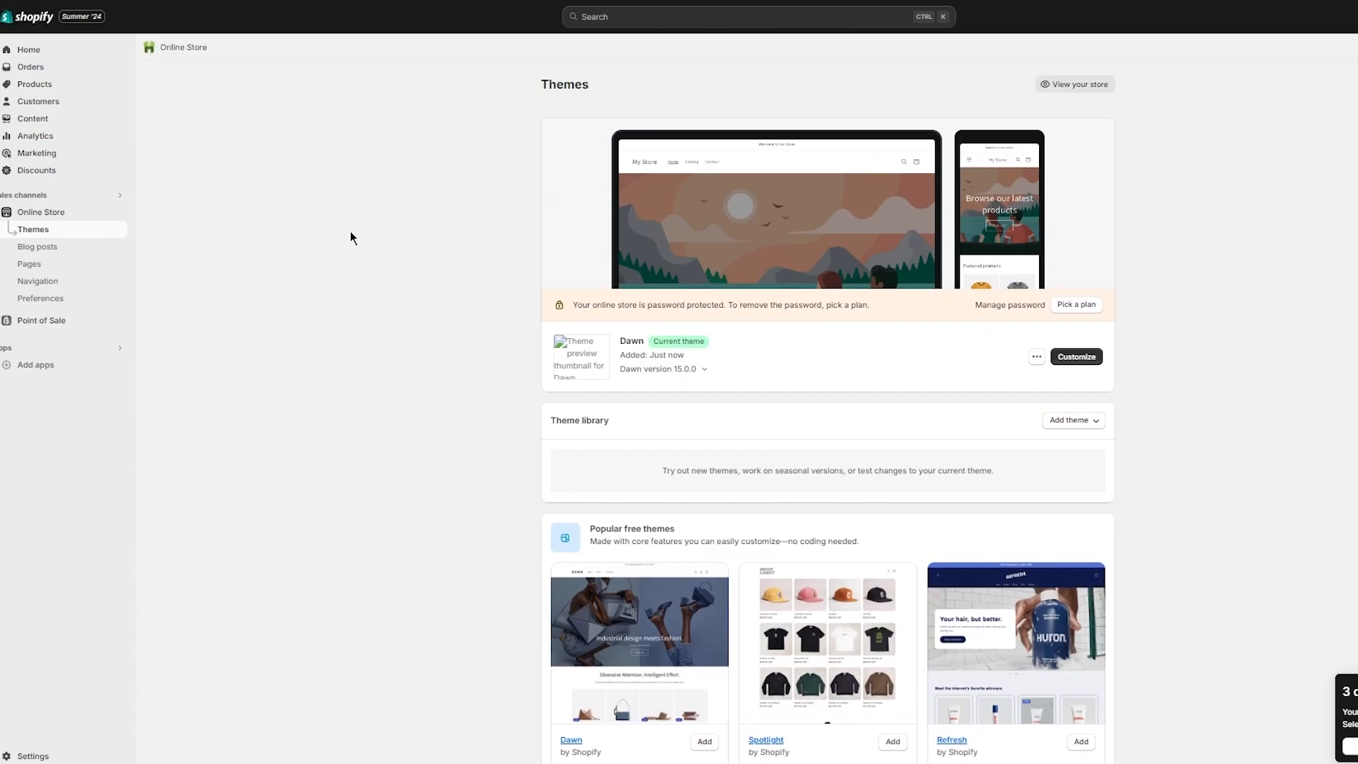
scroll(349, 236, down, 3)
scroll(347, 230, up, 2)
scroll(348, 235, up, 2)
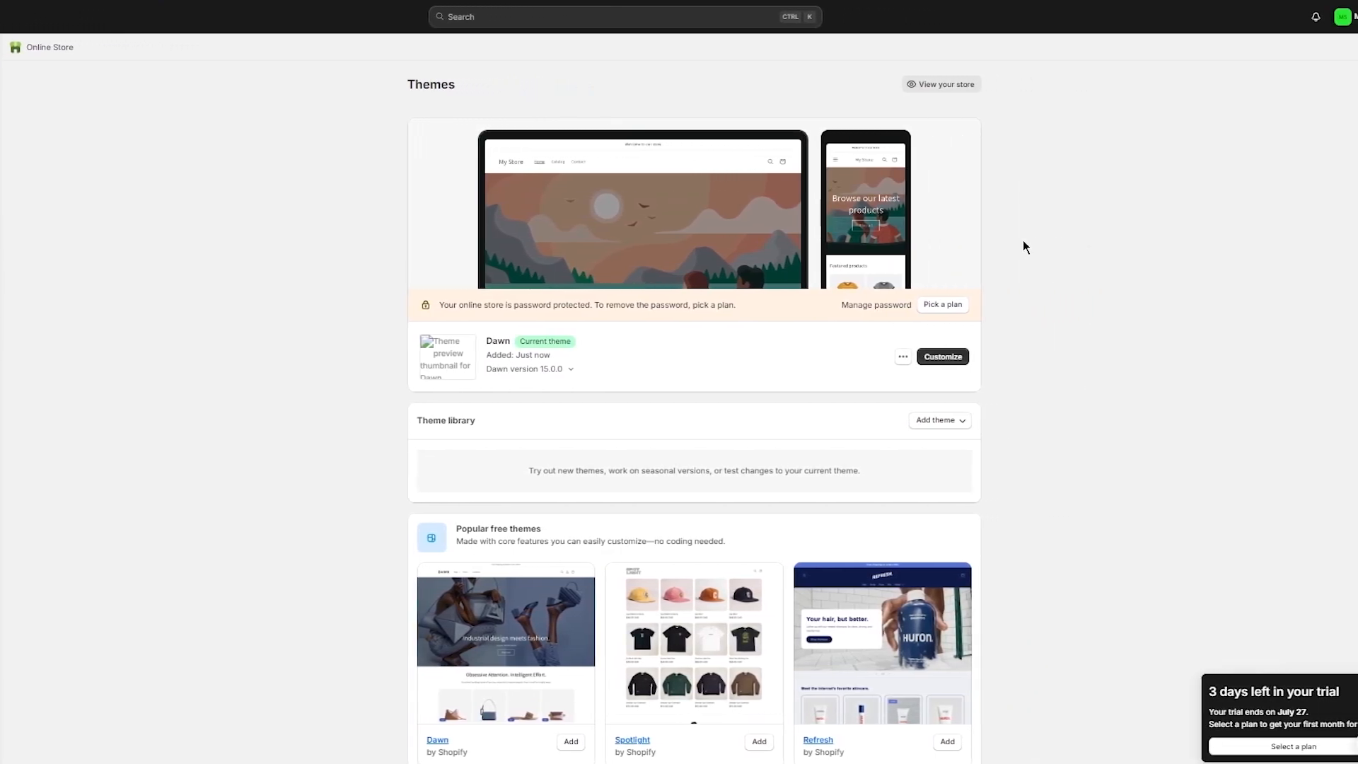
scroll(1024, 241, down, 3)
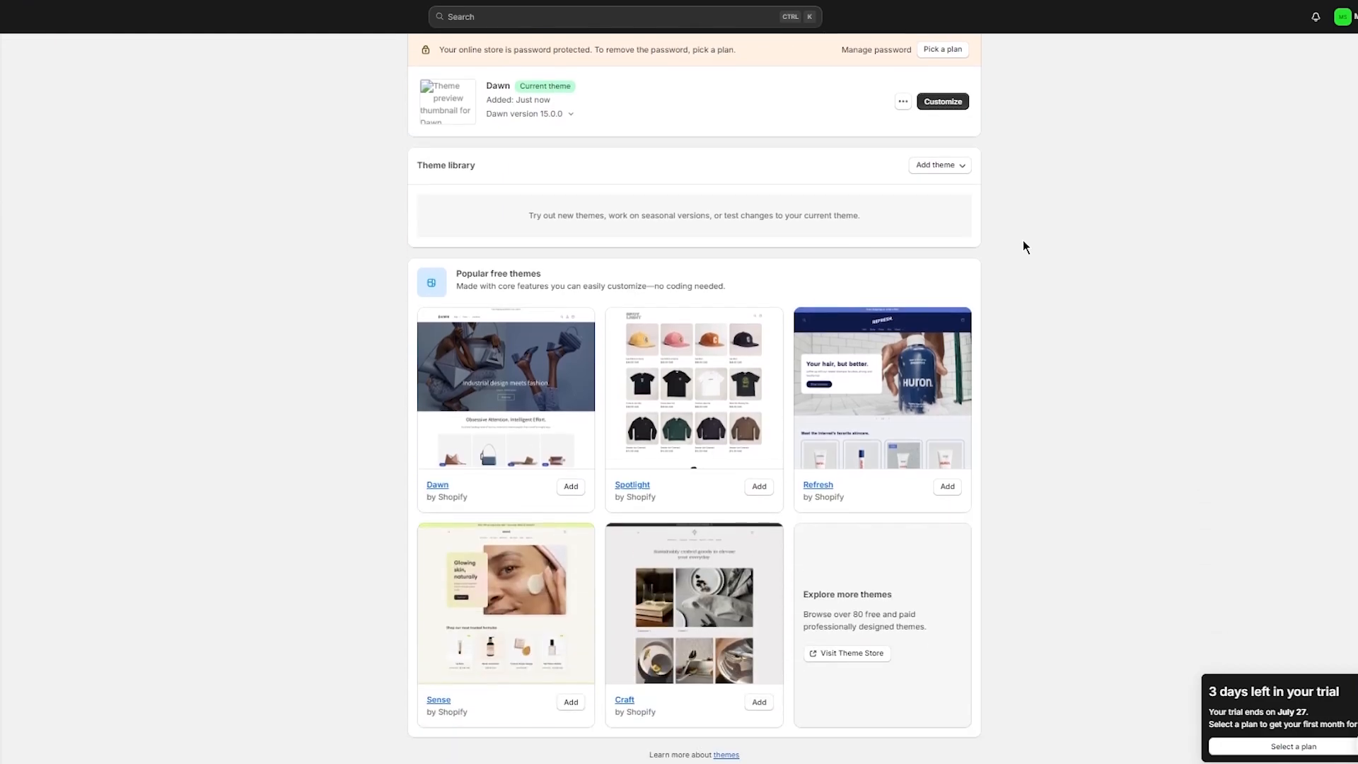
scroll(1024, 241, up, 3)
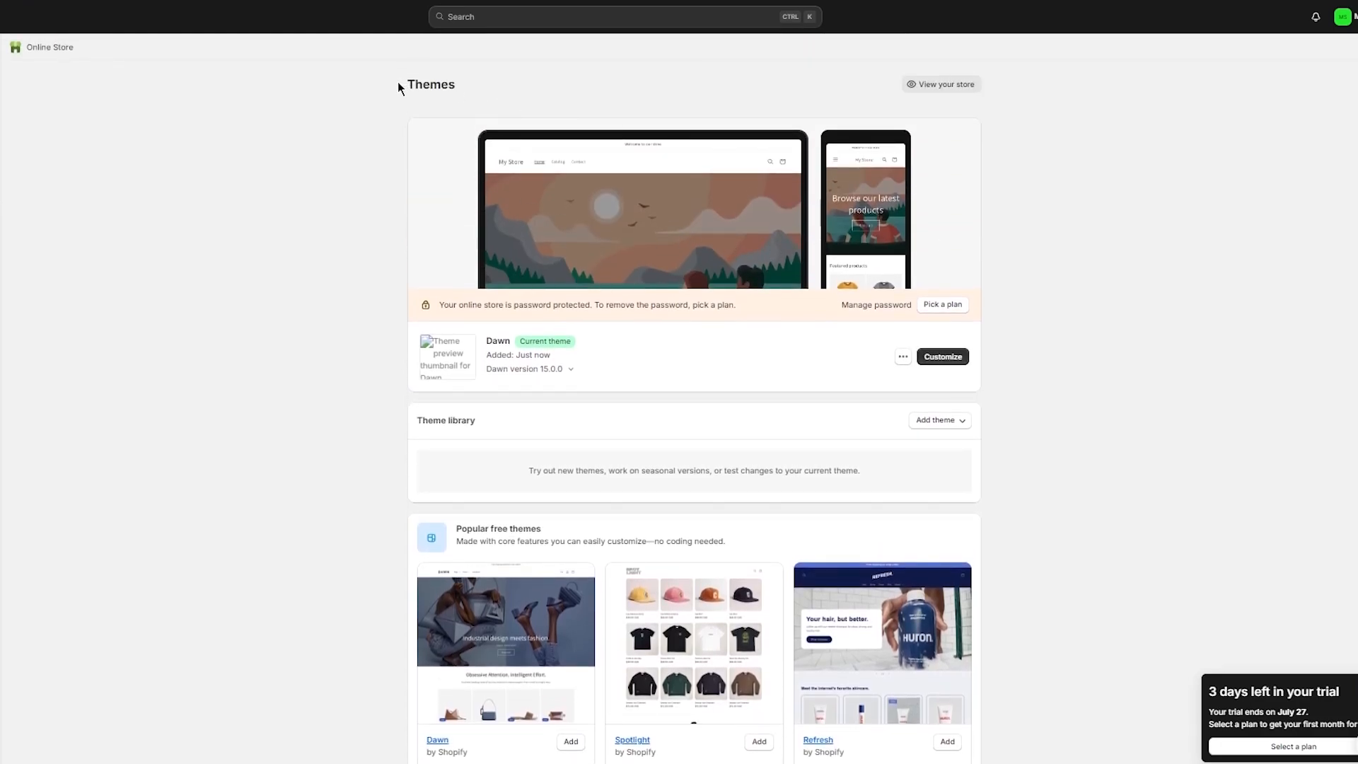
drag(397, 88, 1170, 407)
click(1180, 317)
scroll(365, 275, down, 1)
scroll(365, 275, up, 1)
scroll(824, 231, down, 3)
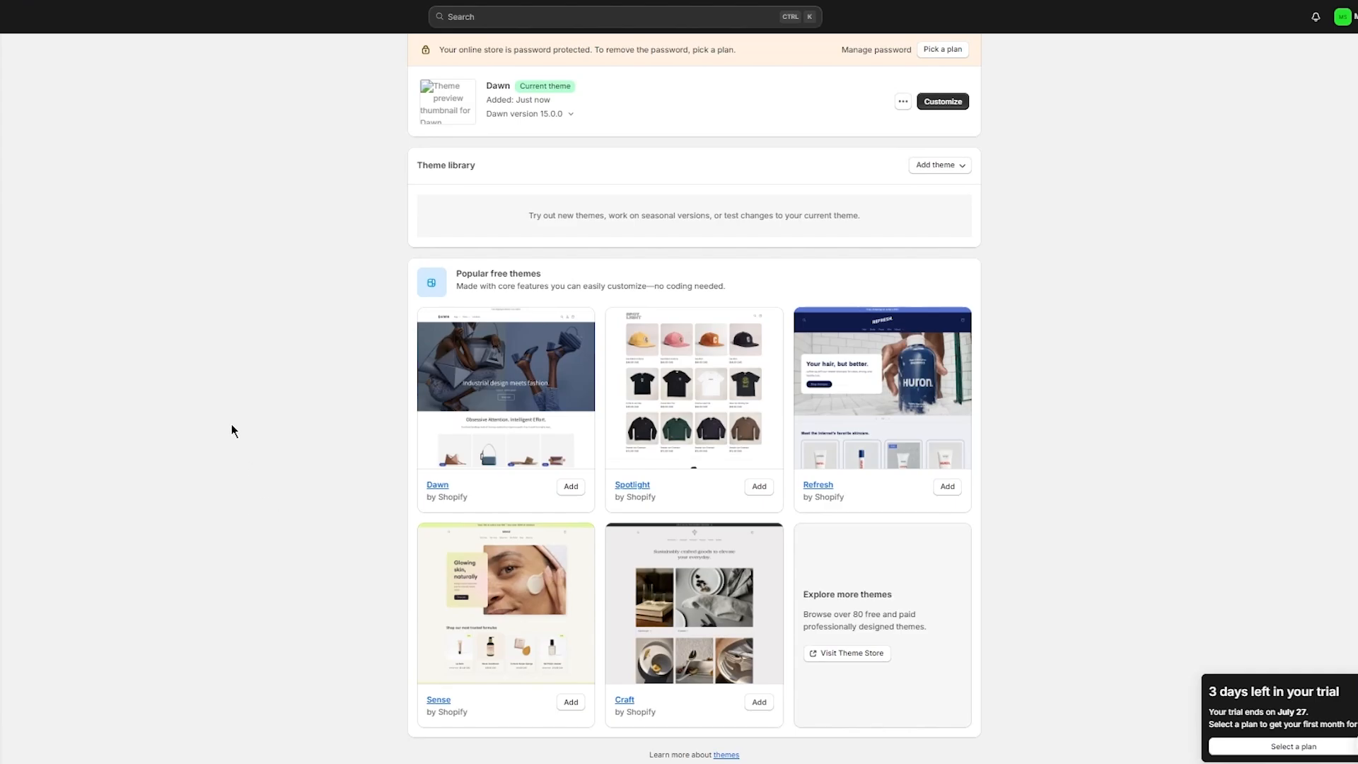
scroll(278, 406, up, 4)
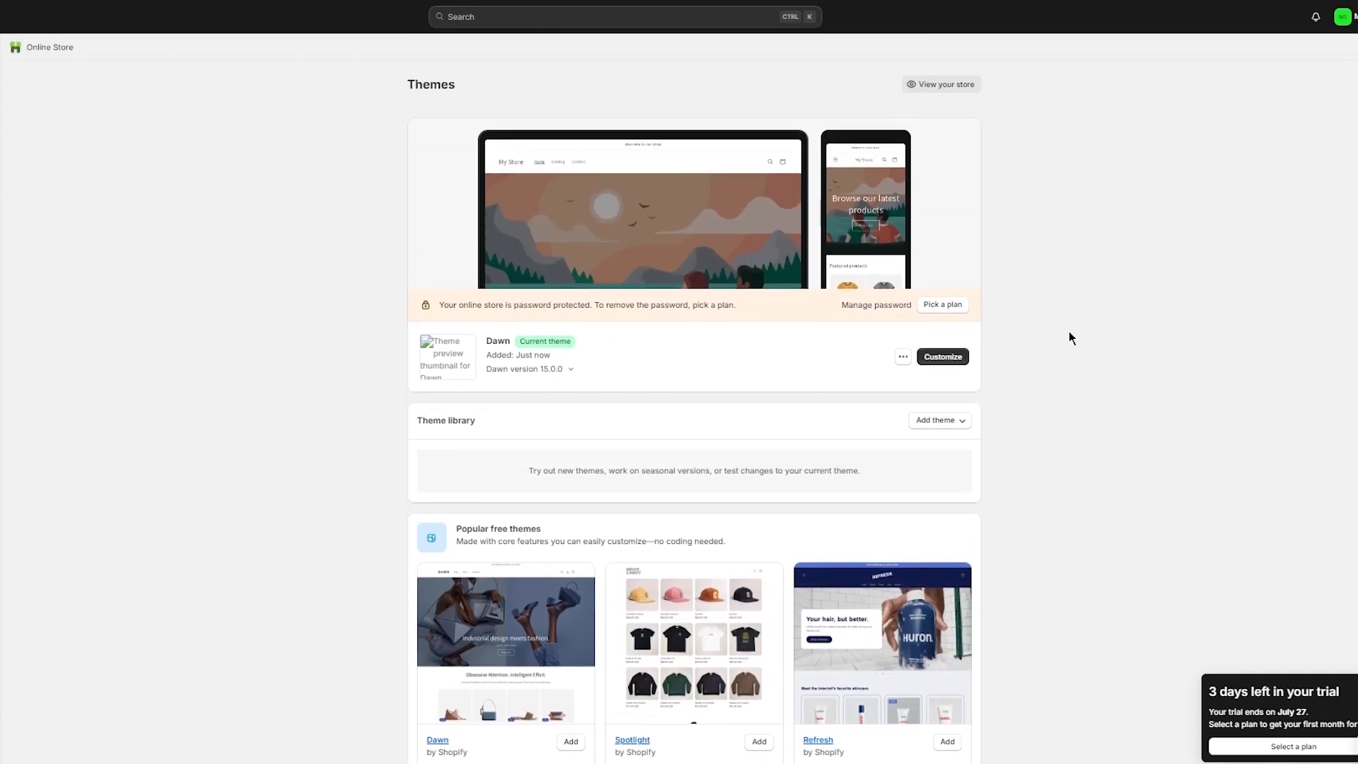
scroll(669, 498, down, 4)
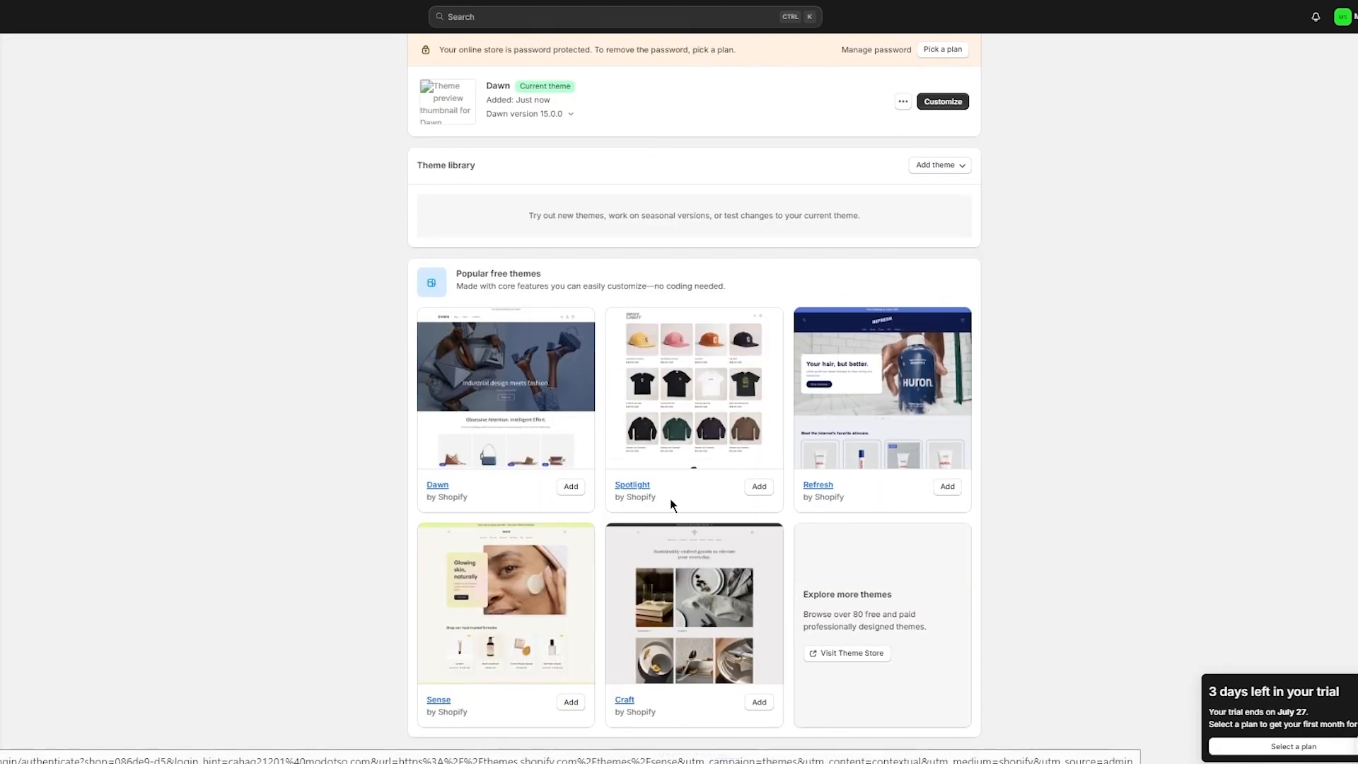
scroll(1050, 363, up, 4)
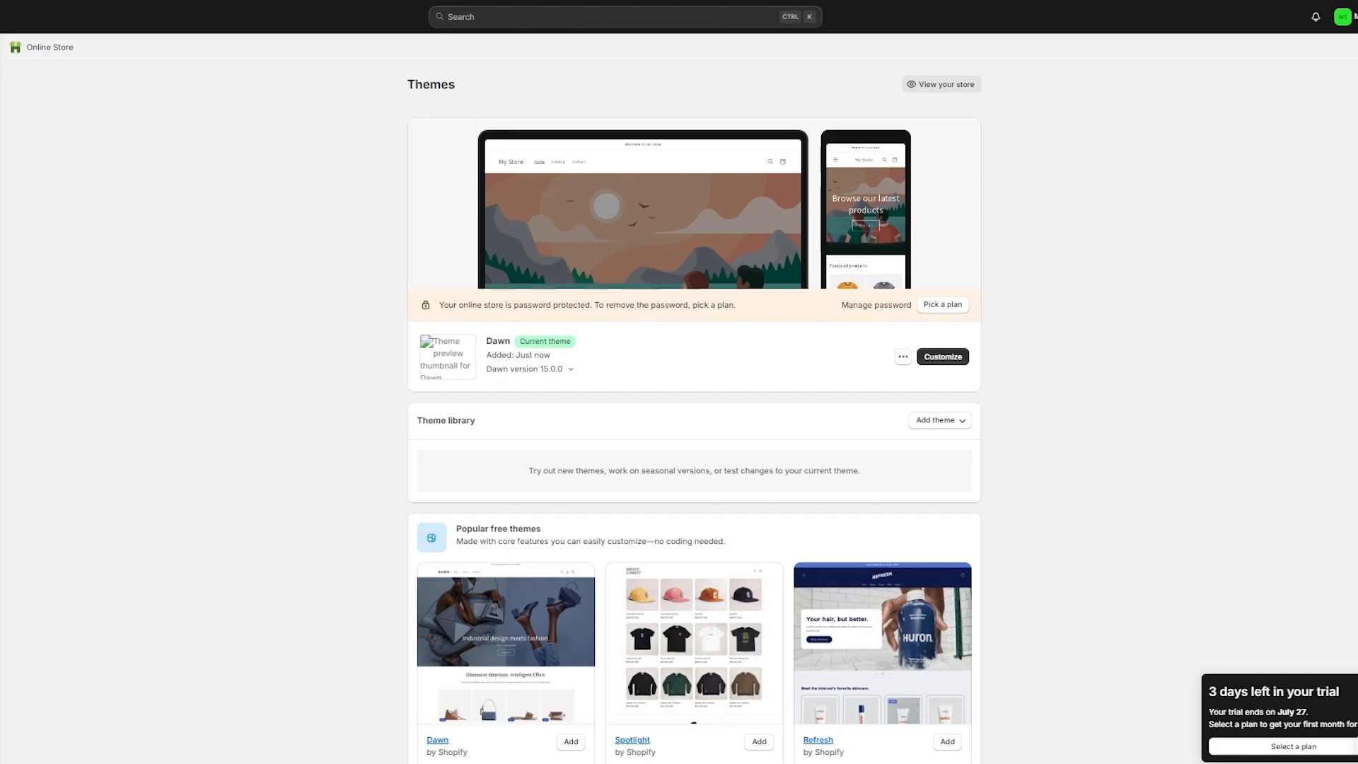
click(0, 354)
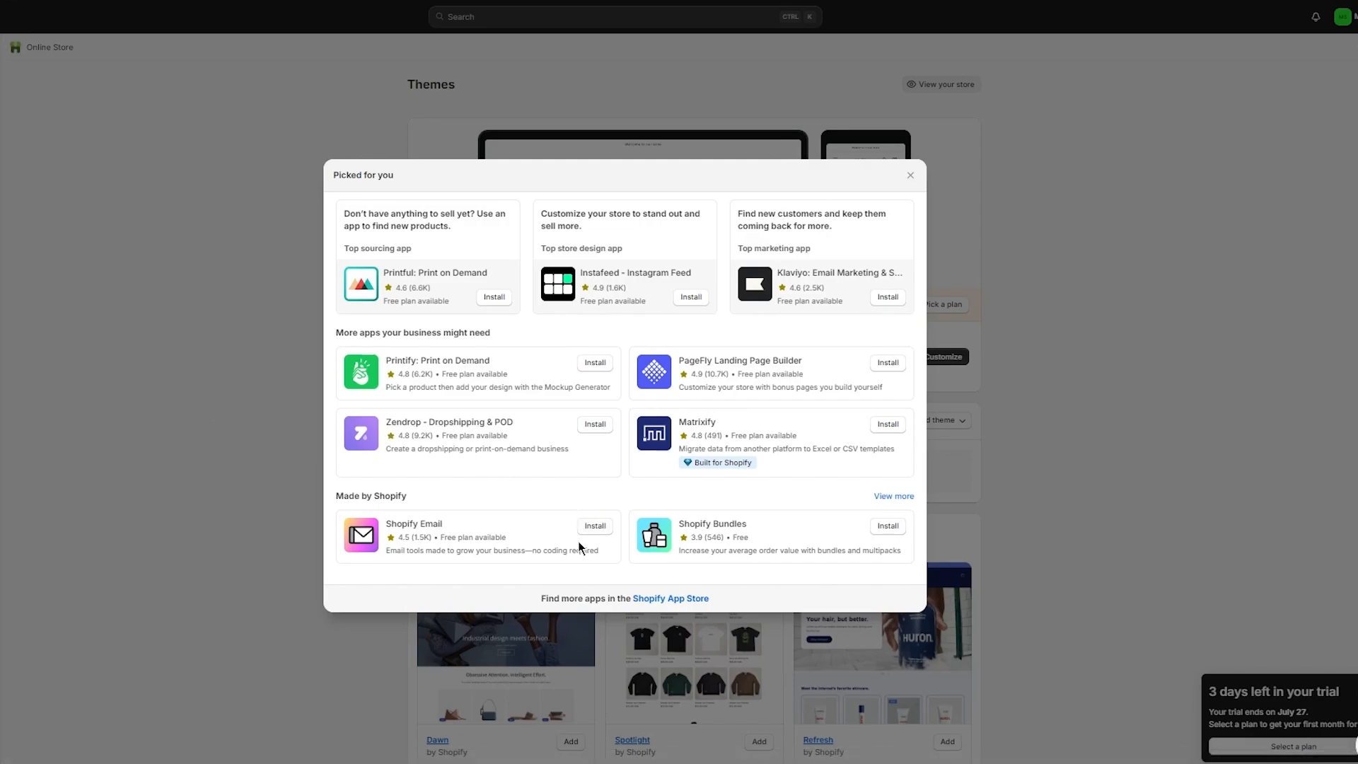
Step: Follow the Shopify App Store link to its homepage of popular apps
click(658, 599)
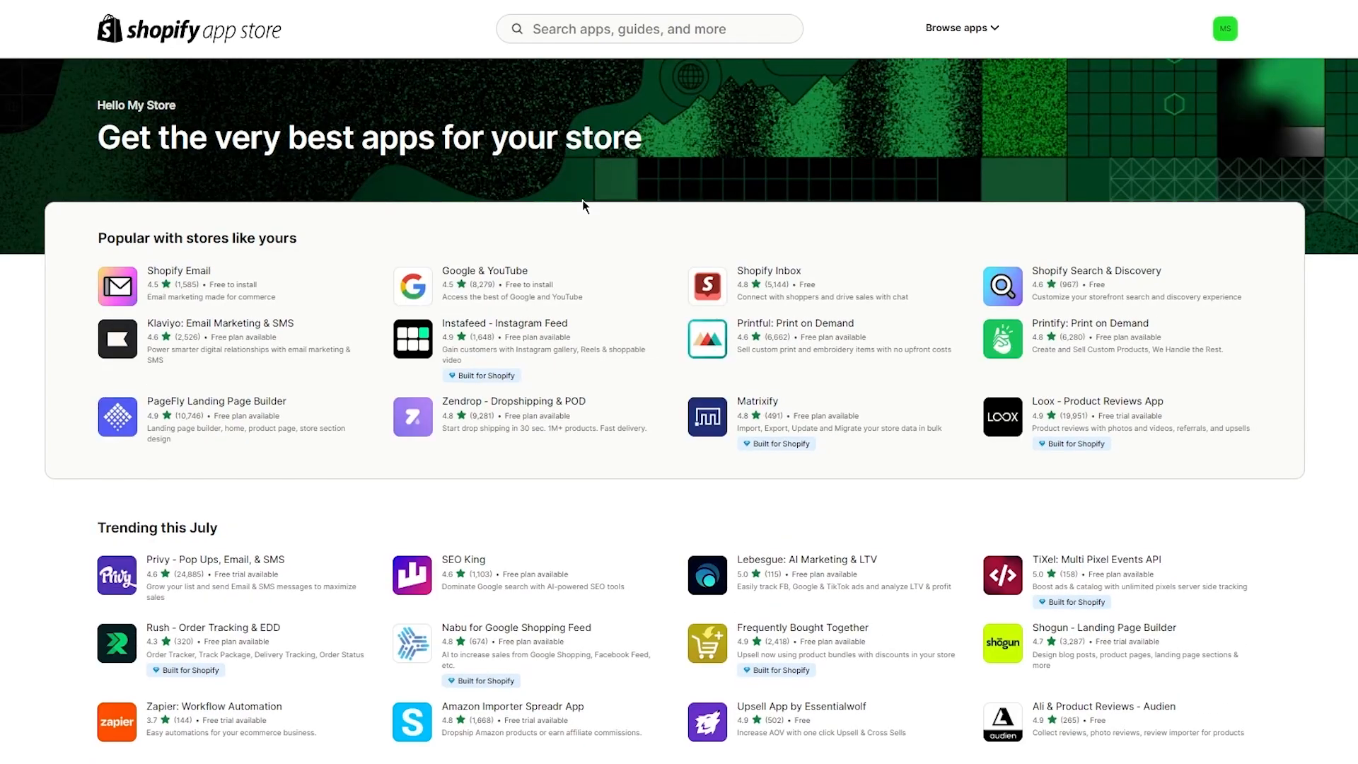
Step: Search the App Store for 'blog' and skim the 315 matching apps
click(580, 26)
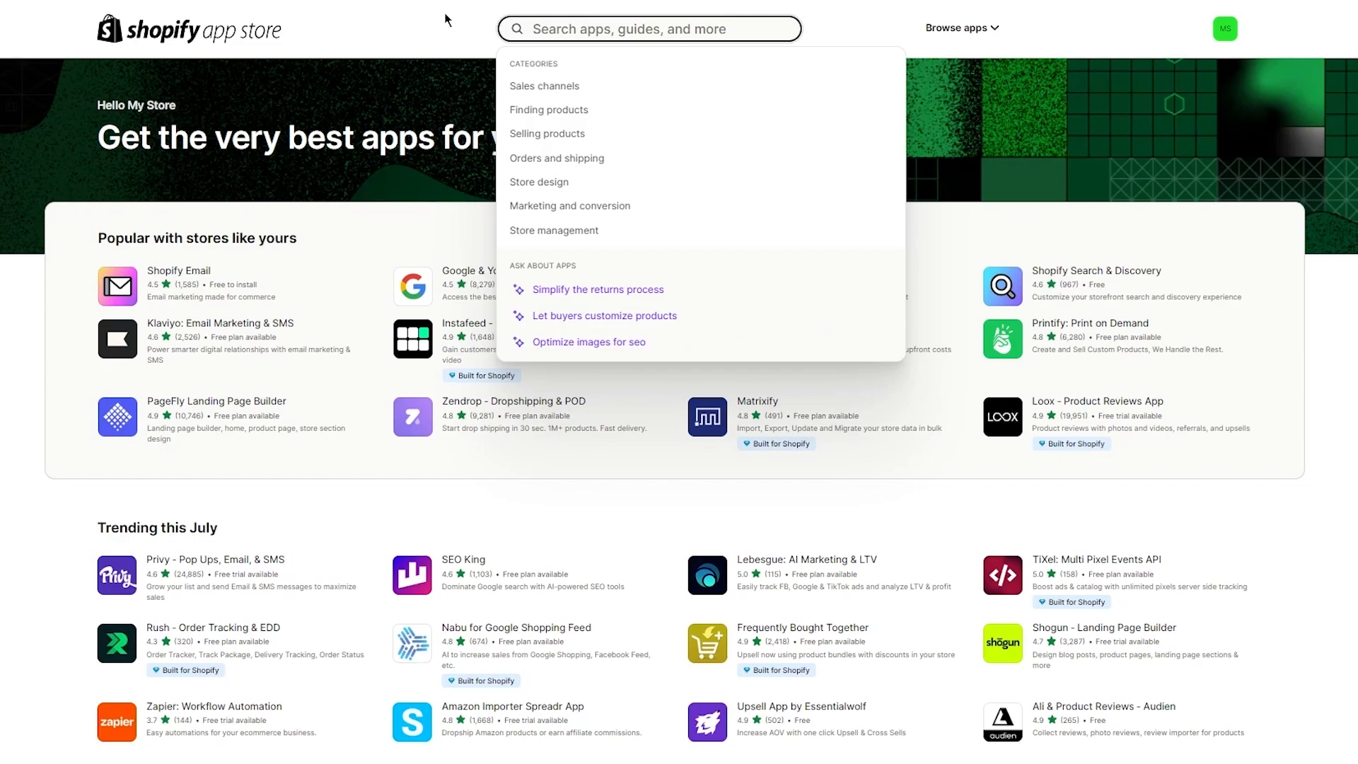
text(blog)
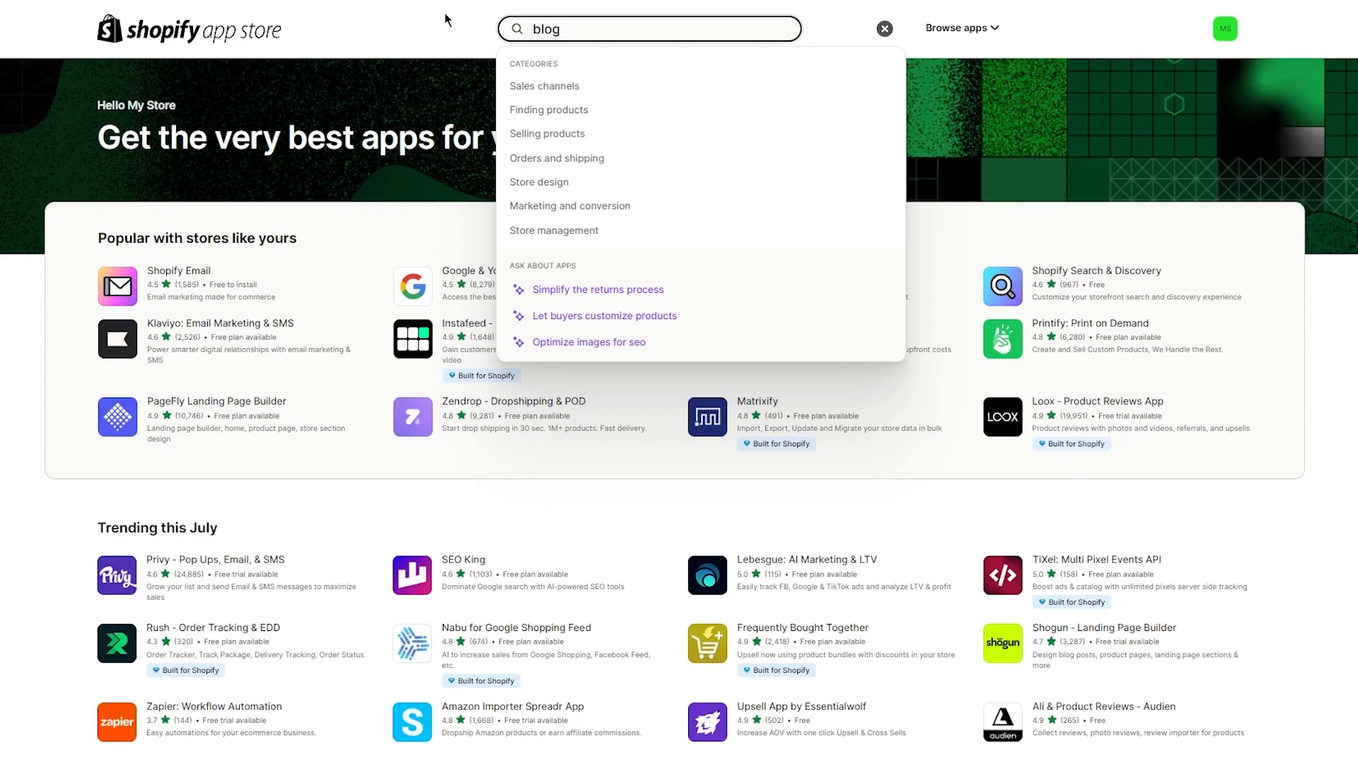
key(Return)
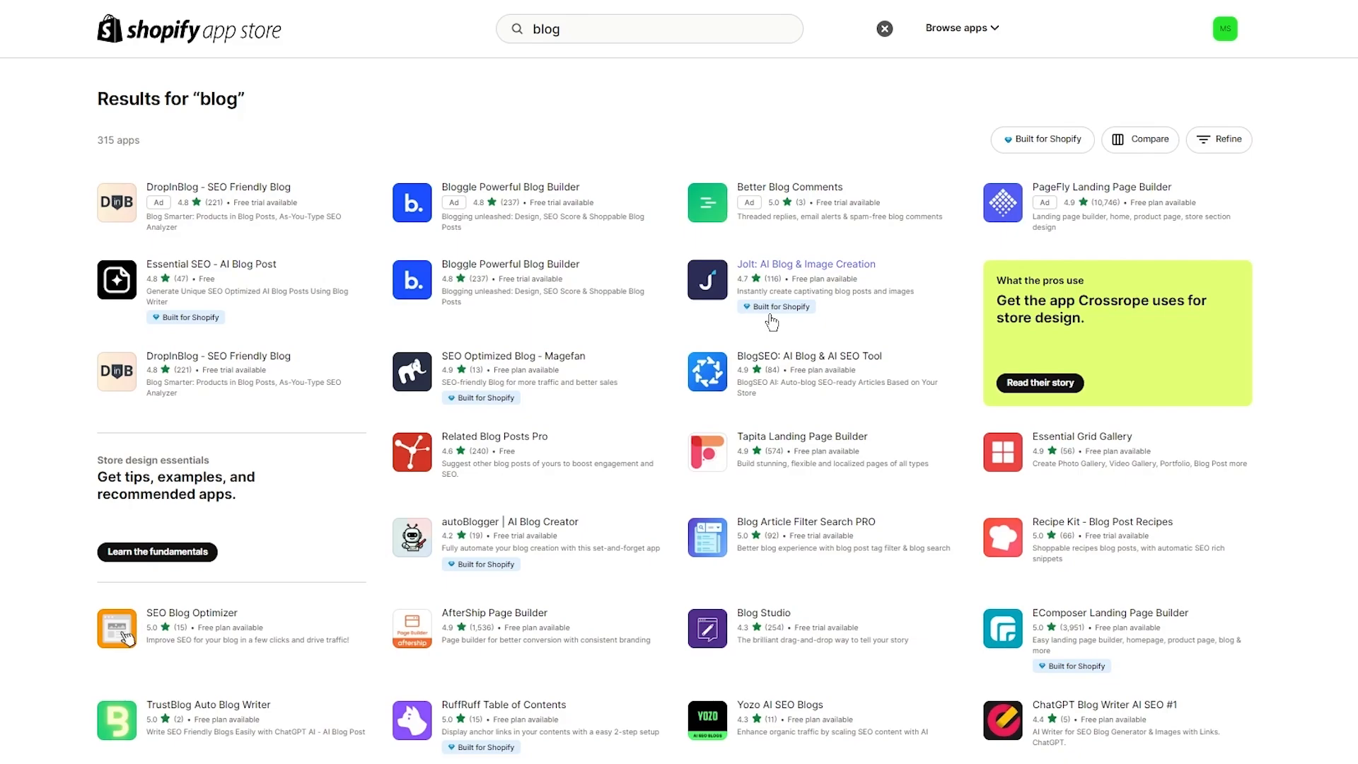
scroll(10, 324, down, 2)
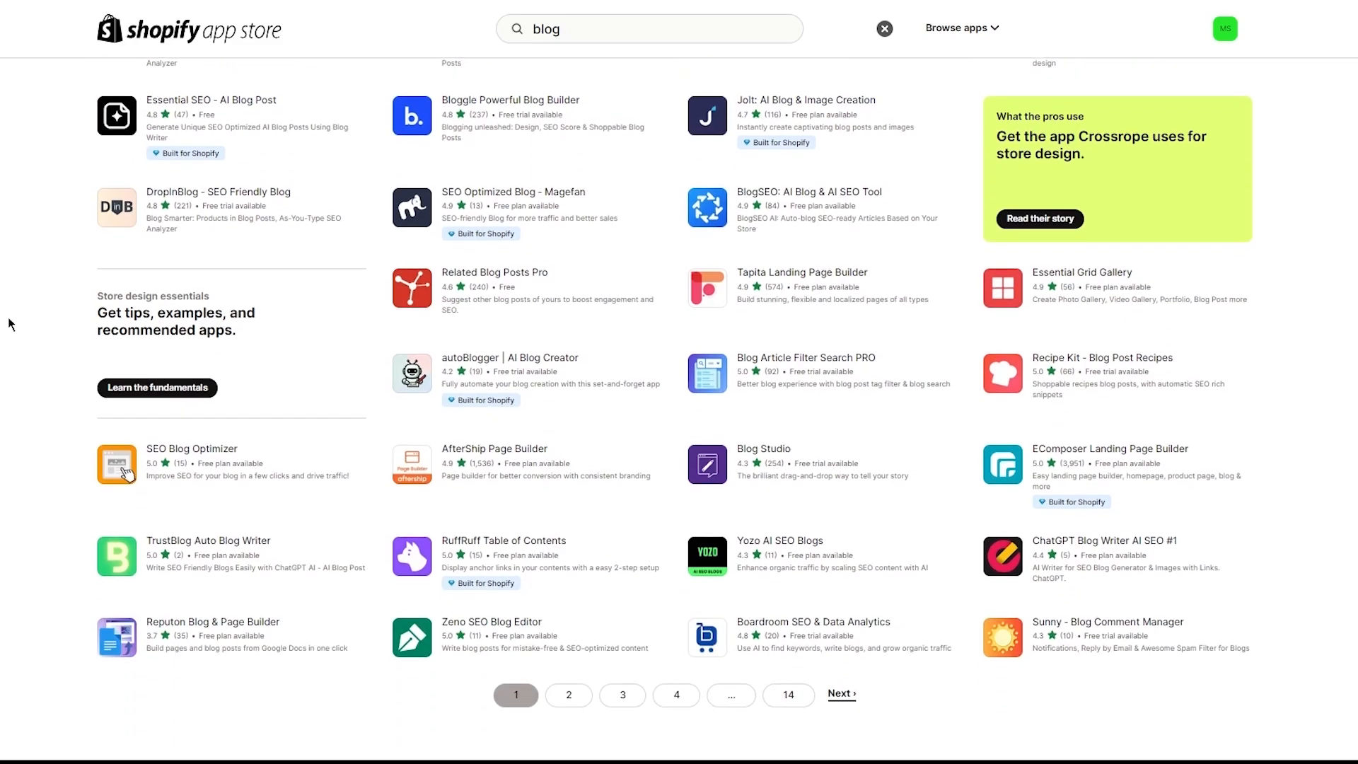
scroll(10, 324, up, 2)
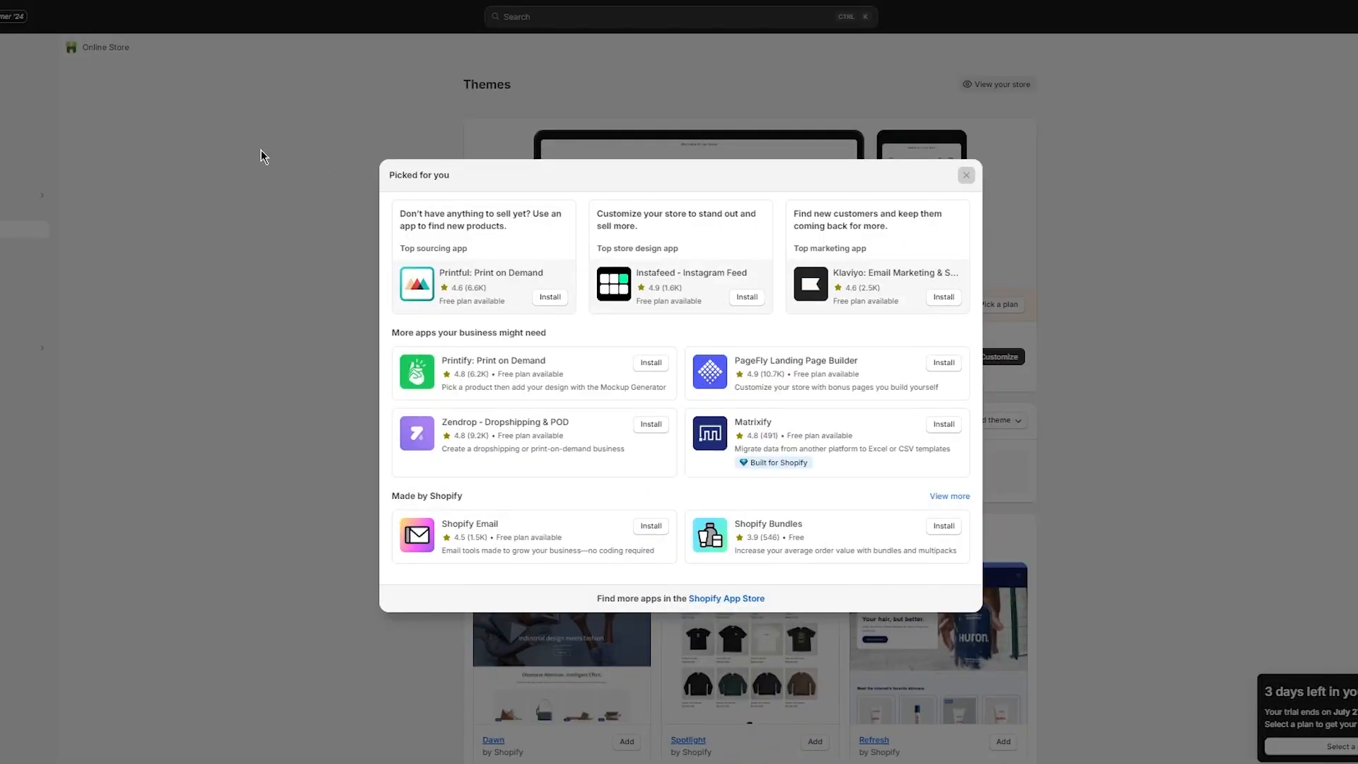
Step: Dismiss the recommendations pop-up, go to Blog posts, and start a new blog post
key(Escape)
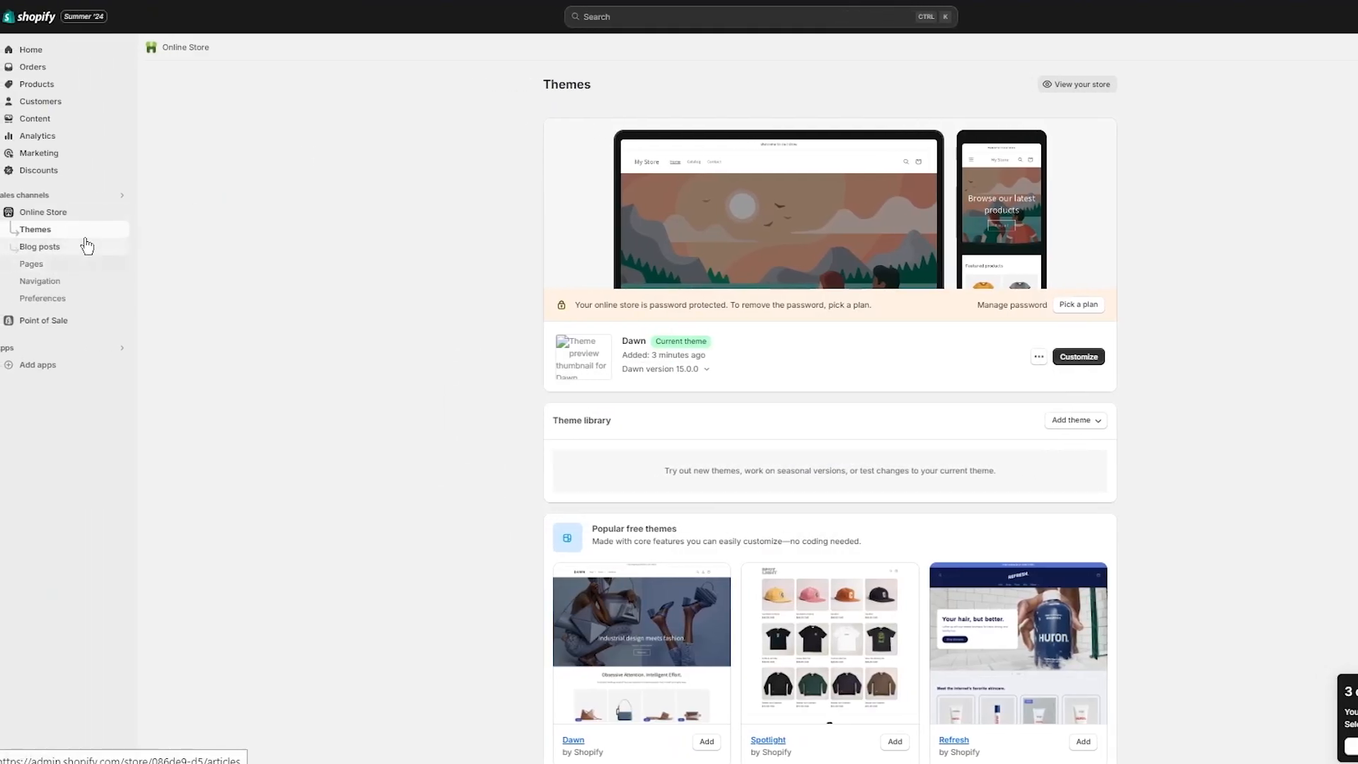
click(69, 245)
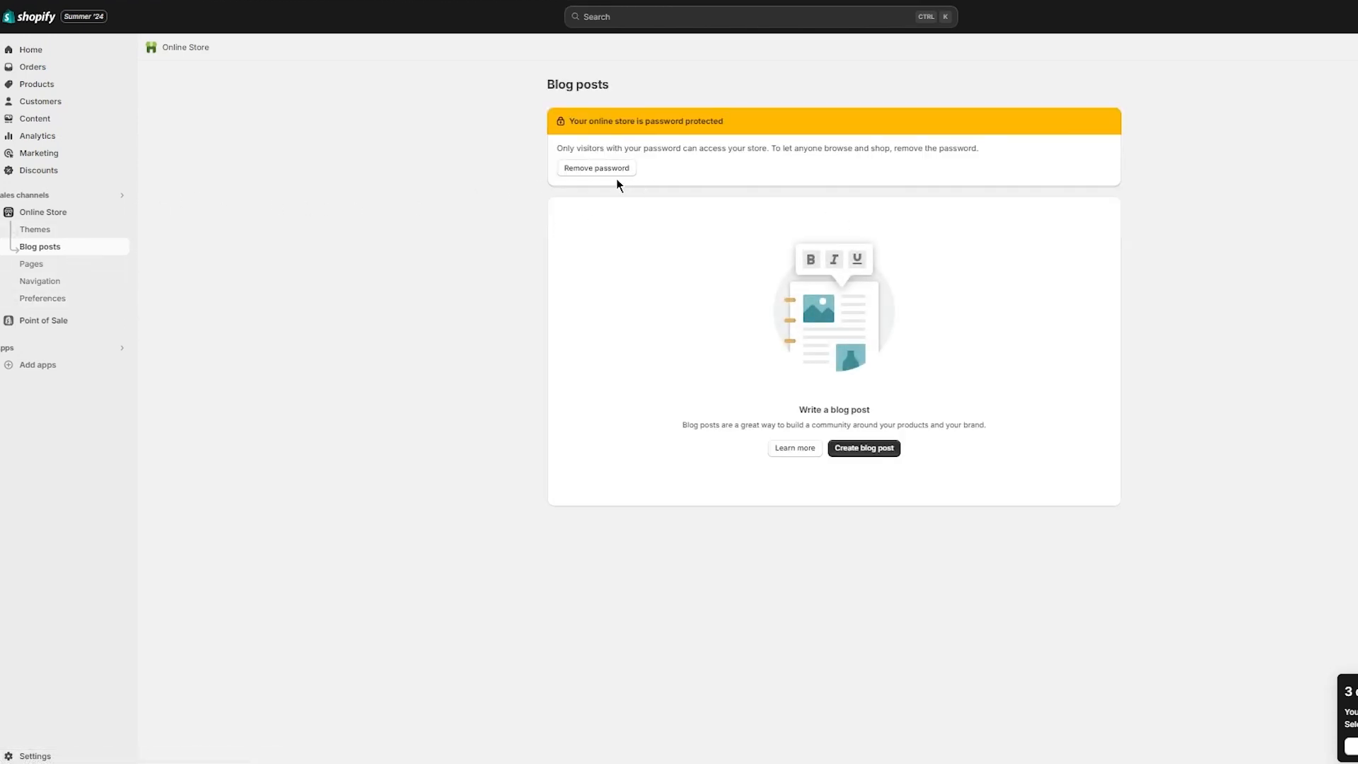
click(853, 451)
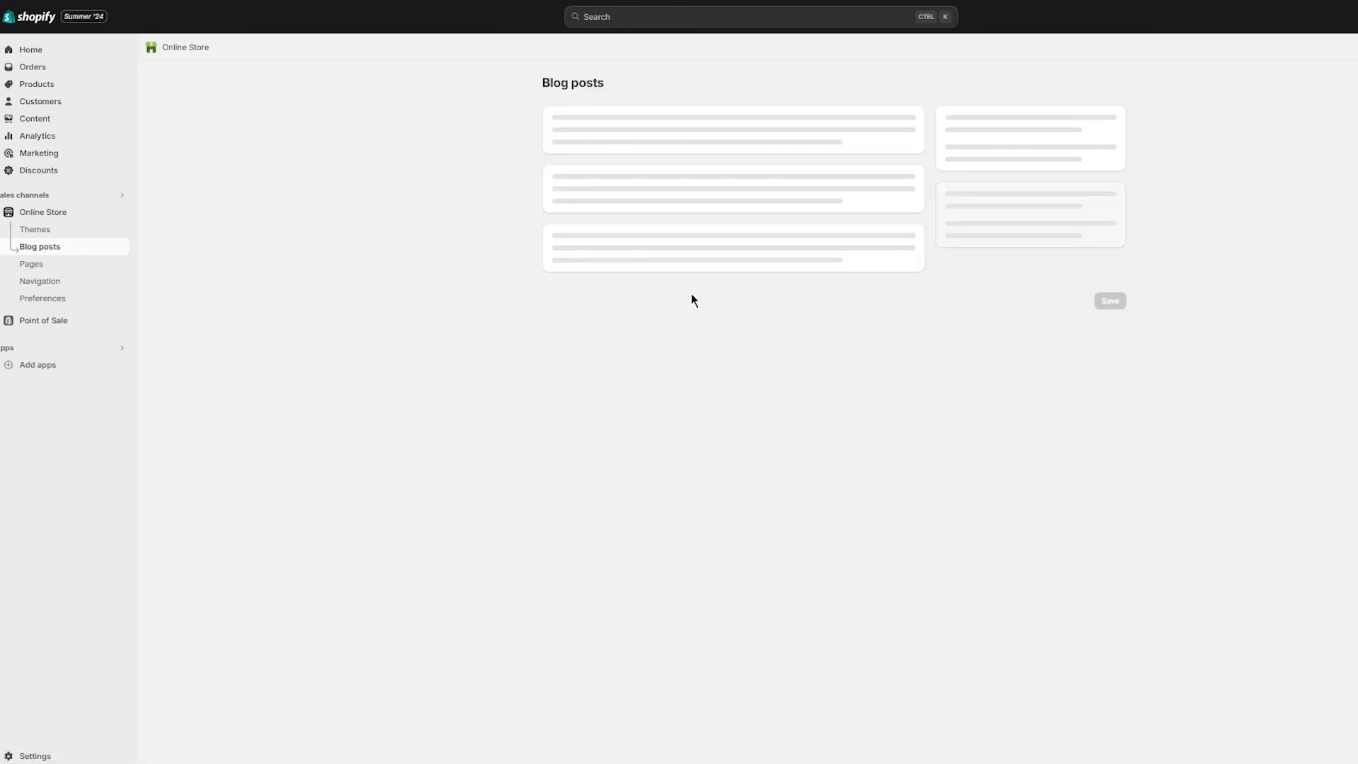
Step: Place the cursor in the new blog post's title field
click(640, 151)
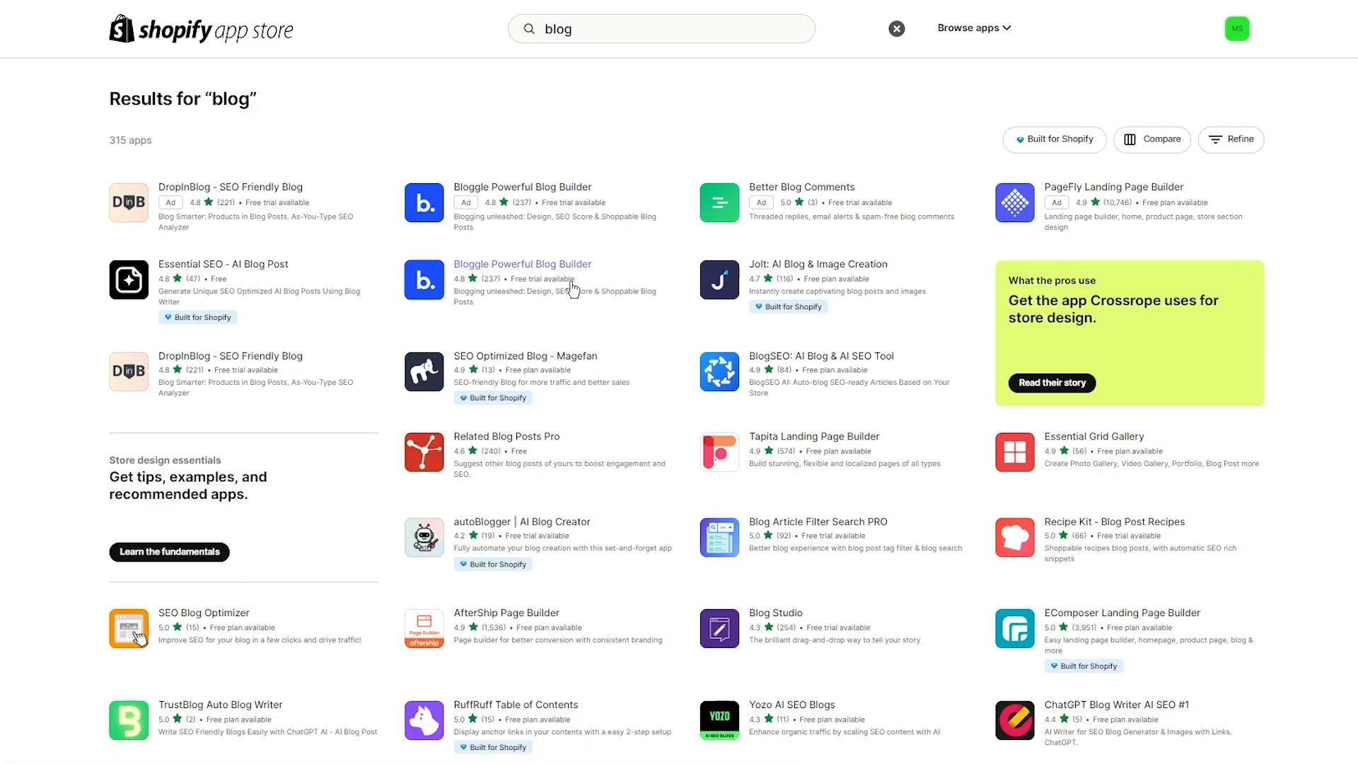
Step: Open the Jolt listing and review its six-language support, free Basic and $10/month Pro plans, and reviews
click(775, 340)
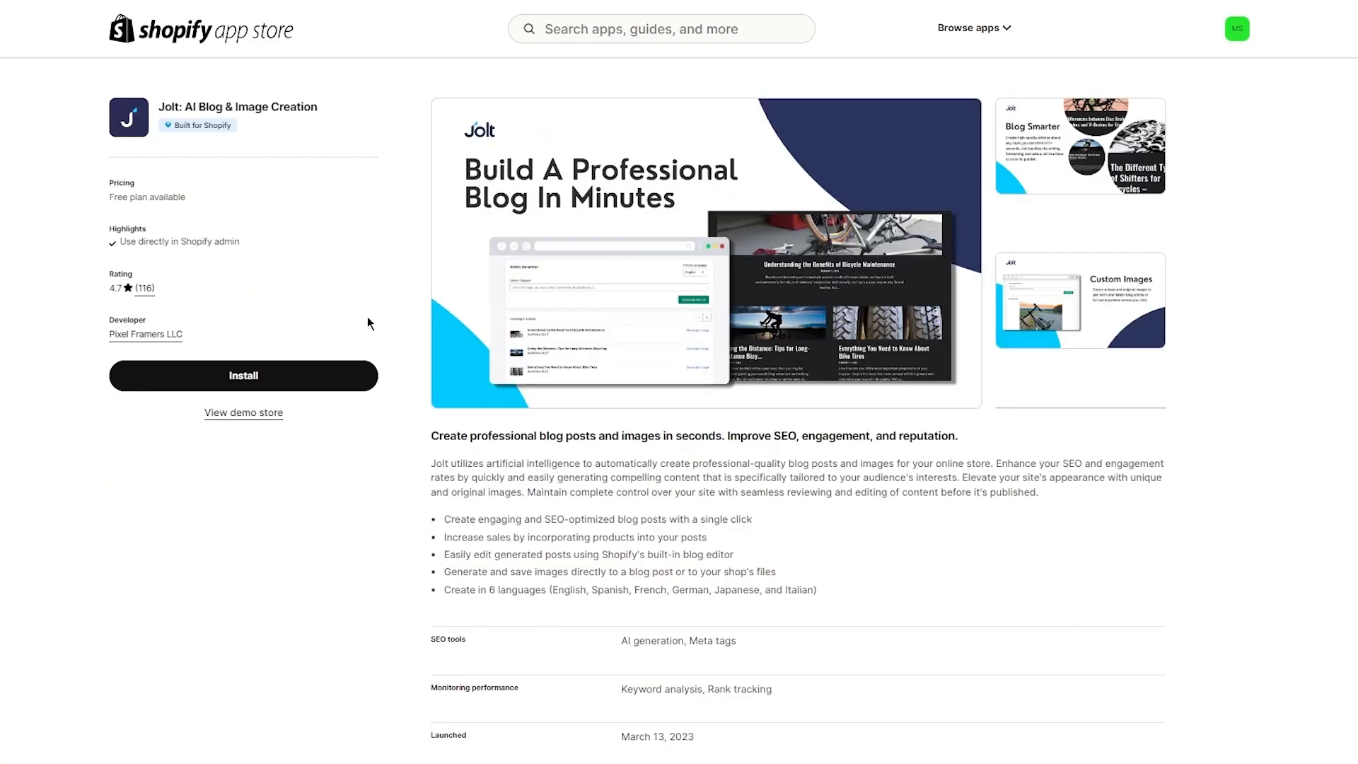
scroll(86, 296, down, 2)
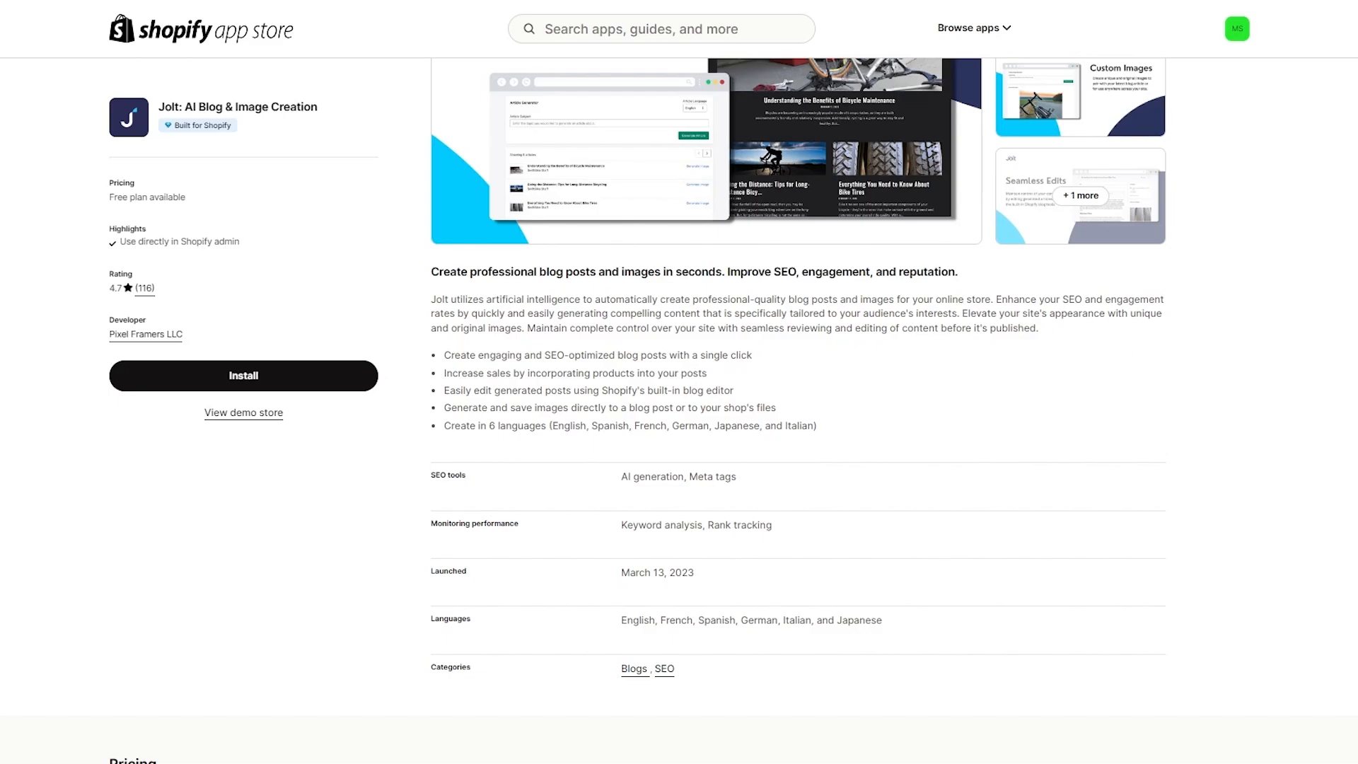
scroll(222, 460, down, 1)
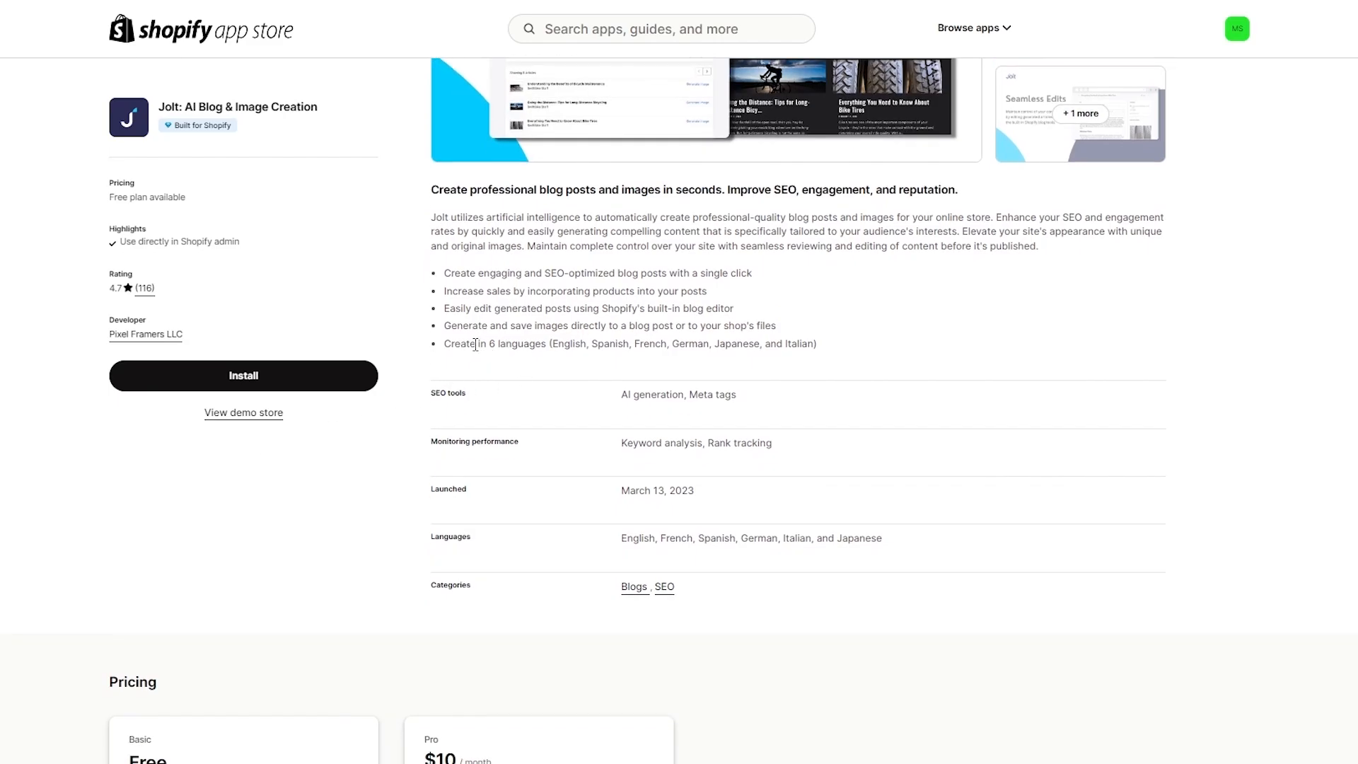
drag(475, 345, 866, 345)
click(1116, 329)
scroll(1151, 343, down, 5)
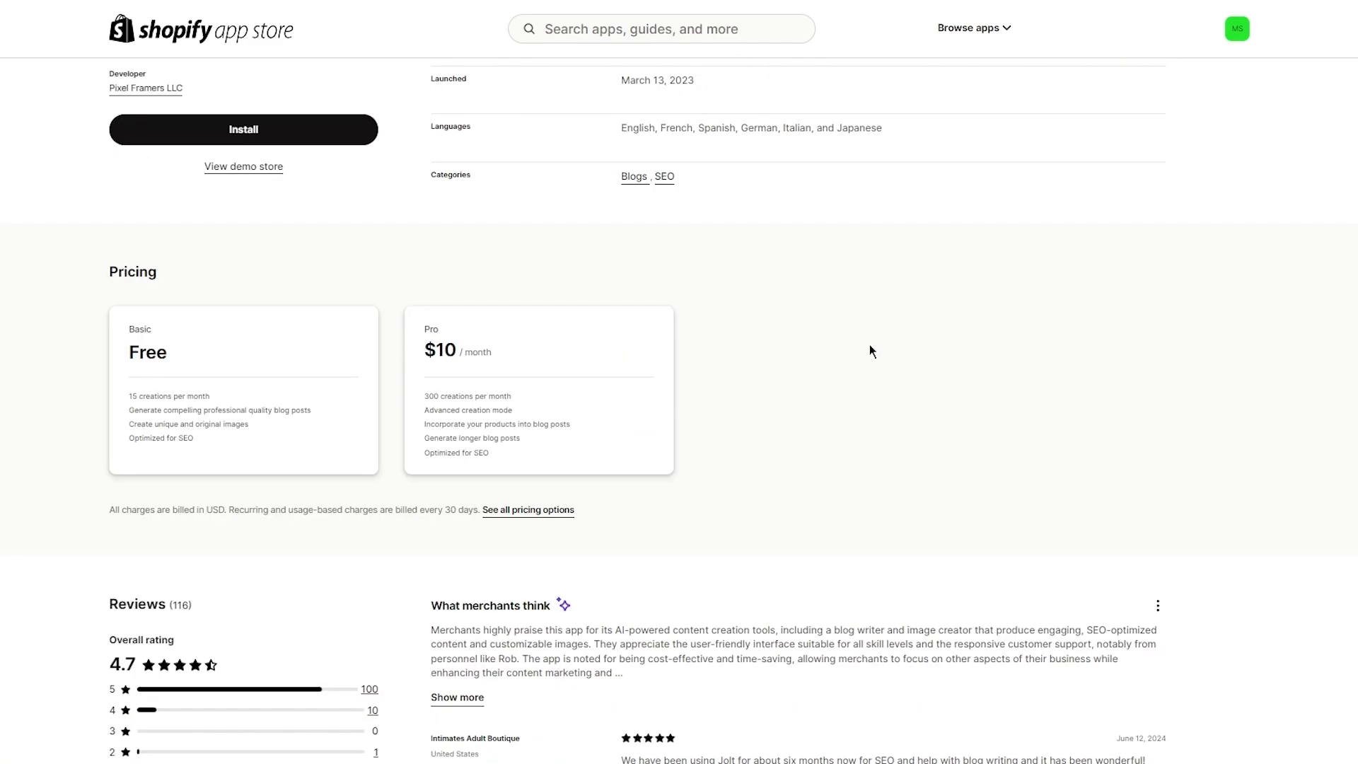
scroll(871, 347, down, 2)
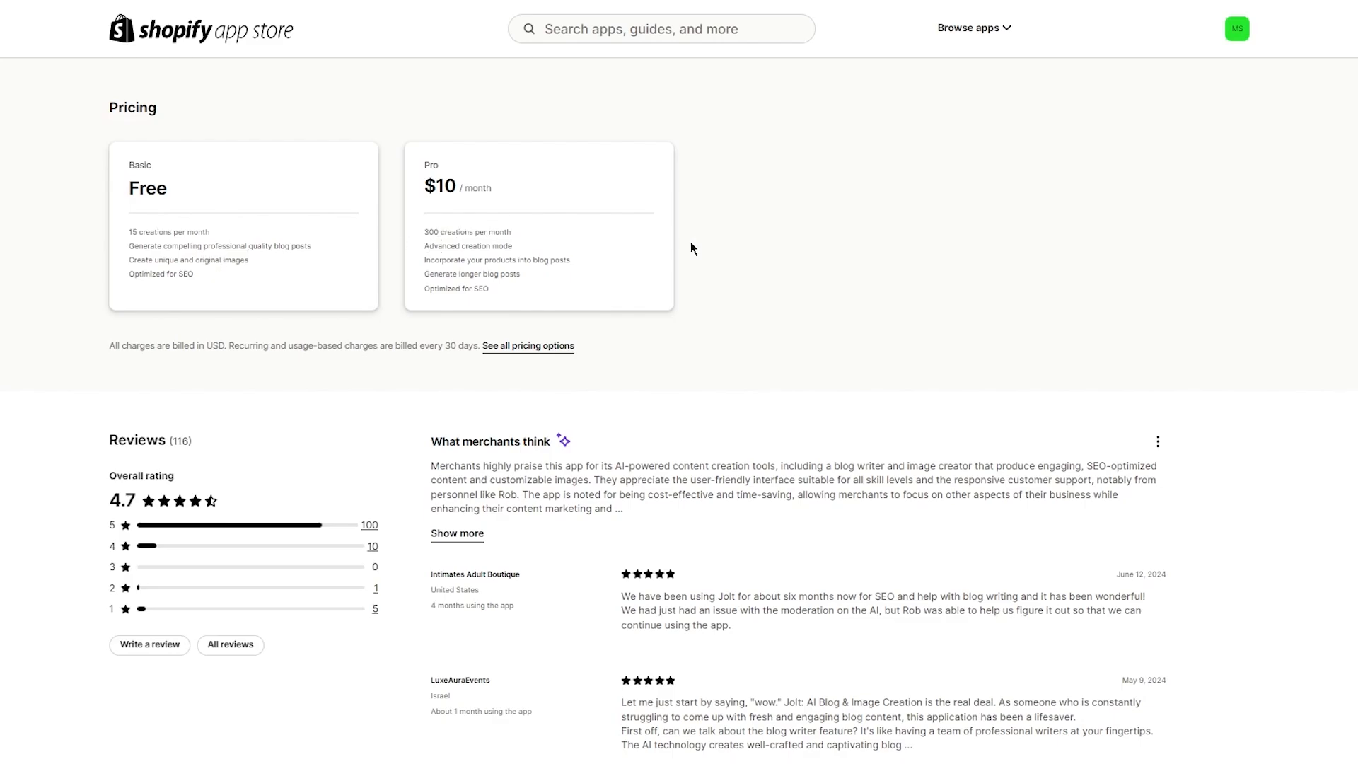
scroll(1008, 244, up, 8)
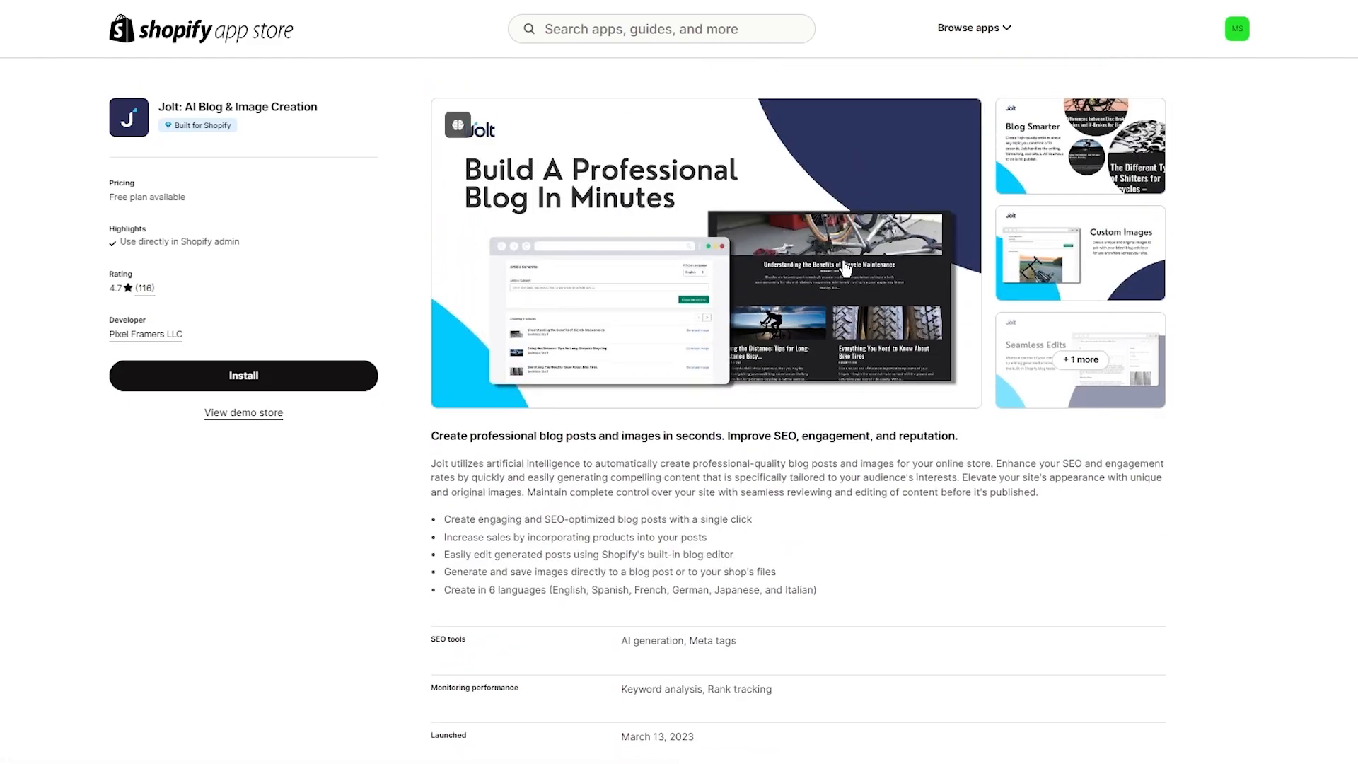
Step: Install the Jolt app and approve the access permissions it requests
click(282, 386)
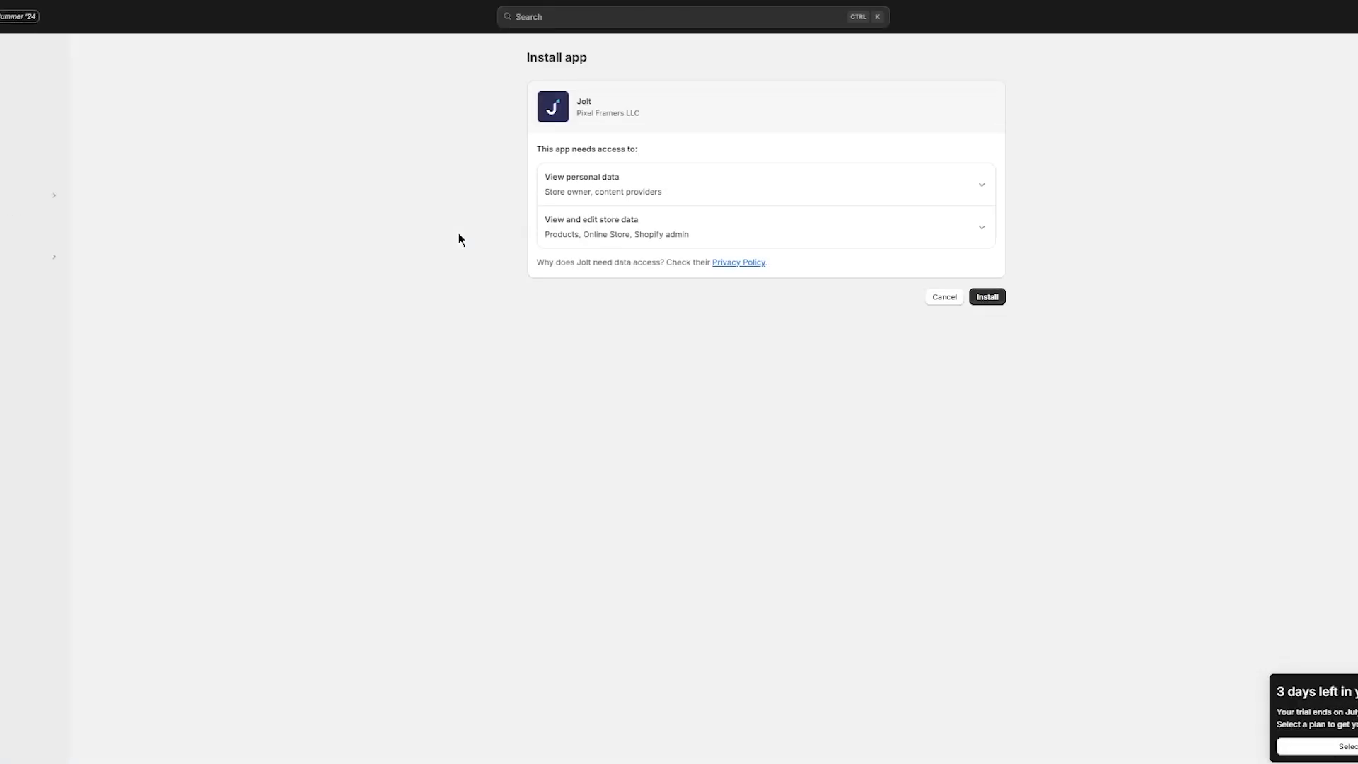
click(987, 298)
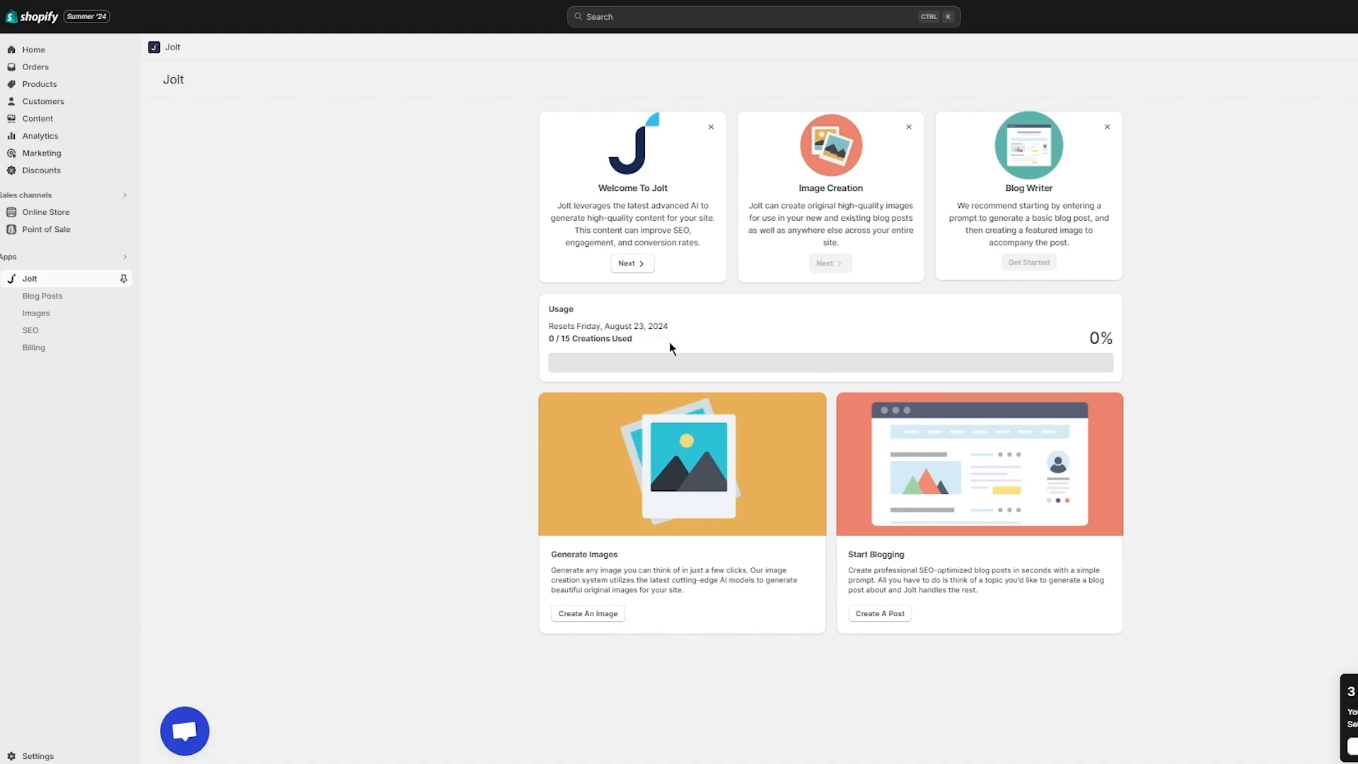
Step: Clear the stray text selection and open Jolt's Blog Posts page with its blog post generator
drag(670, 342, 500, 316)
click(351, 301)
click(875, 615)
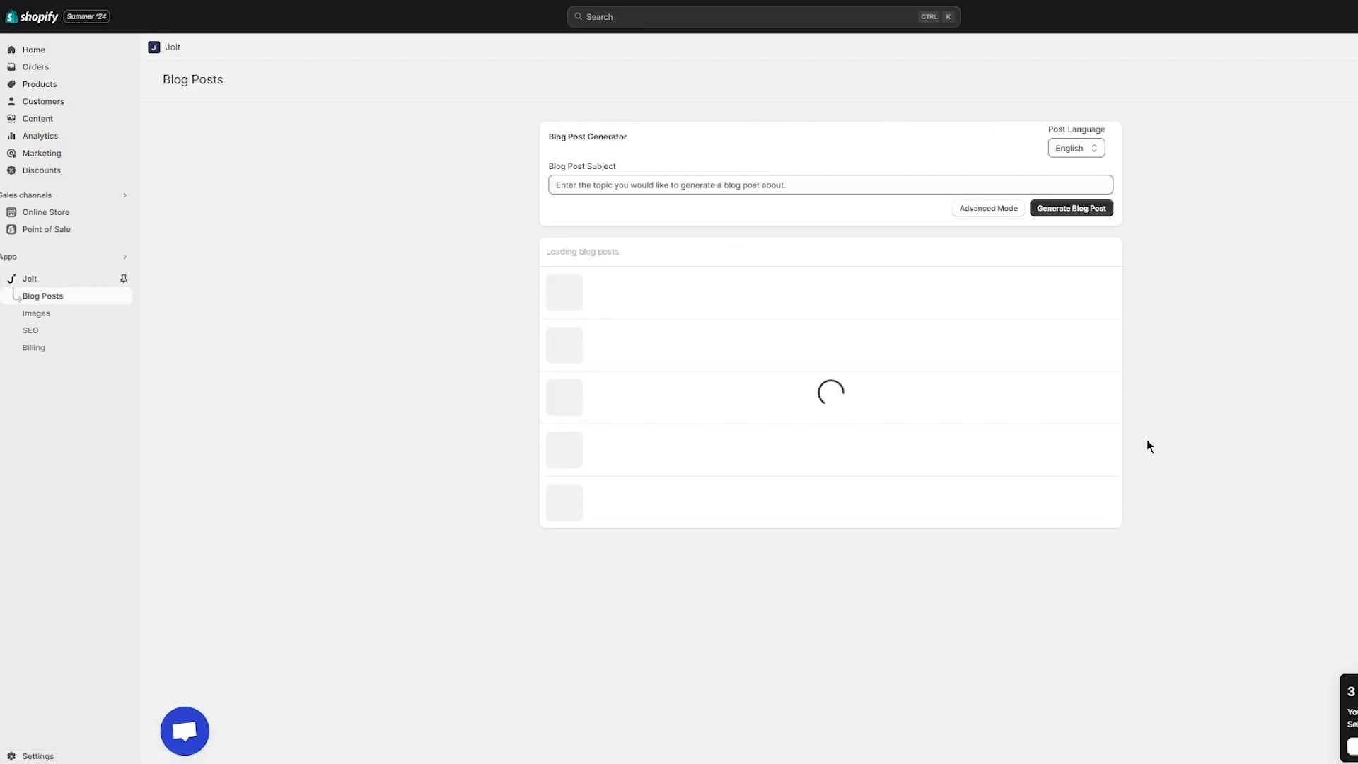
Step: Switch the generator to Advanced Mode with Professional tone and Medium post length, leaving no products selected
click(709, 179)
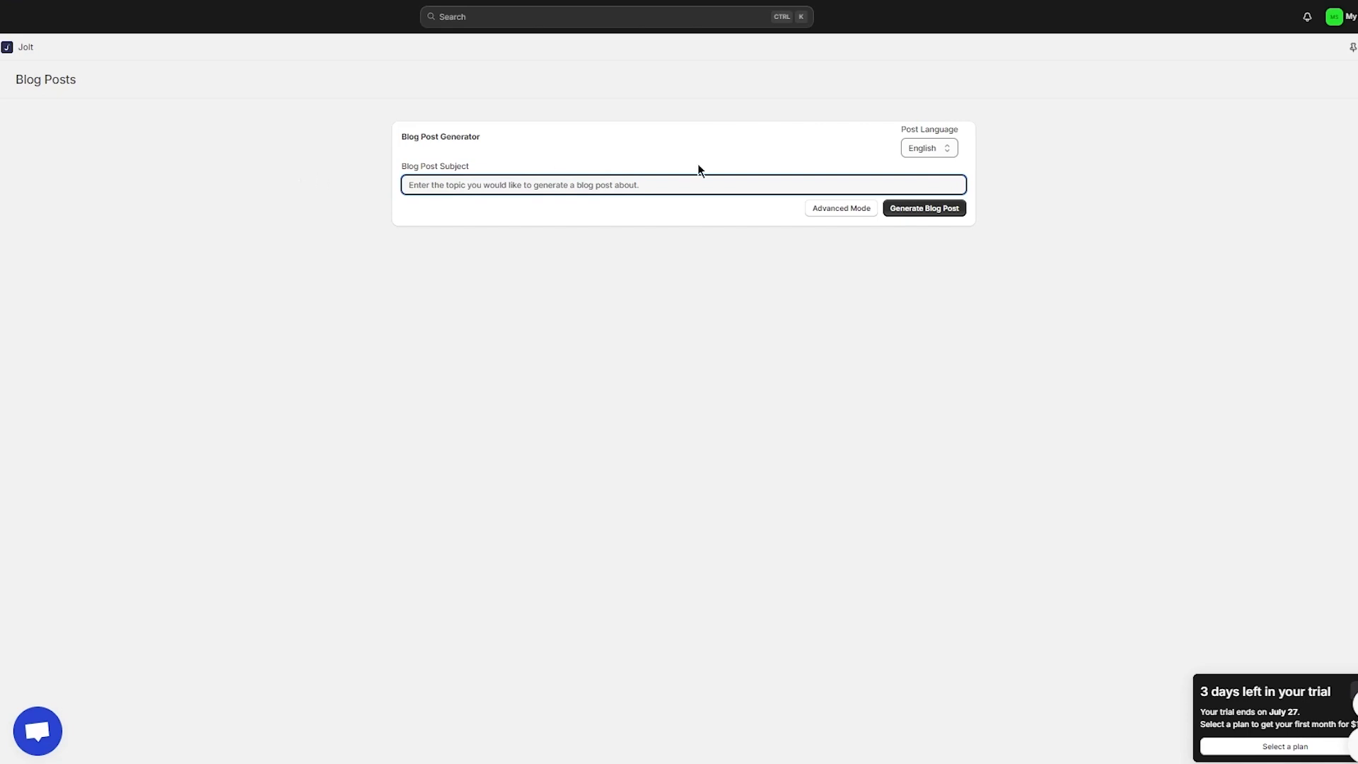
click(820, 209)
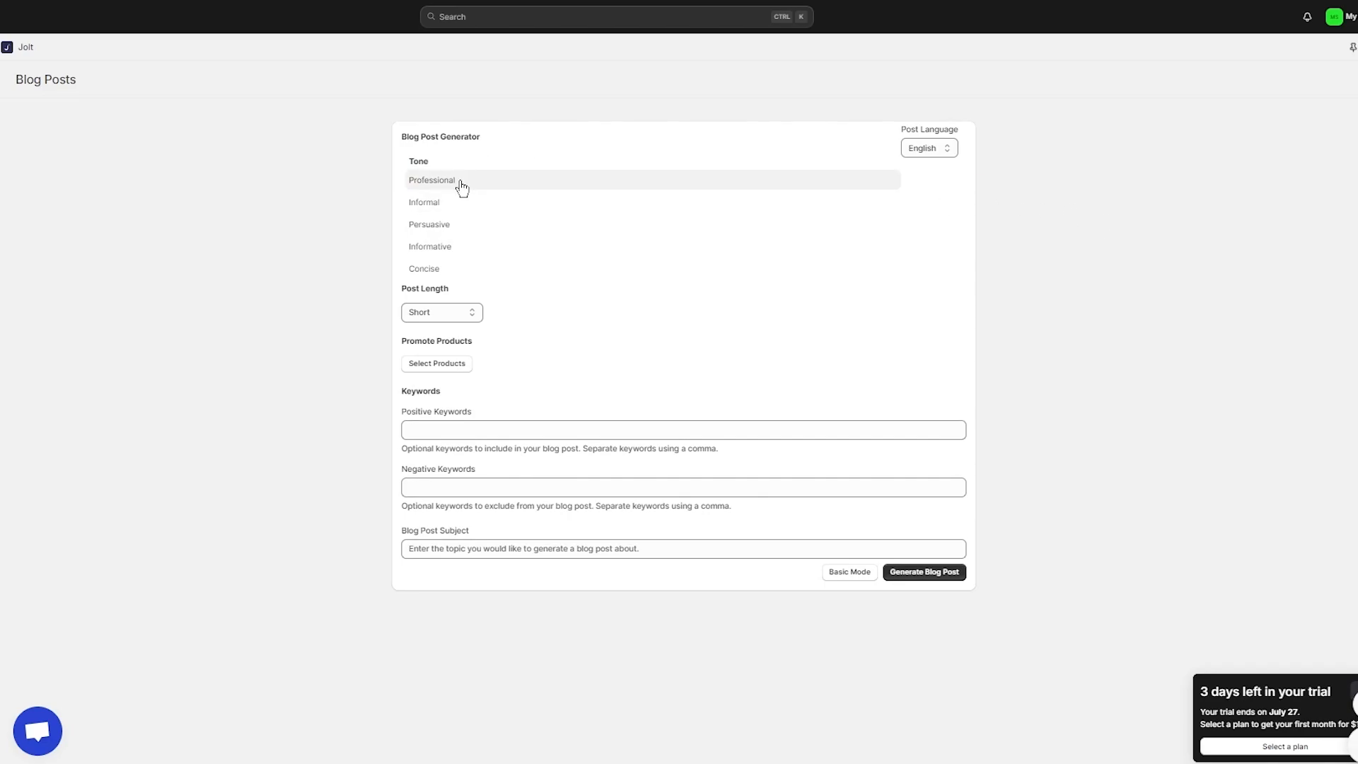
click(493, 189)
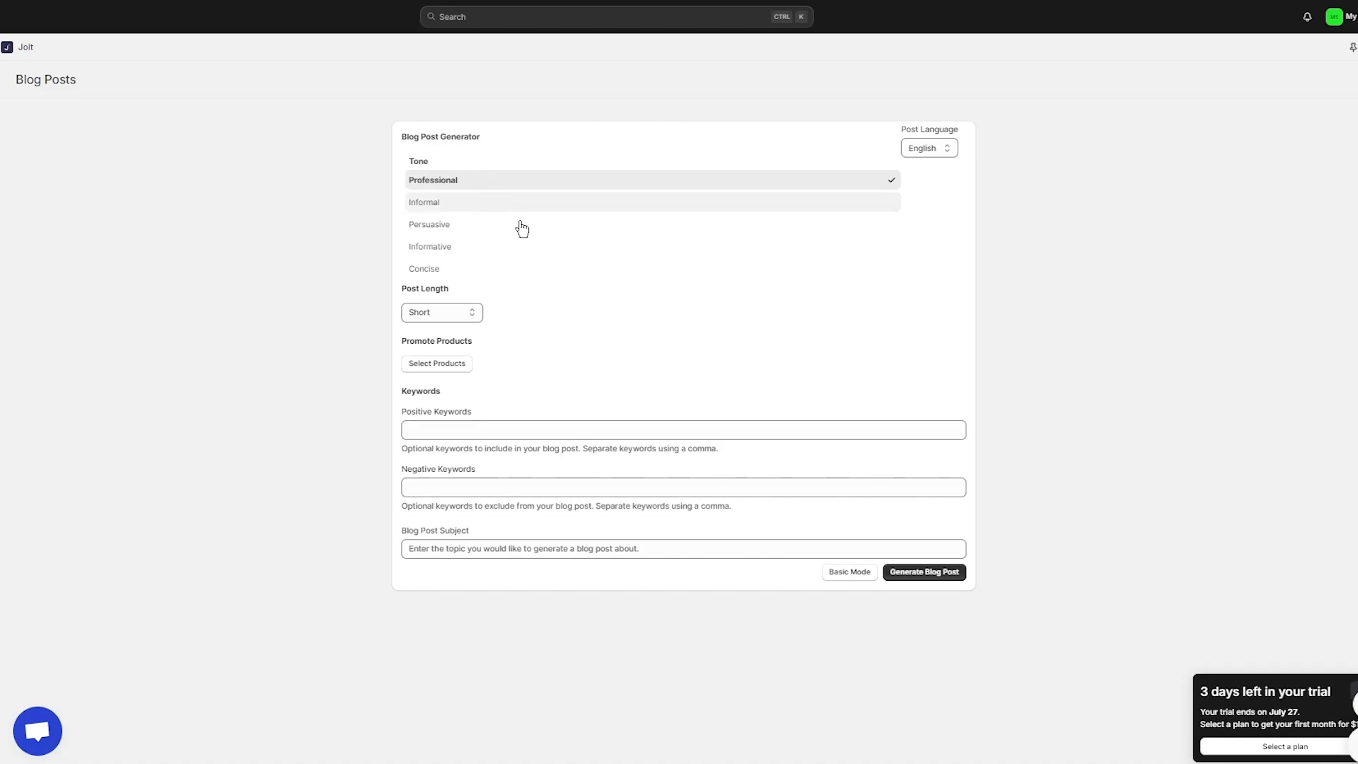
click(503, 224)
click(524, 183)
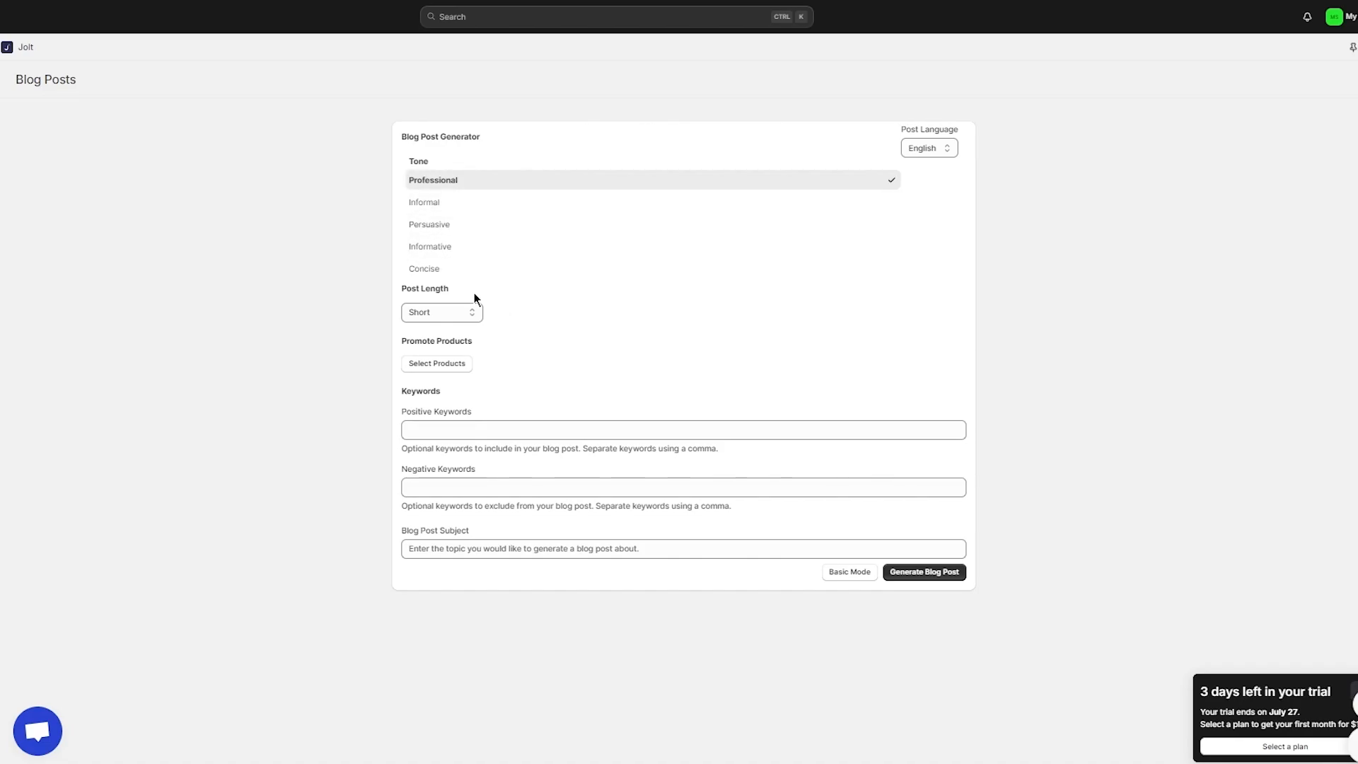
click(456, 316)
click(439, 342)
click(460, 366)
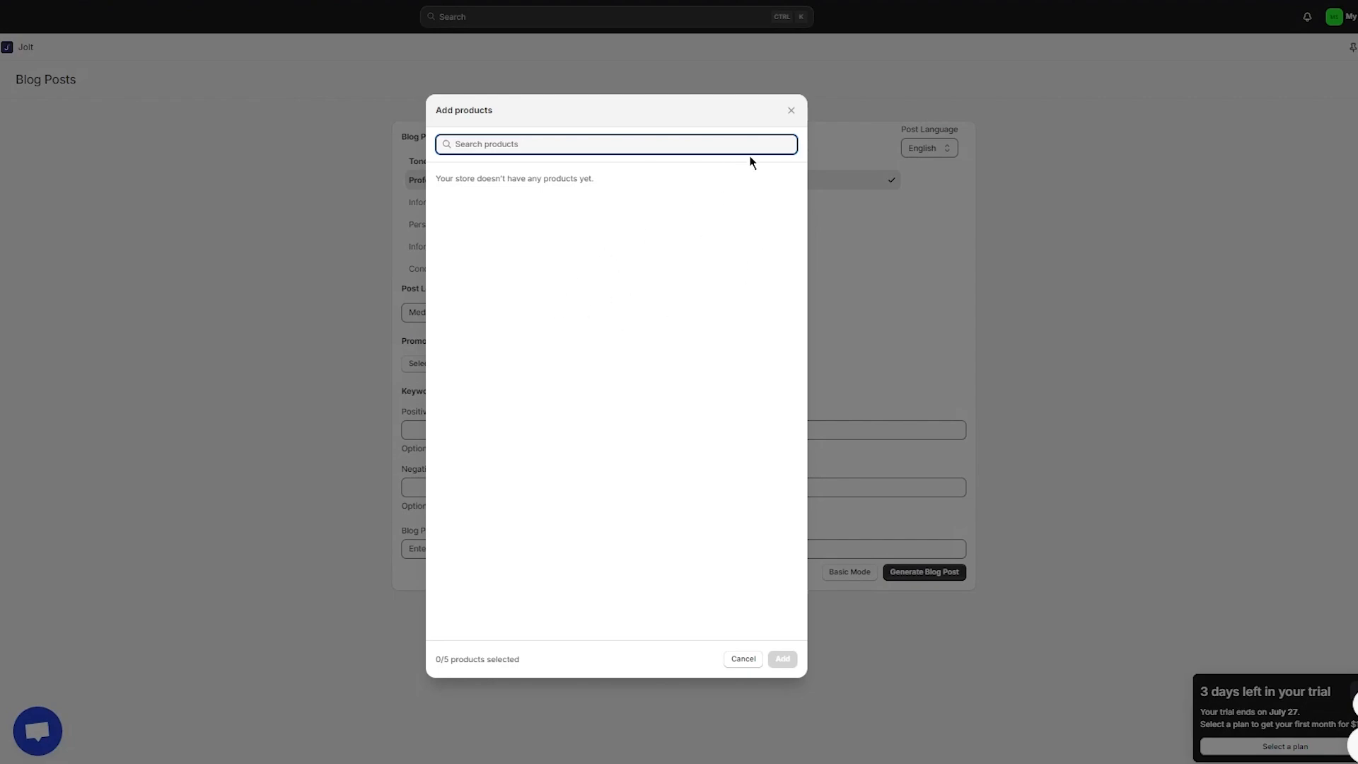
click(792, 111)
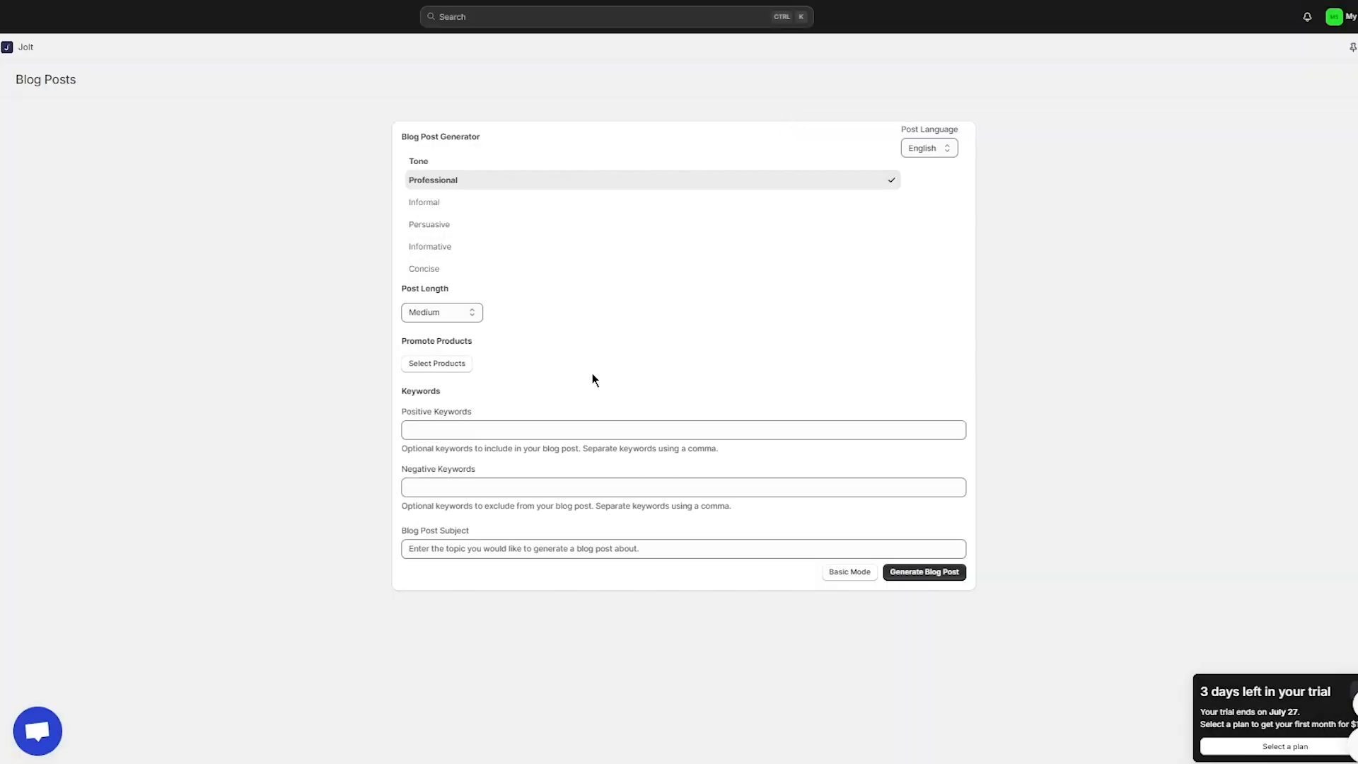
Step: Add sneaker, joggers, nike and jordans keywords and subject 'Introducing my Shoe Store', then generate
click(504, 429)
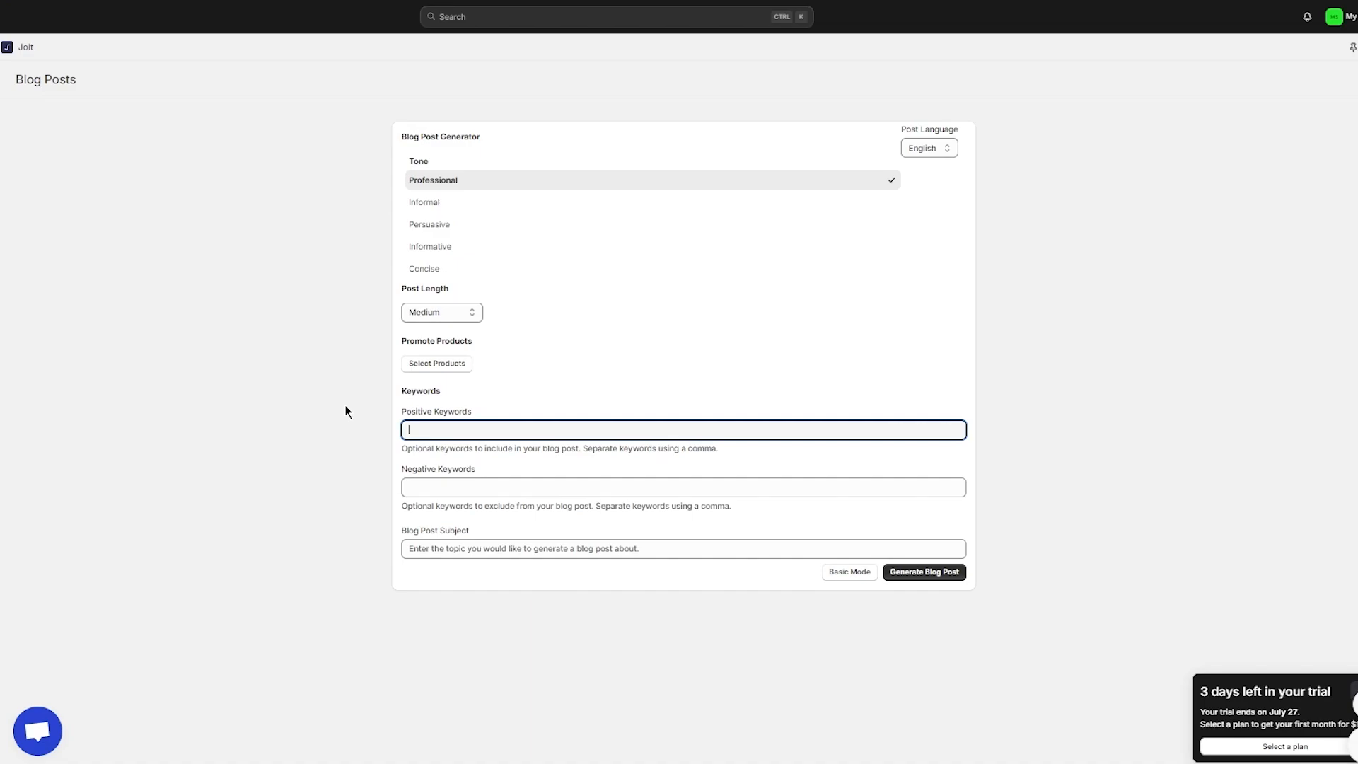
text(sneaker, joggers, dunk)
text(s, nike, jordans)
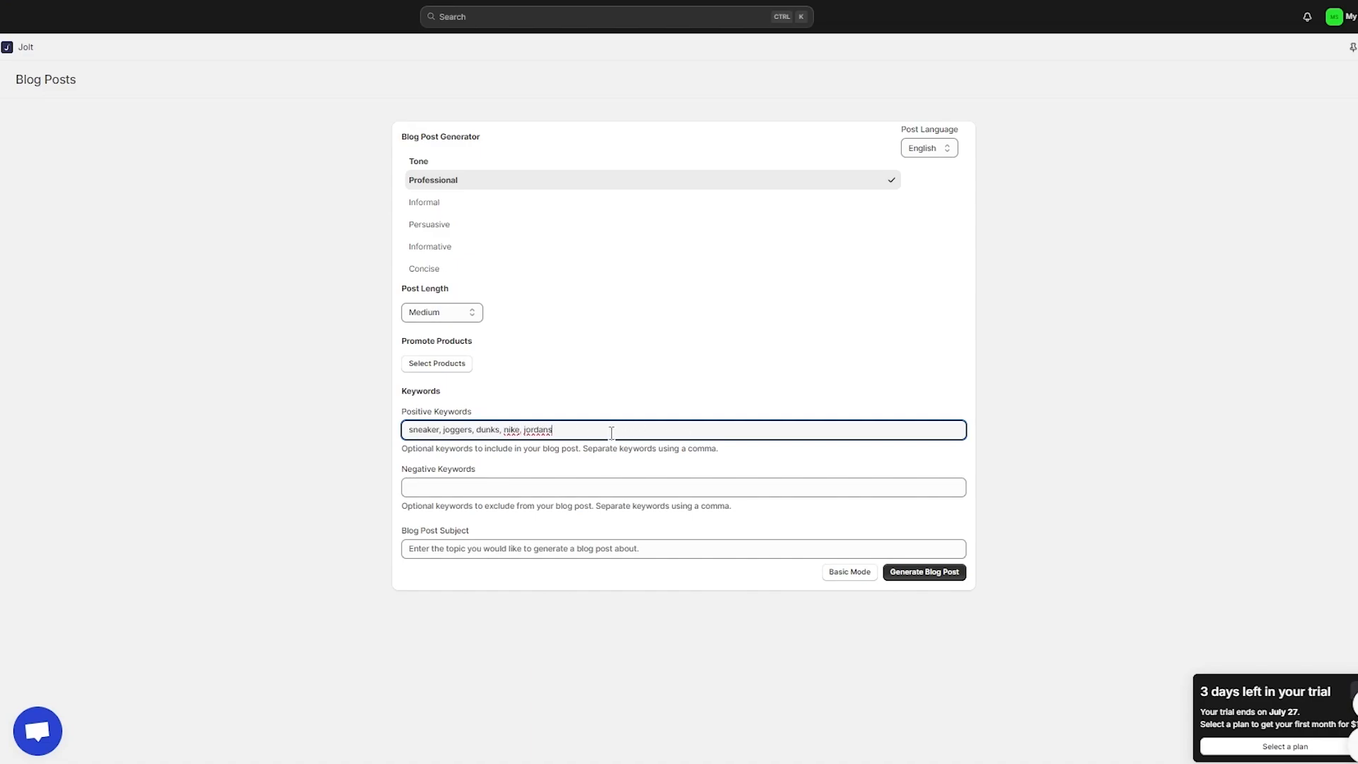
click(537, 550)
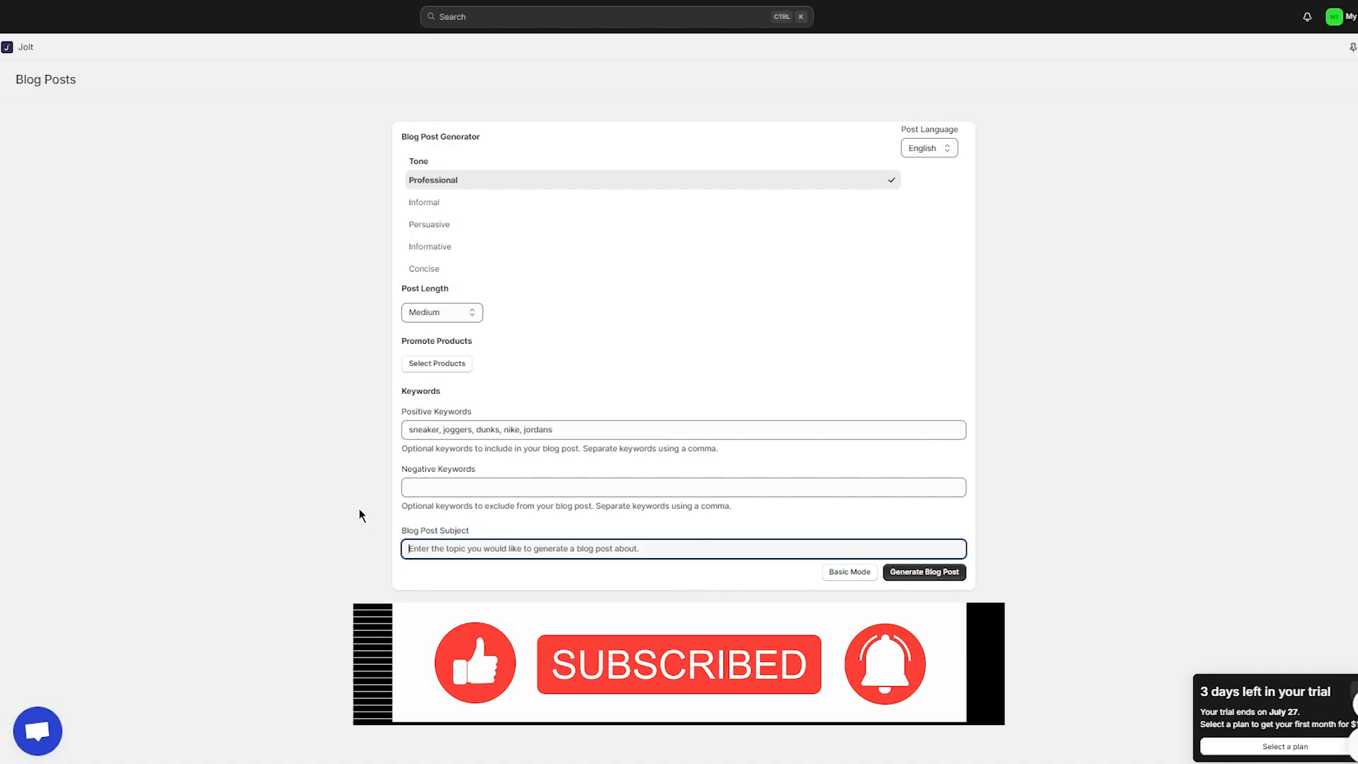
text(In)
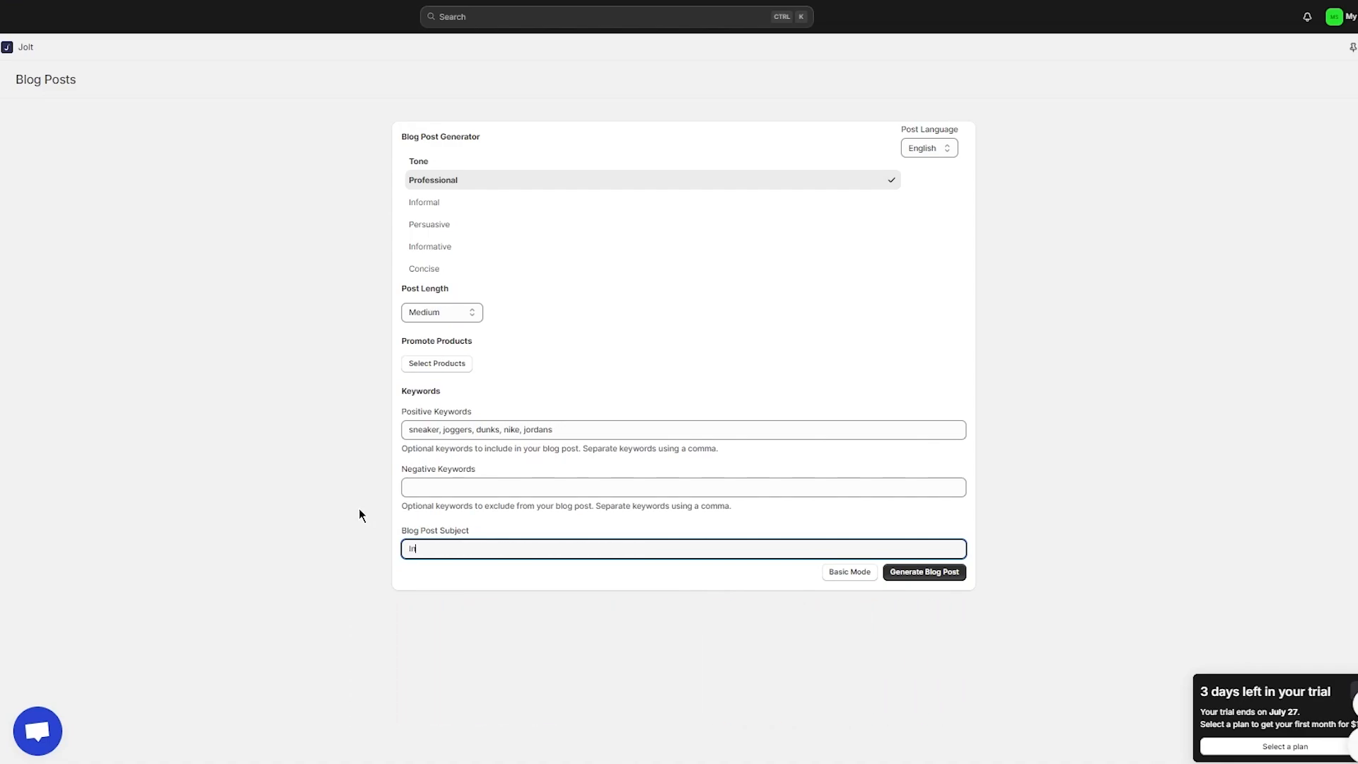
text(troducing my Shoe Store)
click(933, 574)
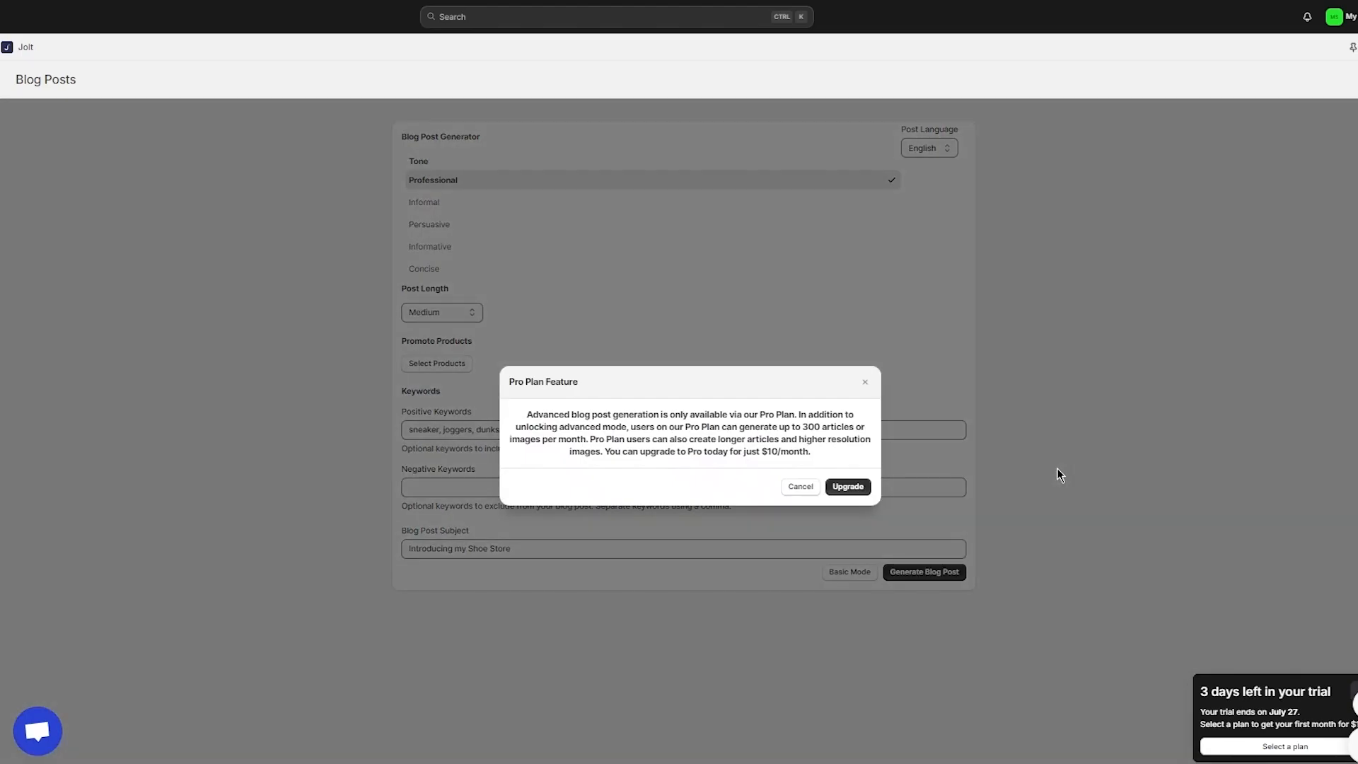
Step: Dismiss the Pro notice and generate a Basic Mode post on 'introducing new shoe store'
click(801, 487)
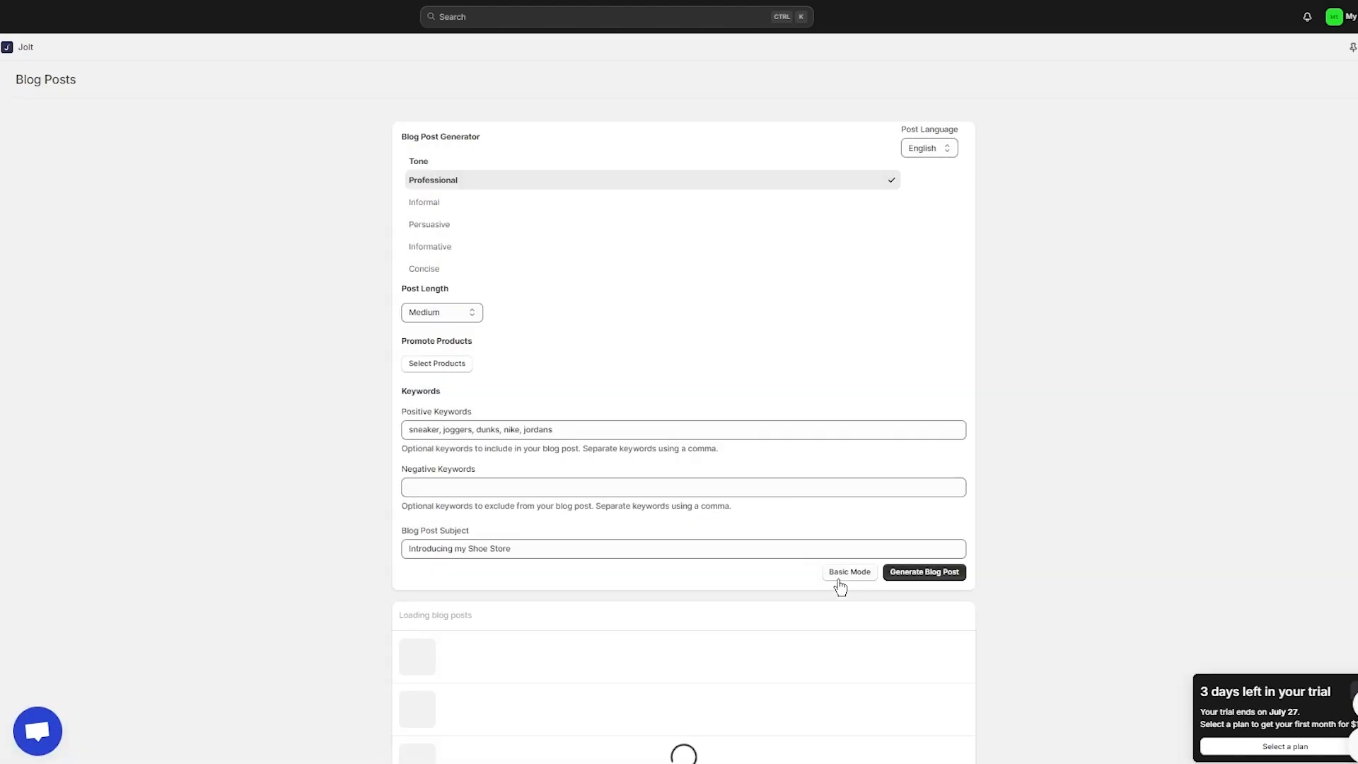
click(851, 575)
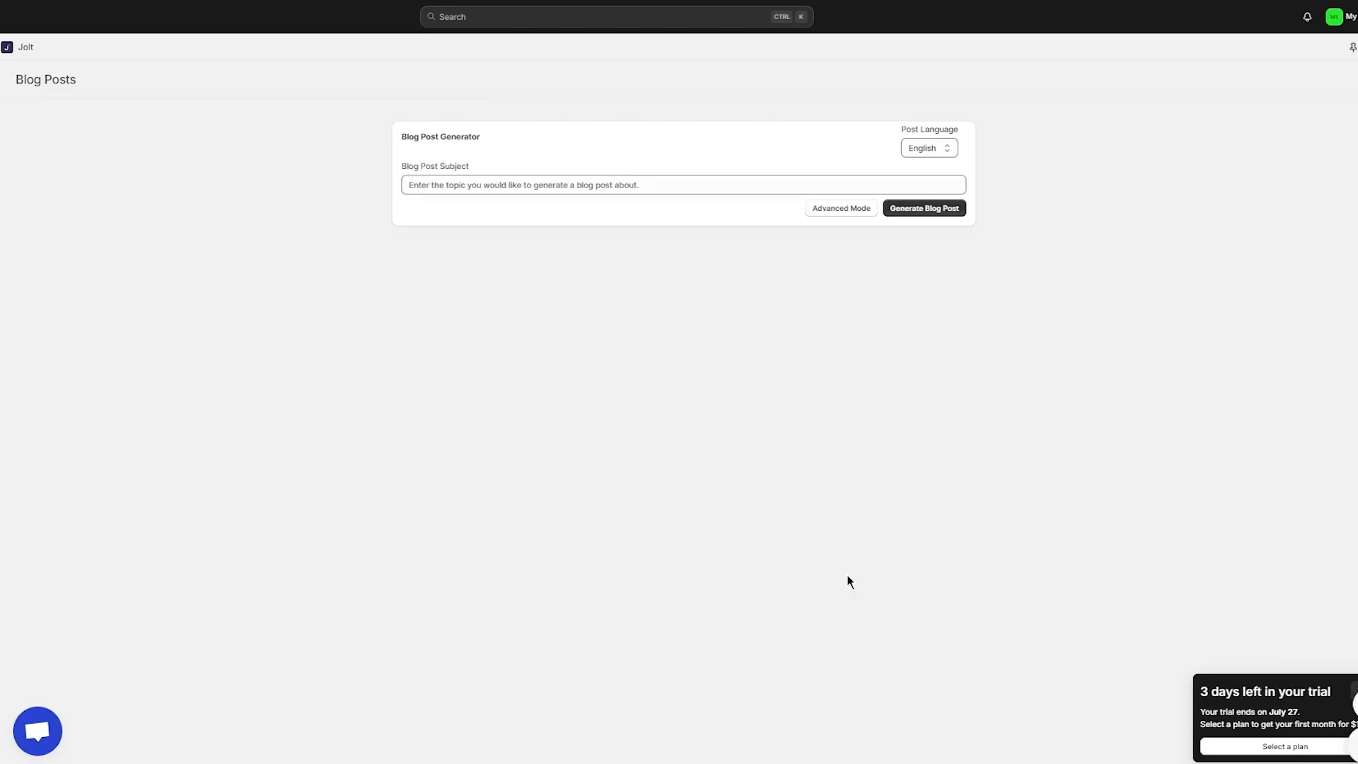
click(842, 208)
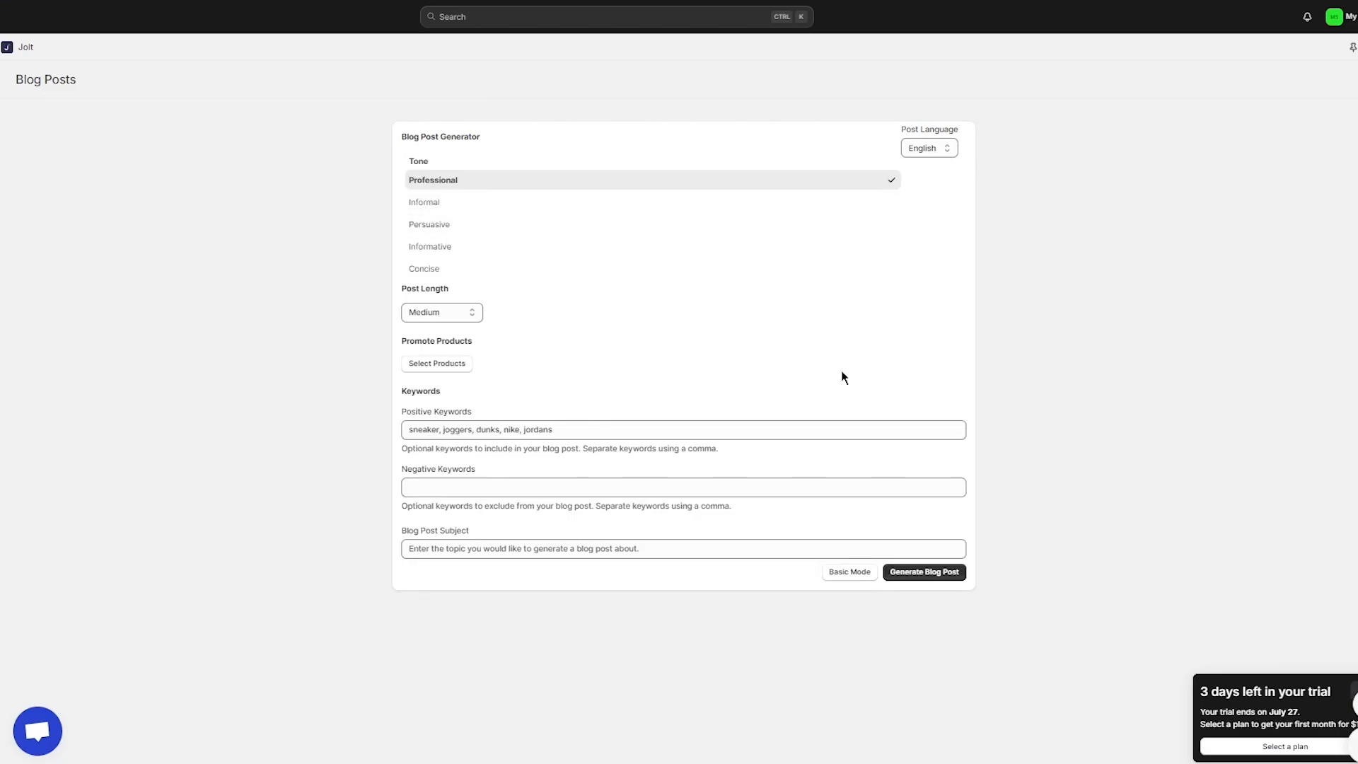
click(849, 572)
click(530, 185)
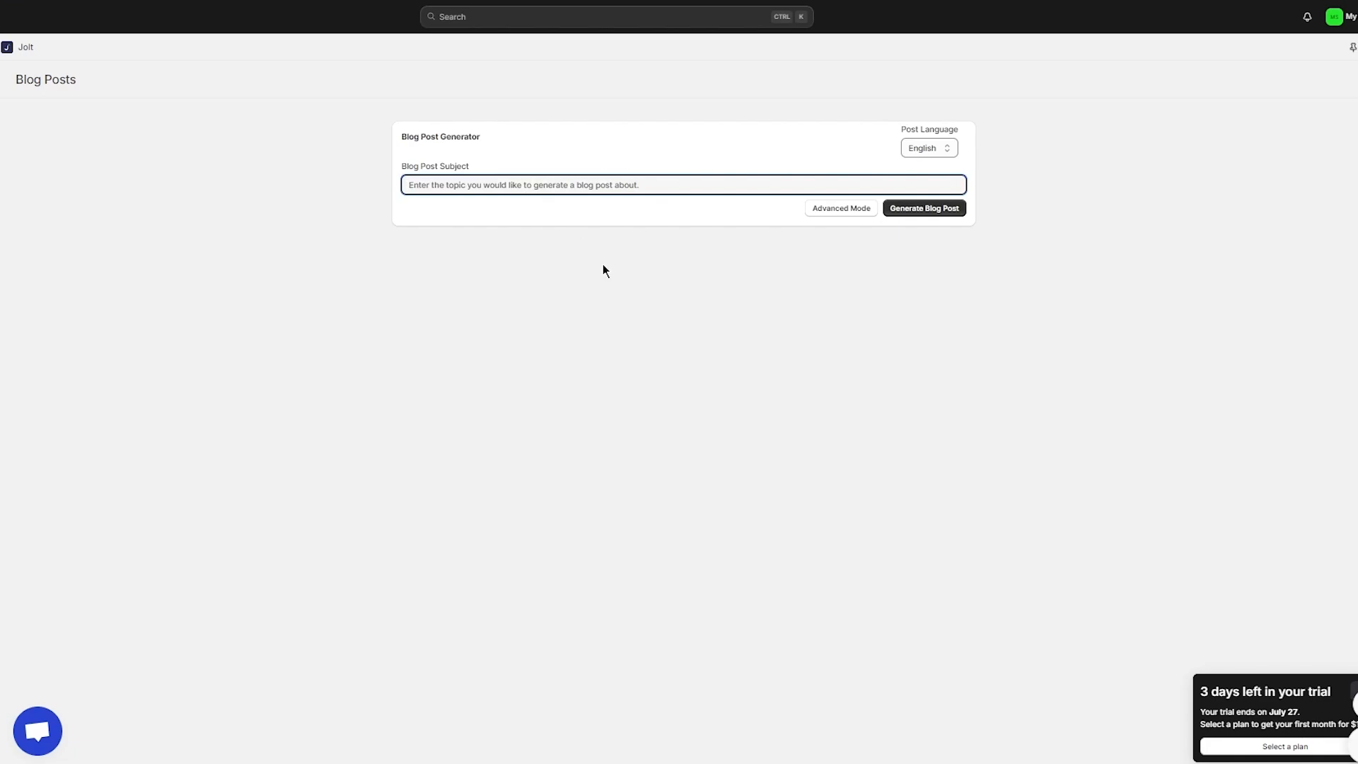
text(introduc)
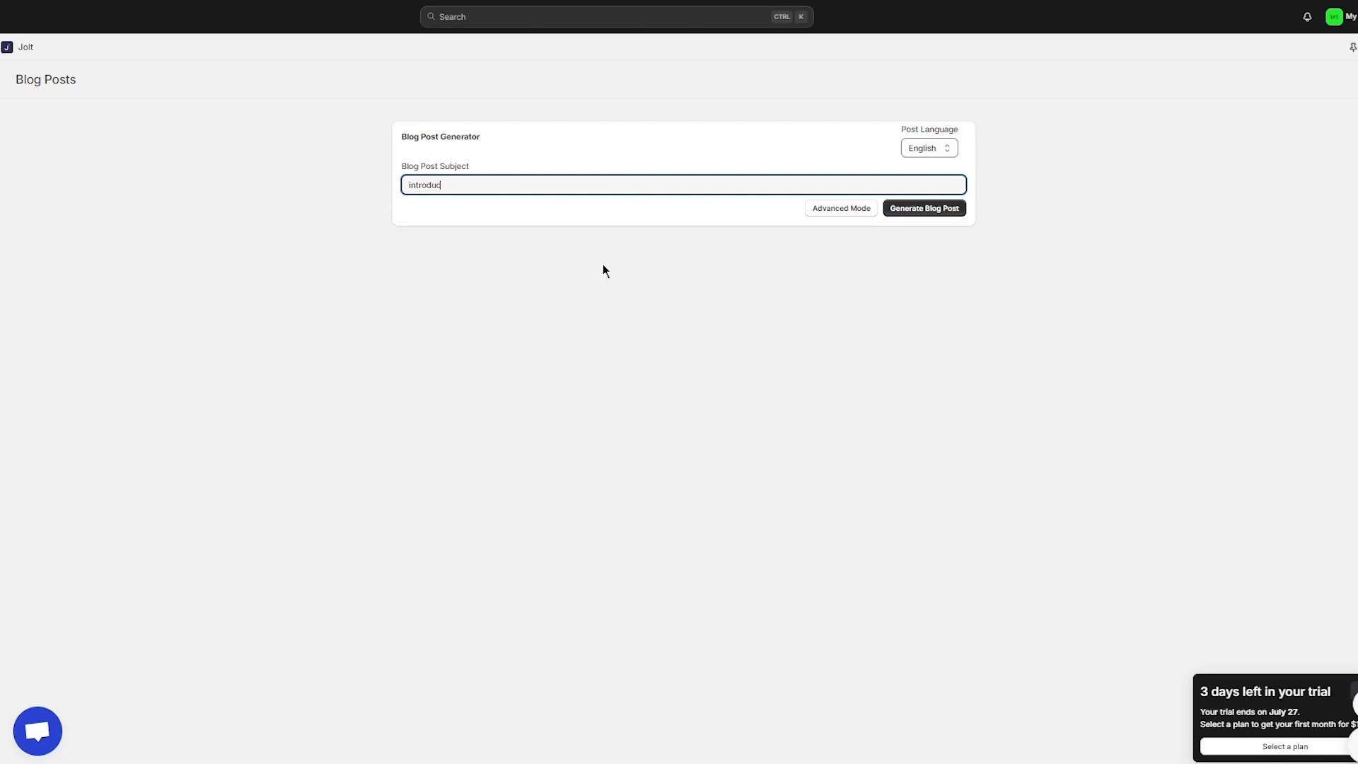
text(ing new shoe store)
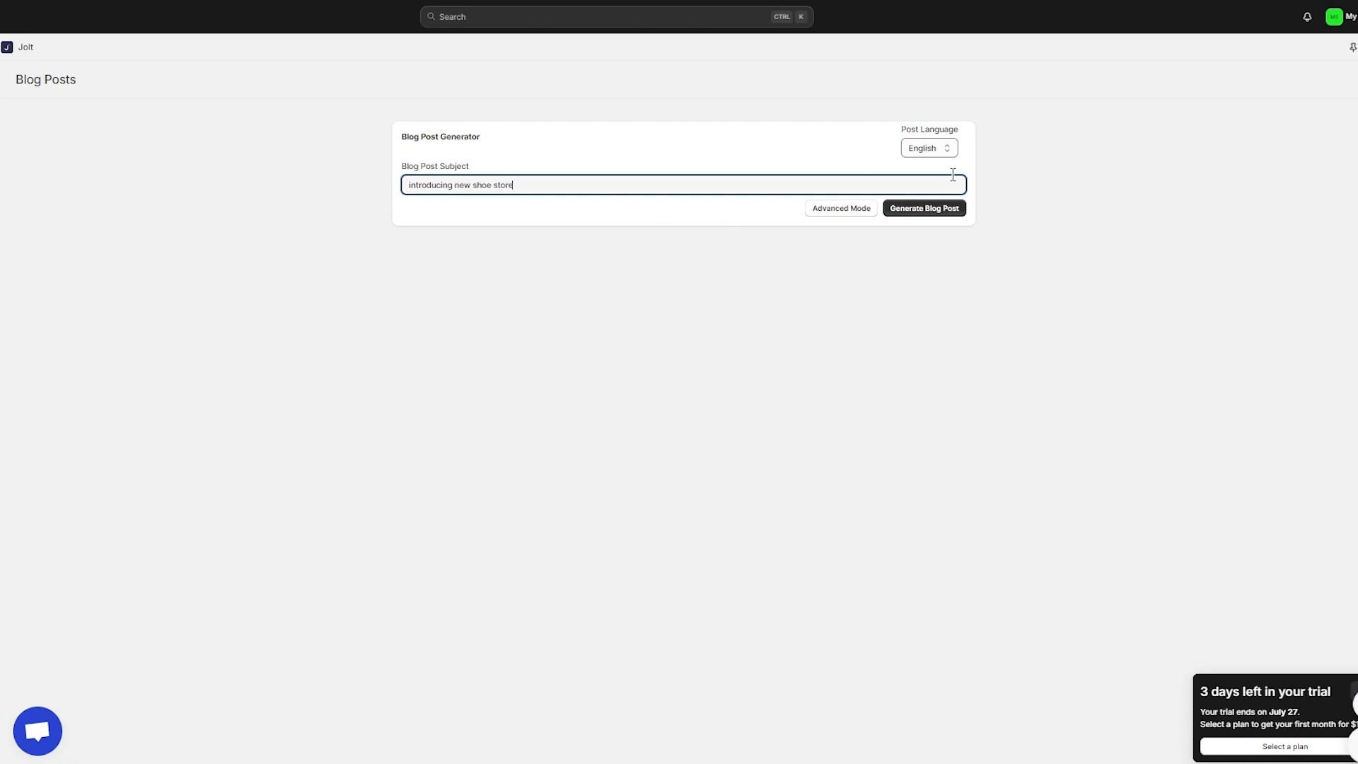
click(925, 210)
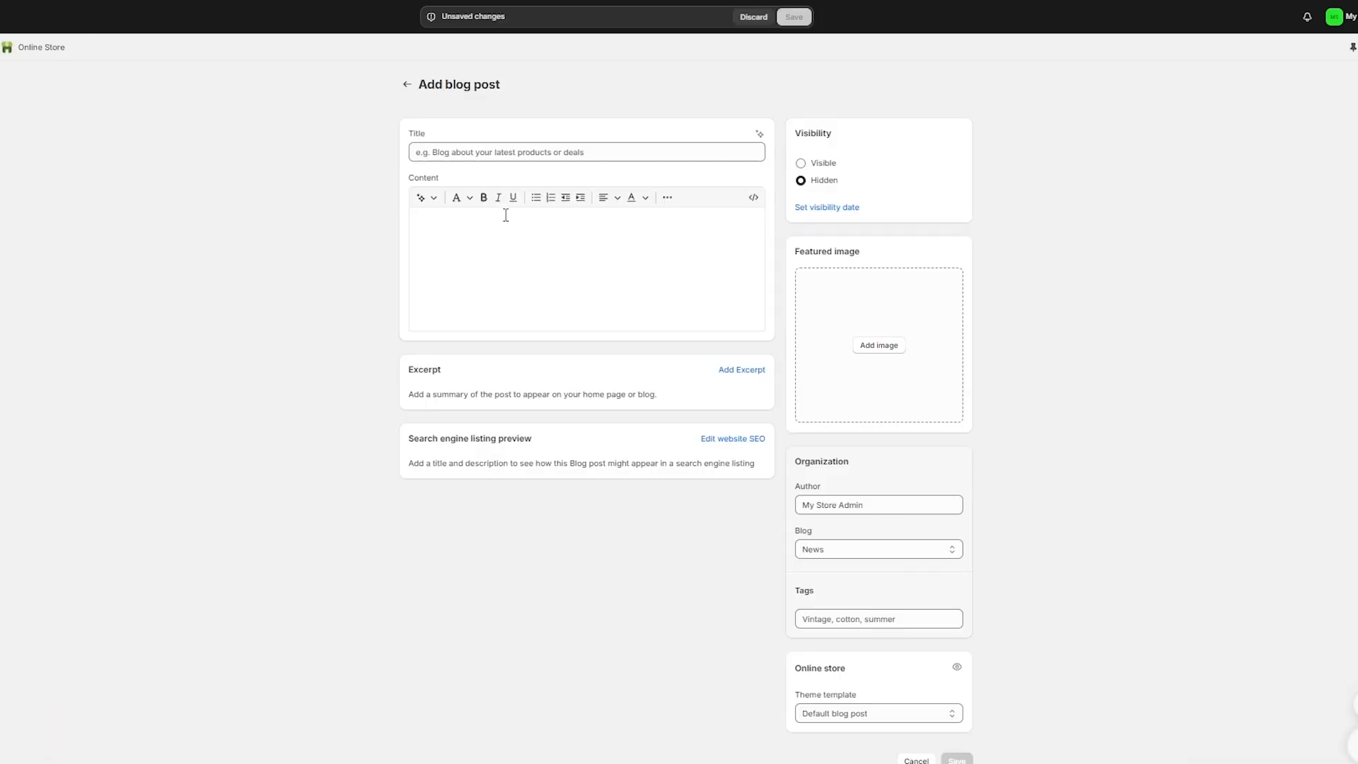
Step: Title the post 'Check out this new hoodie i creayedd' and close the AI content generator unused
click(504, 151)
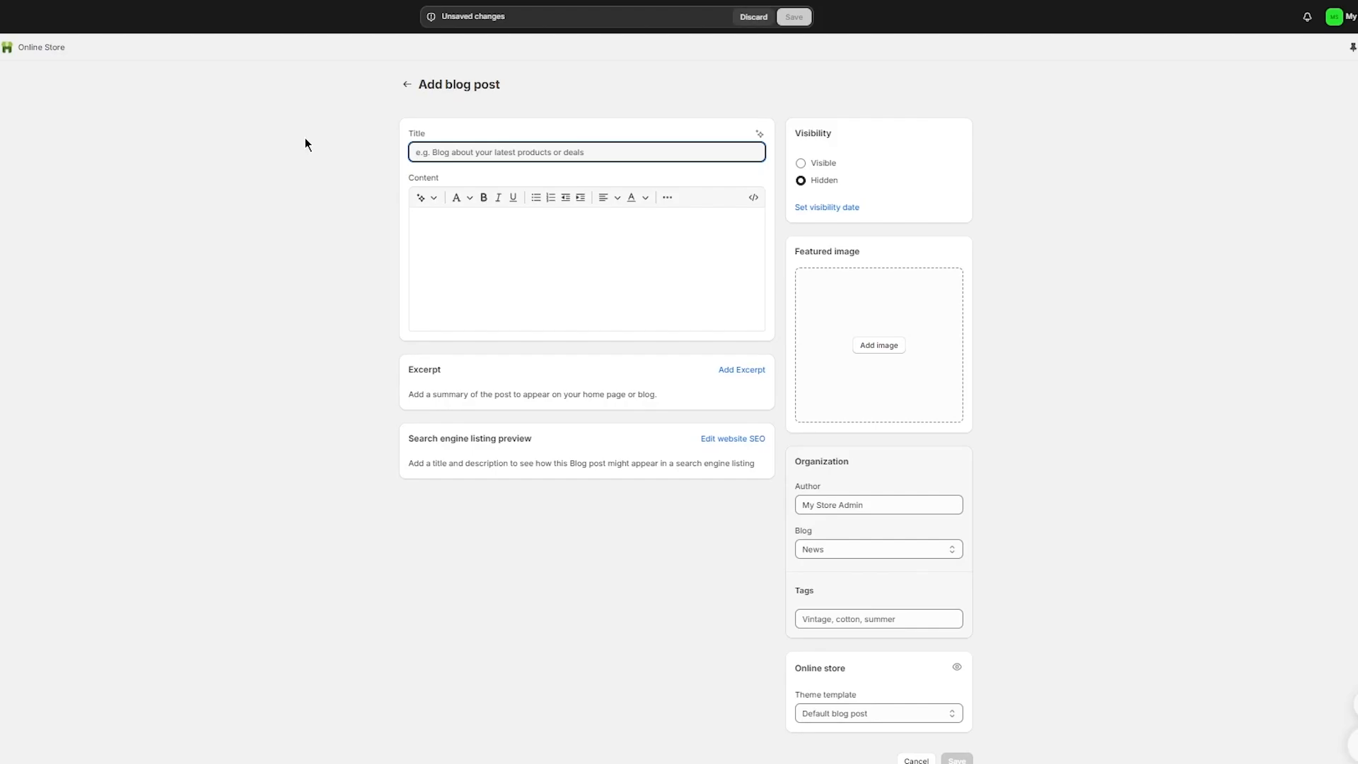
text(C)
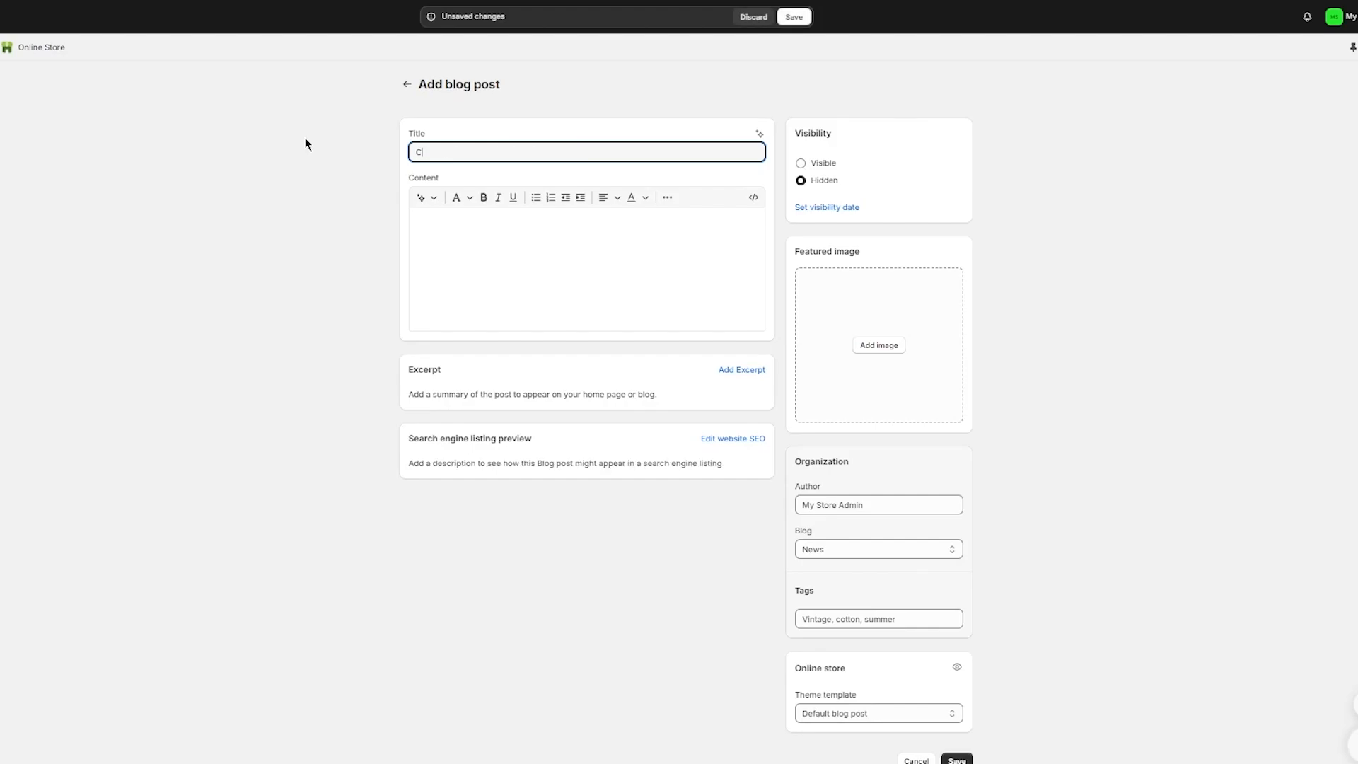
text(heck out this new hoodie i creayedd)
click(549, 290)
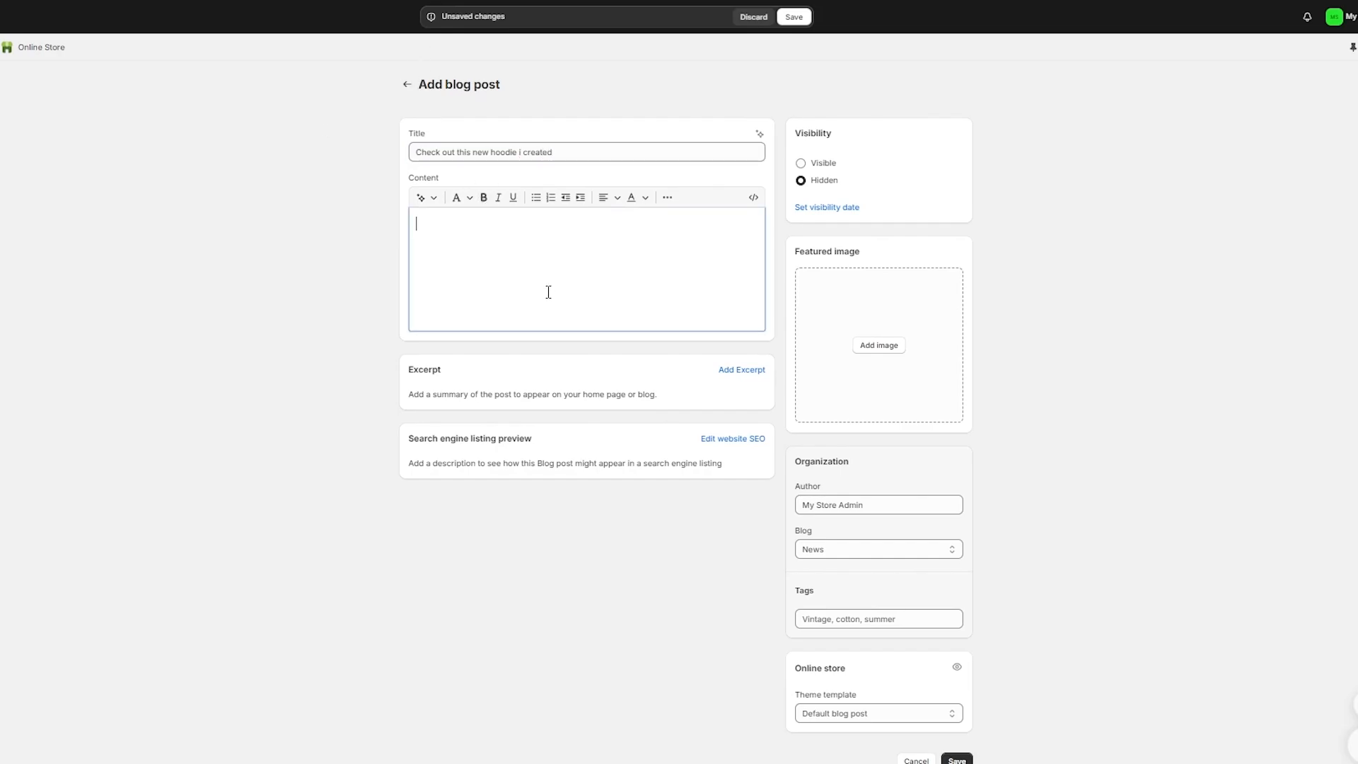
click(422, 198)
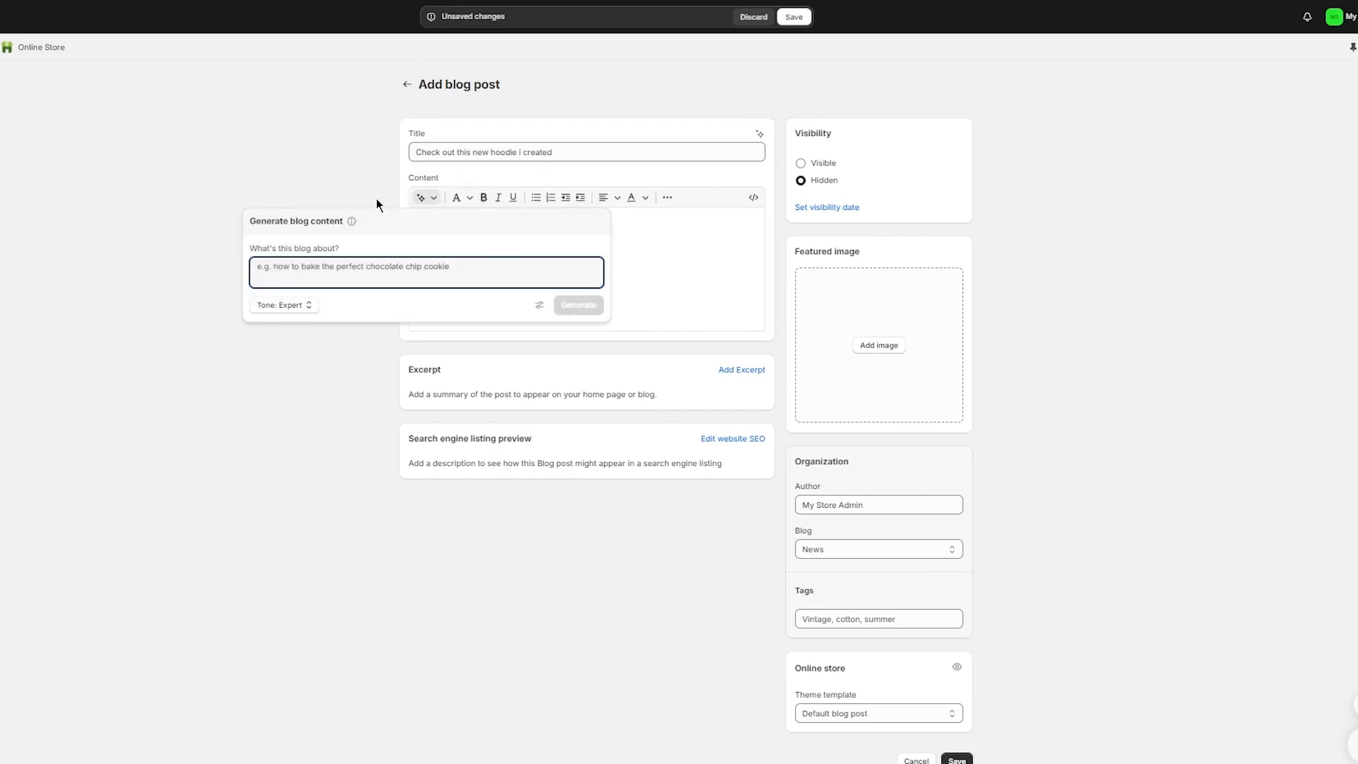
click(304, 305)
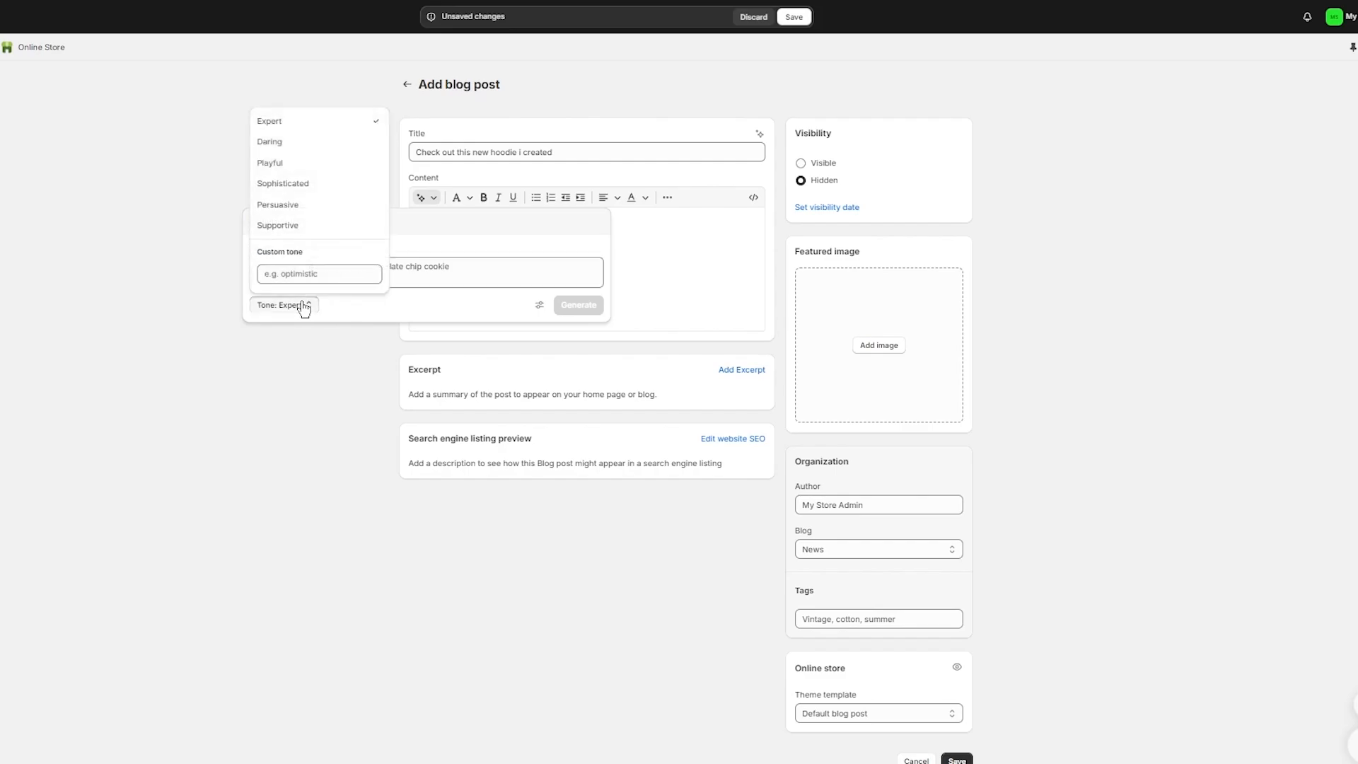
click(303, 305)
click(312, 159)
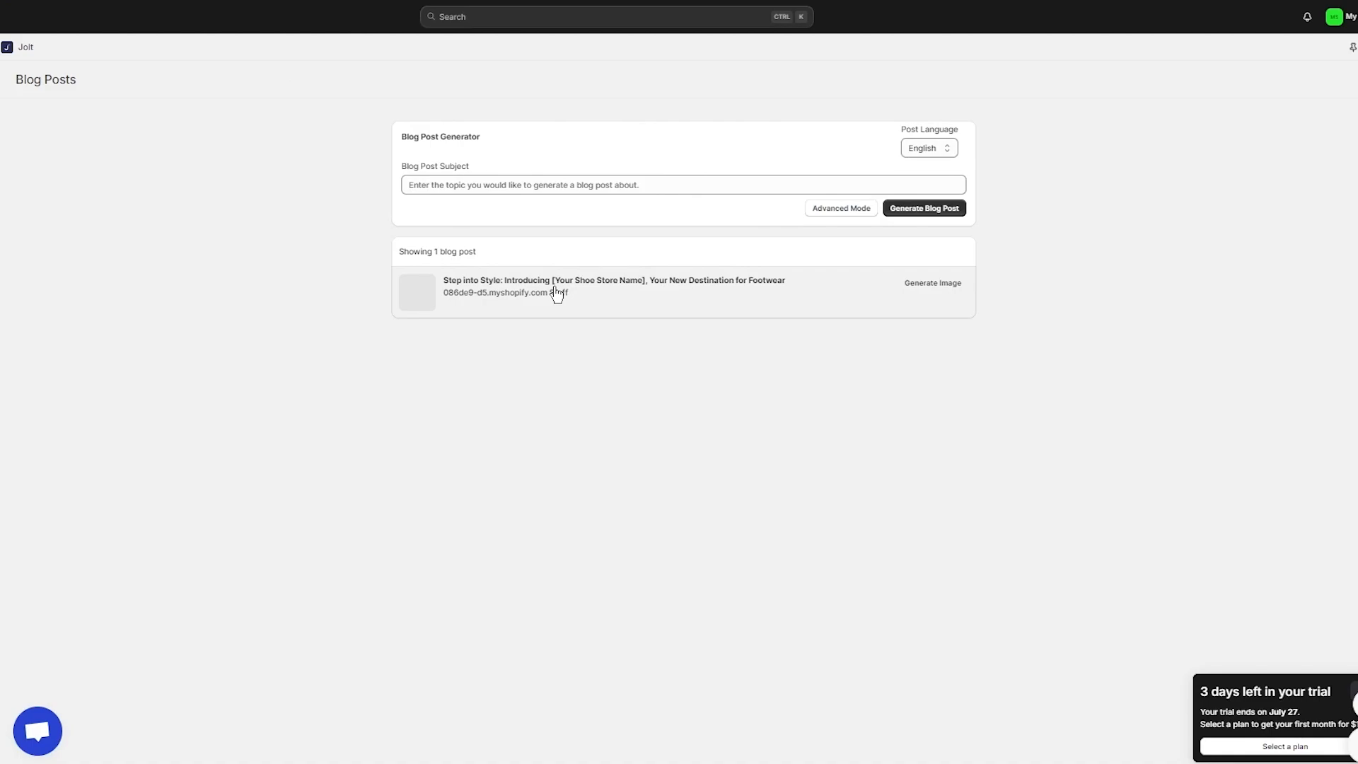
Step: Open the generated shoe-store post and replace the welcome heading and intro placeholders with Dunks
click(711, 294)
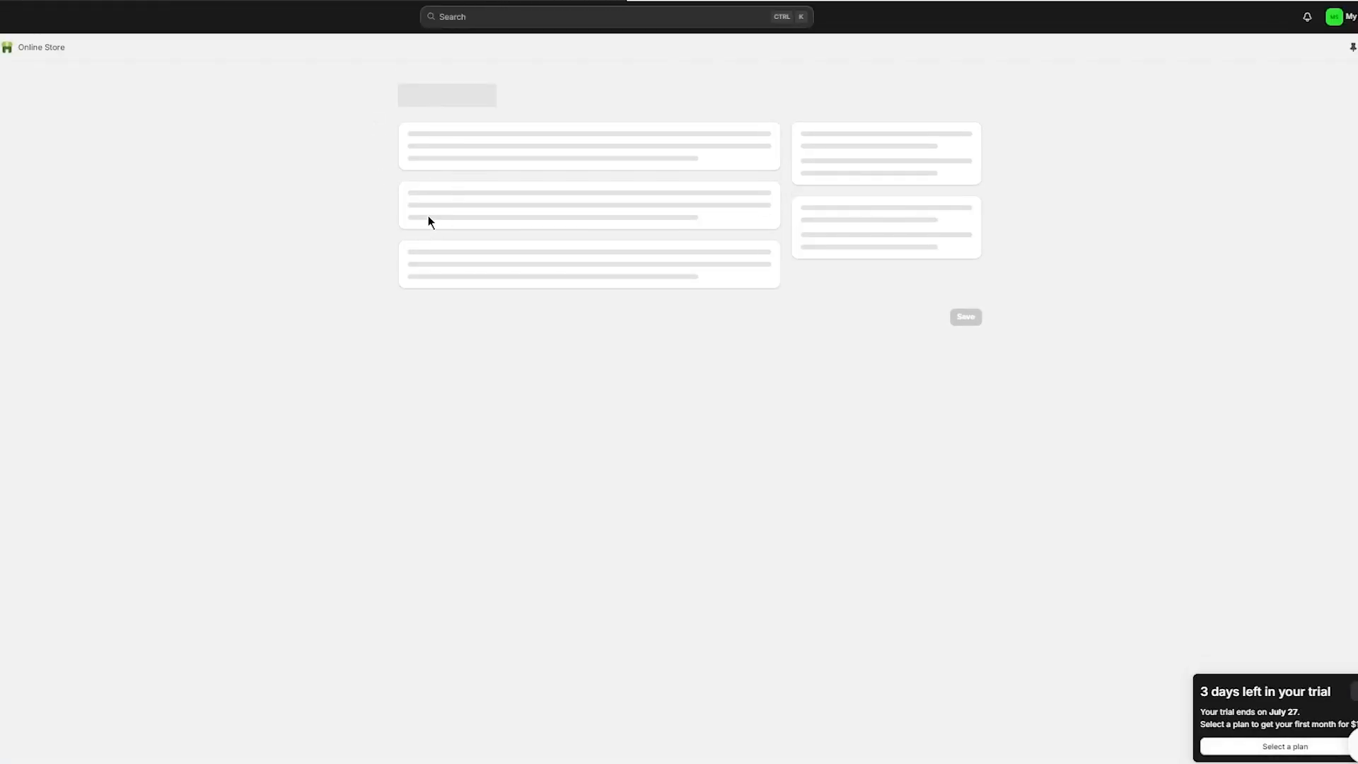
scroll(608, 305, down, 10)
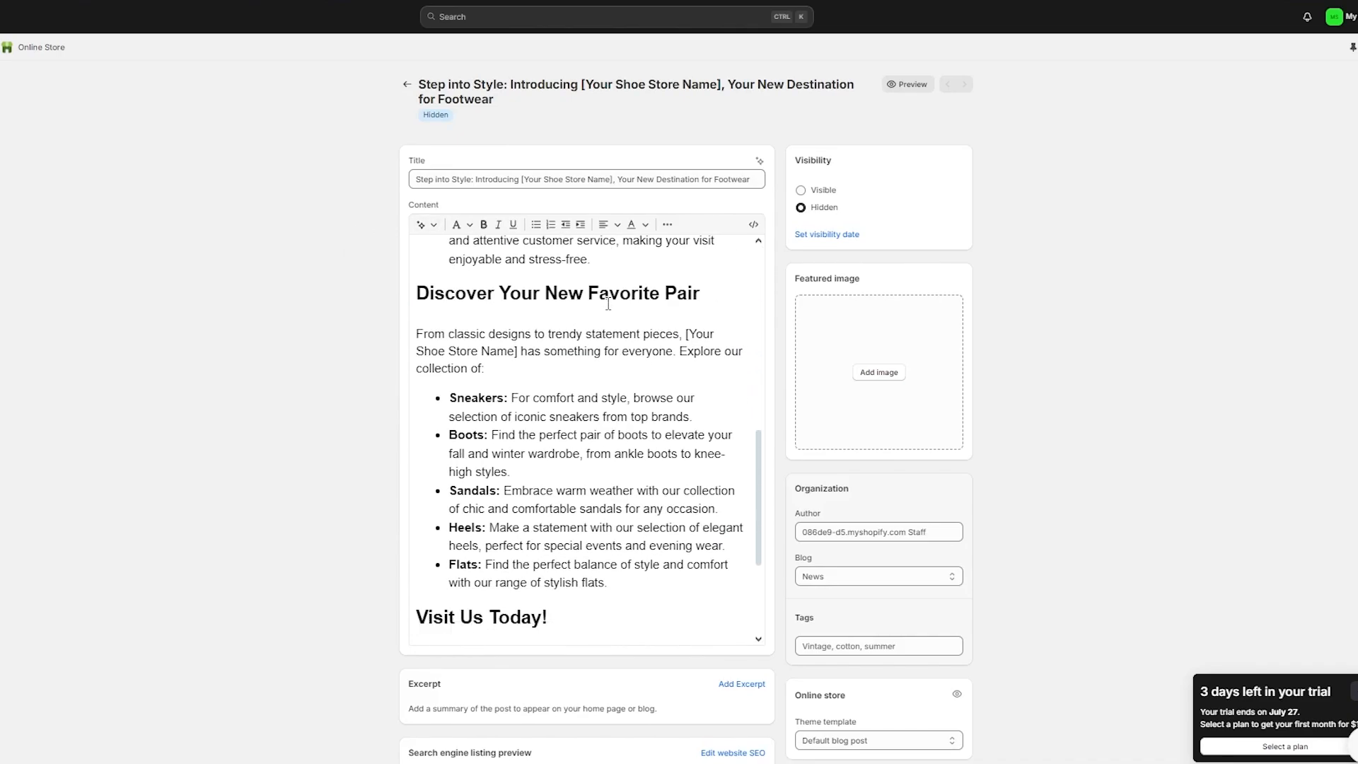
scroll(609, 304, up, 10)
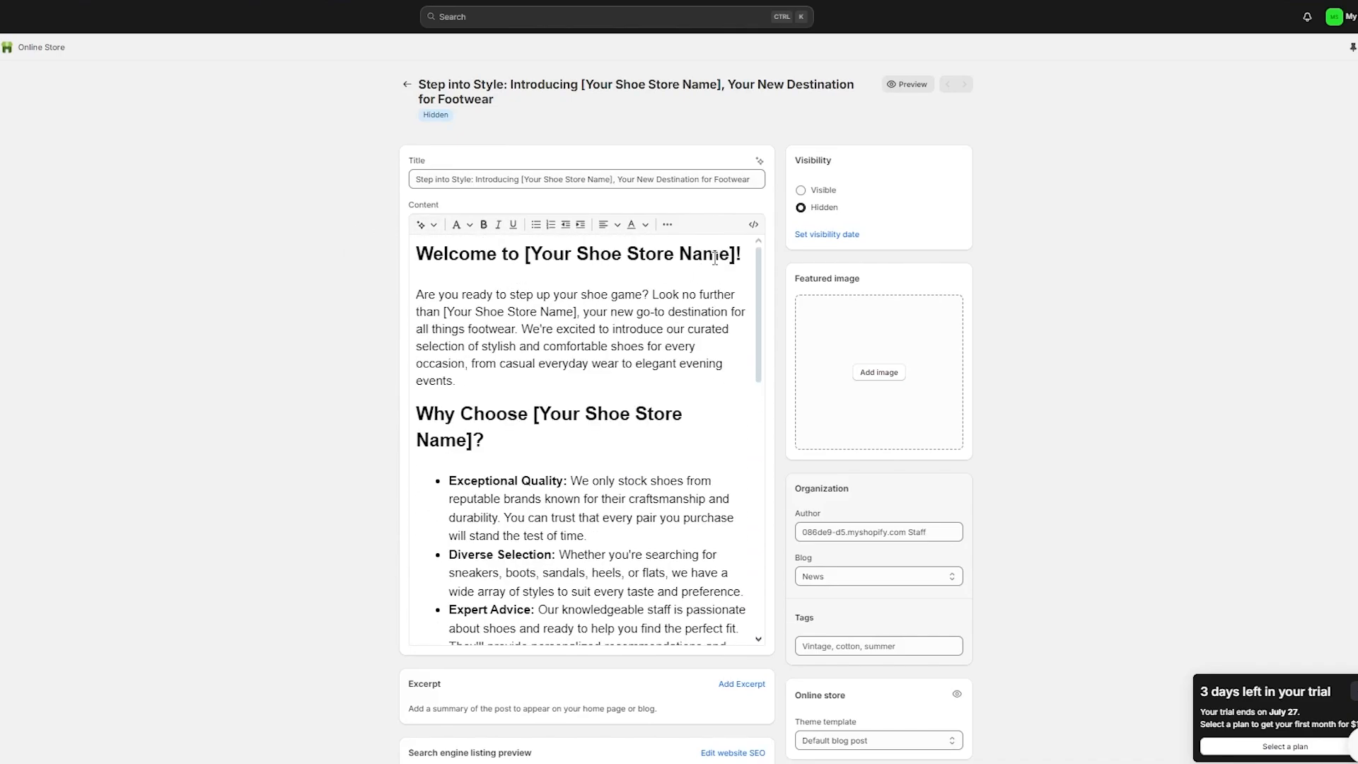
drag(736, 255, 525, 255)
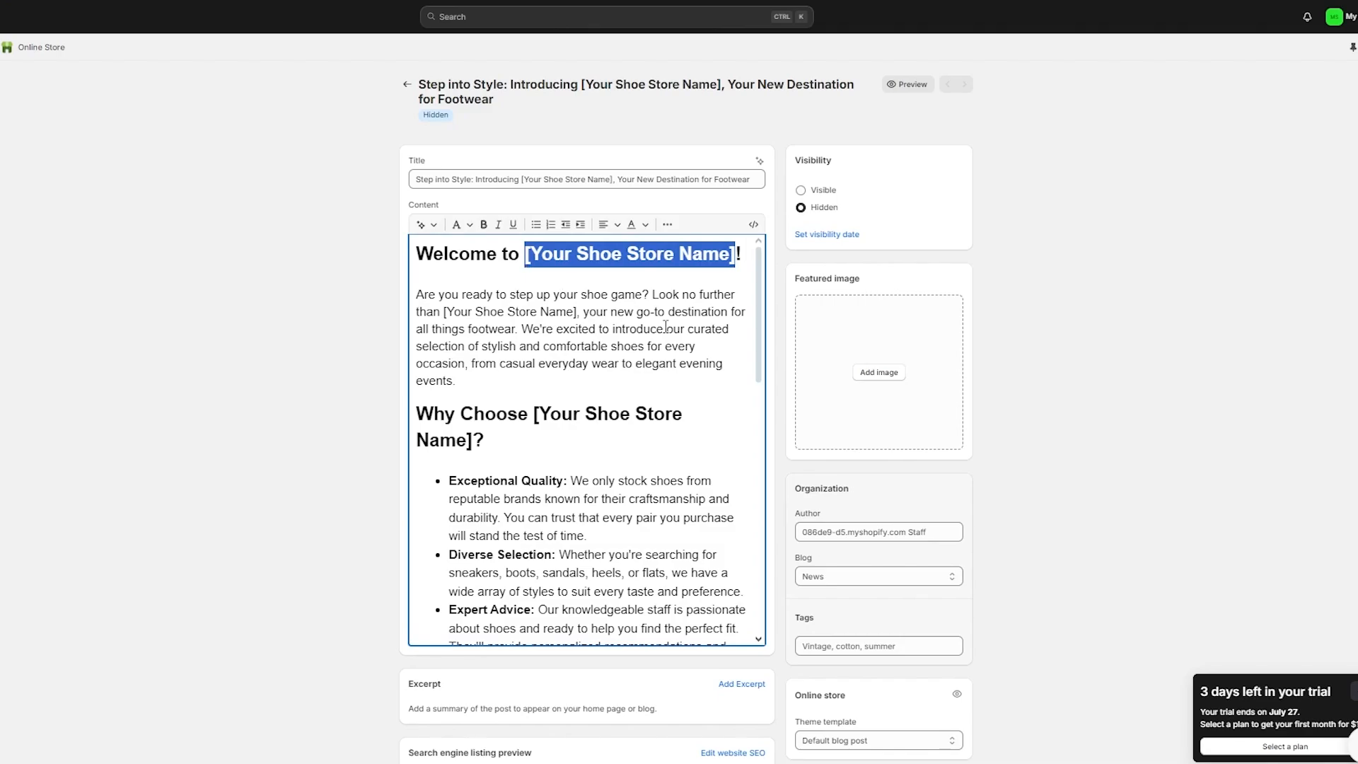
text(Dunks!)
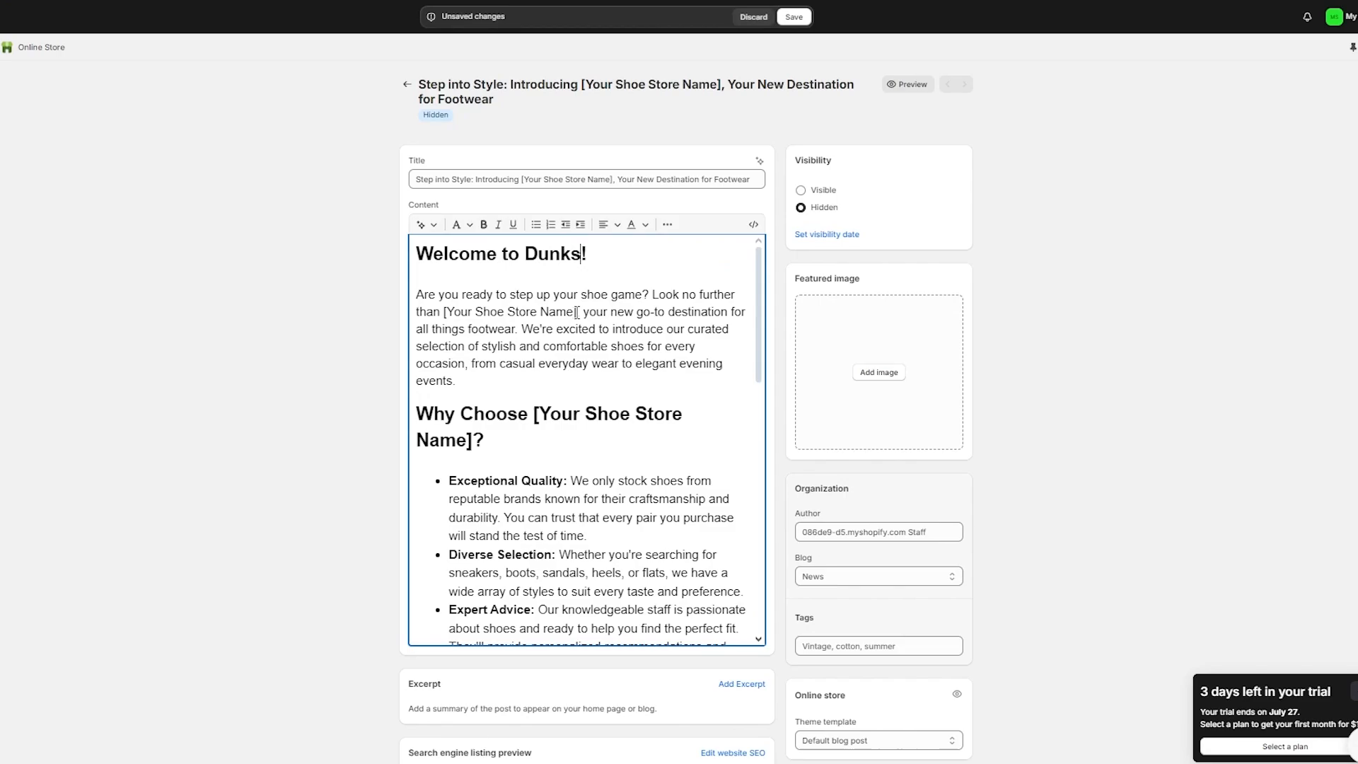
drag(576, 312, 444, 312)
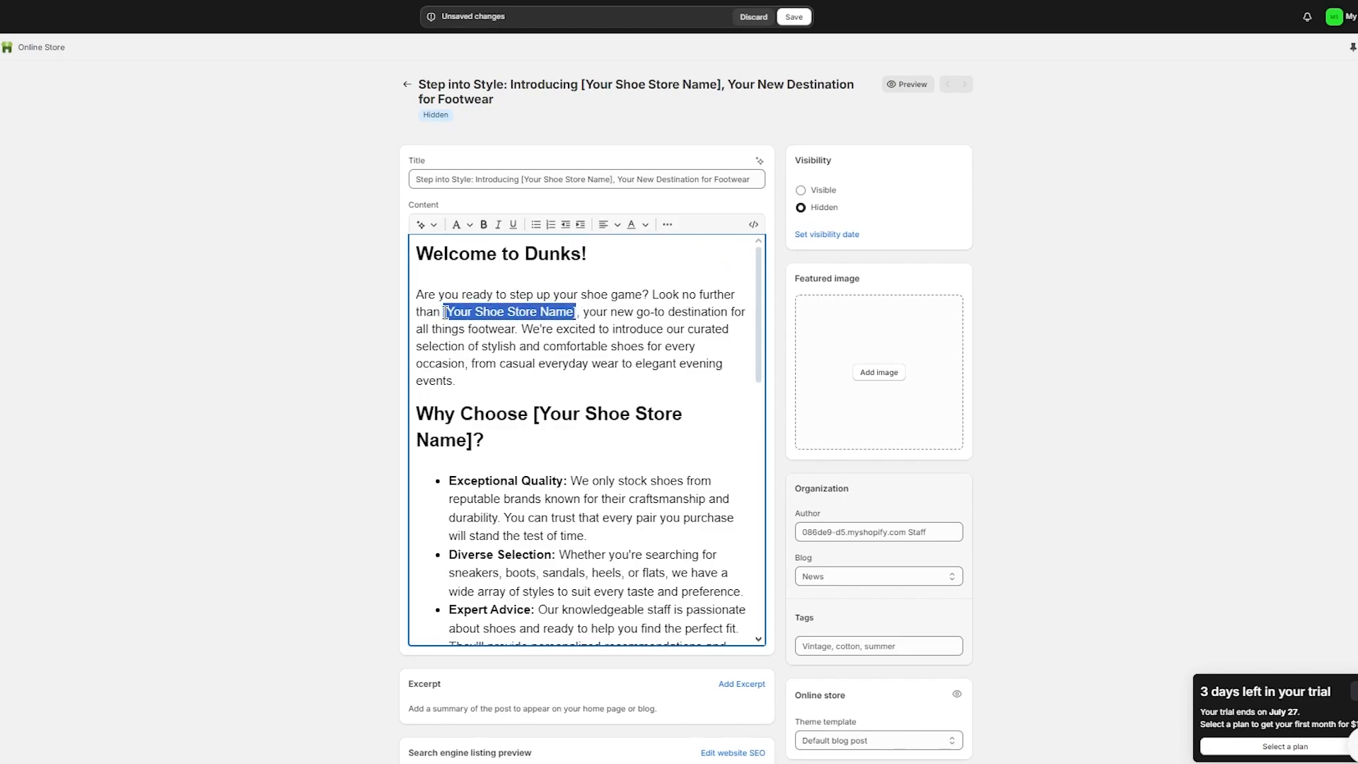
text(D)
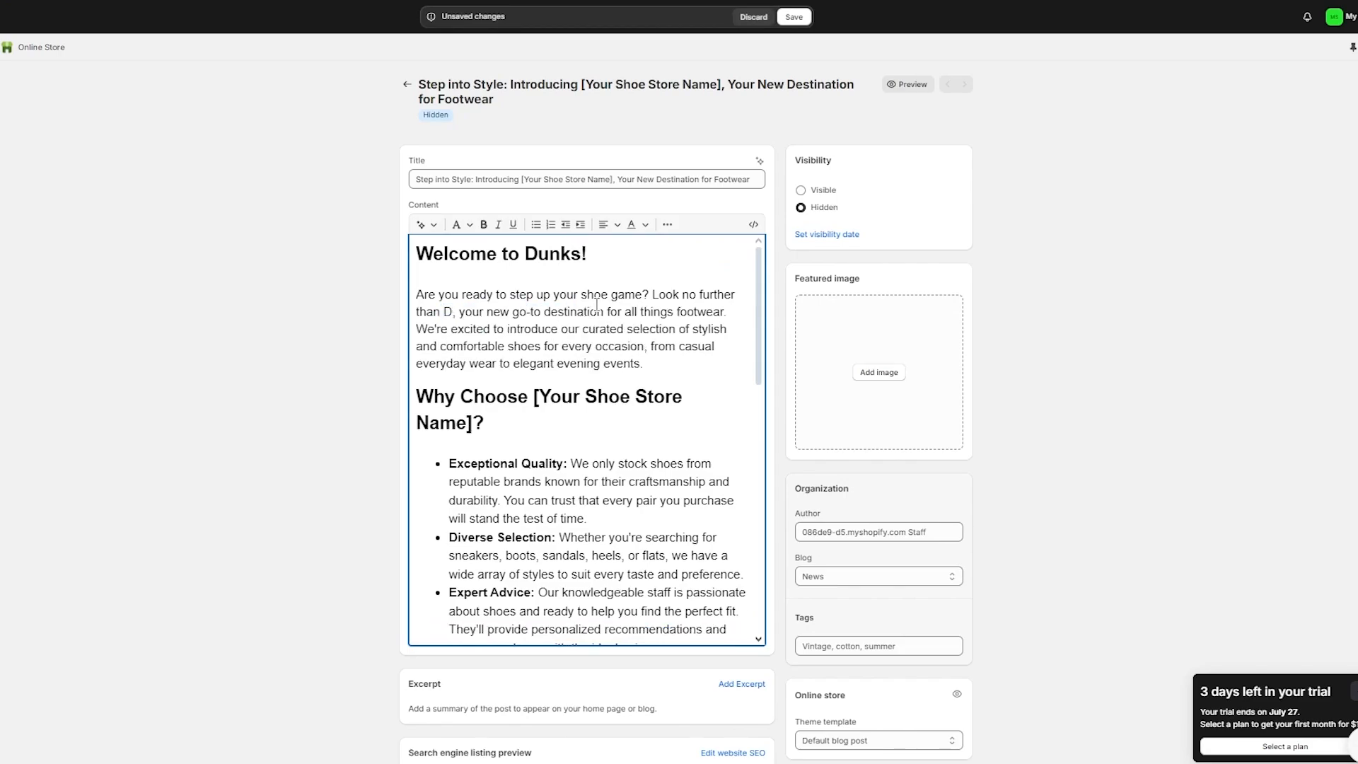
text(unks)
Step: Replace the placeholder in the 'Why Choose' heading with Dunks and review the rest of the post
scroll(597, 304, down, 3)
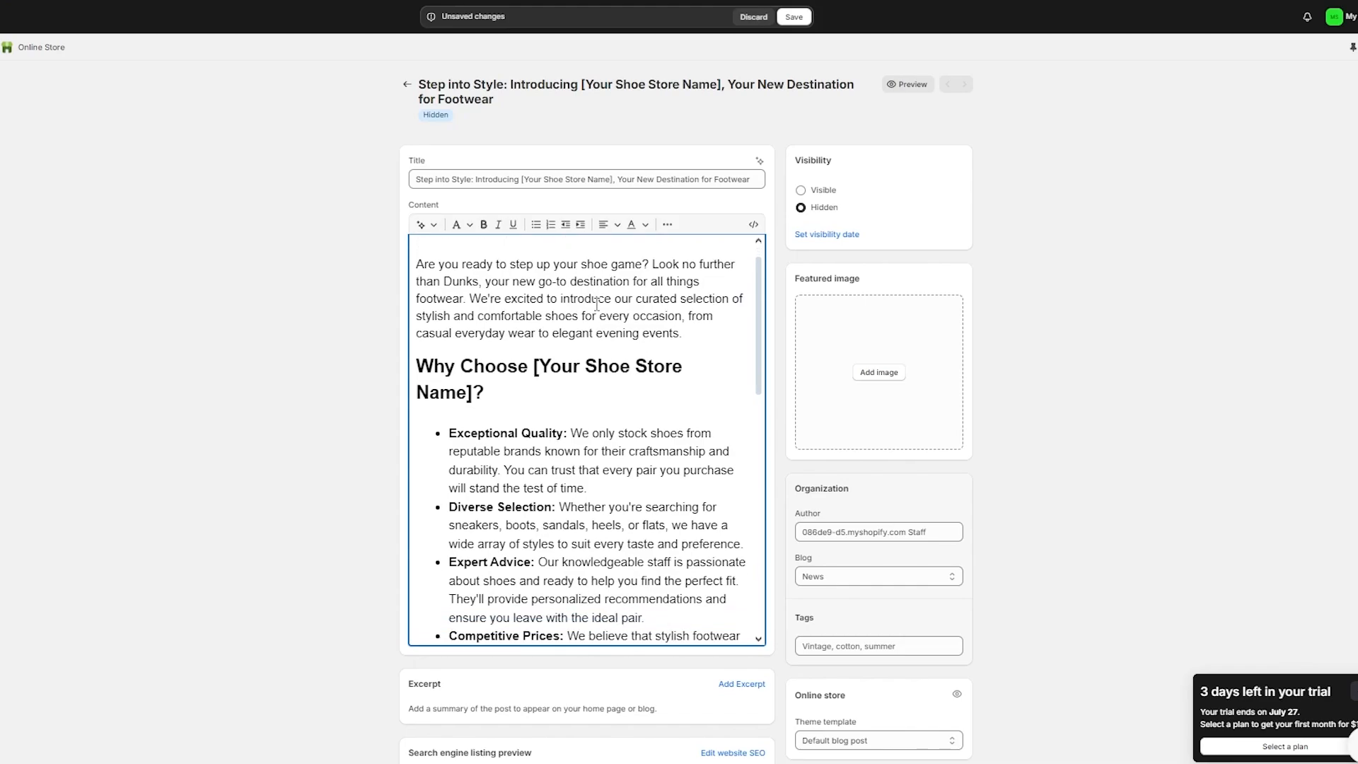
scroll(537, 330, up, 2)
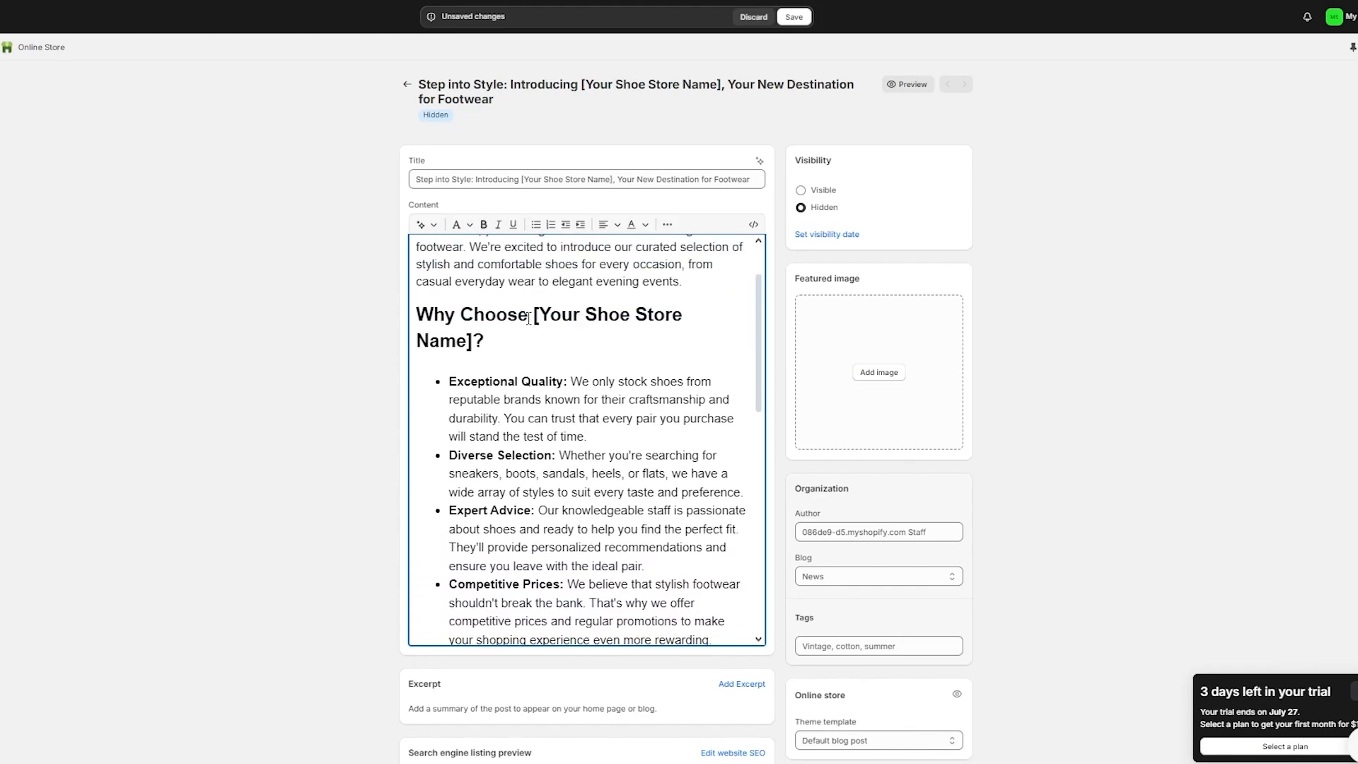
drag(535, 315, 471, 353)
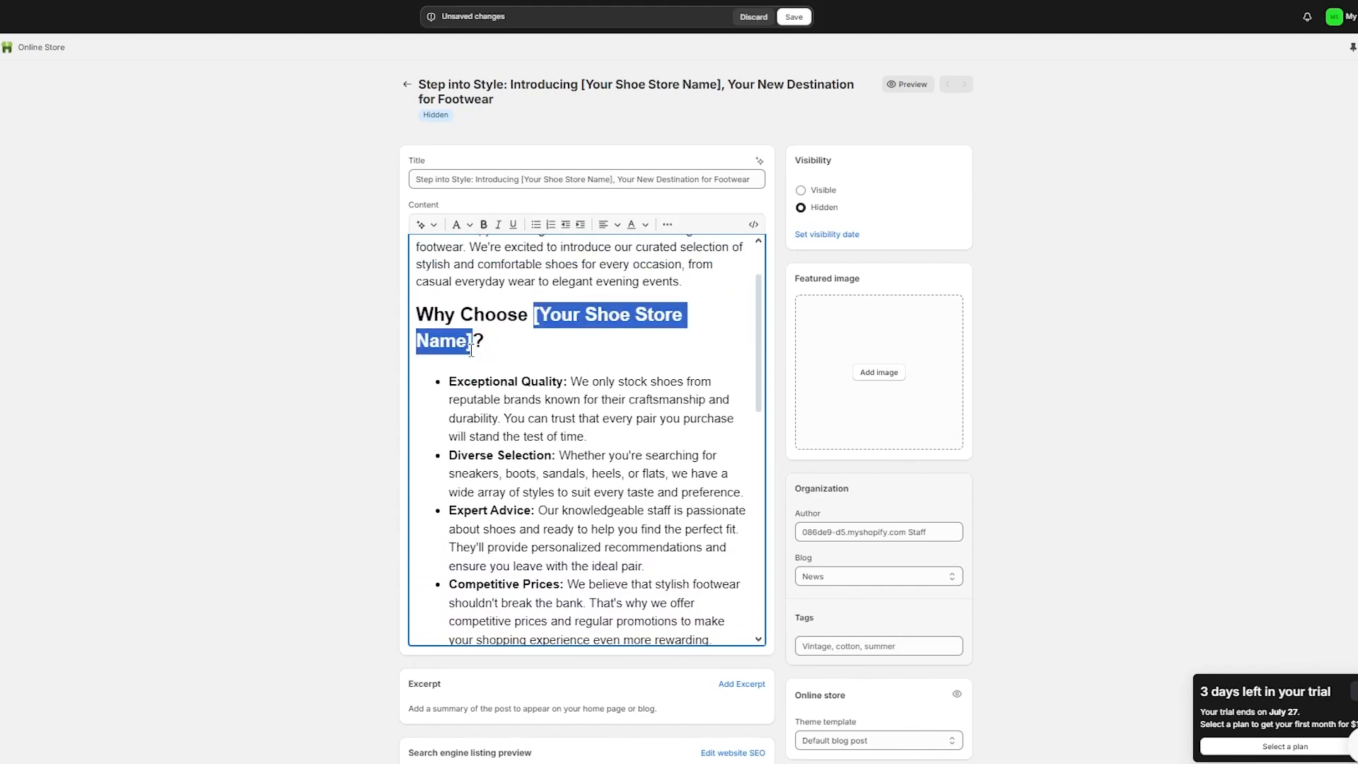
text(Dunks?)
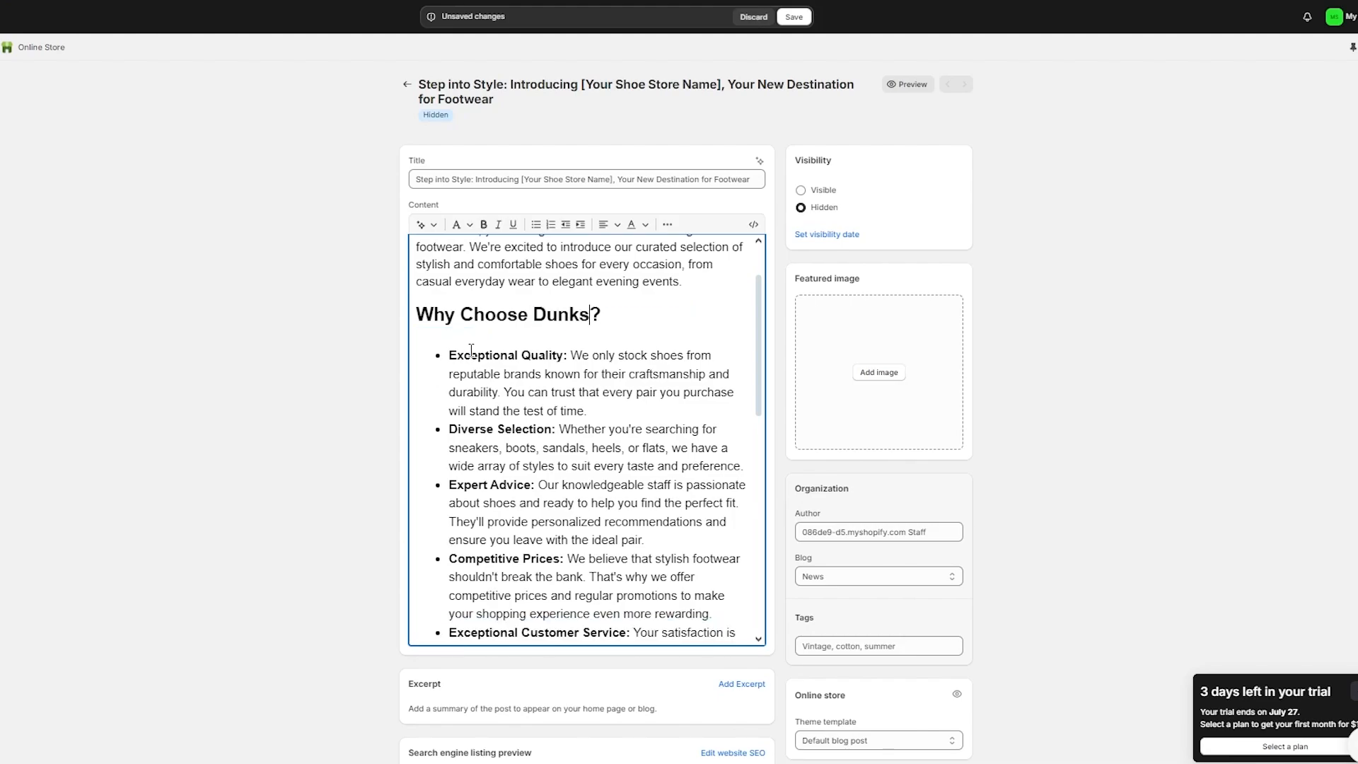
scroll(508, 349, down, 1)
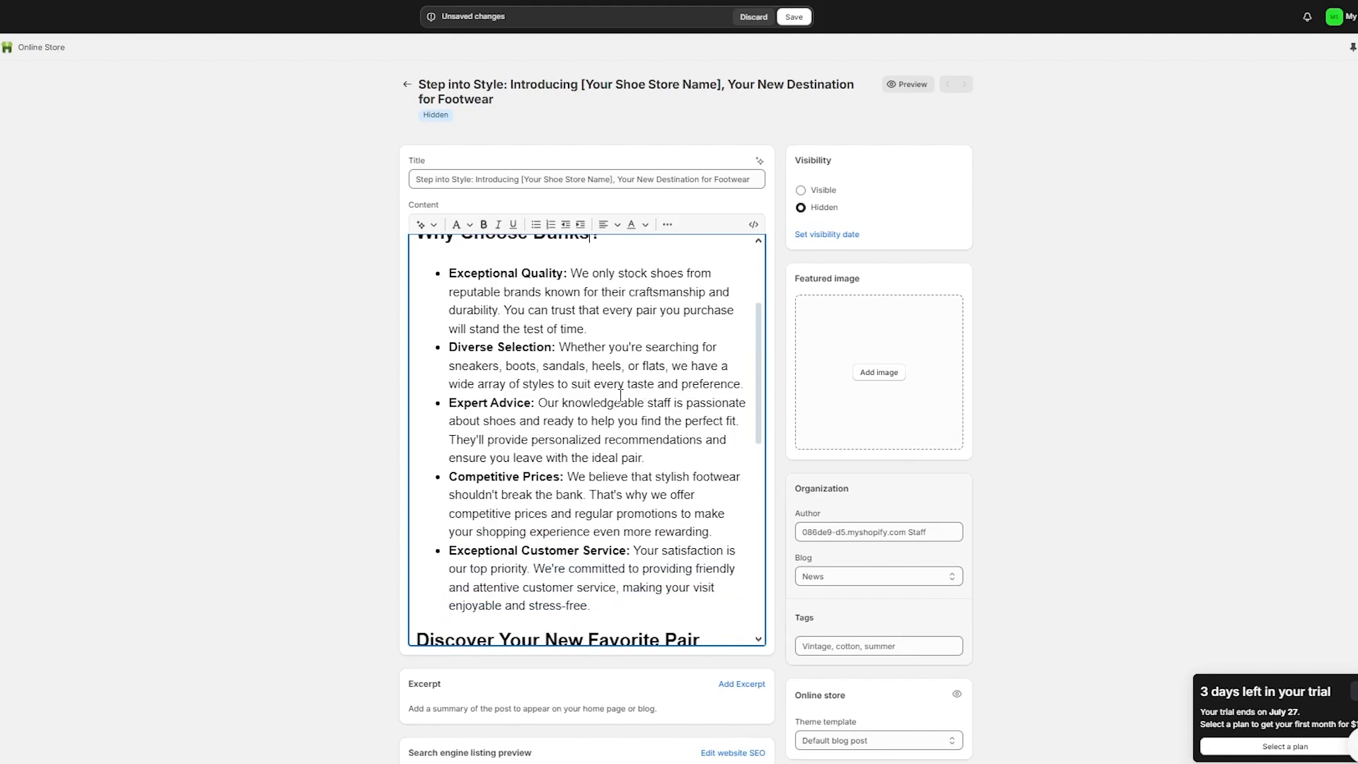
scroll(596, 388, down, 1)
scroll(566, 411, down, 4)
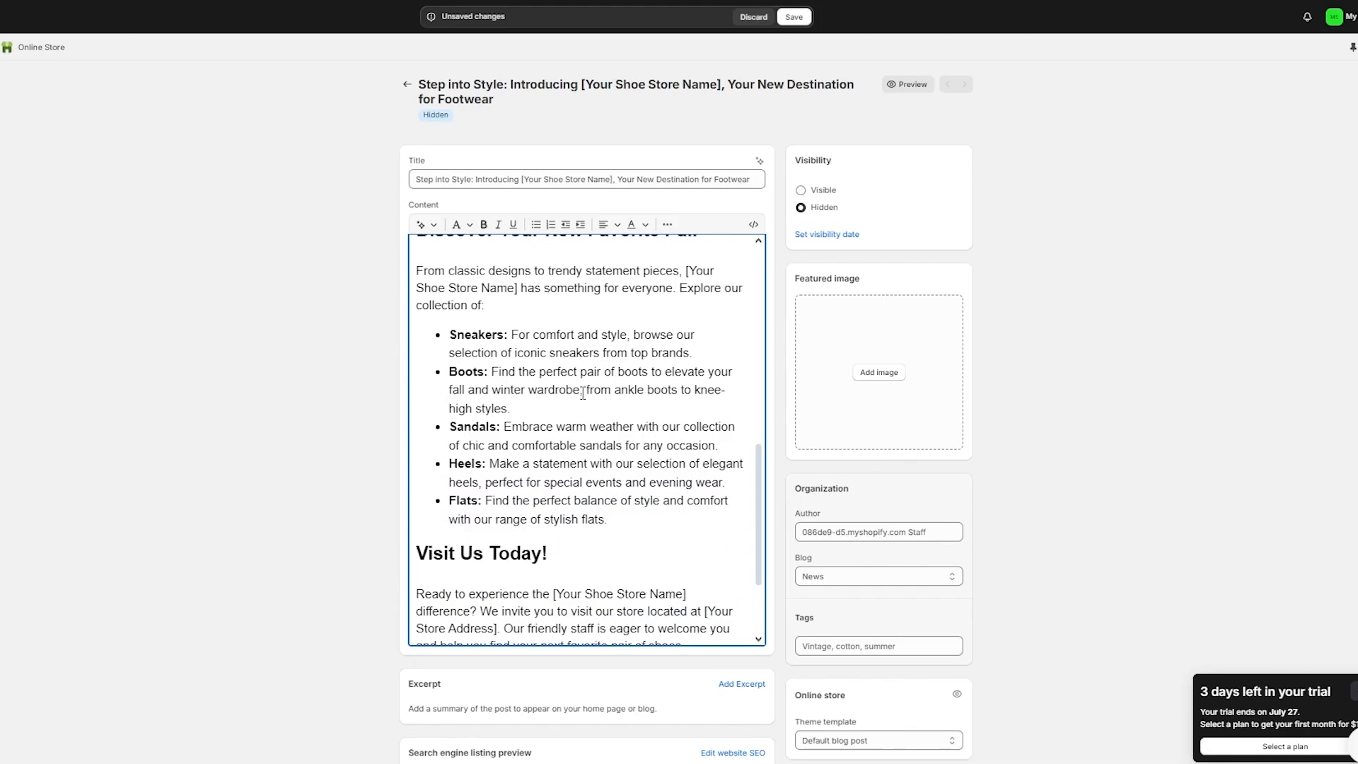
scroll(583, 393, down, 2)
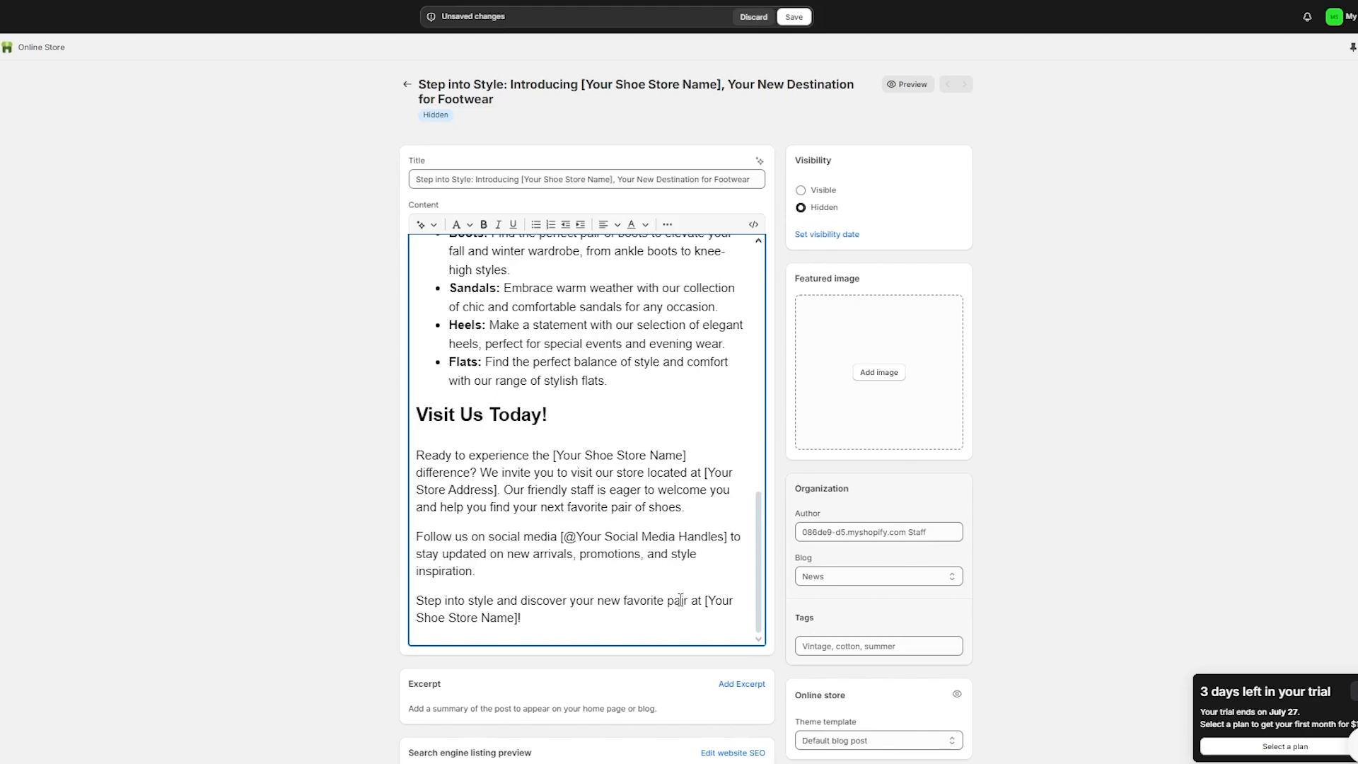
scroll(318, 469, down, 3)
scroll(304, 439, up, 4)
scroll(643, 417, up, 10)
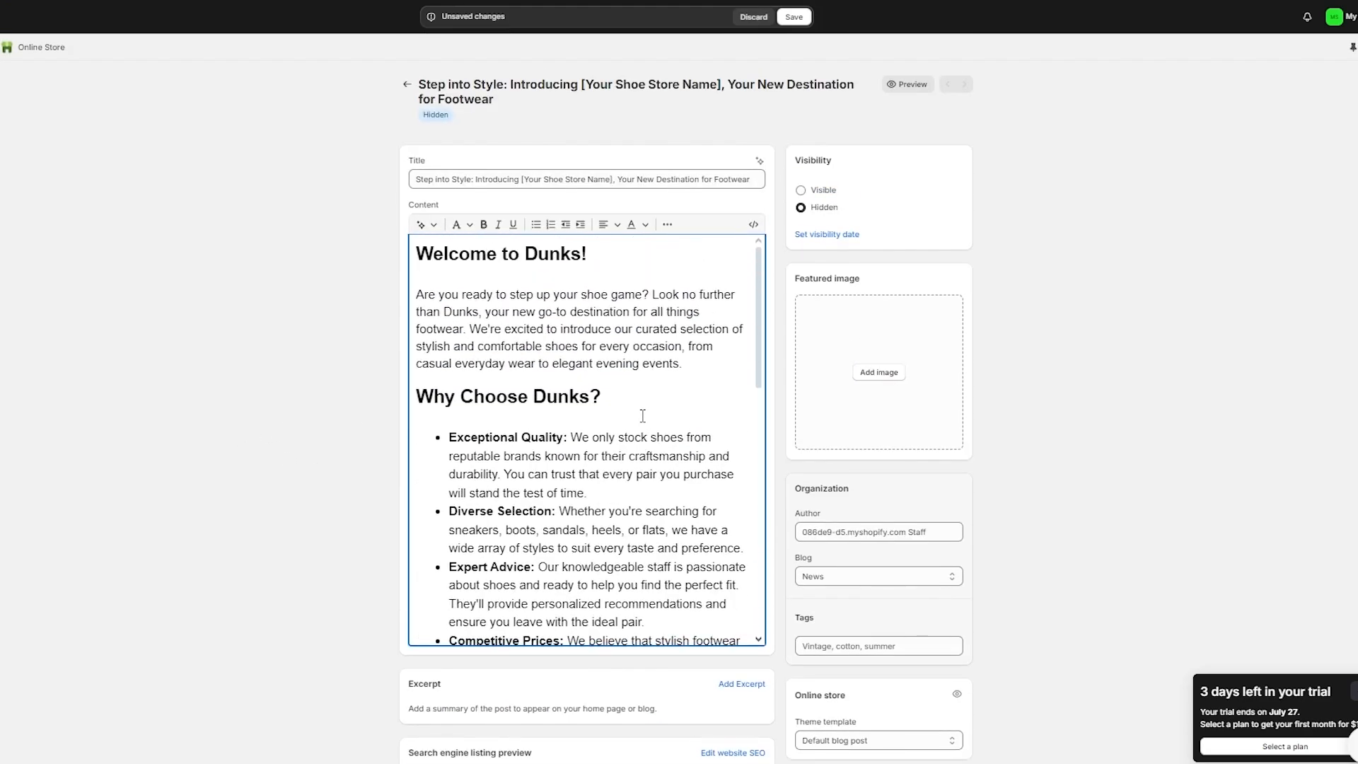
Step: Set the dunk low white sneaker photo as the post's featured image
click(884, 372)
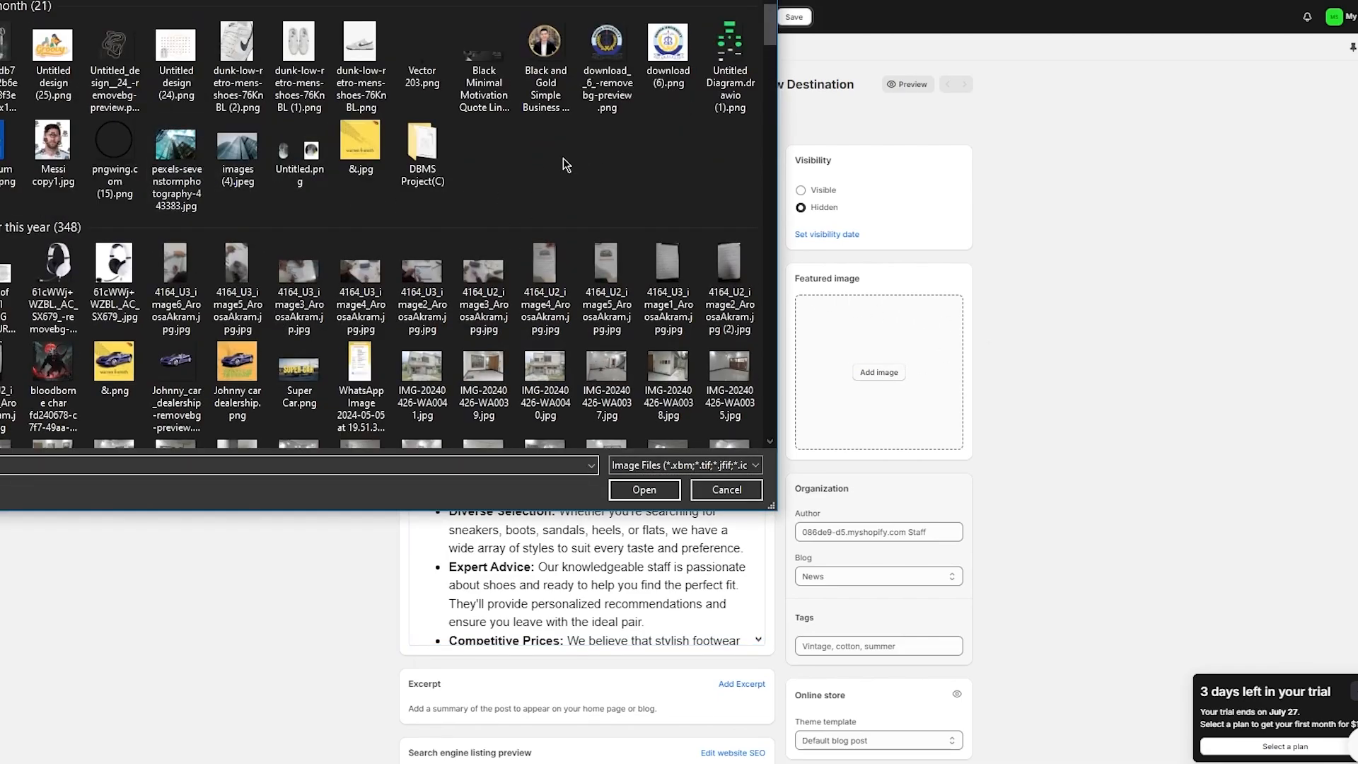
scroll(563, 158, down, 10)
scroll(224, 156, down, 3)
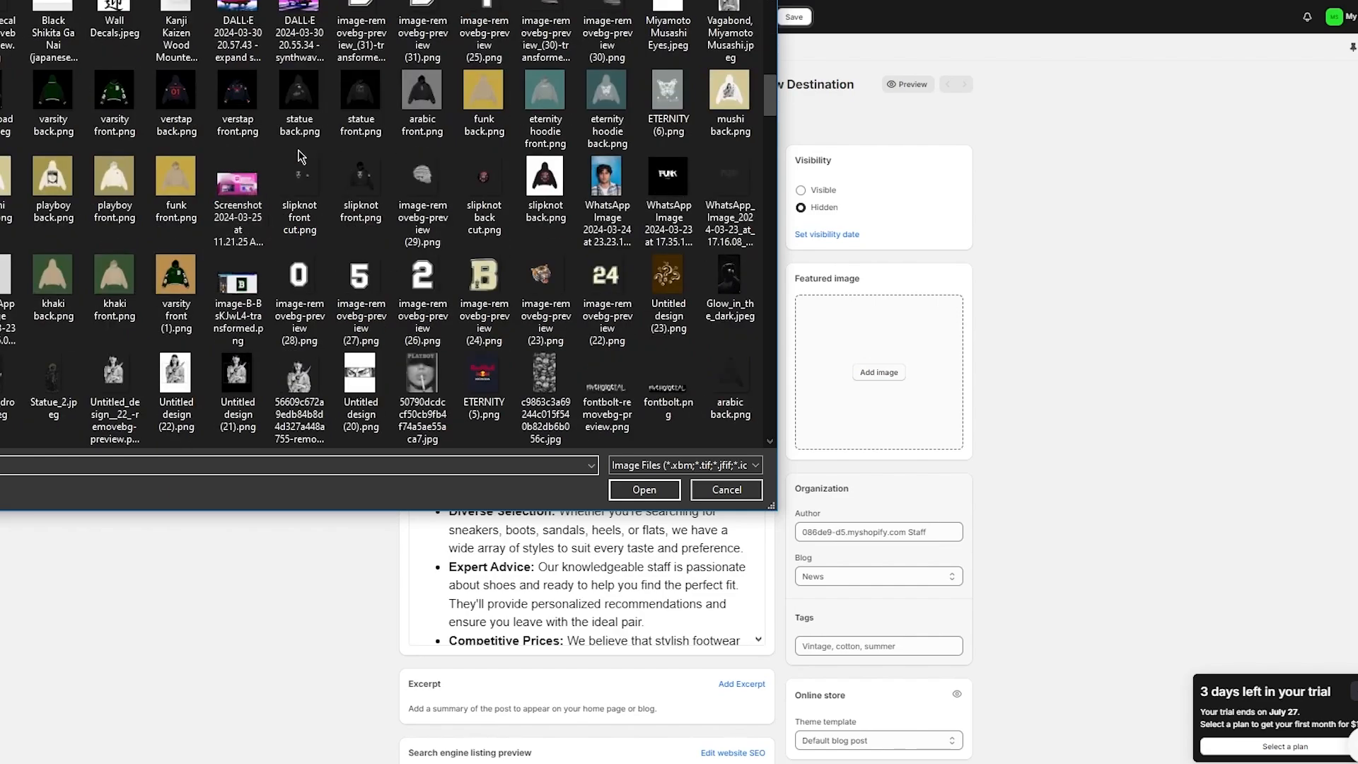
scroll(305, 157, up, 3)
scroll(310, 154, up, 5)
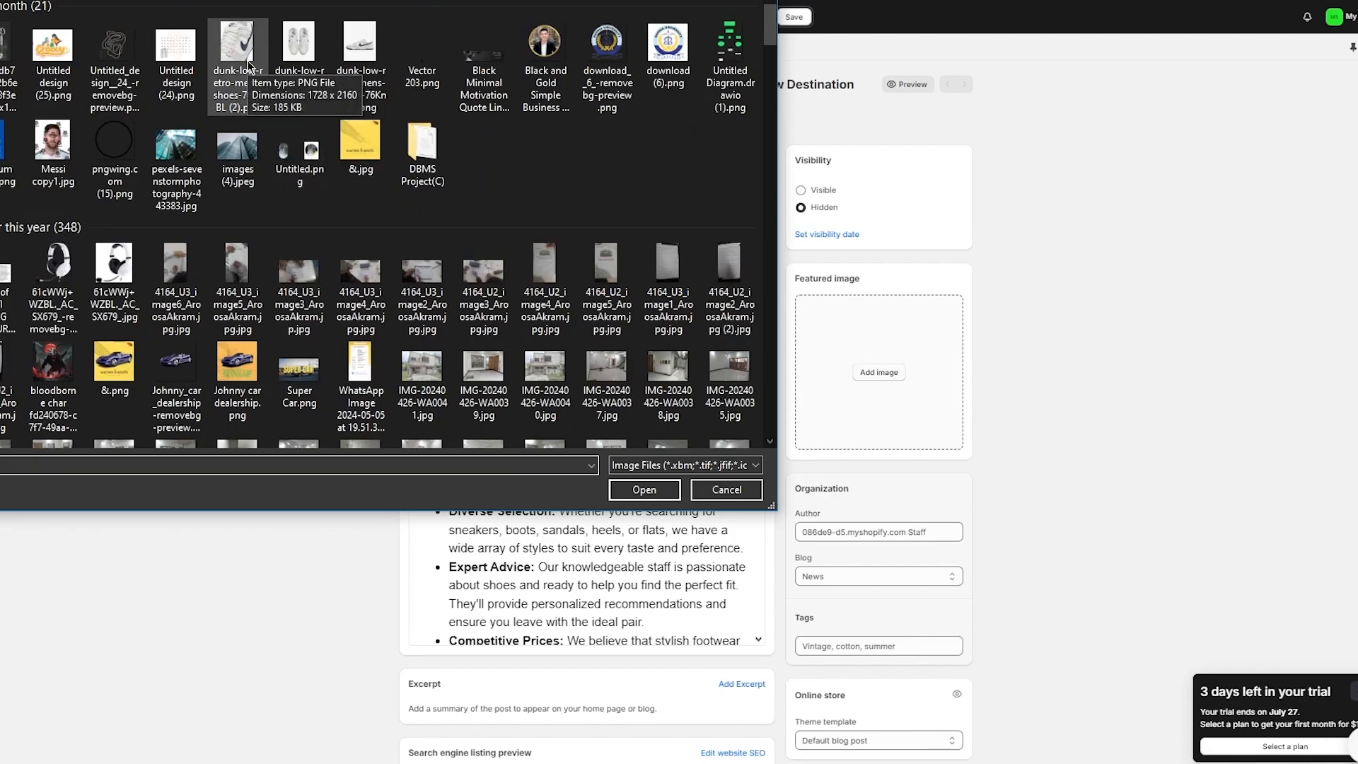
double_click(247, 65)
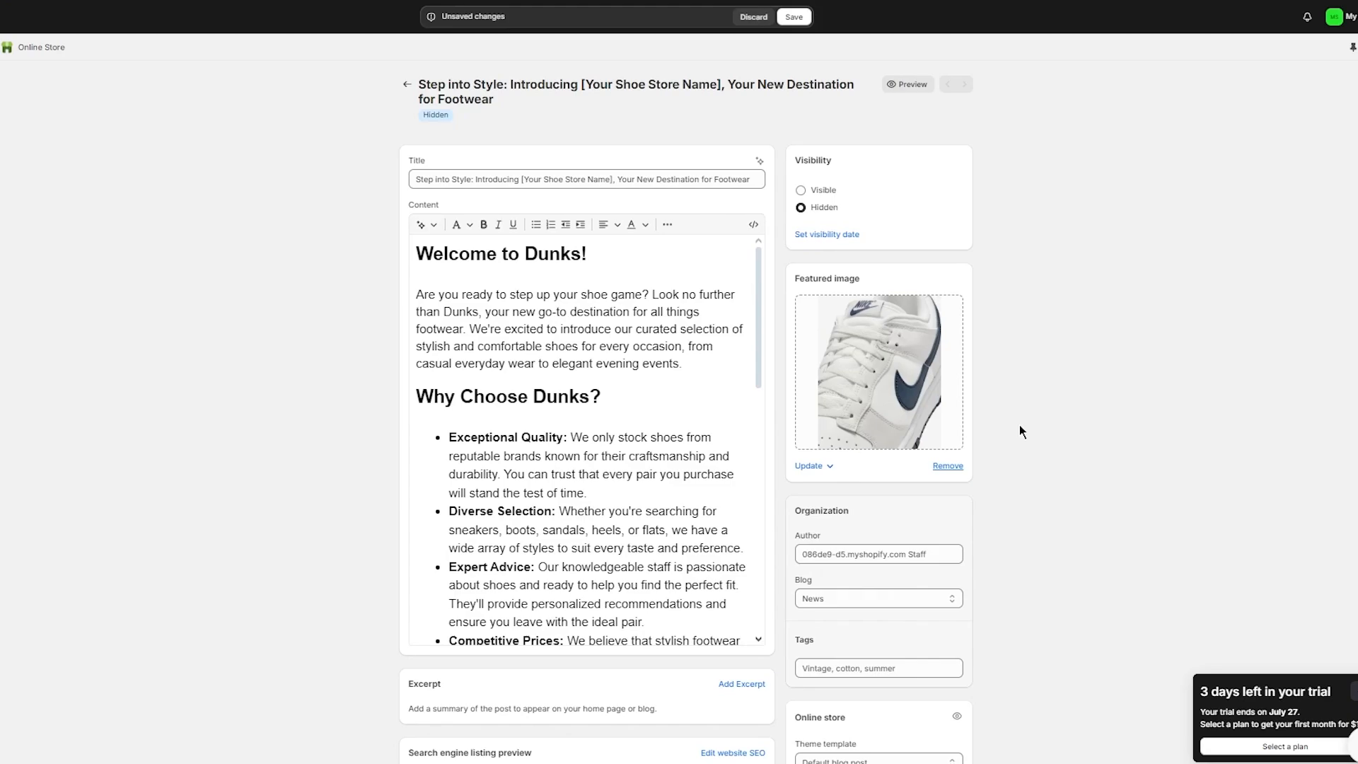
scroll(1019, 297, down, 3)
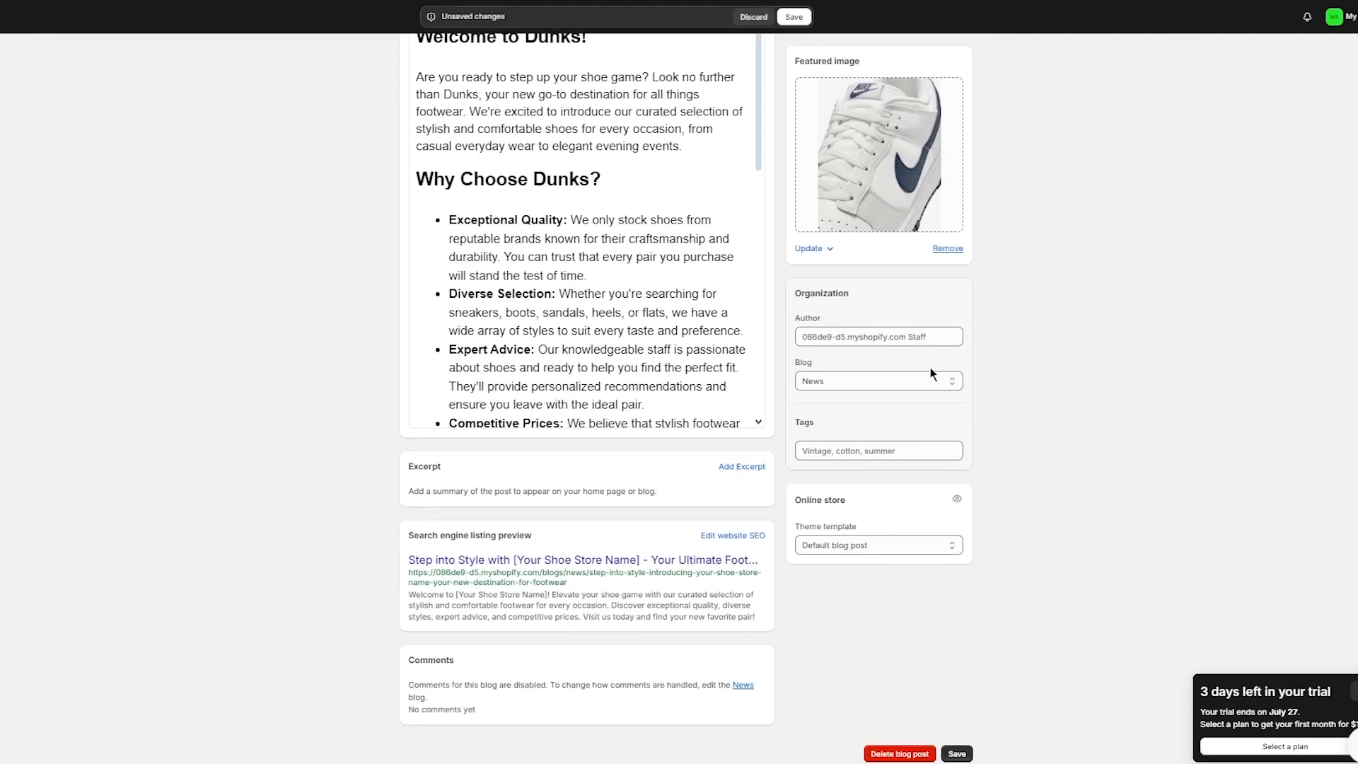
scroll(797, 500, up, 3)
Step: Replace the store-name placeholder in the post title with Dunks and save the post
drag(612, 179, 522, 179)
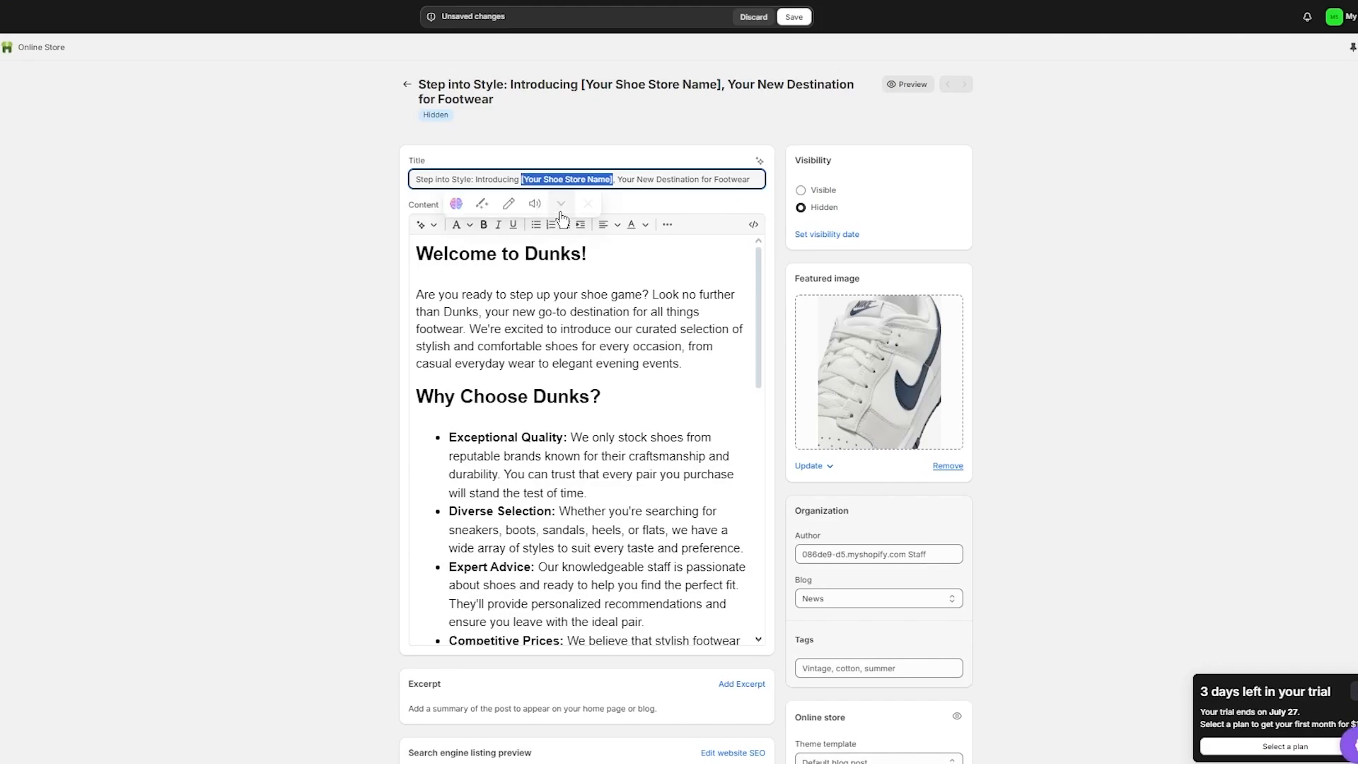
text(Dunks)
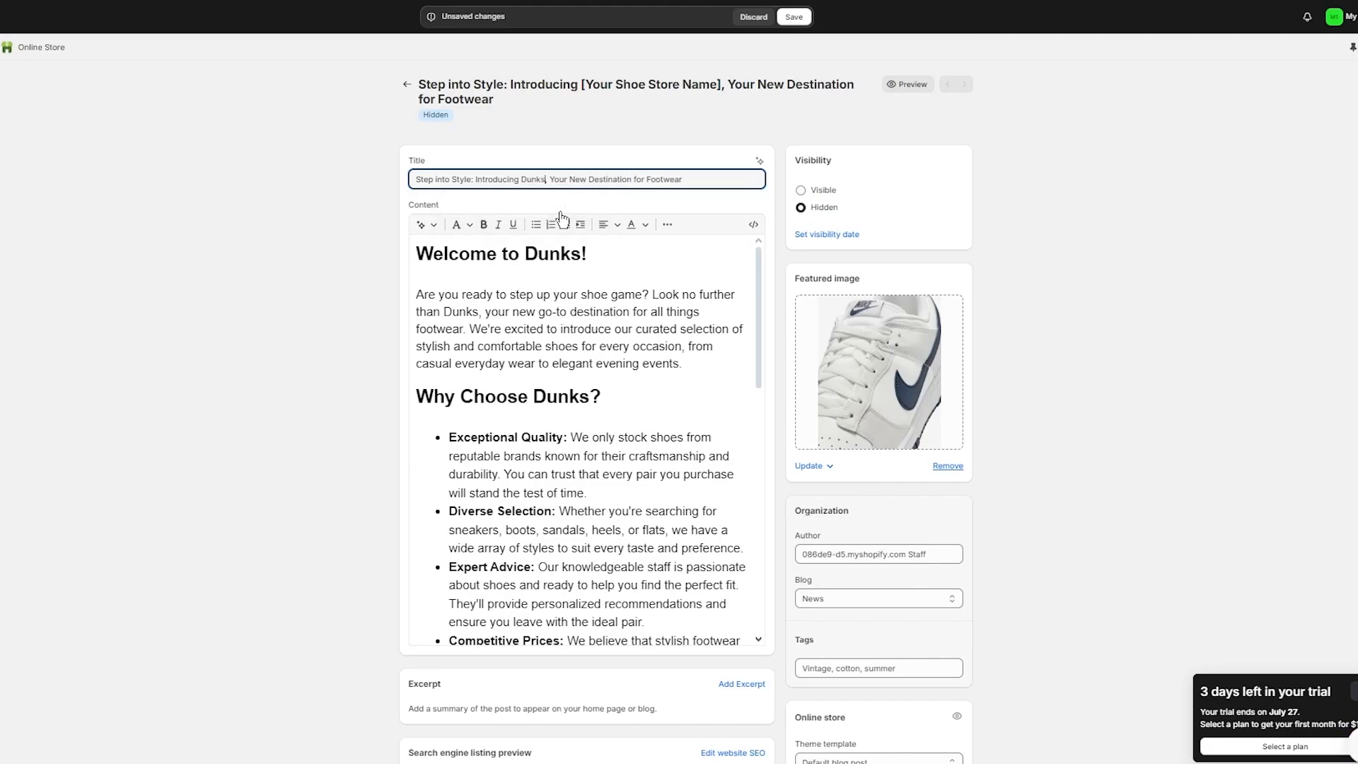
scroll(299, 233, down, 3)
scroll(633, 463, up, 5)
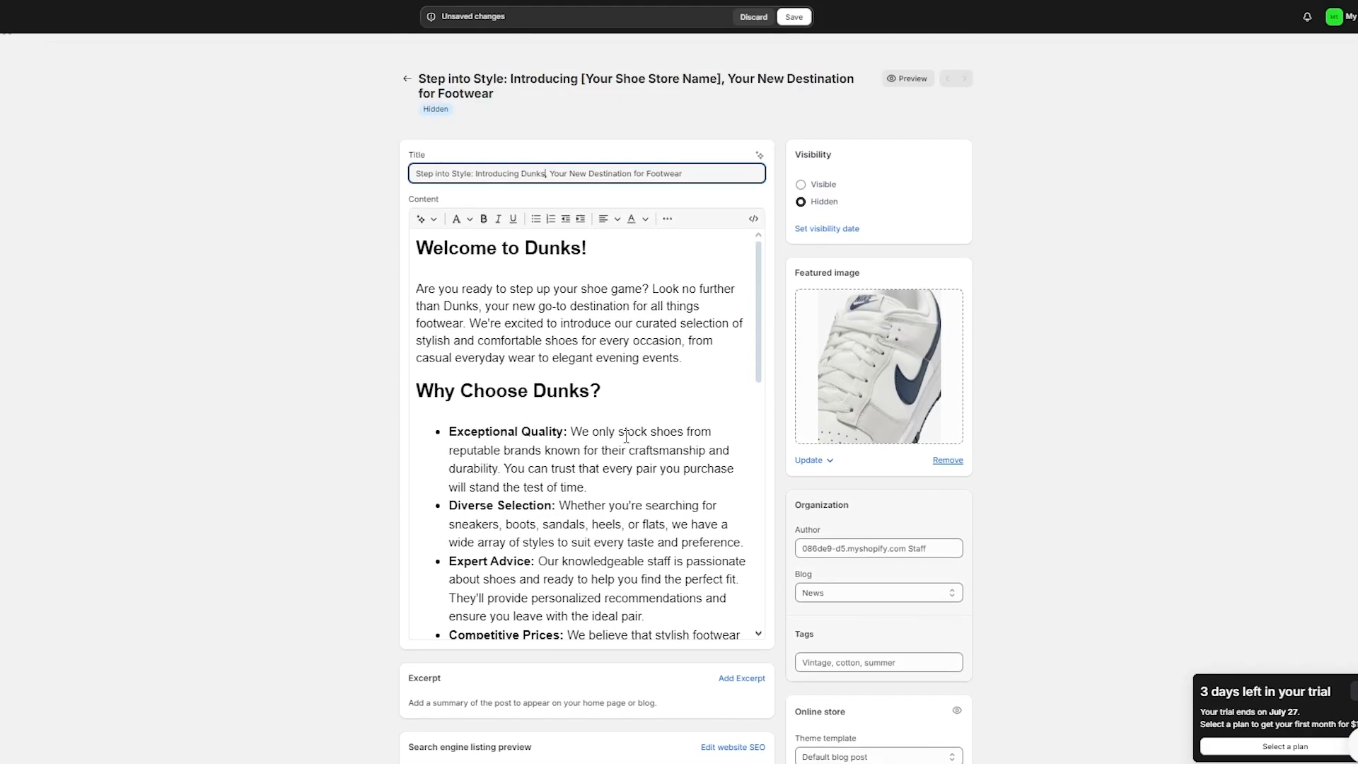
scroll(959, 354, down, 5)
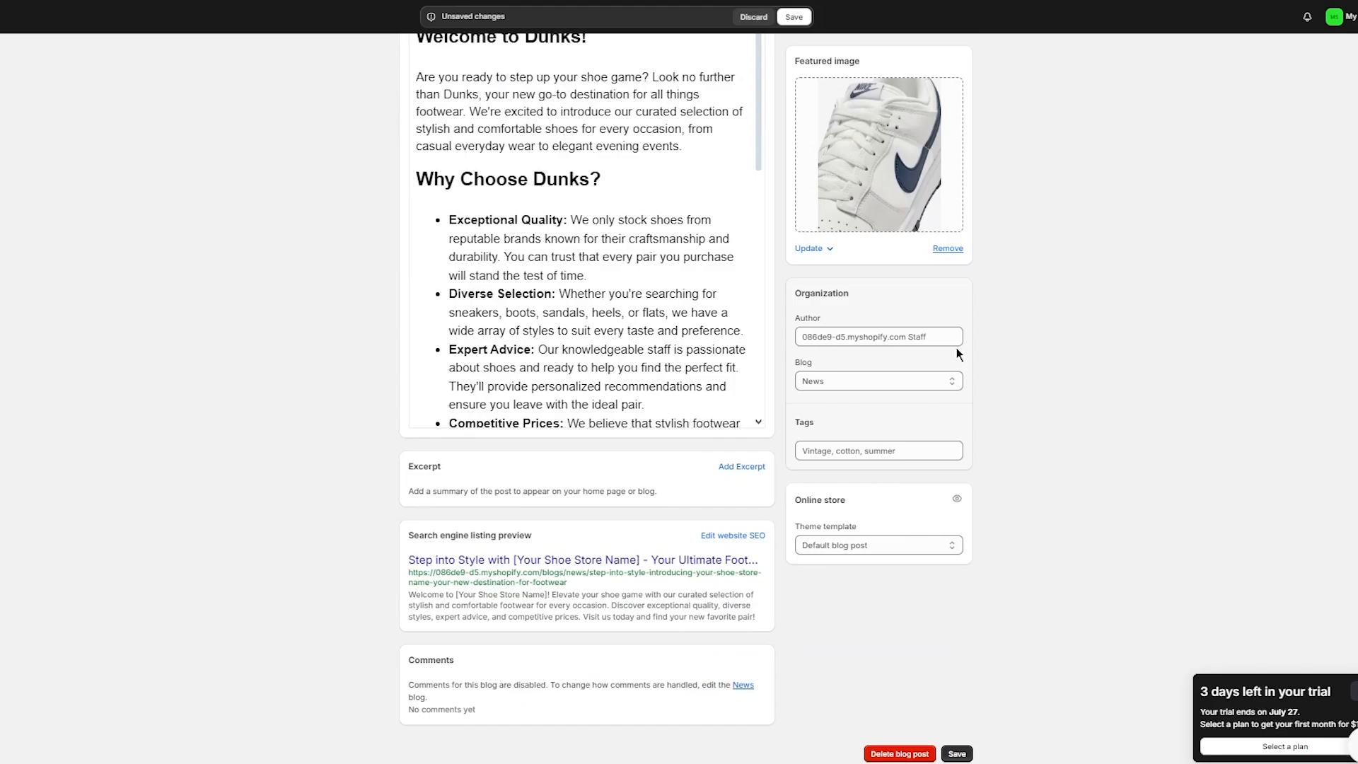
click(957, 754)
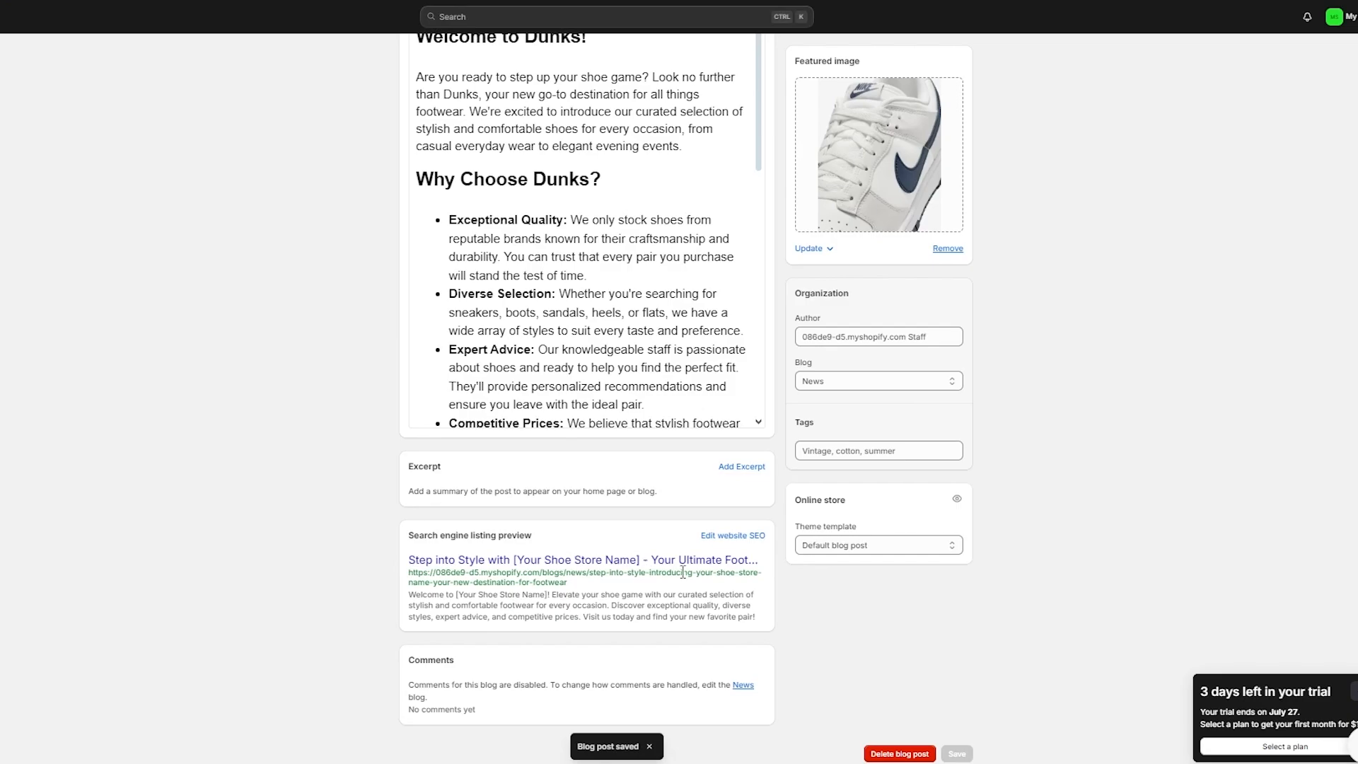
scroll(741, 478, up, 3)
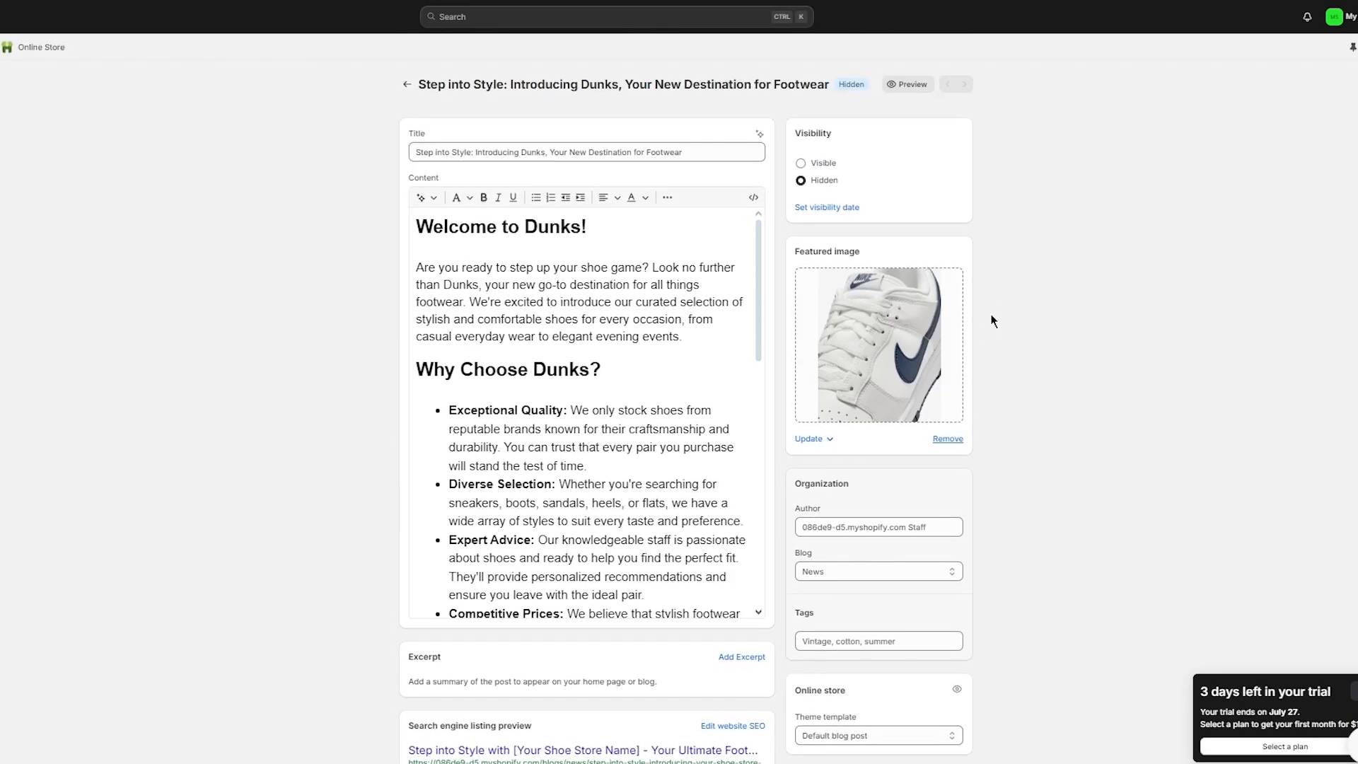
scroll(994, 317, down, 3)
scroll(999, 312, up, 3)
click(910, 84)
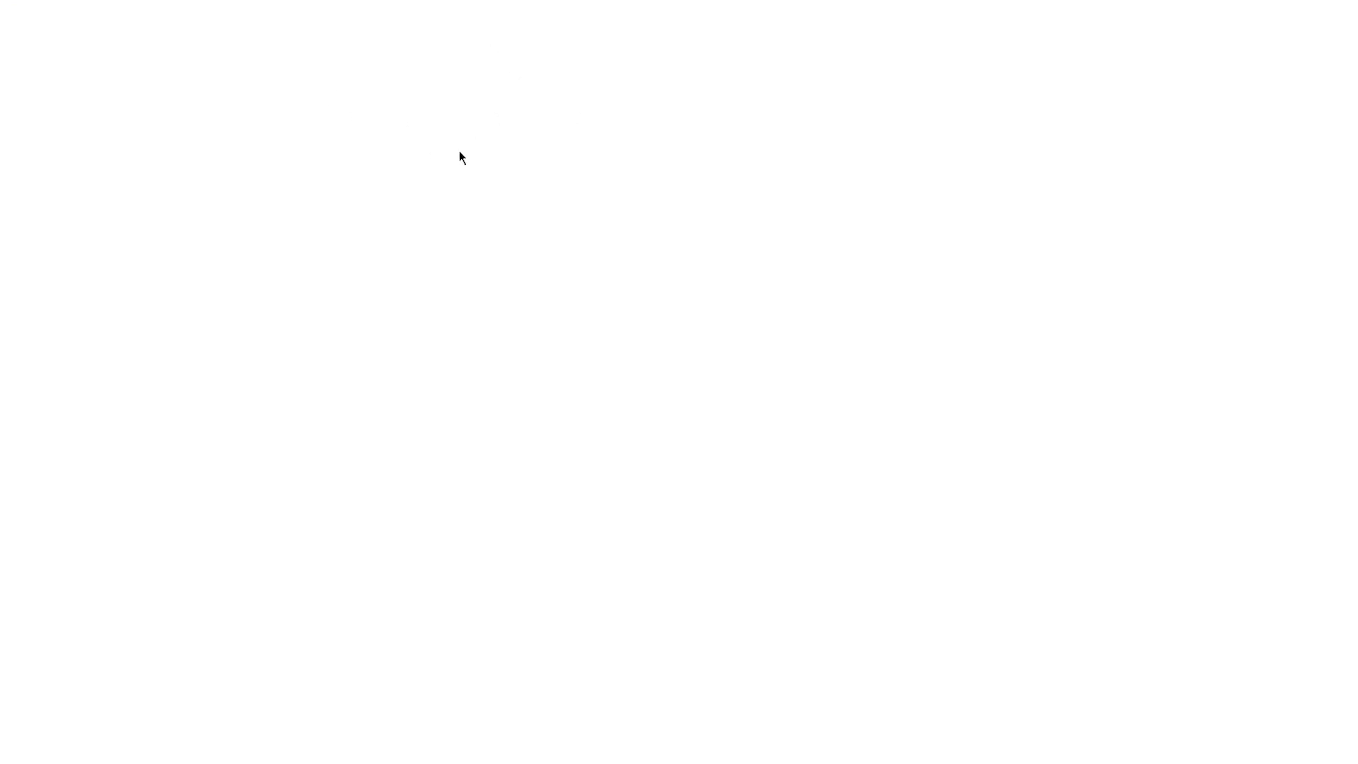
scroll(729, 186, down, 10)
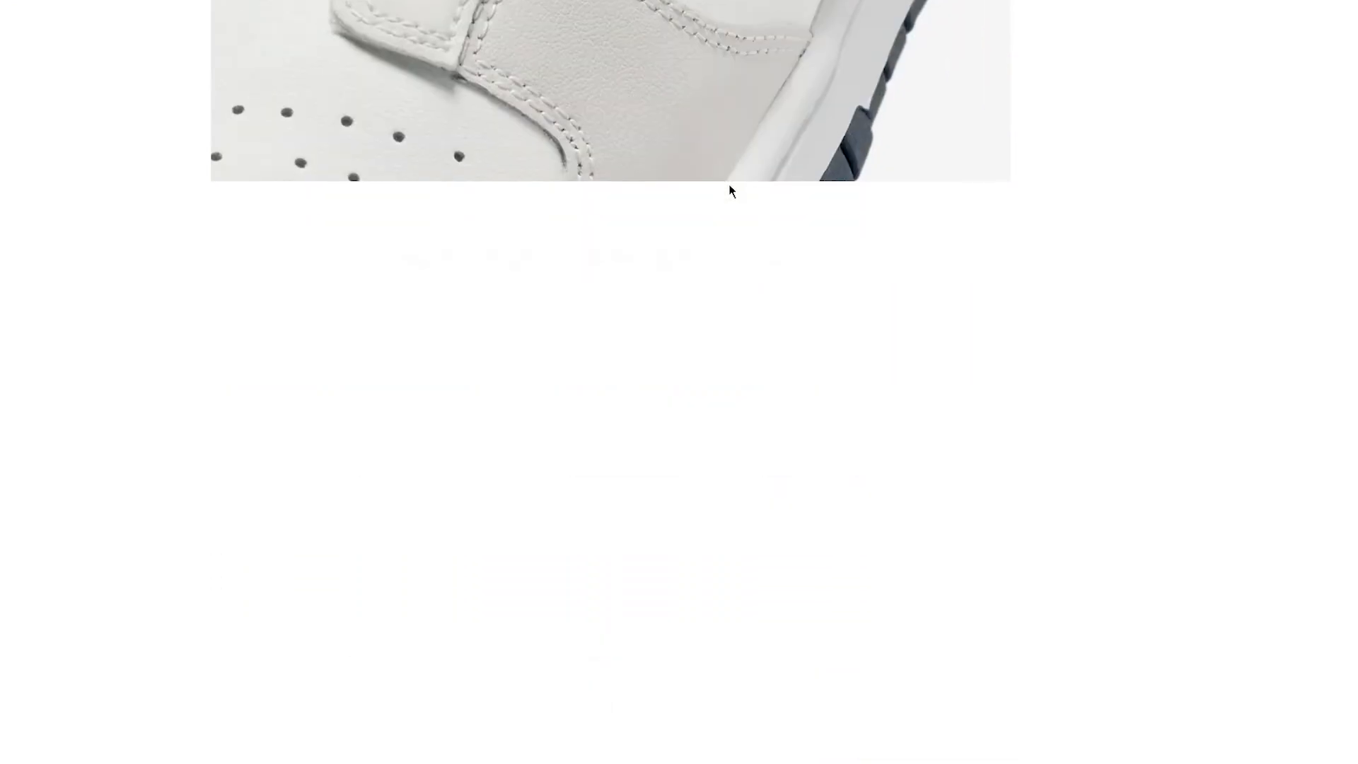
scroll(730, 190, up, 10)
scroll(729, 186, down, 18)
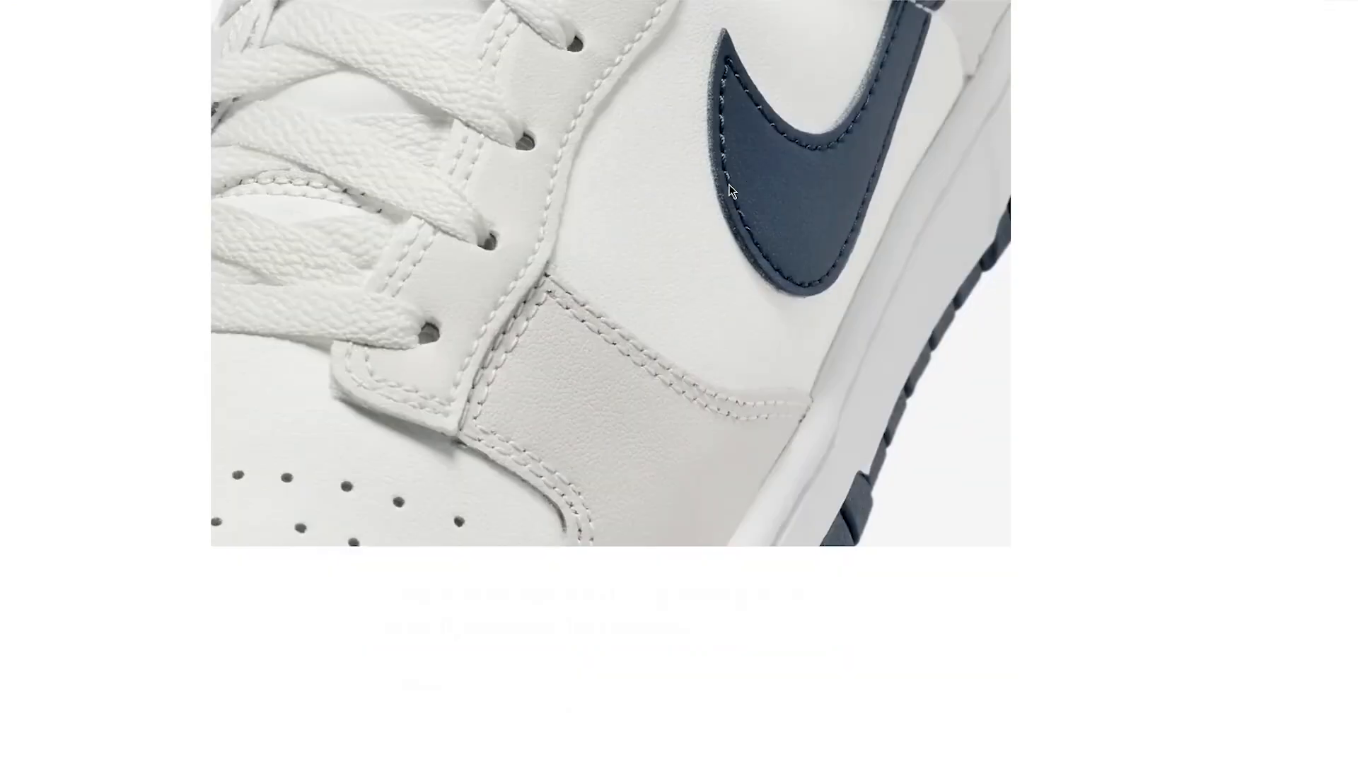
scroll(728, 184, up, 7)
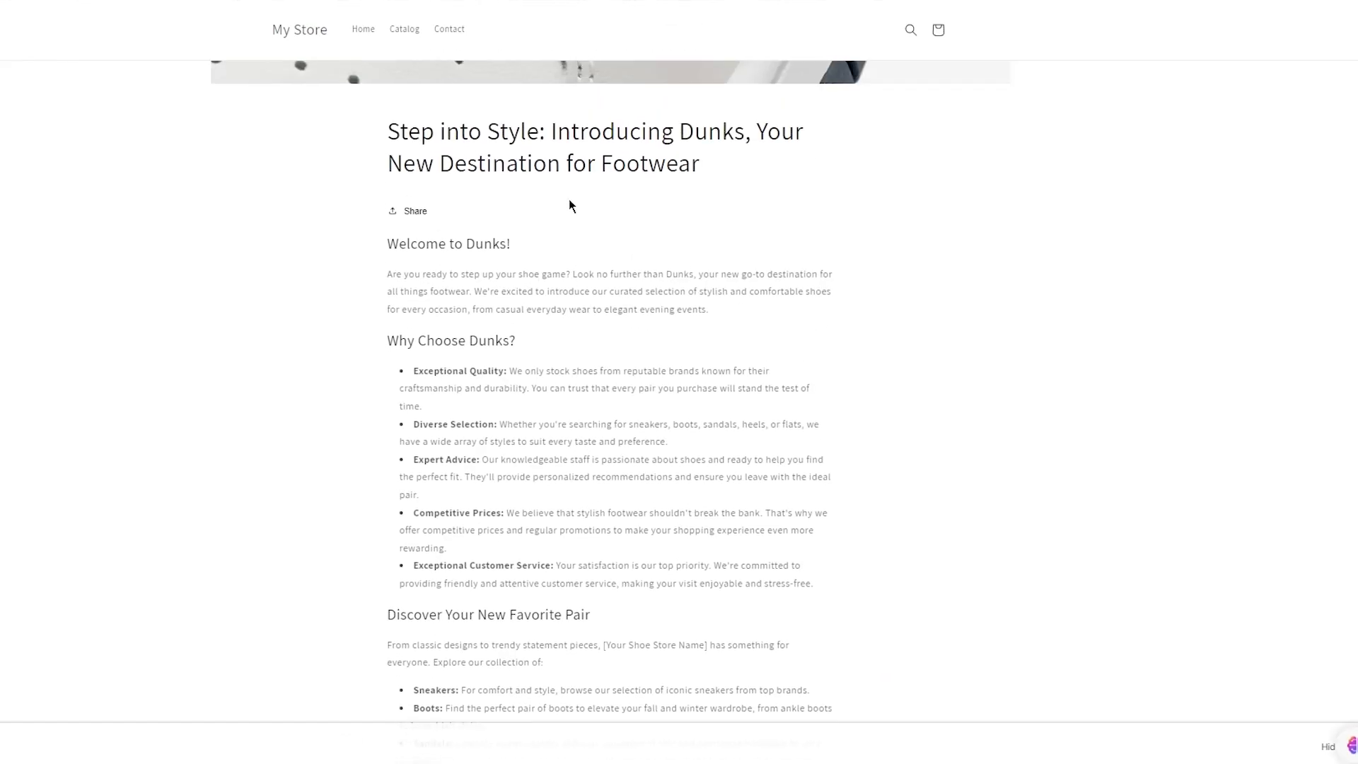
scroll(477, 163, up, 7)
scroll(477, 163, up, 7)
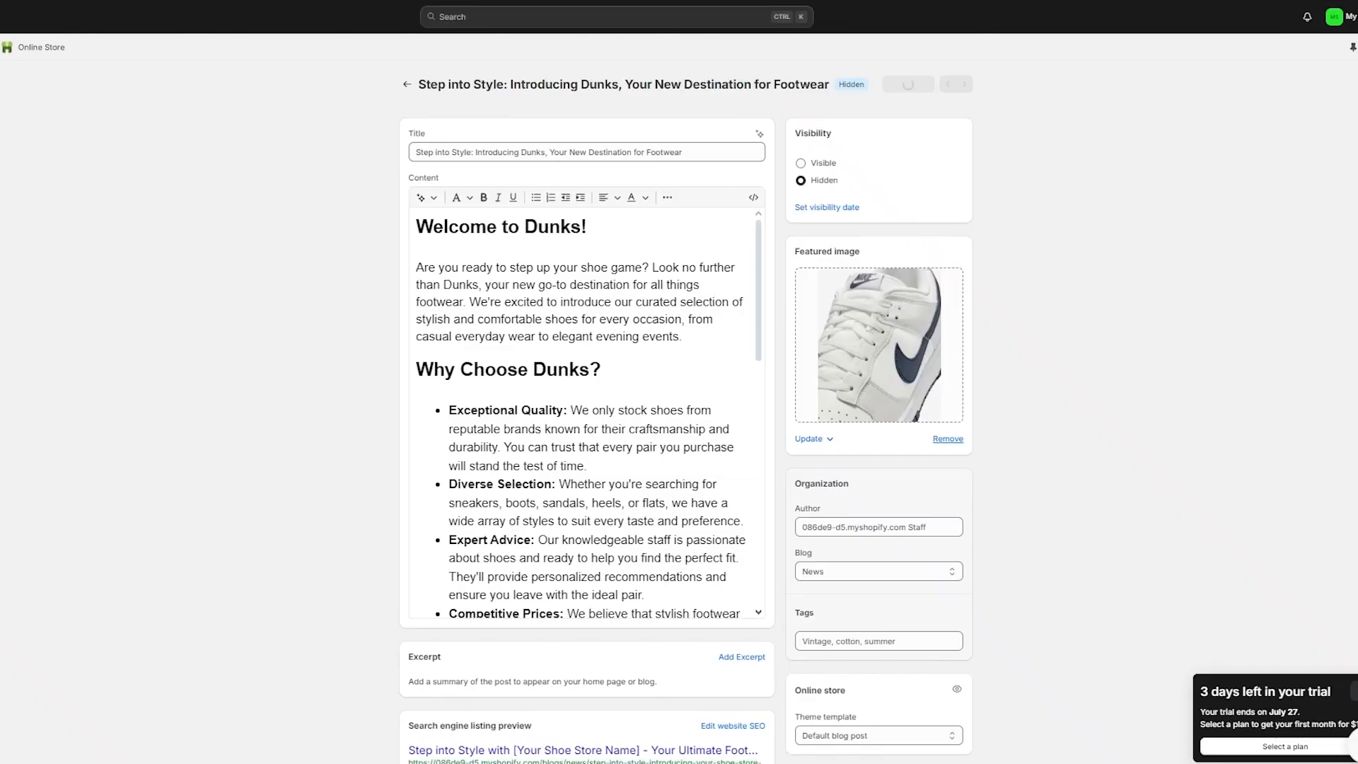
Step: Make the Dunks post Visible, save it, and switch to the Jolt blog posts tab
click(813, 161)
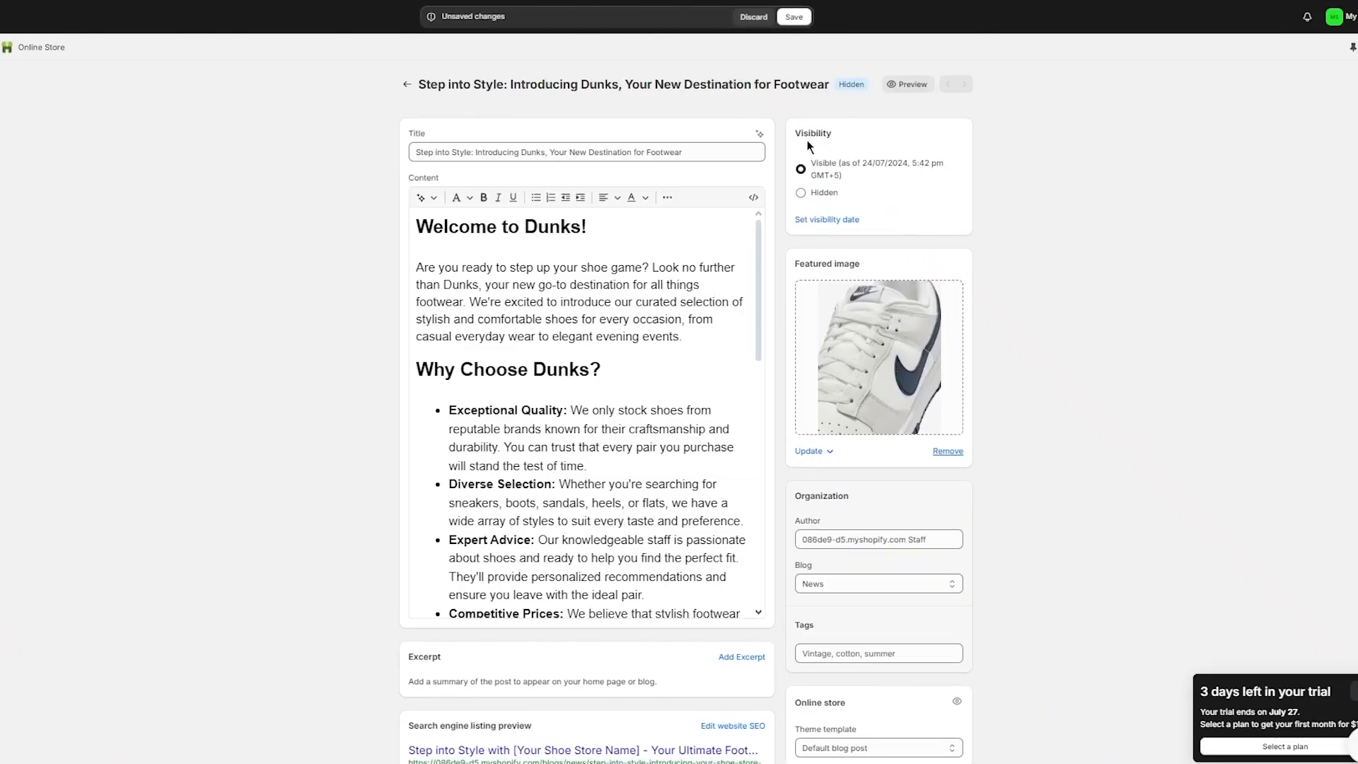
click(794, 17)
scroll(644, 241, down, 7)
scroll(118, 330, down, 3)
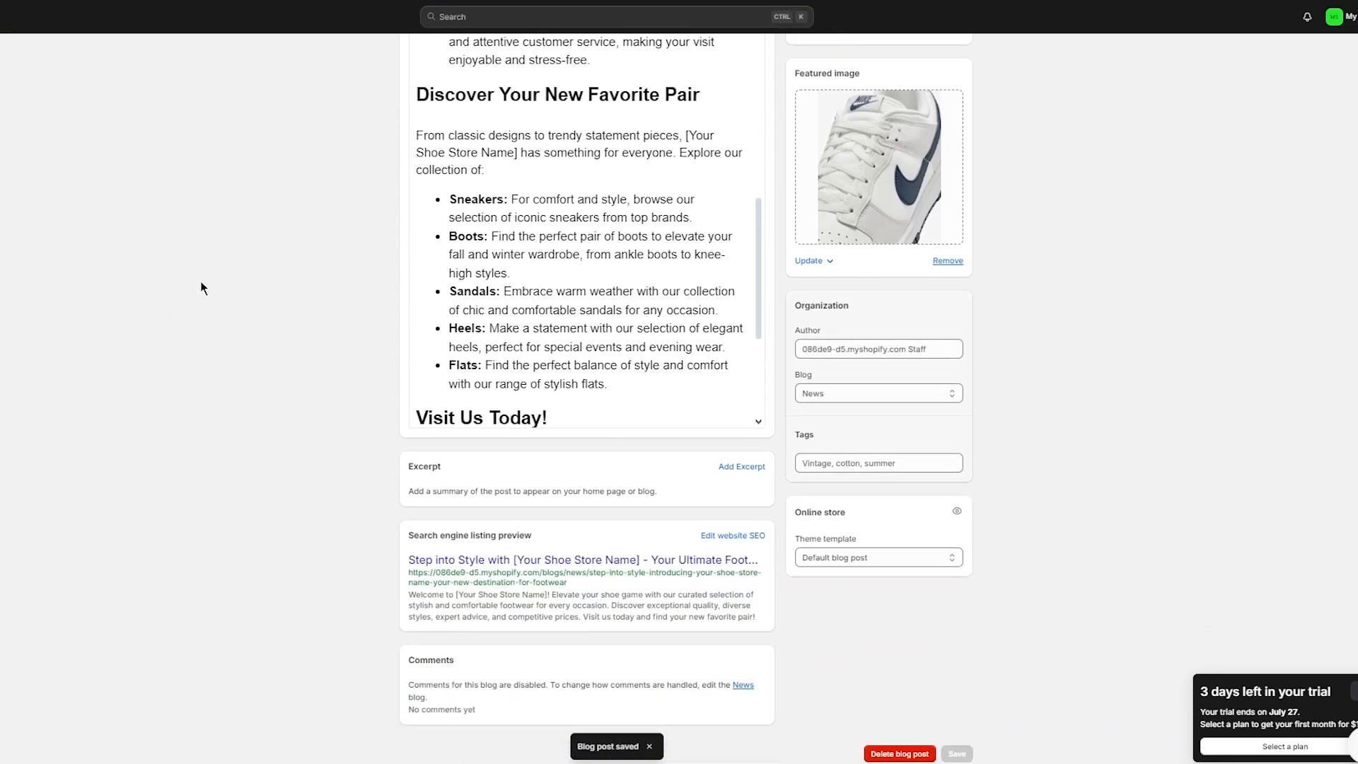
scroll(290, 245, up, 3)
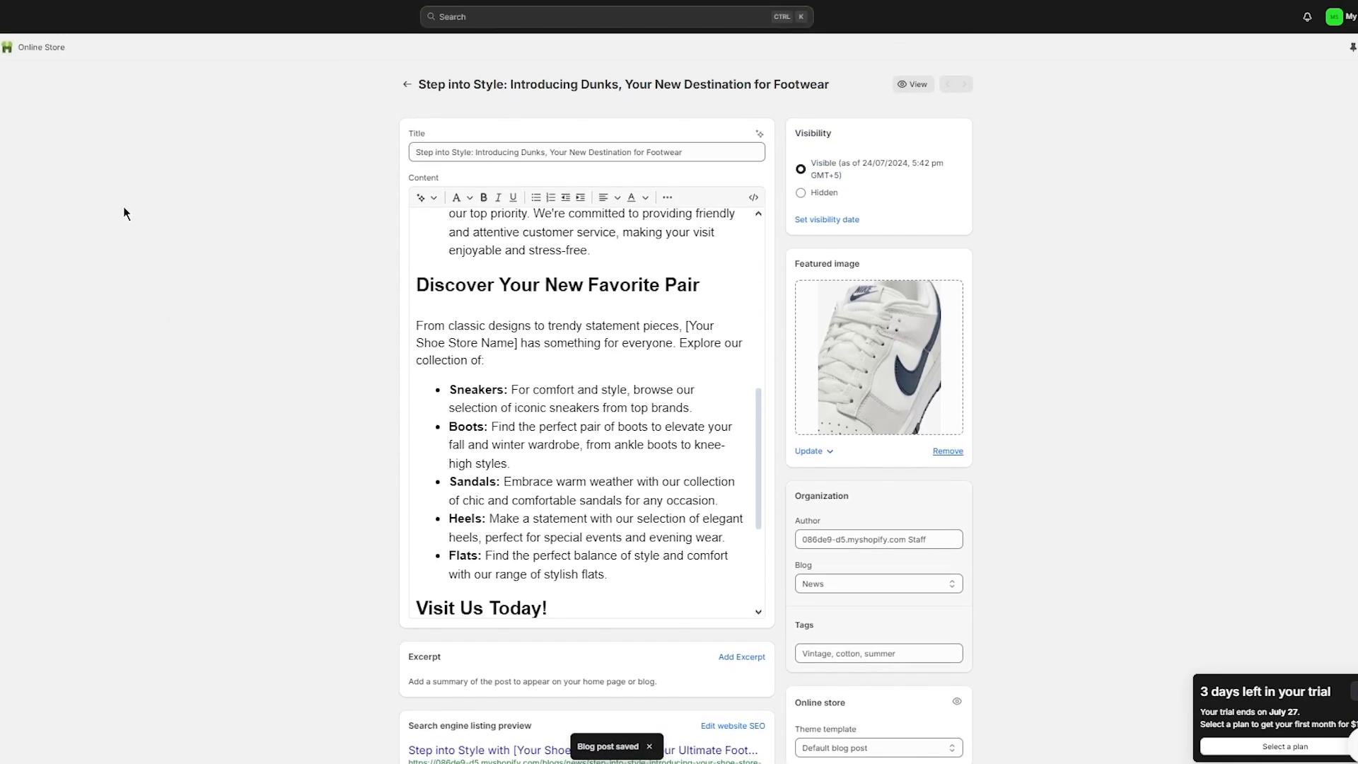
key(ctrl+shift+Tab)
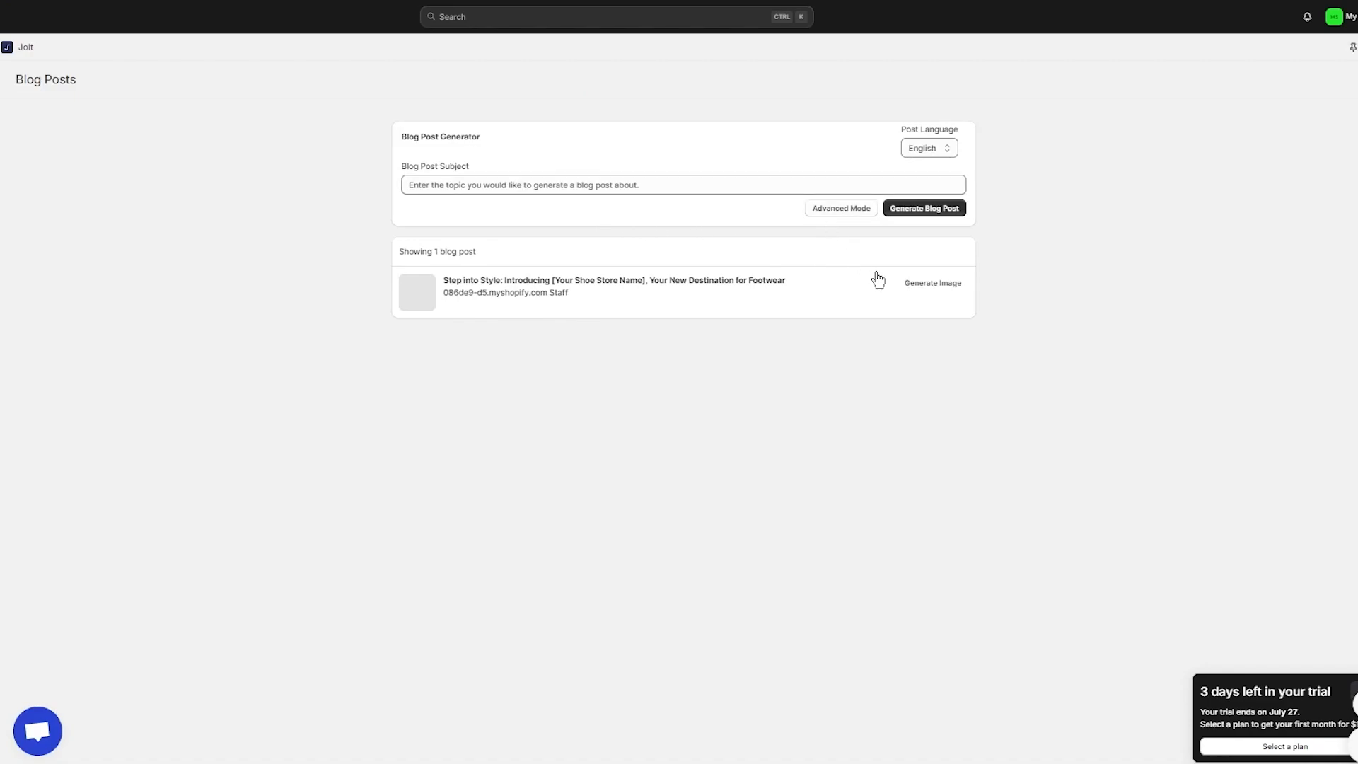
Step: Set up a Cinematic, Square image with prompt 'image of a variety of nike limited edition shoes'
click(920, 286)
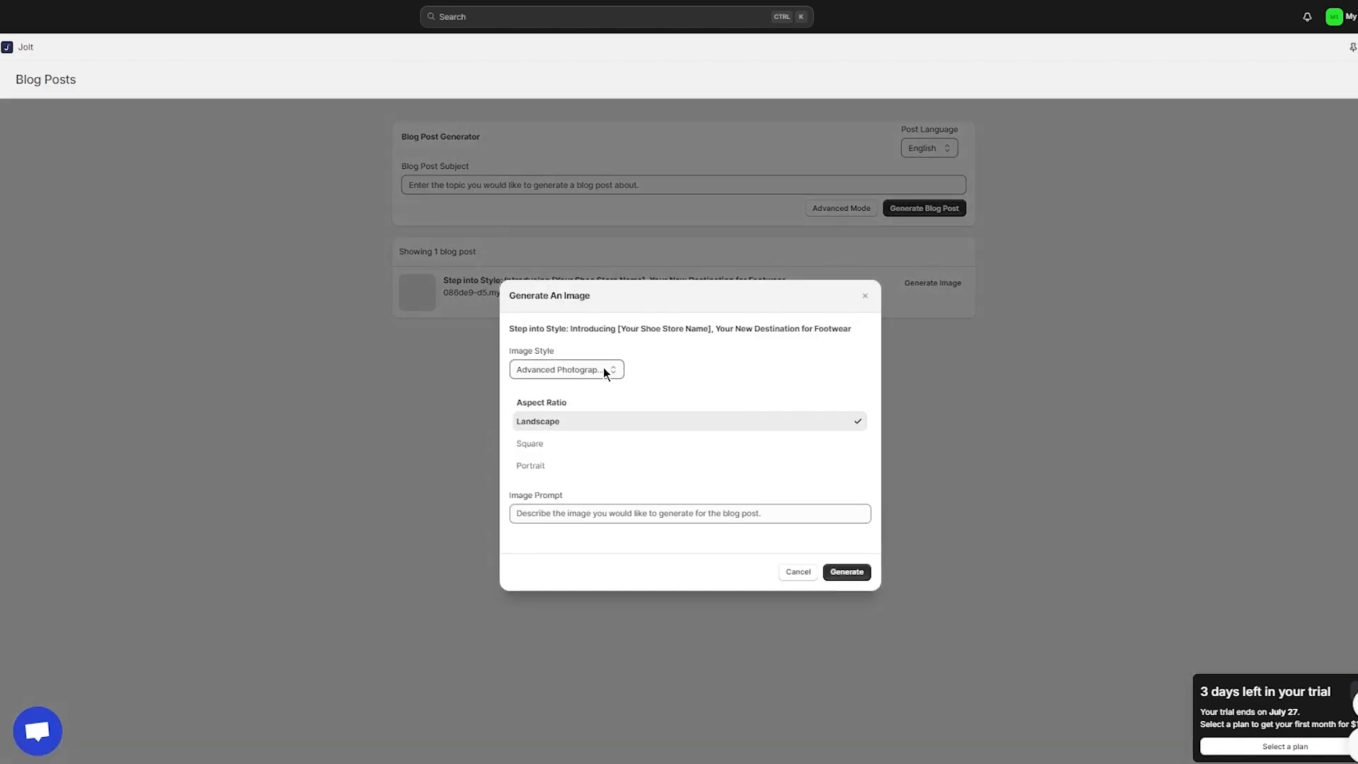
click(603, 370)
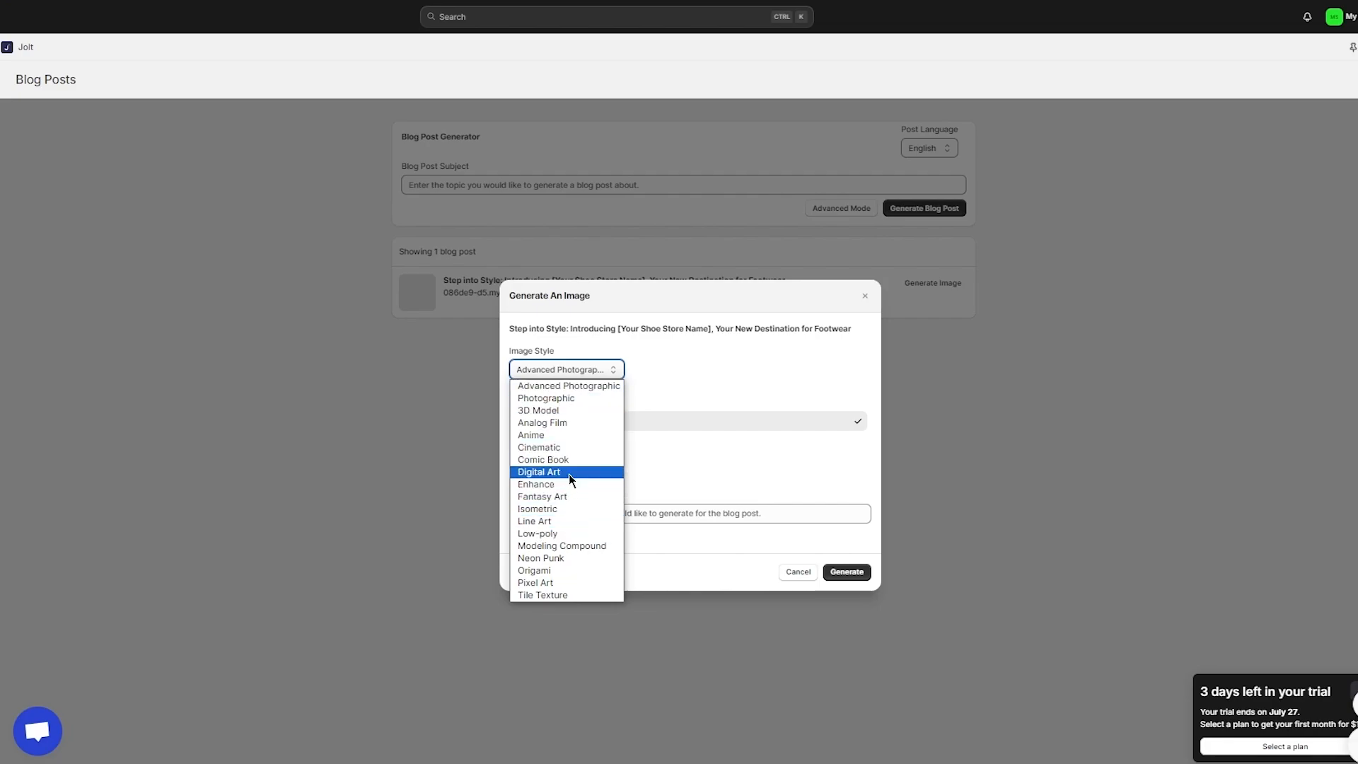
click(572, 447)
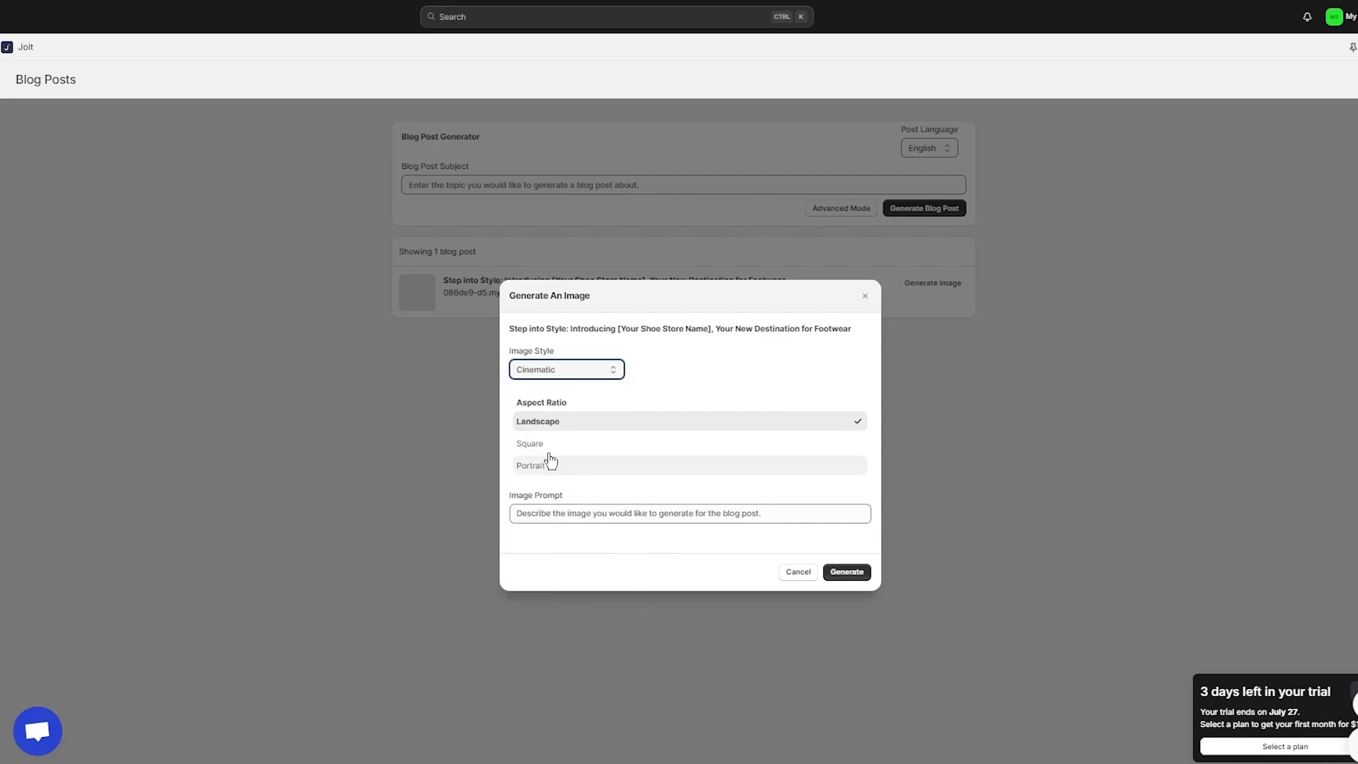
click(551, 452)
click(591, 514)
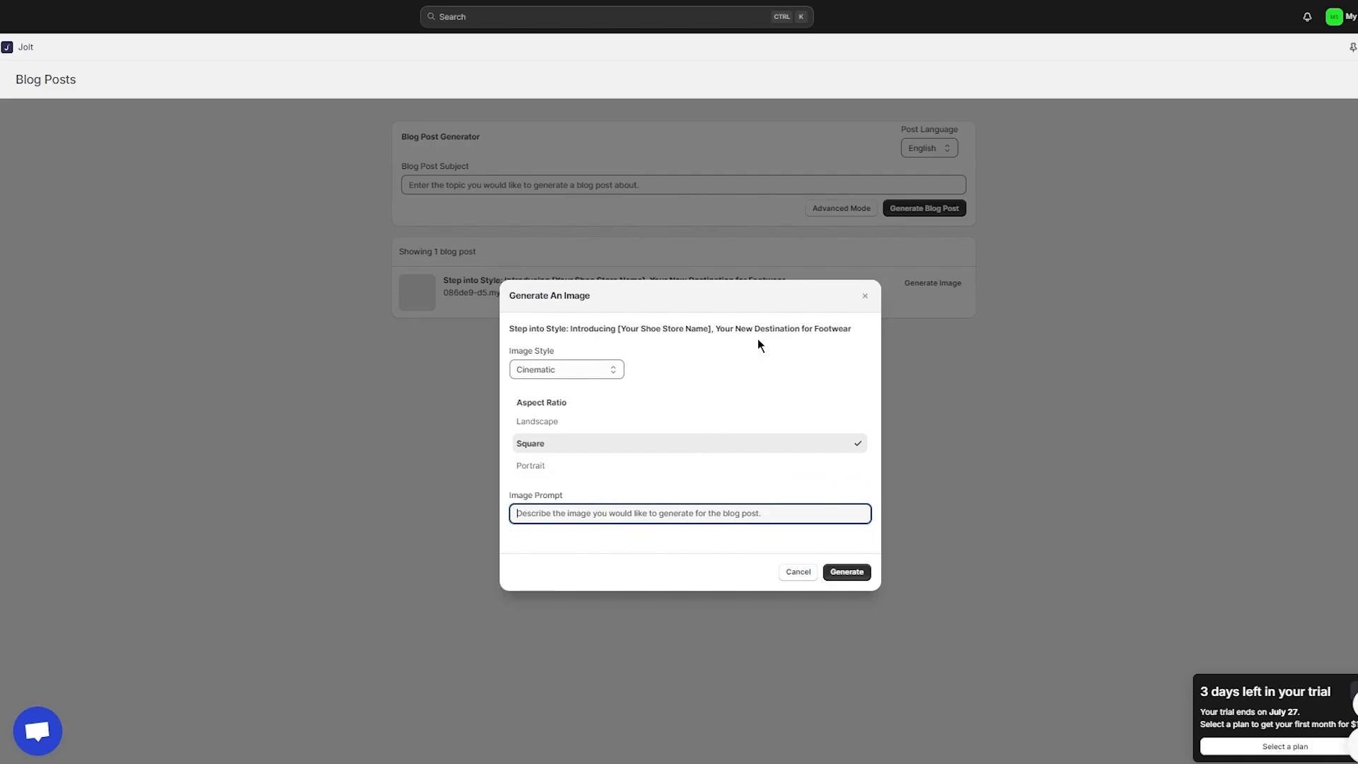
text(image of a vari)
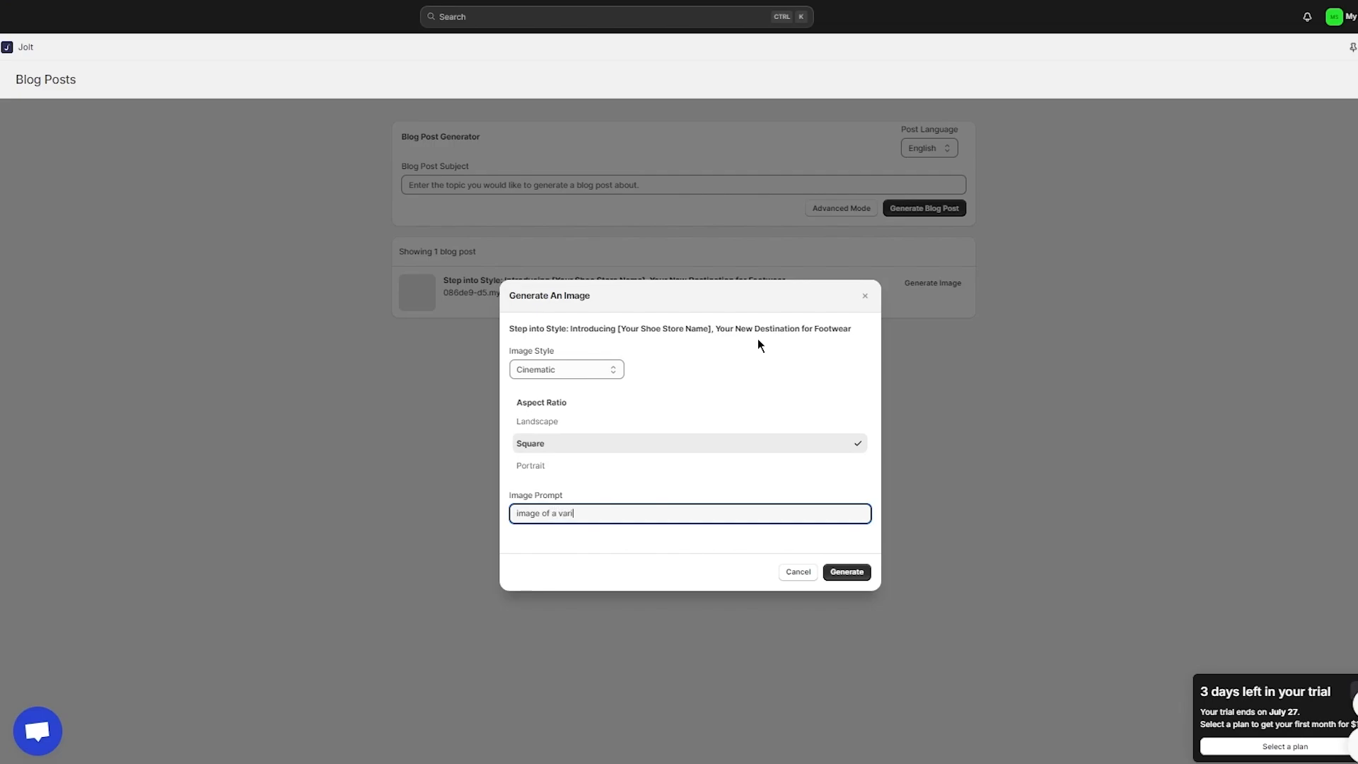
text(ety of nike limited edition shoes)
Step: Generate the Nike sneaker image, save it to the post, and close the image generator
click(852, 572)
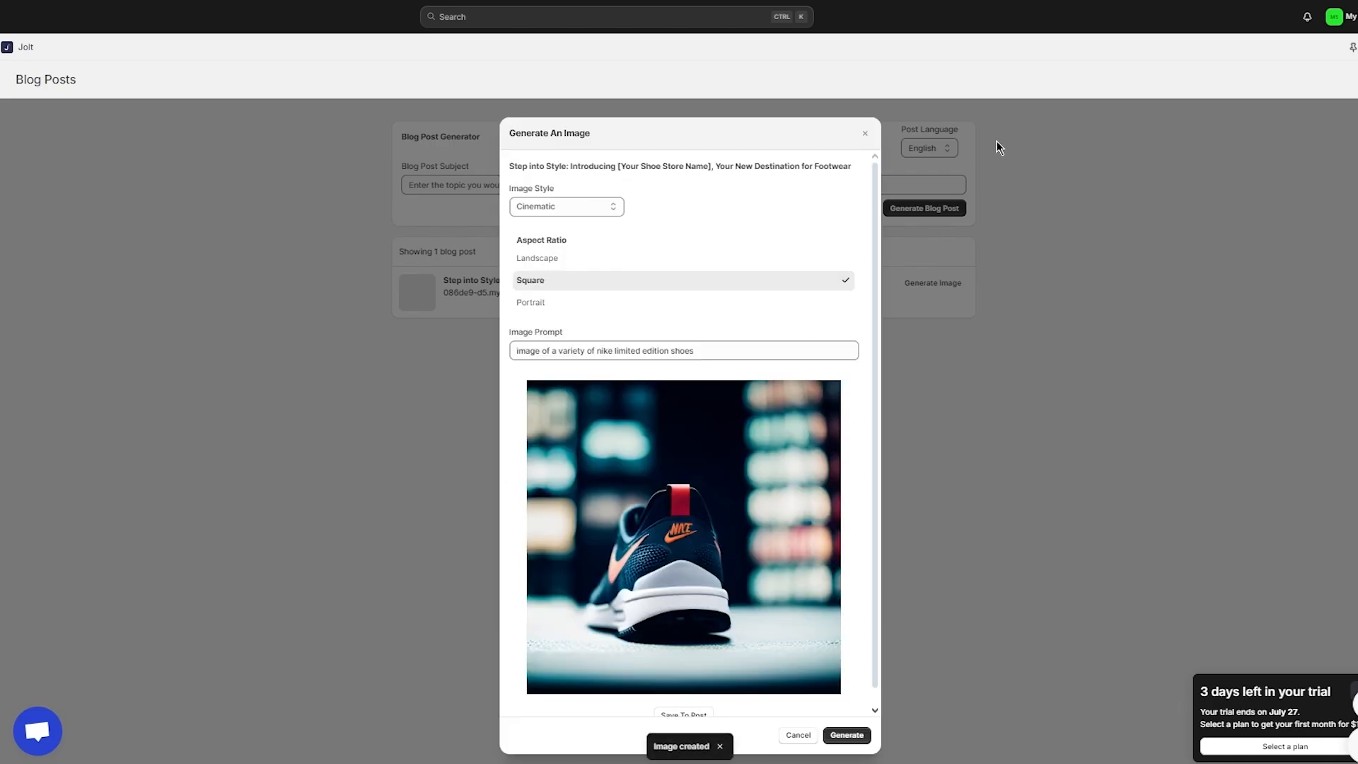
scroll(806, 354, down, 1)
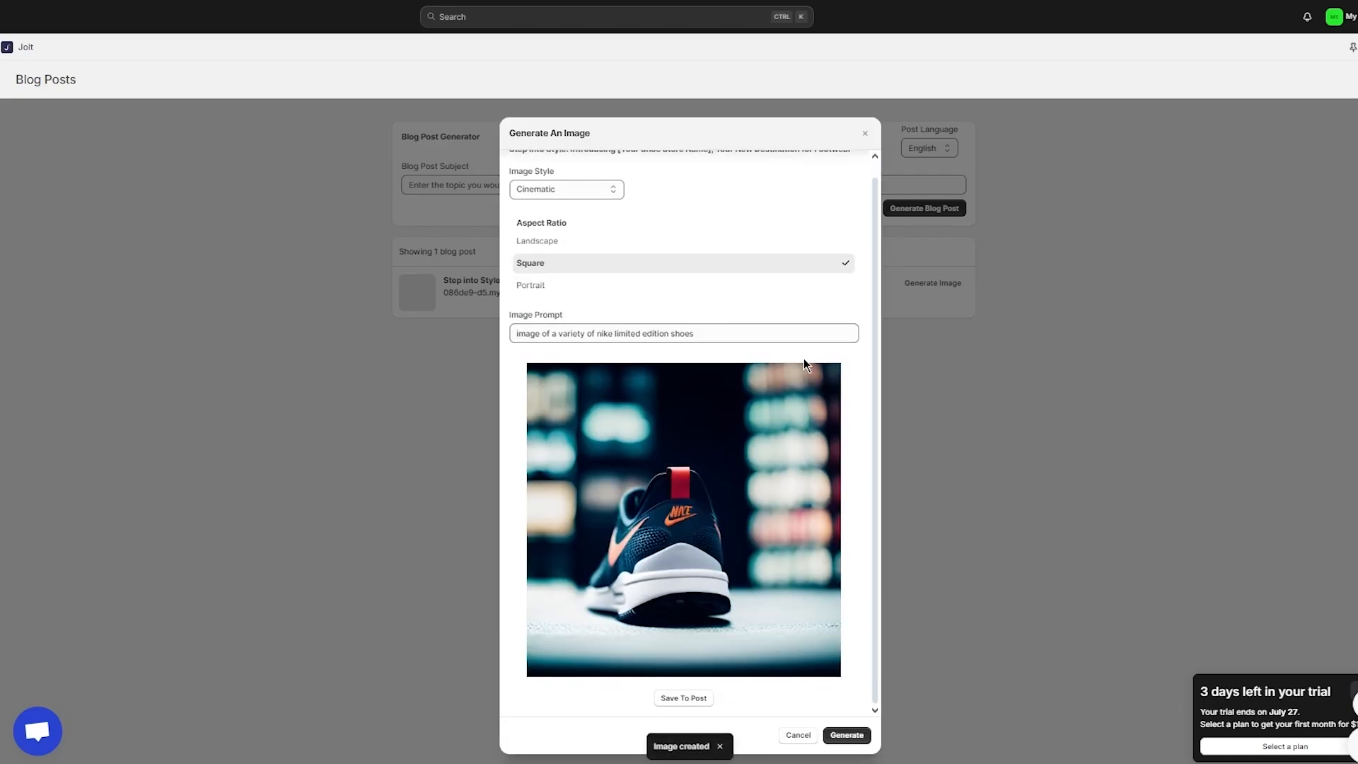
click(692, 693)
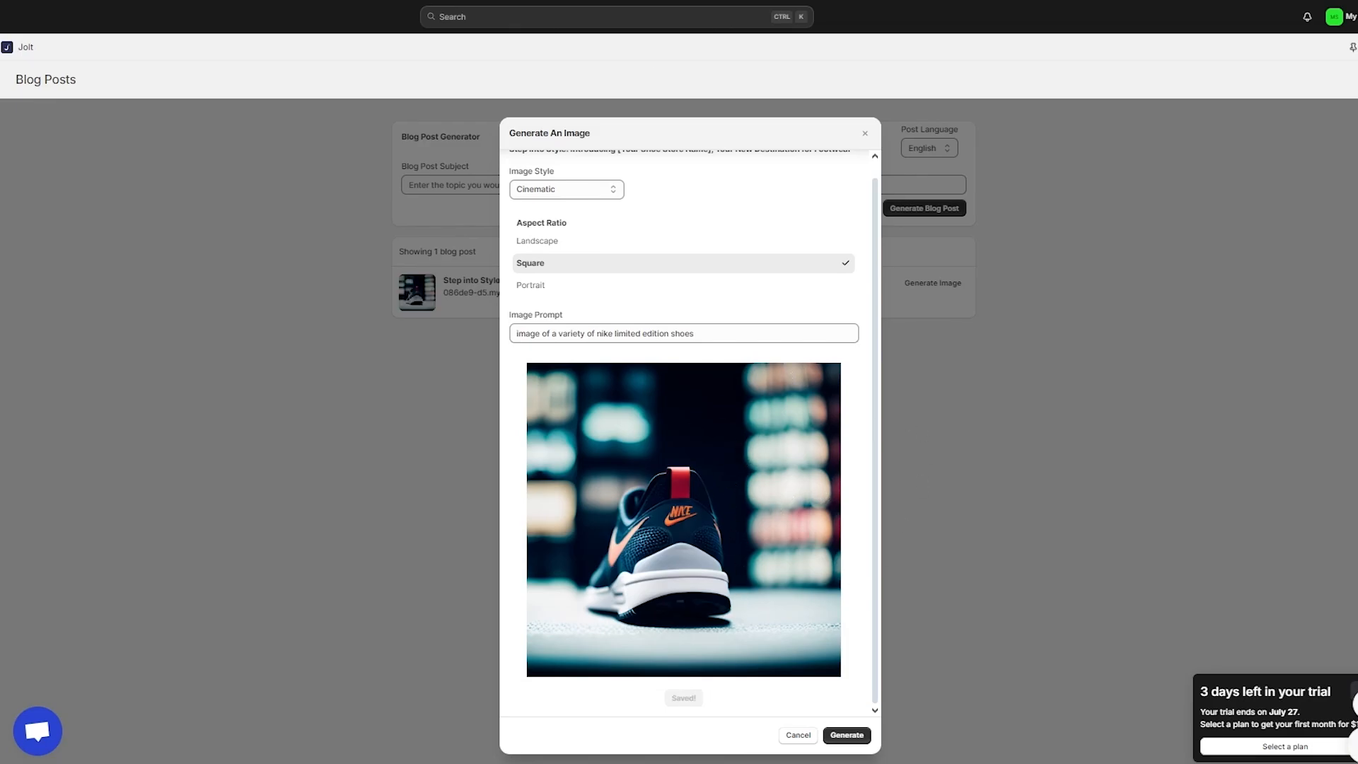
click(800, 736)
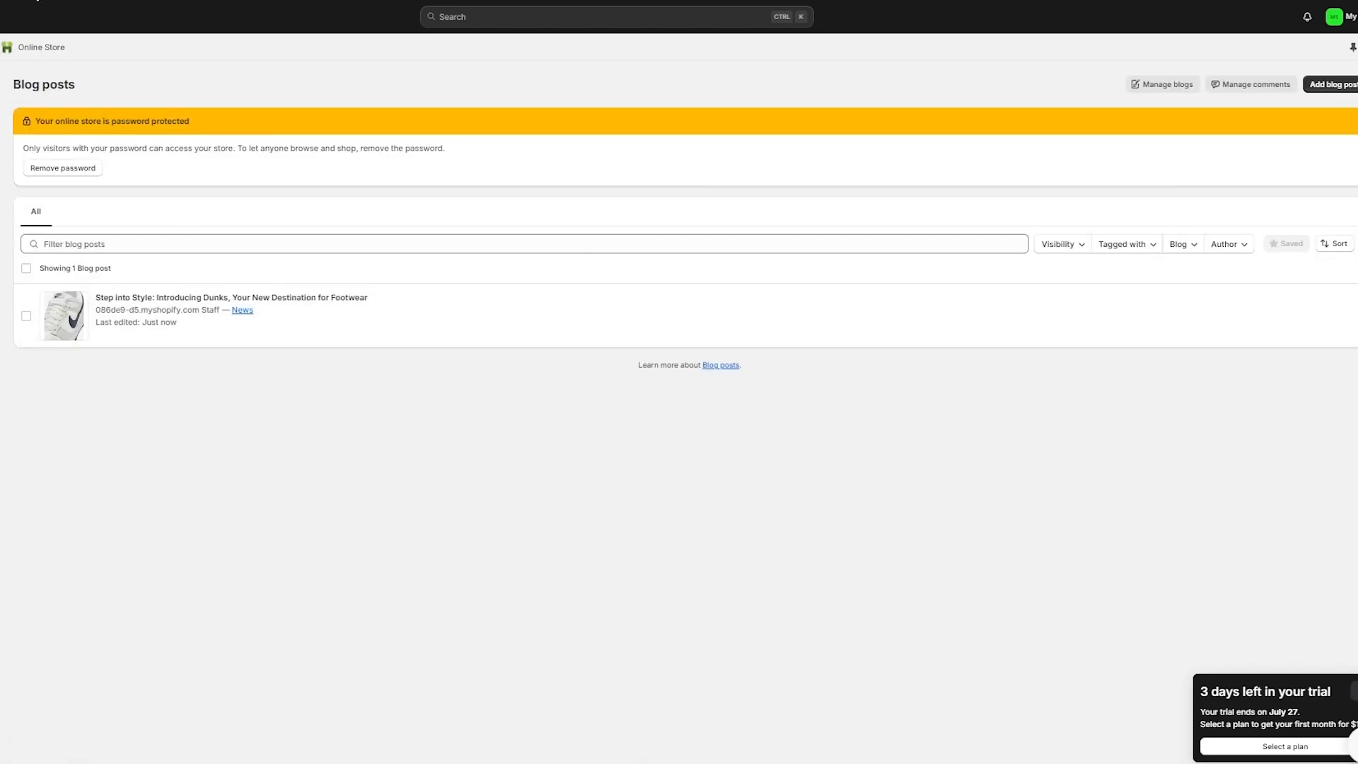
Step: Reload the Blog posts page
key(F5)
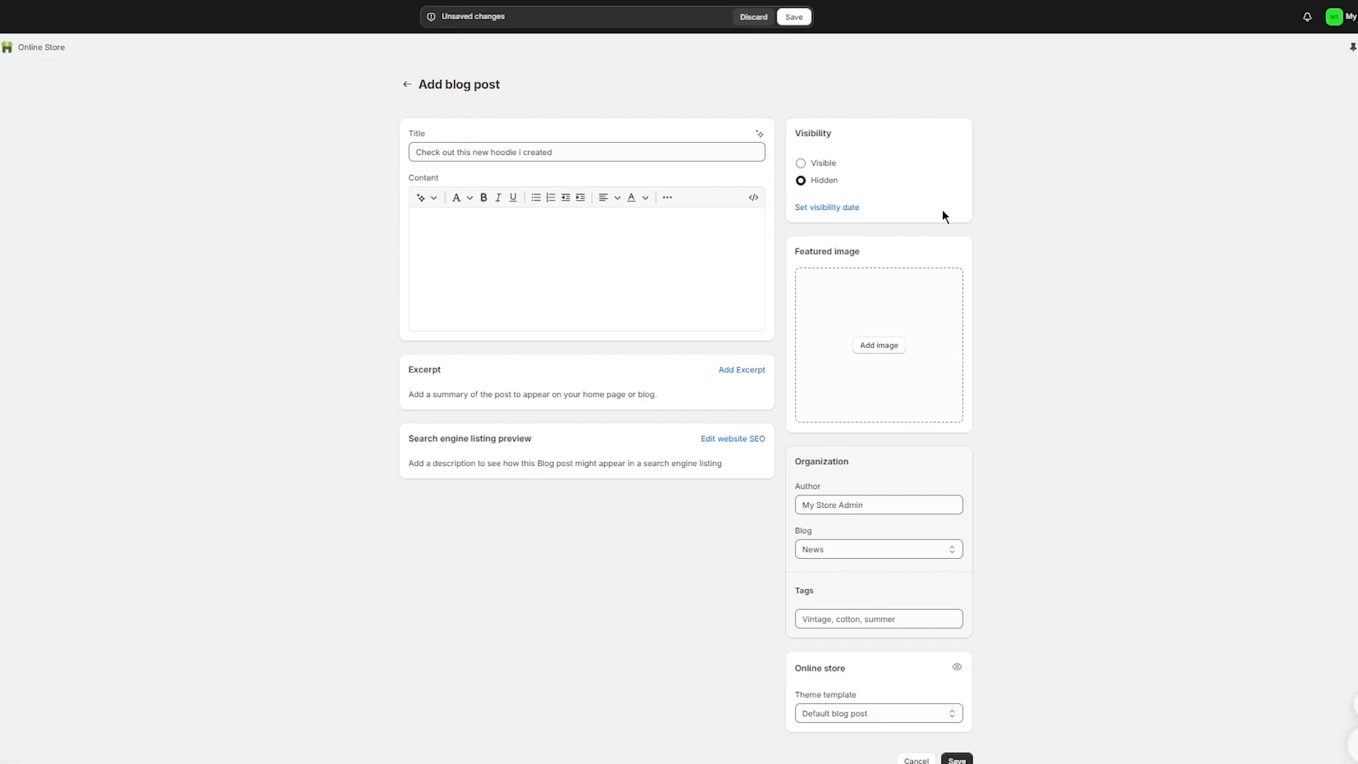
Step: Discard the hoodie draft, then set the Step into Style post to Visible, save, and return
click(406, 84)
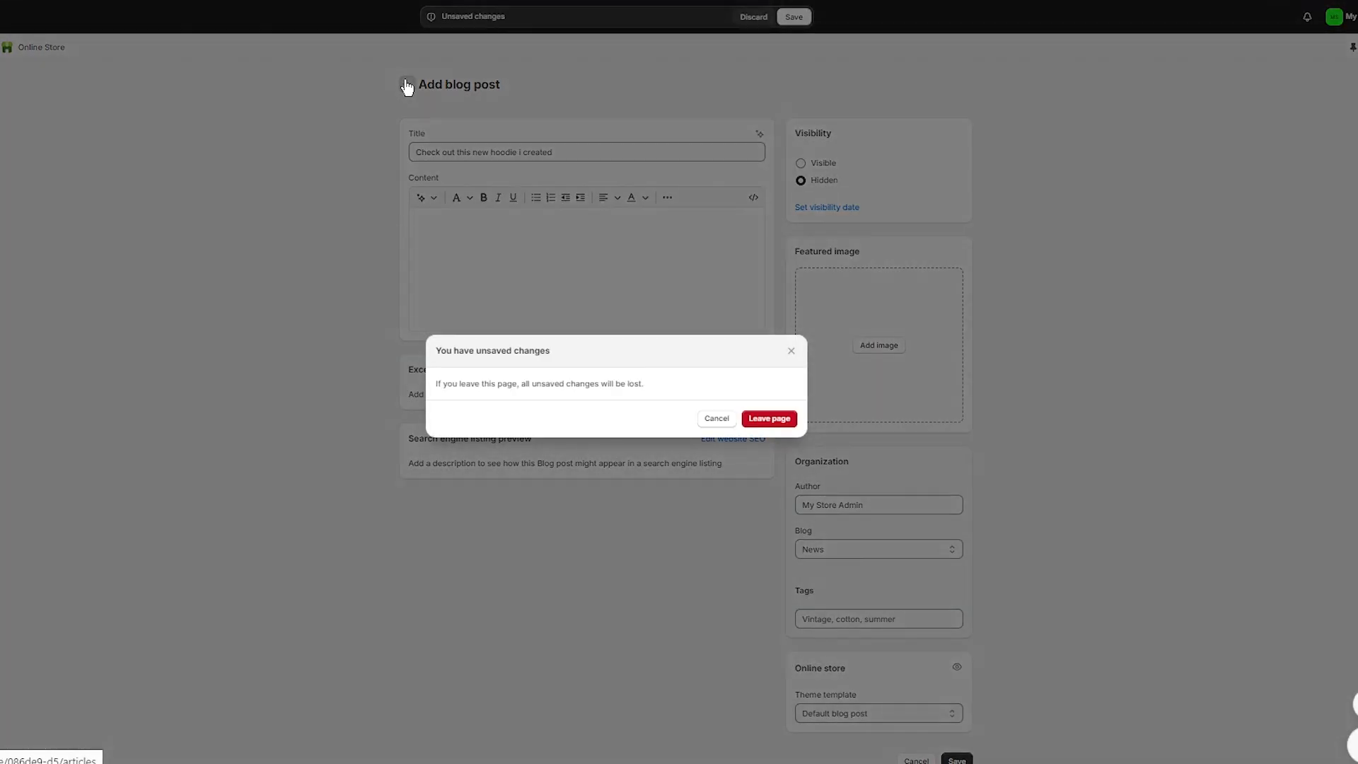
click(790, 424)
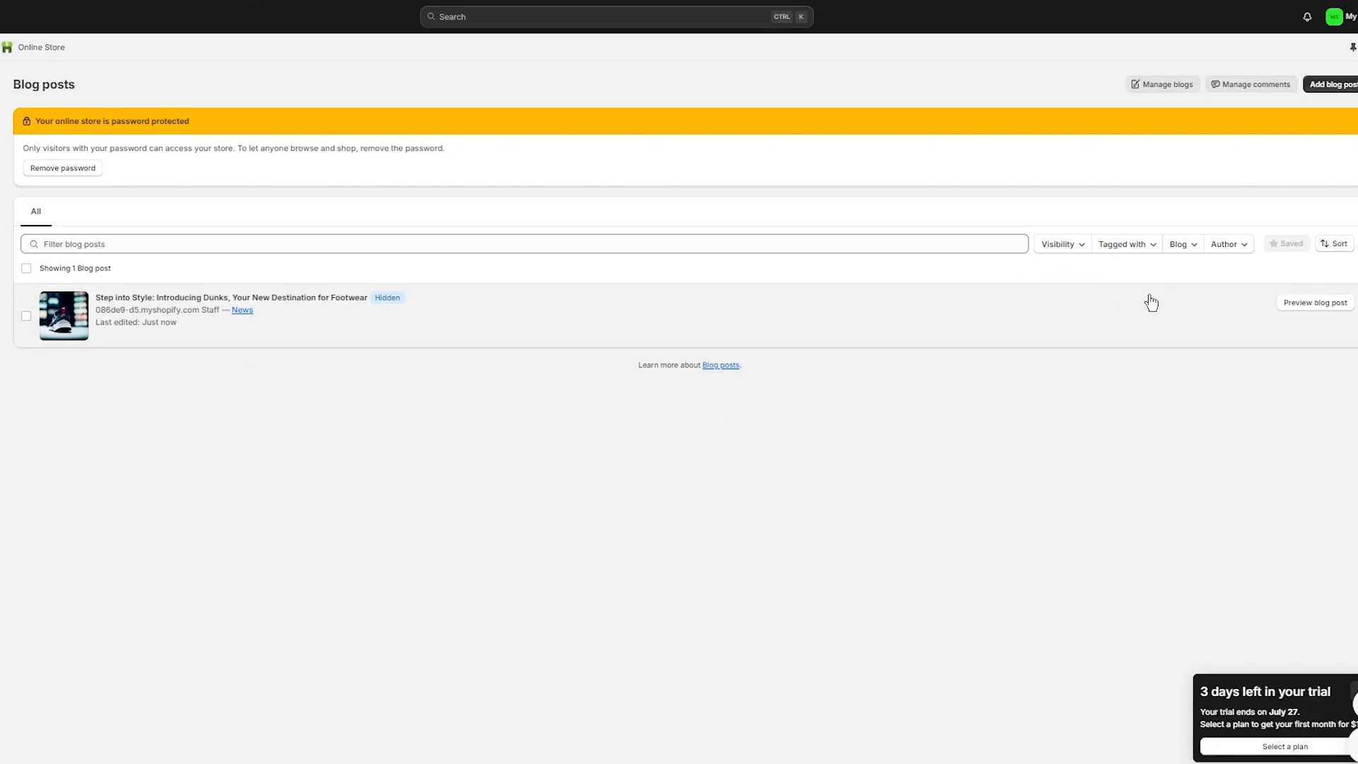
click(832, 314)
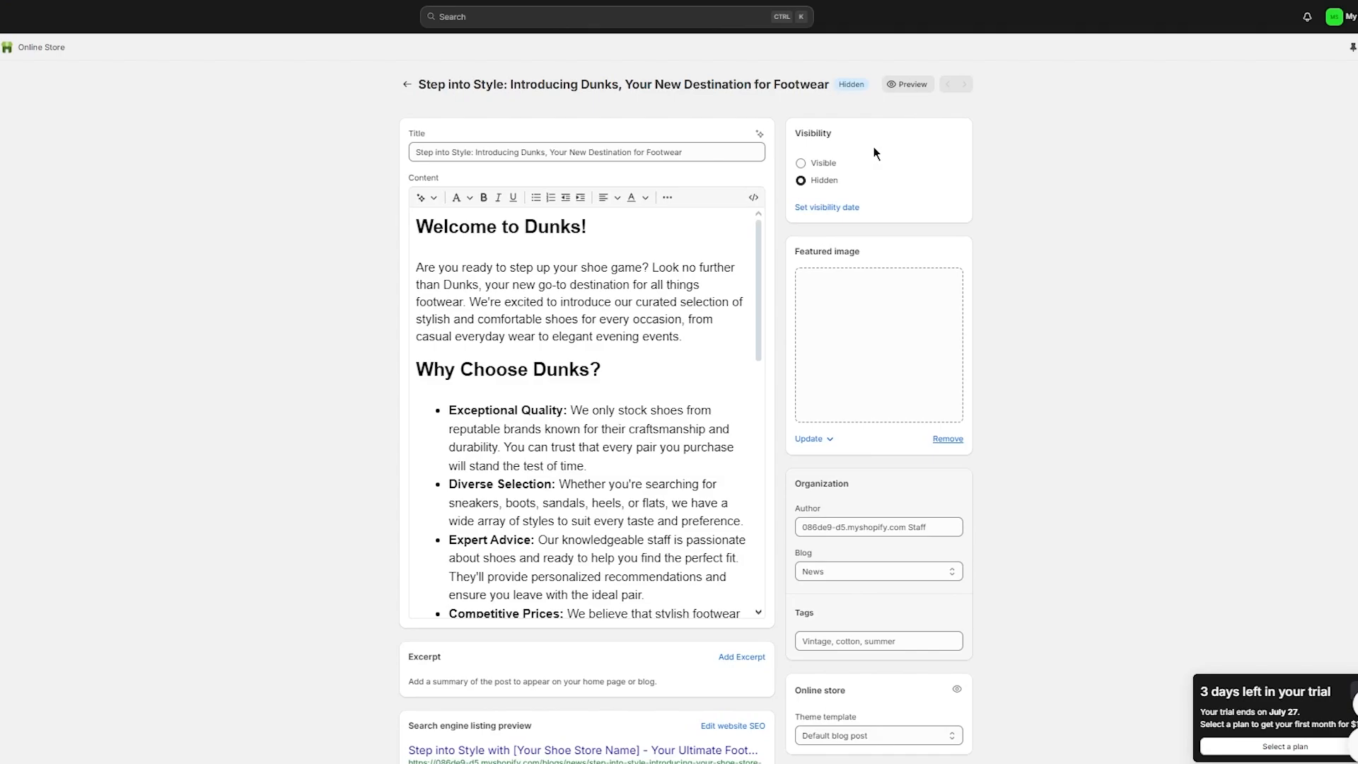
click(801, 167)
click(794, 16)
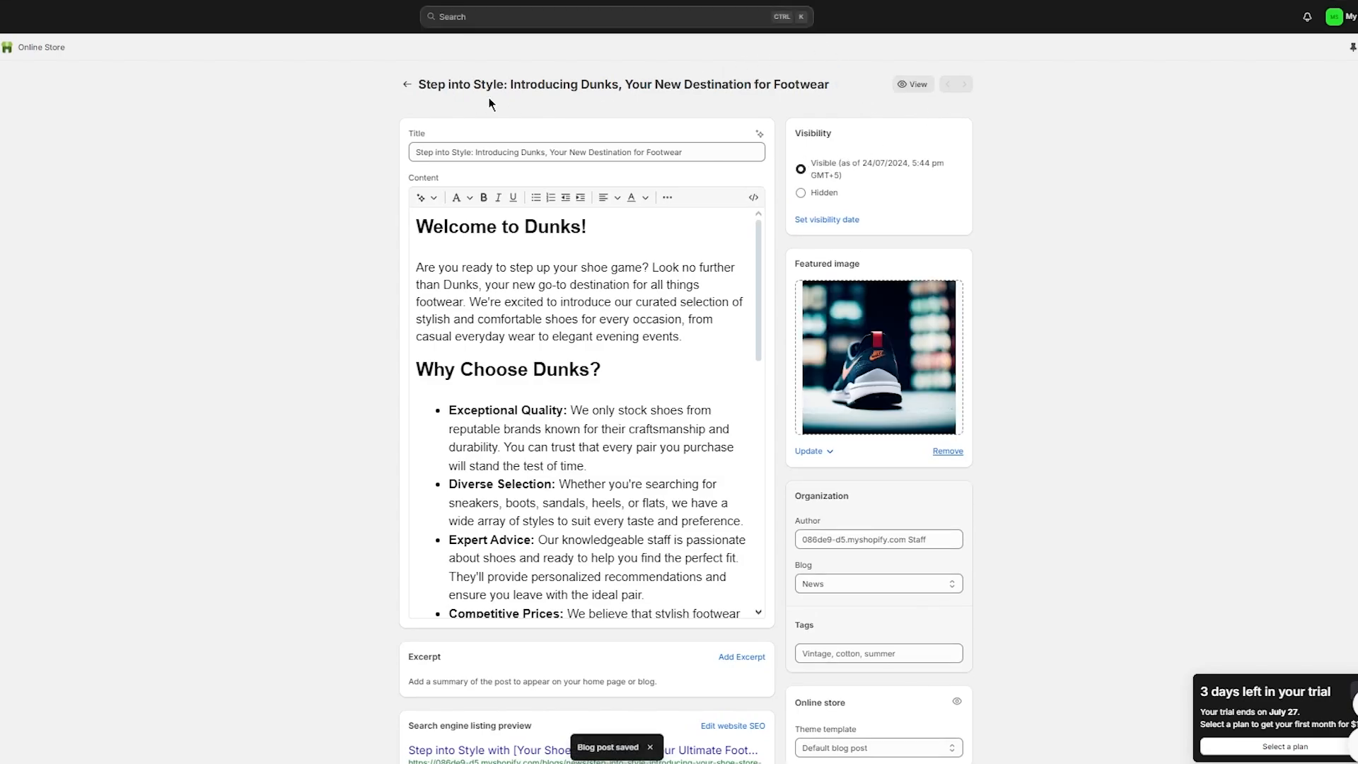
click(407, 84)
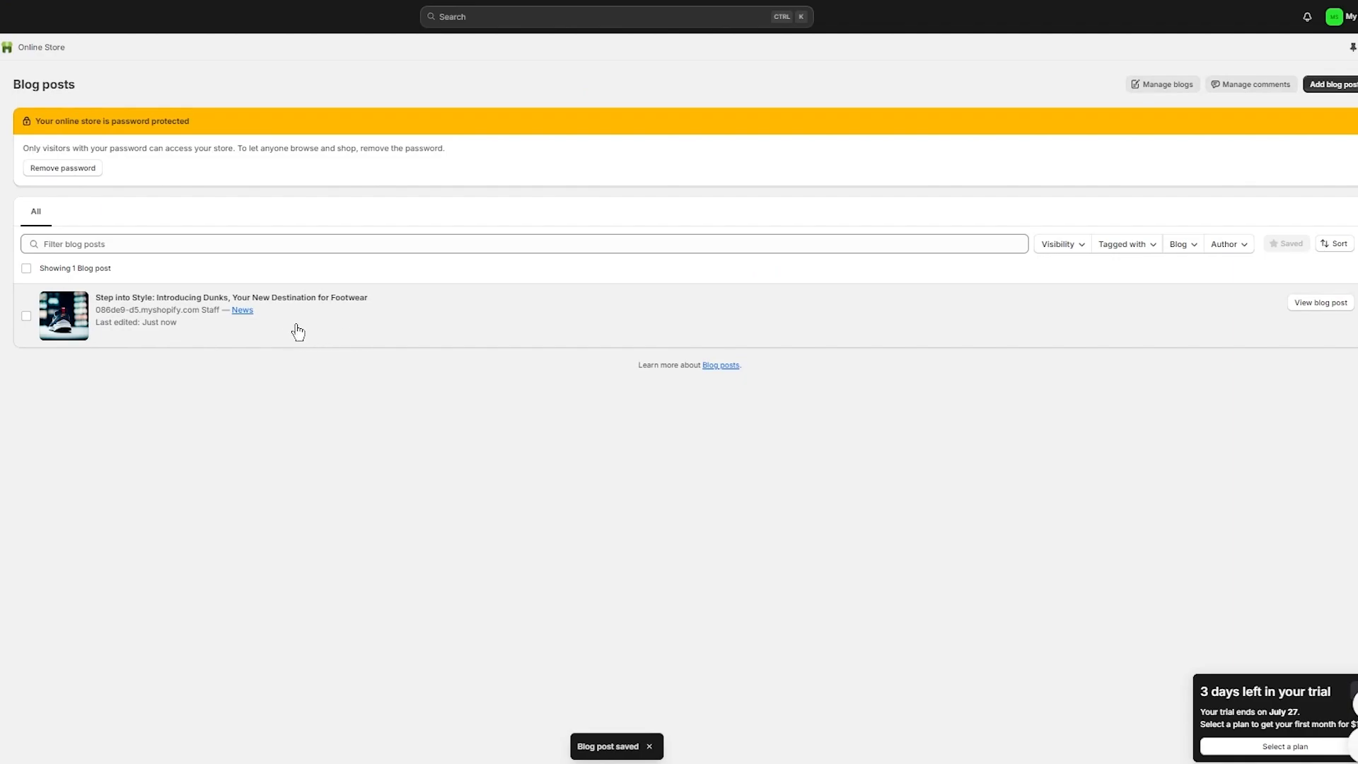
Step: Read through the published Dunks article on the News blog, then browse the store's home page
click(241, 310)
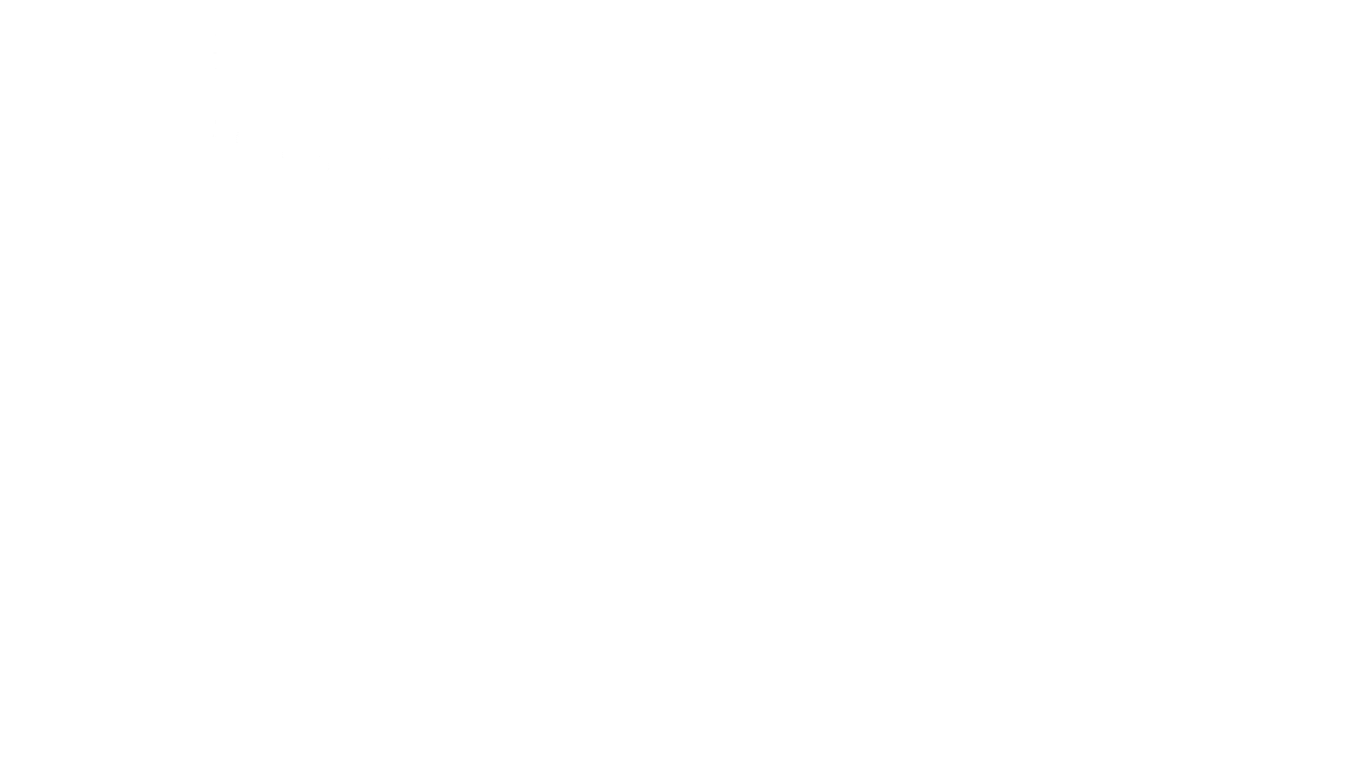
scroll(634, 100, down, 1)
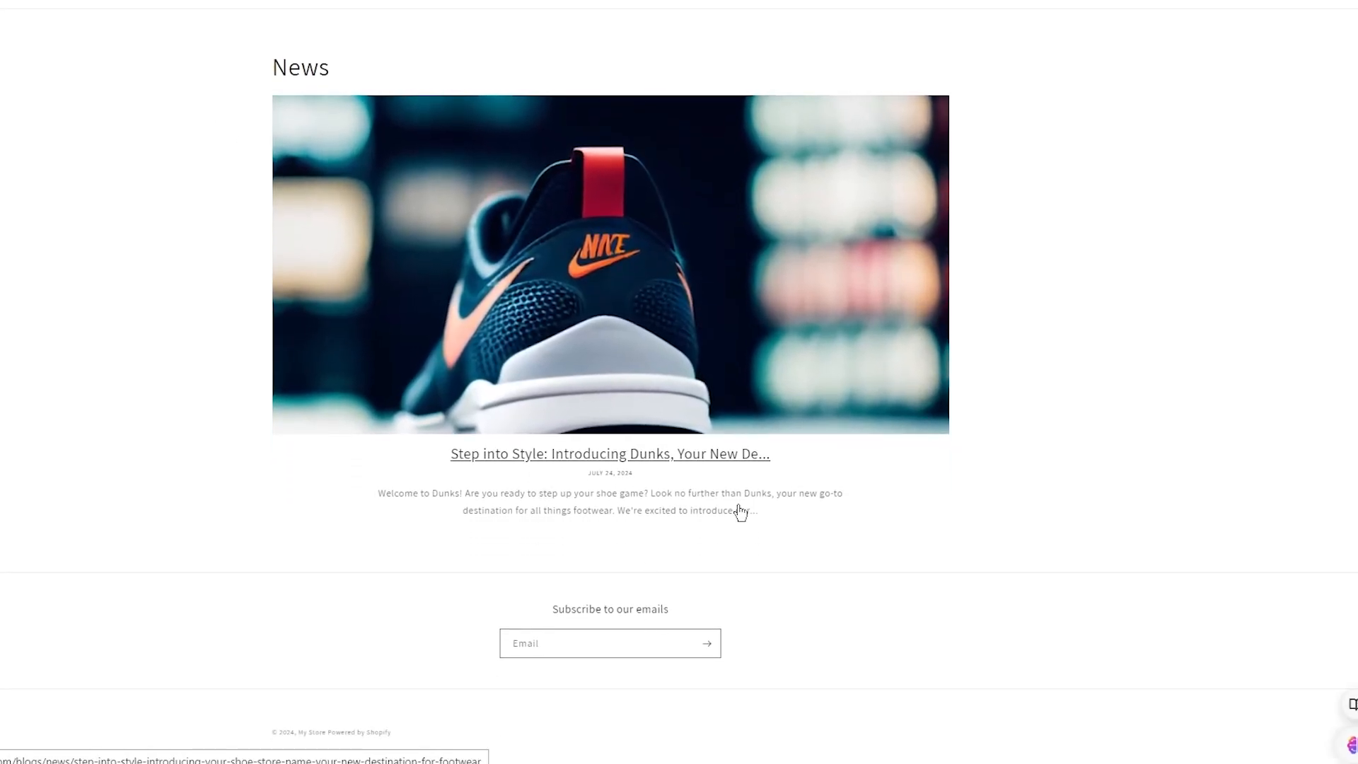
scroll(603, 394, up, 1)
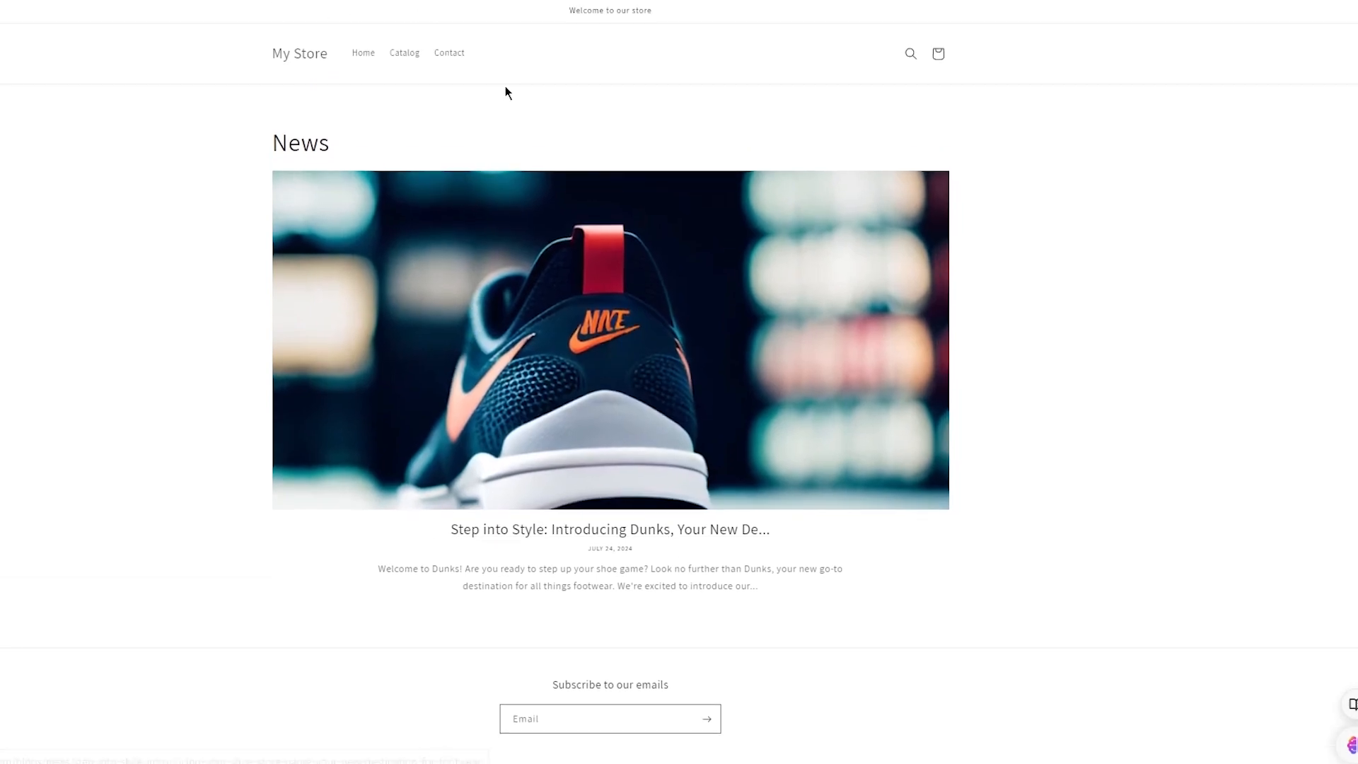
scroll(629, 318, down, 1)
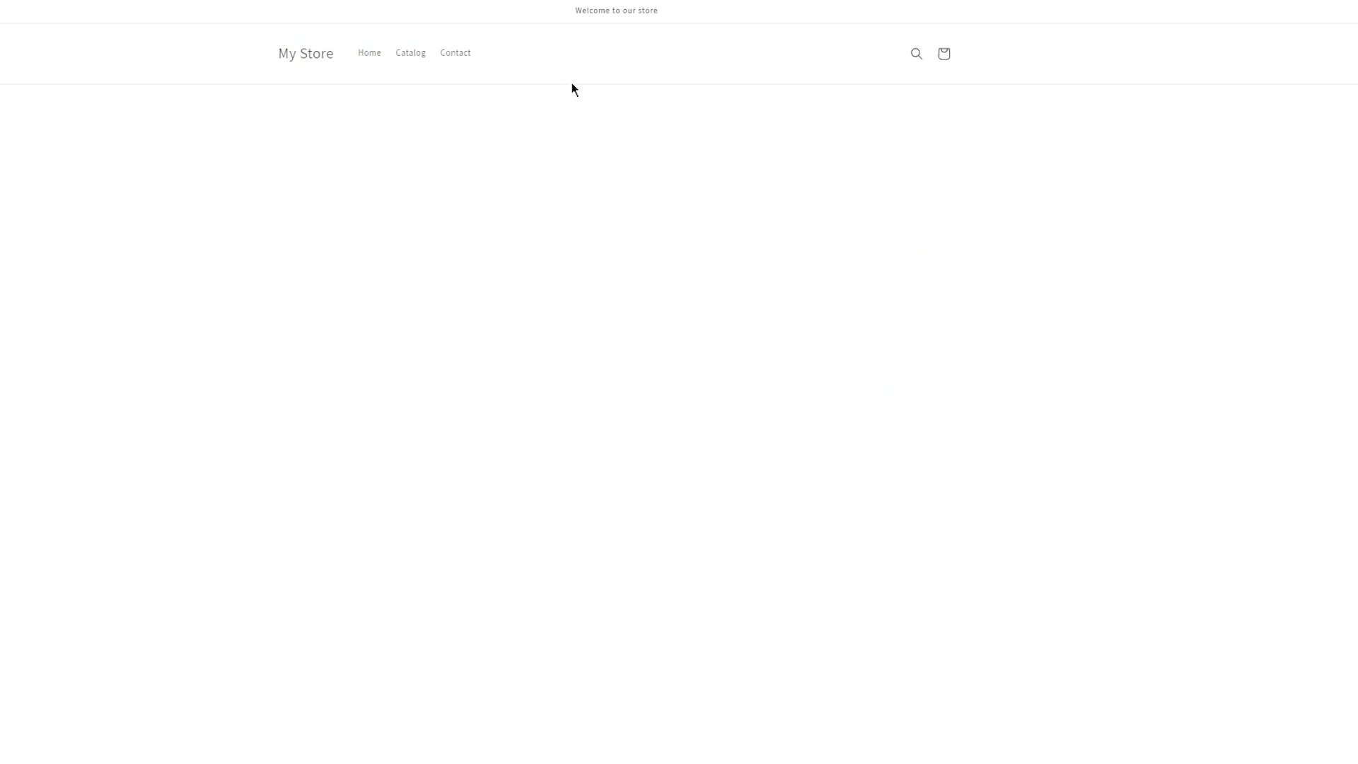
scroll(164, 286, down, 15)
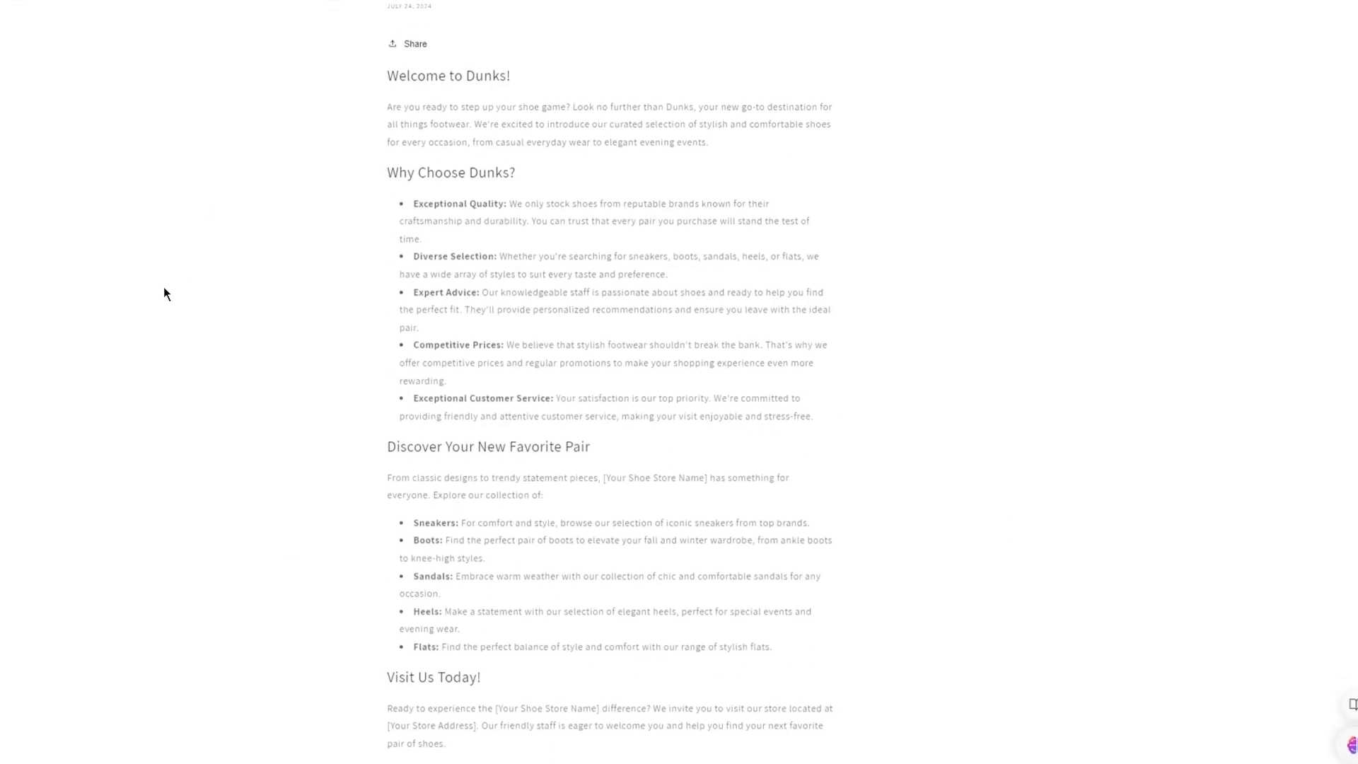
scroll(316, 205, up, 6)
scroll(316, 201, up, 12)
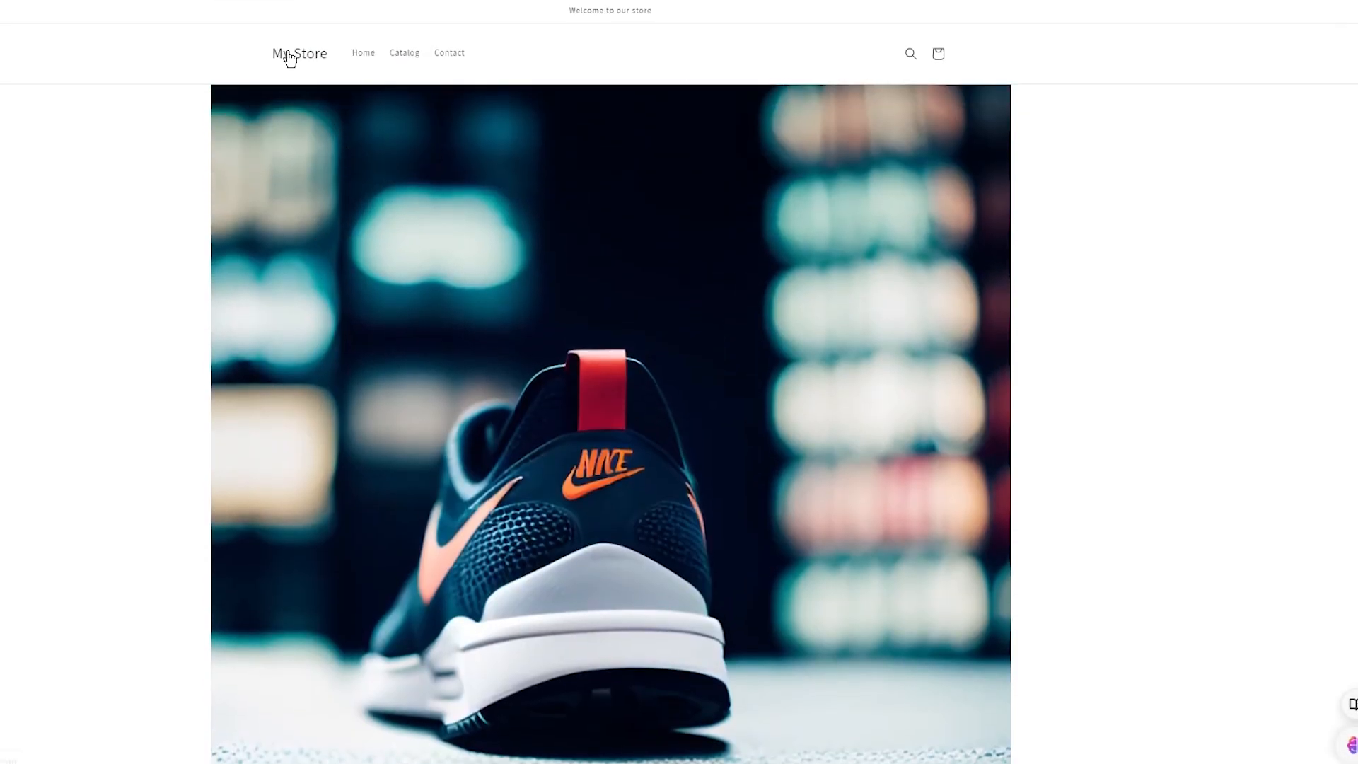
click(287, 54)
scroll(349, 170, down, 5)
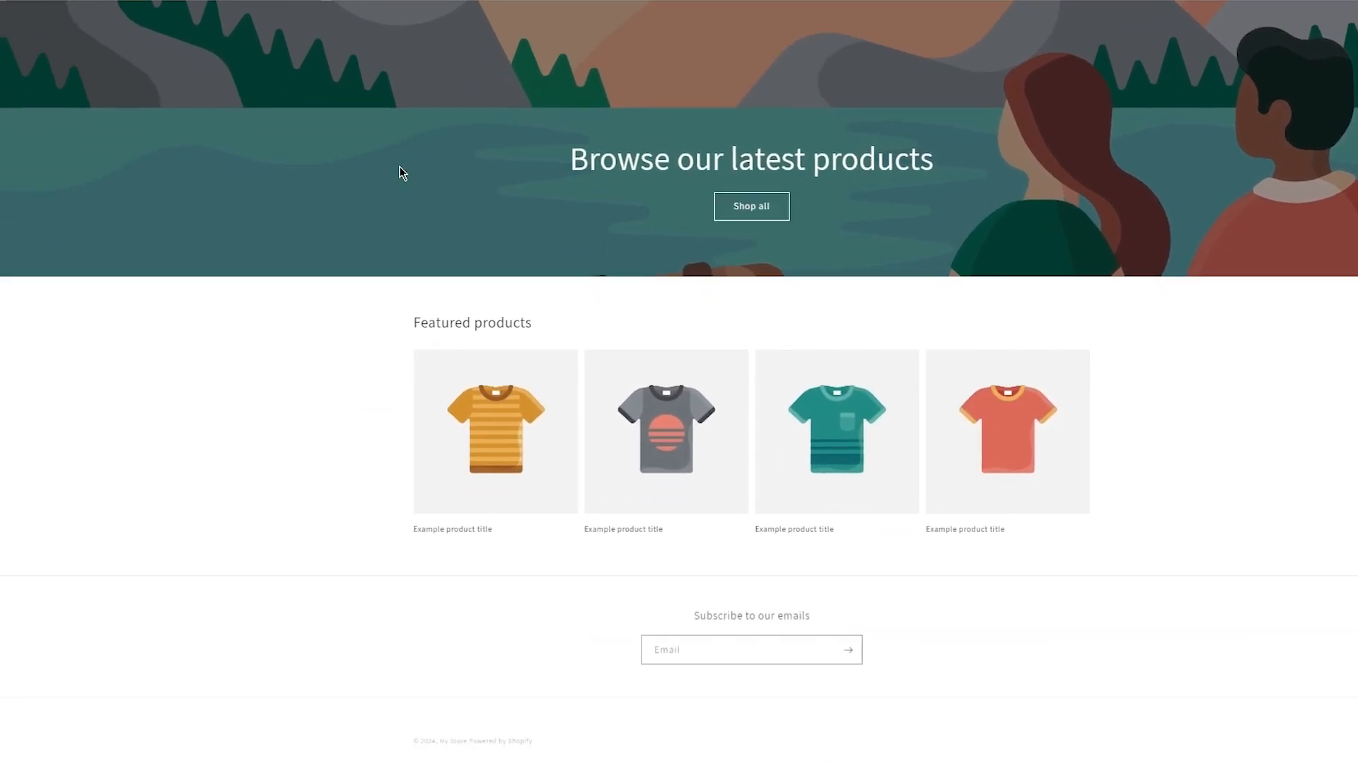
scroll(715, 106, up, 5)
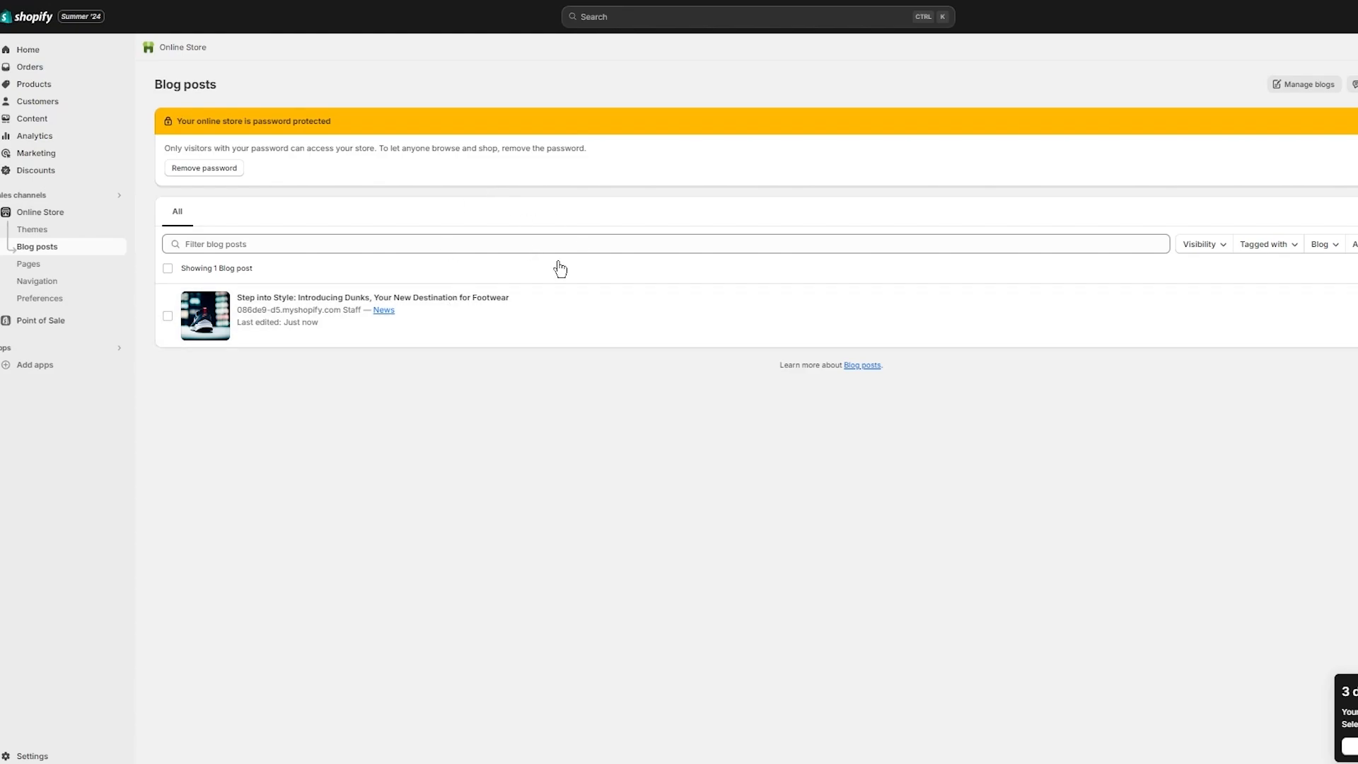
Step: Add and save a new store page titled 'Blog', then go back to the Pages list
click(46, 267)
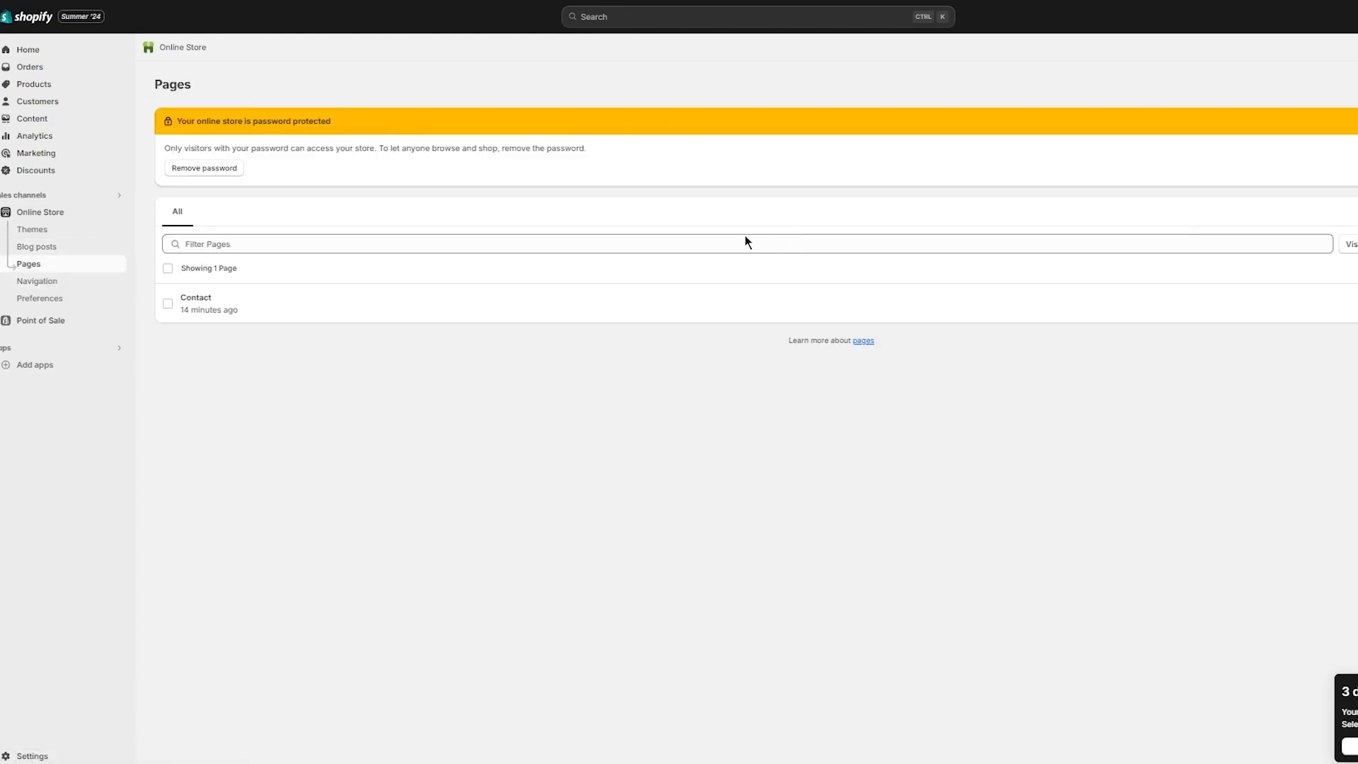
click(1355, 84)
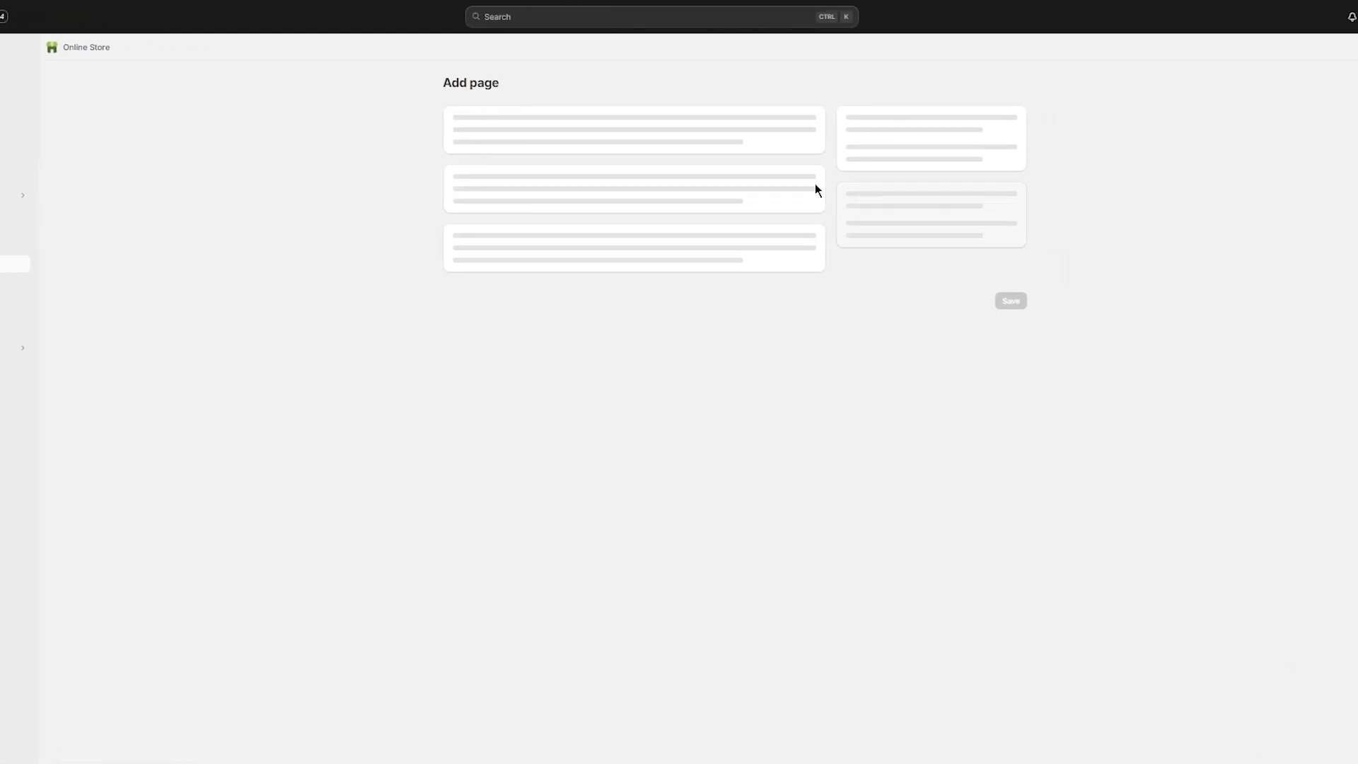
click(572, 141)
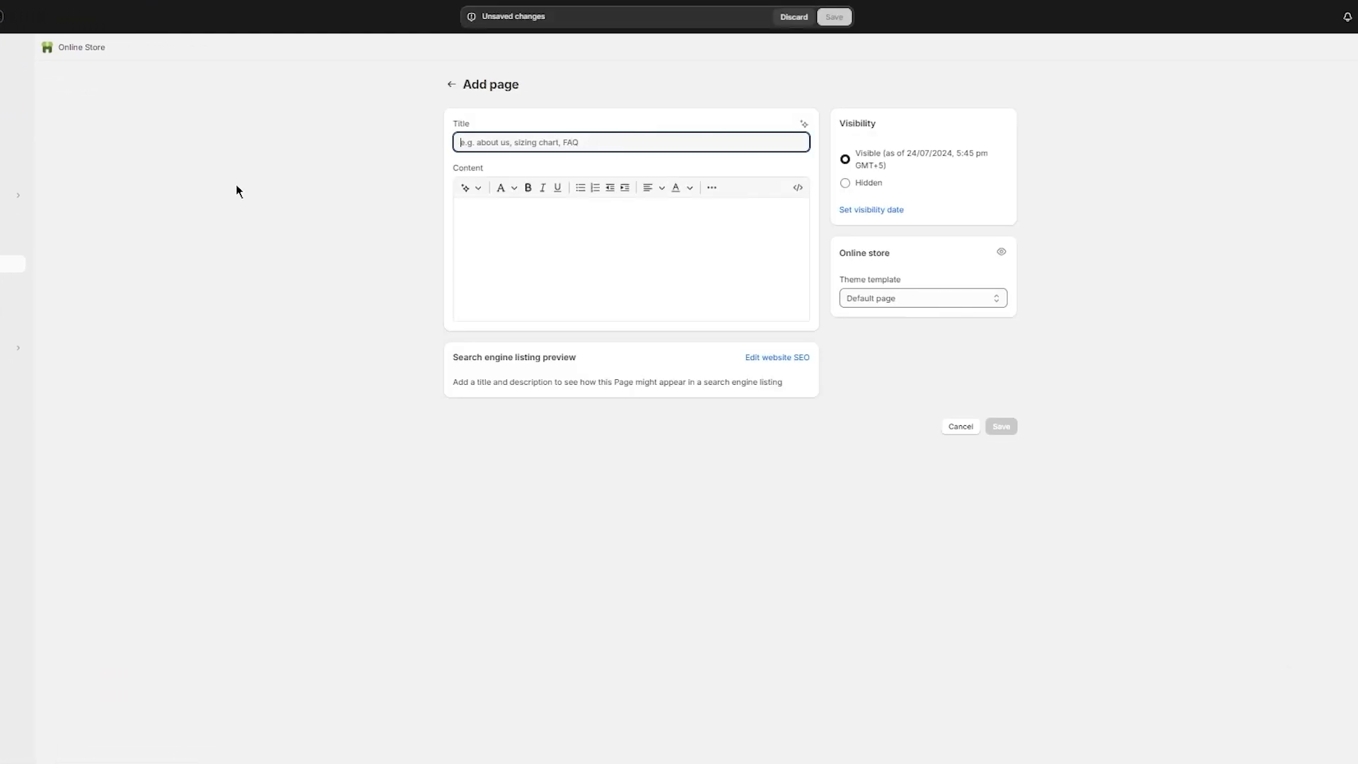
text(Blog)
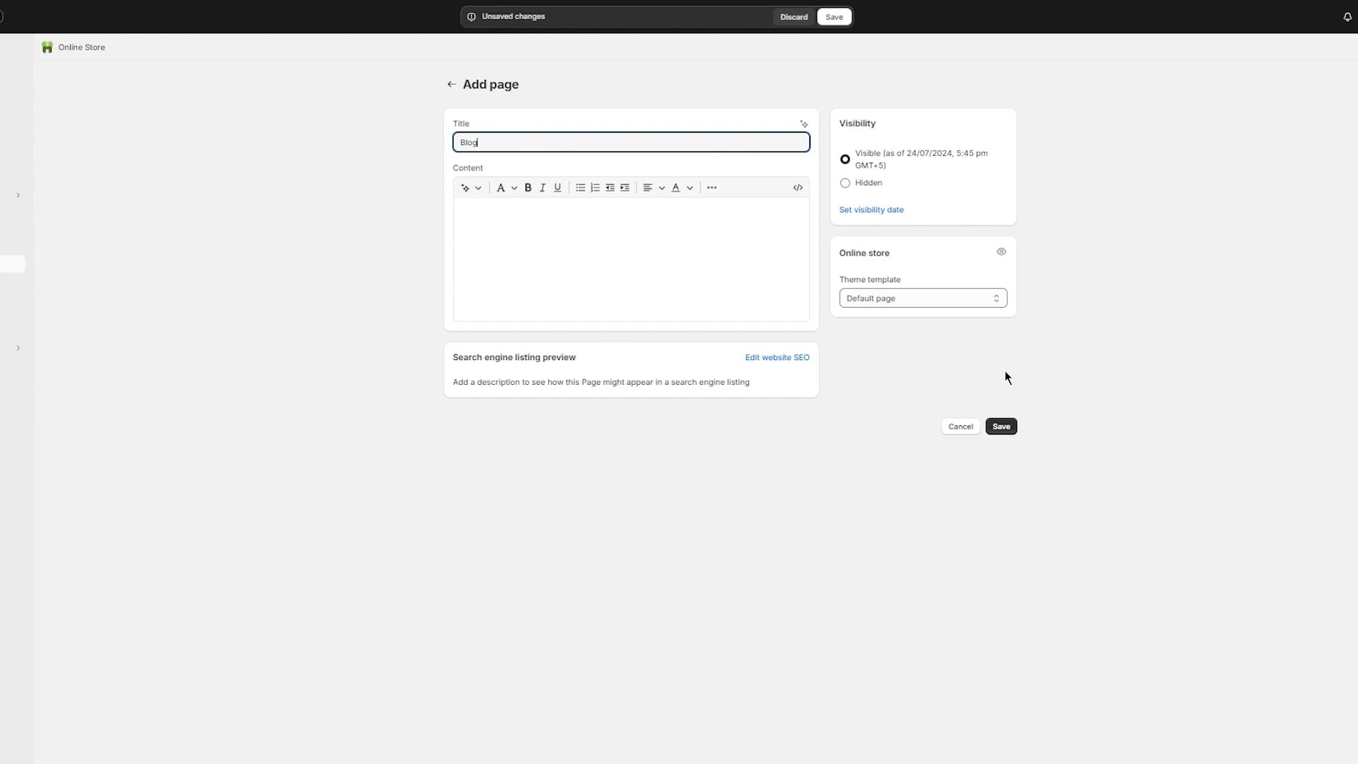
click(1004, 426)
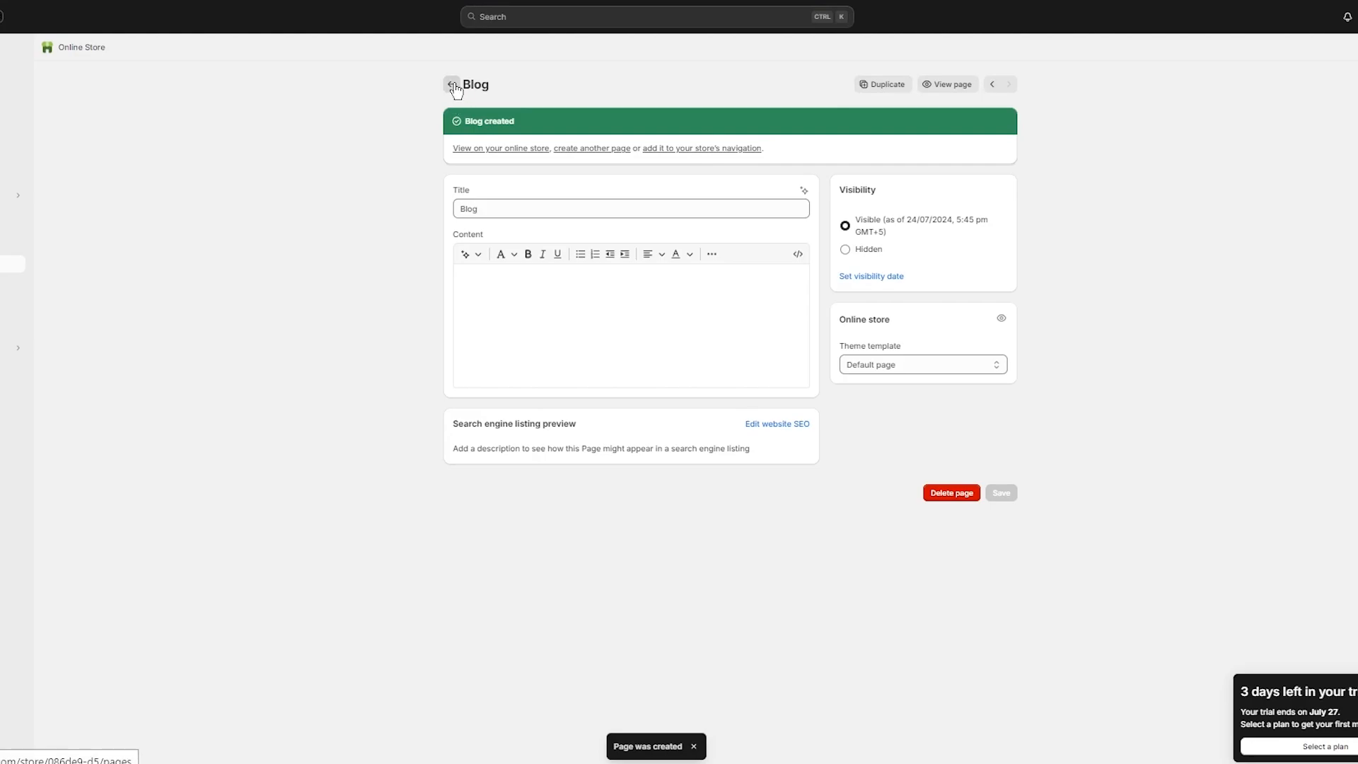
click(454, 86)
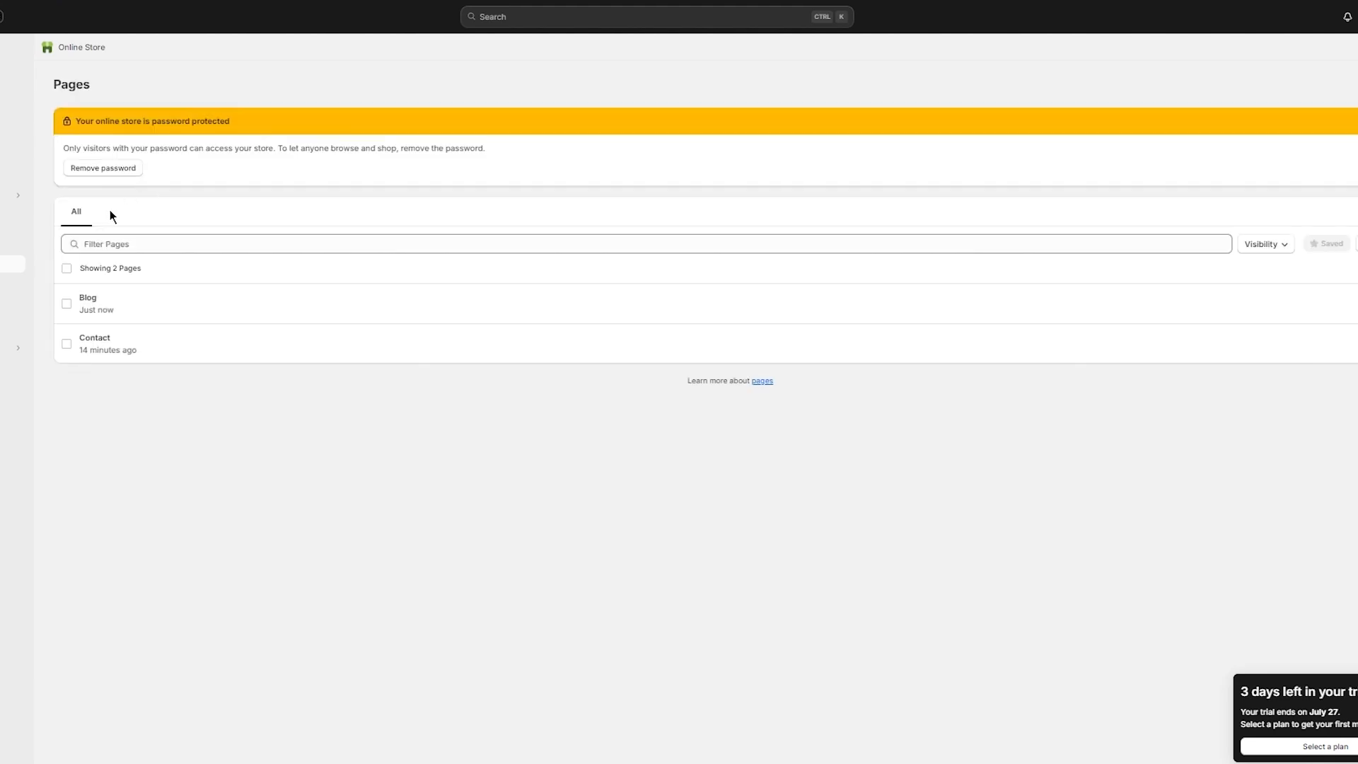
Step: In the Main menu, create a new menu item linked to the Blog page
click(263, 301)
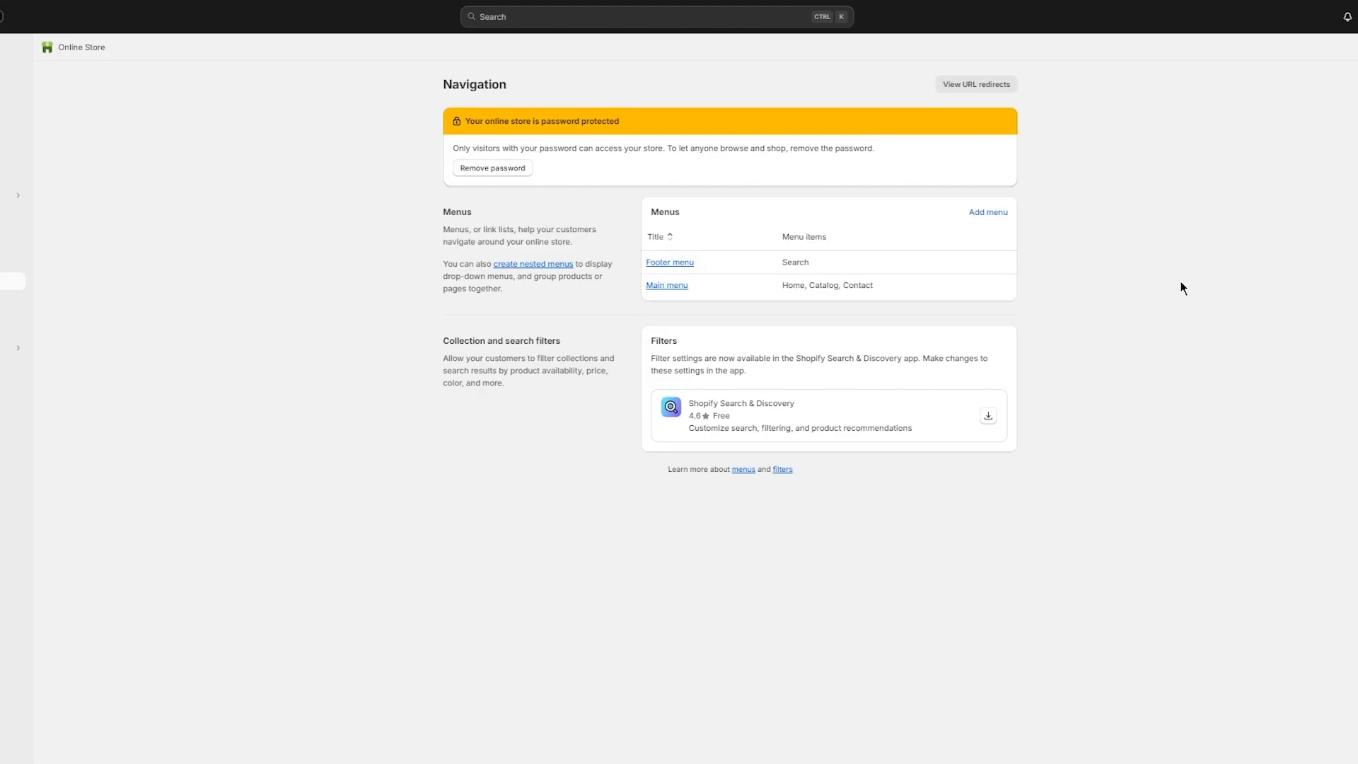
click(668, 285)
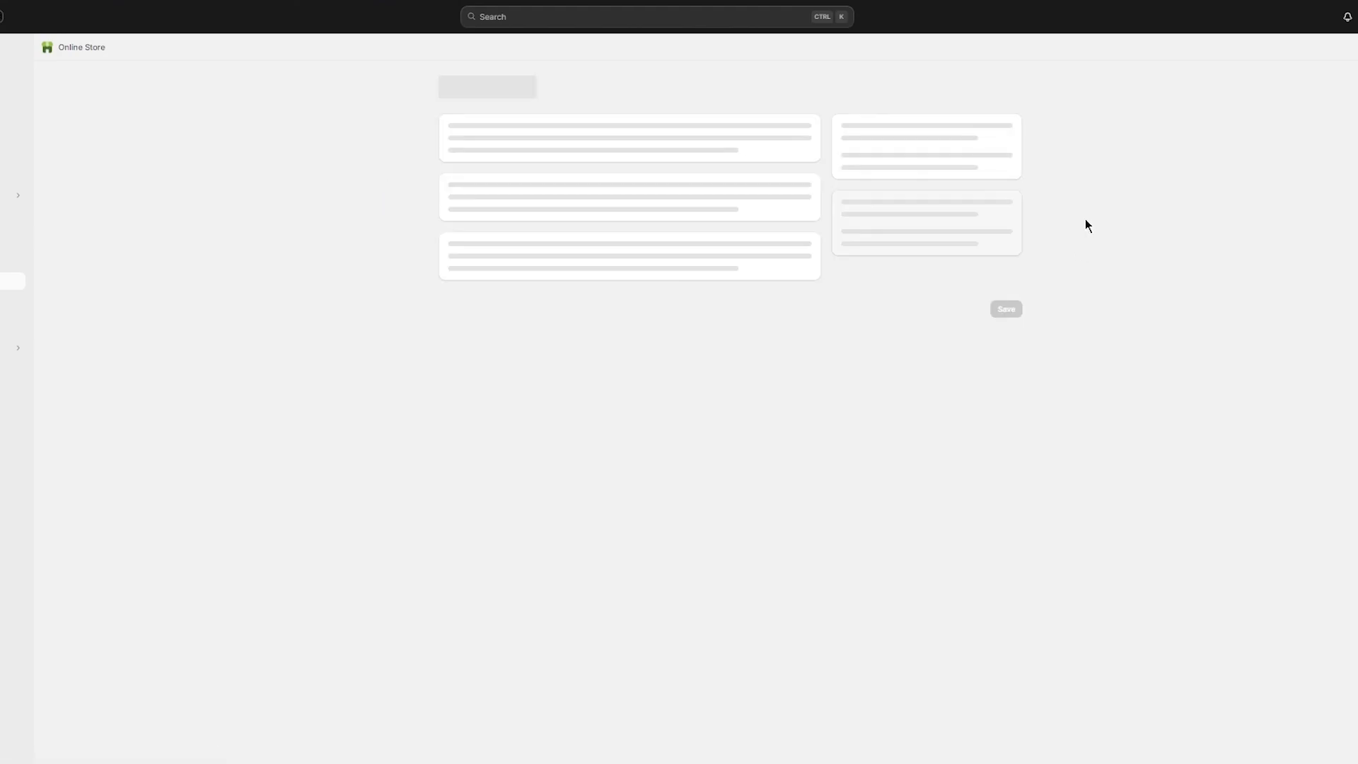
click(495, 350)
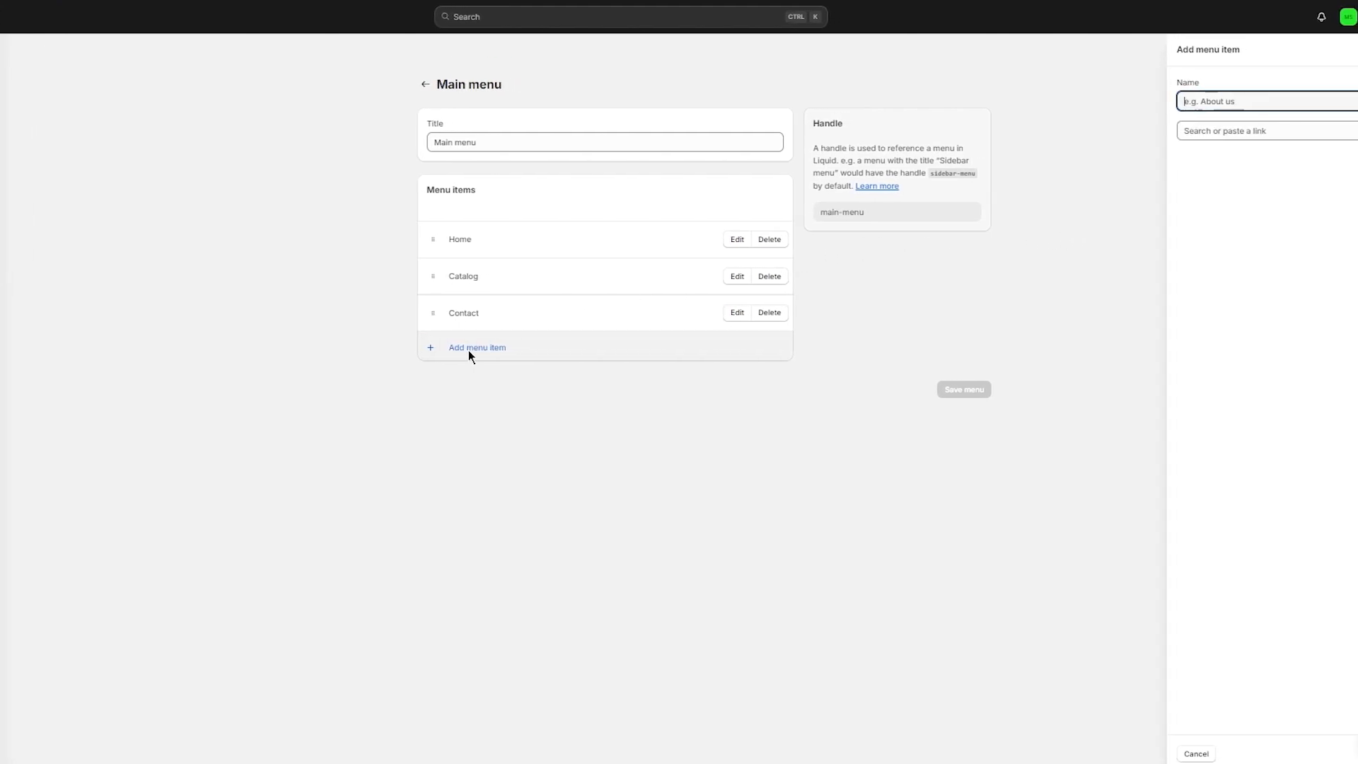
click(1183, 104)
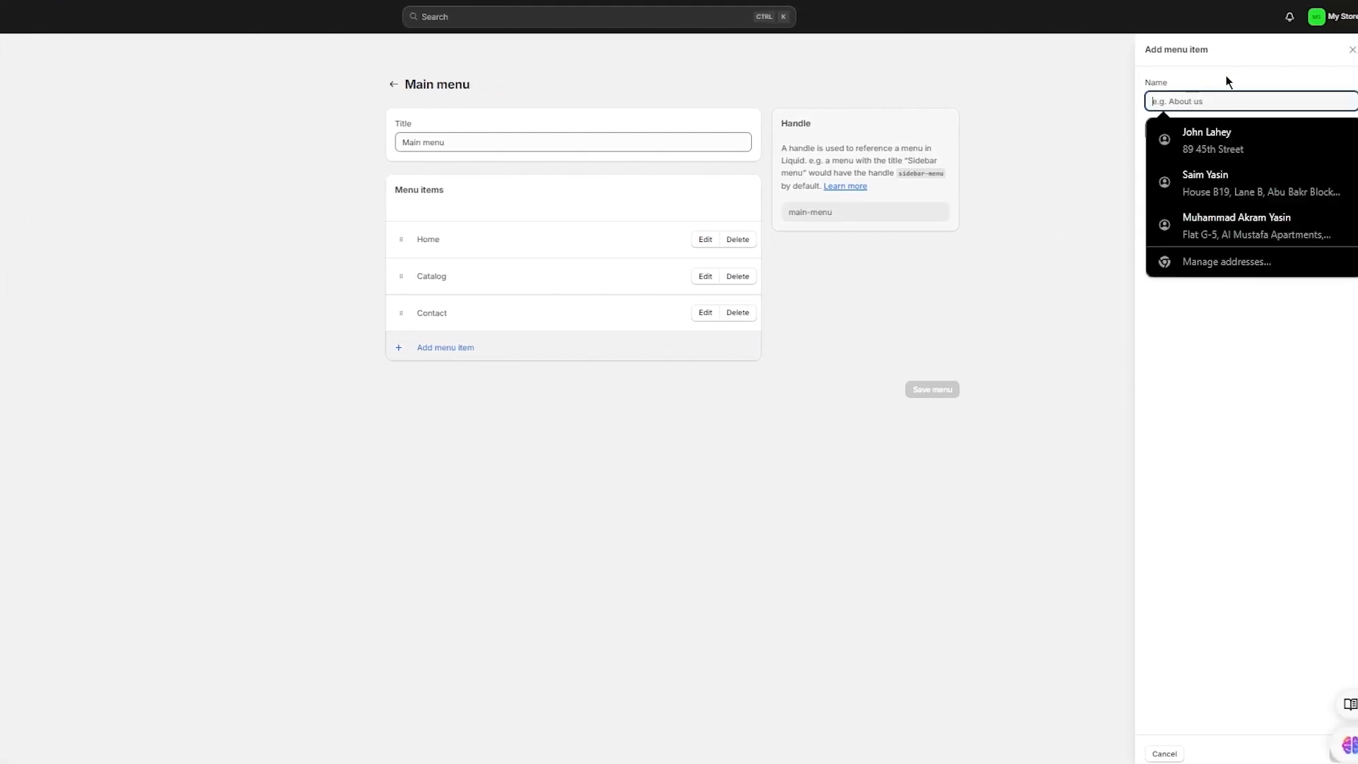
click(1203, 130)
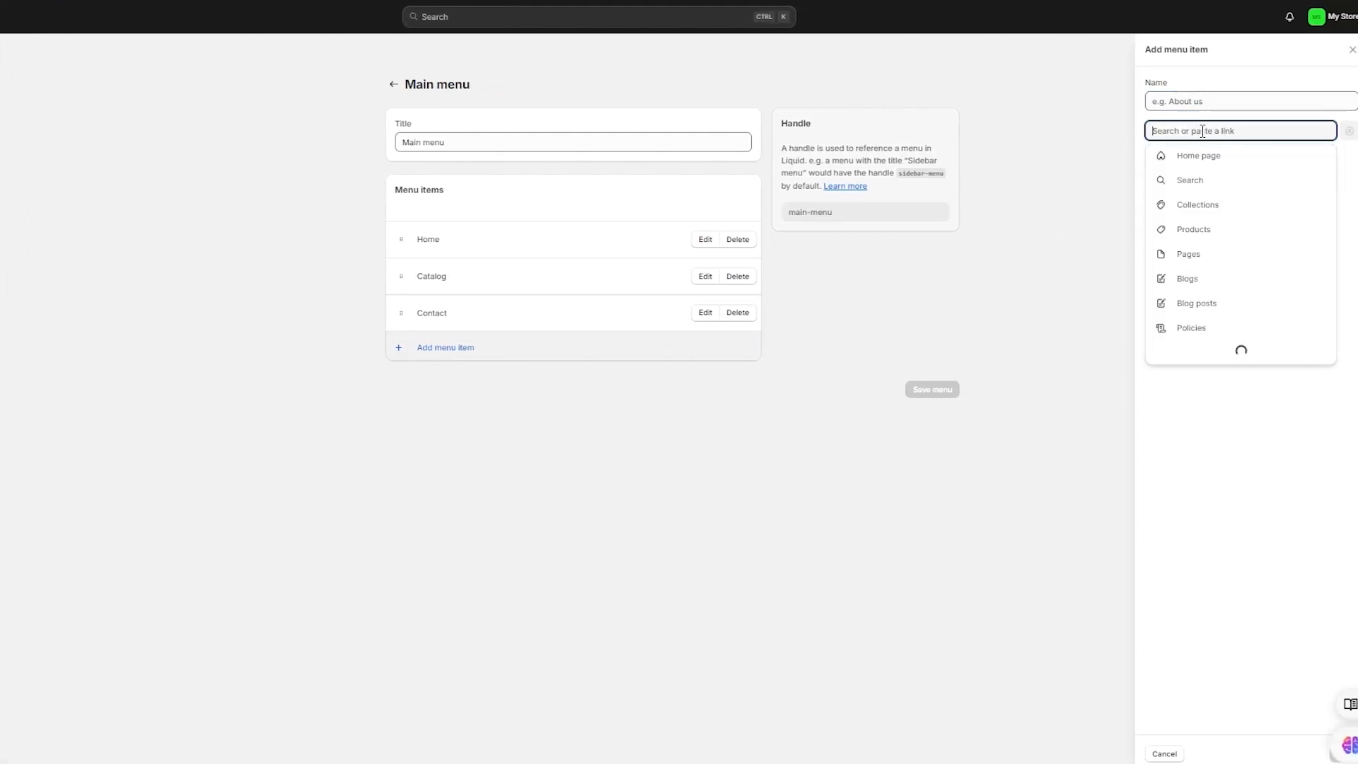
click(1196, 252)
click(1189, 179)
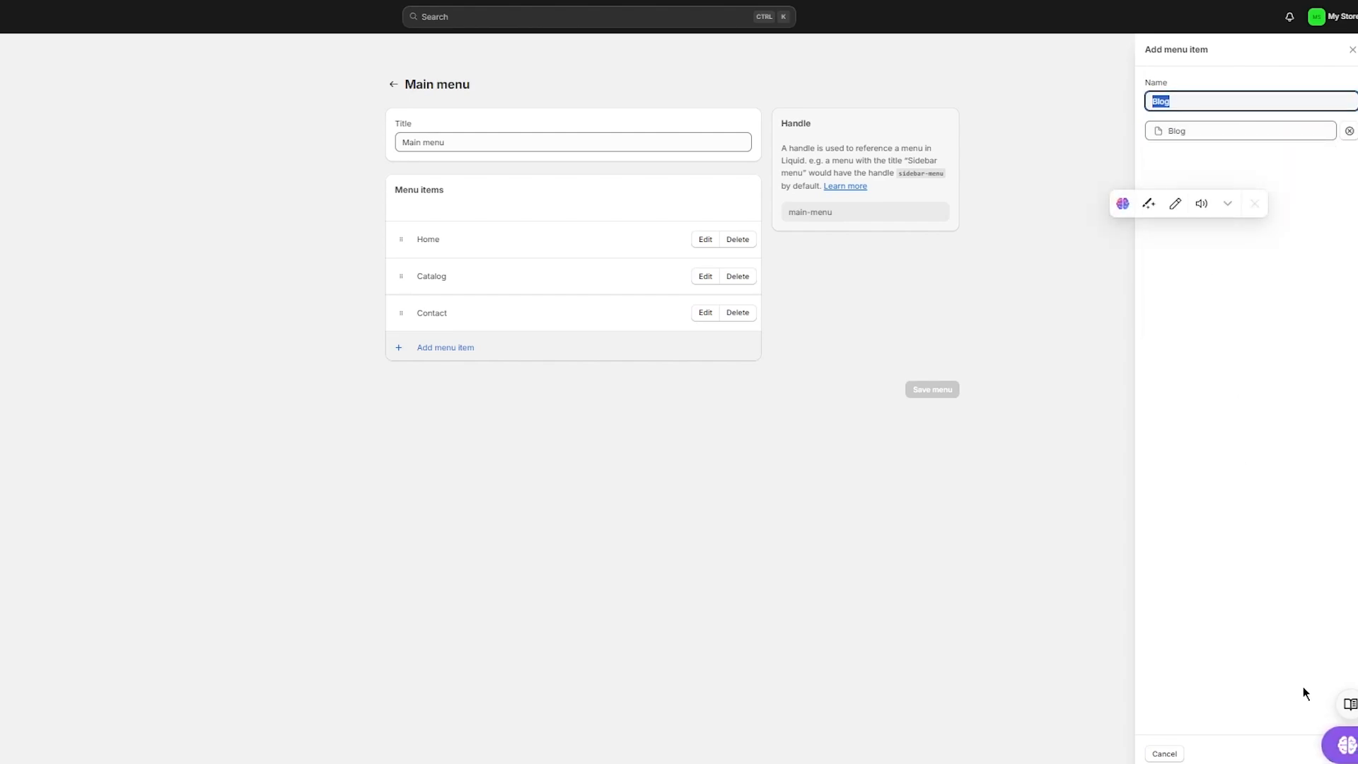
Step: Hide the browser extension popup, add the Blog item, save the Main menu, and reload the storefront
click(1325, 730)
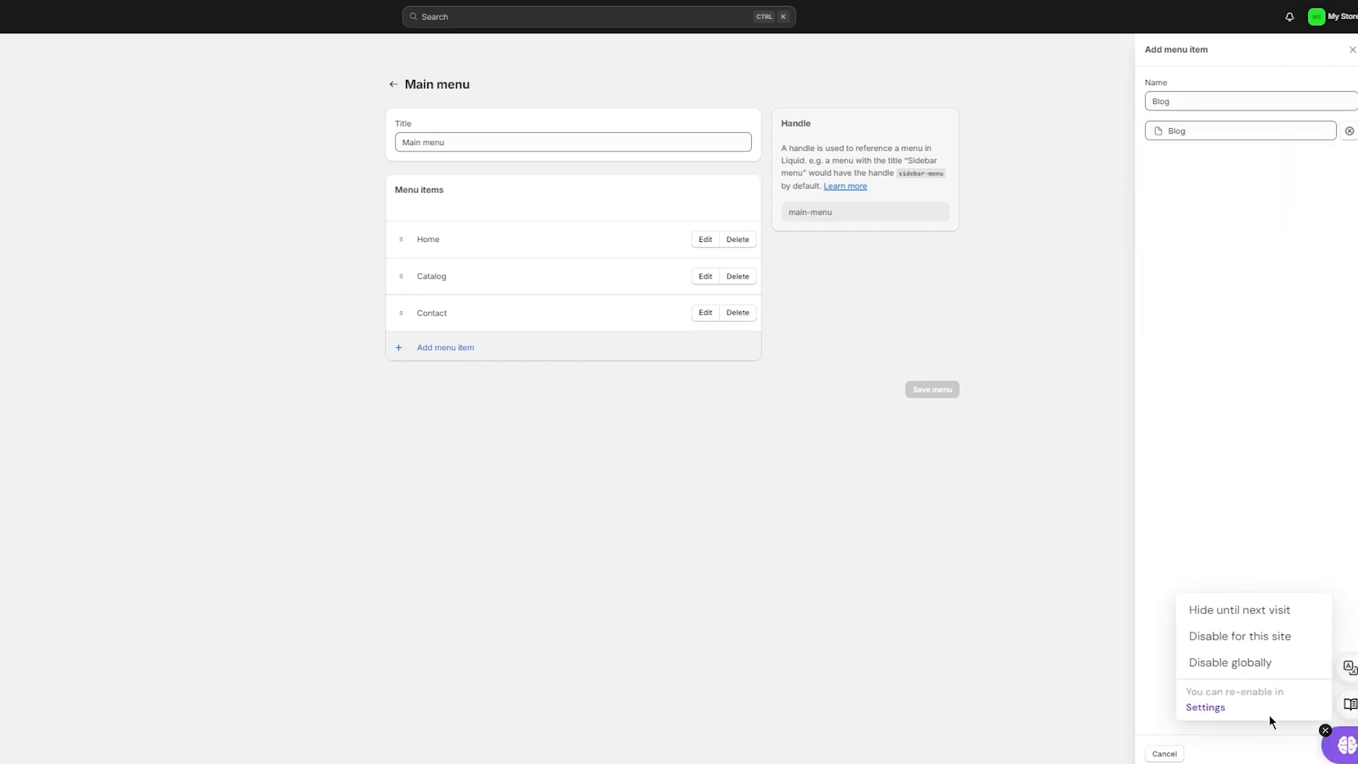
click(1225, 610)
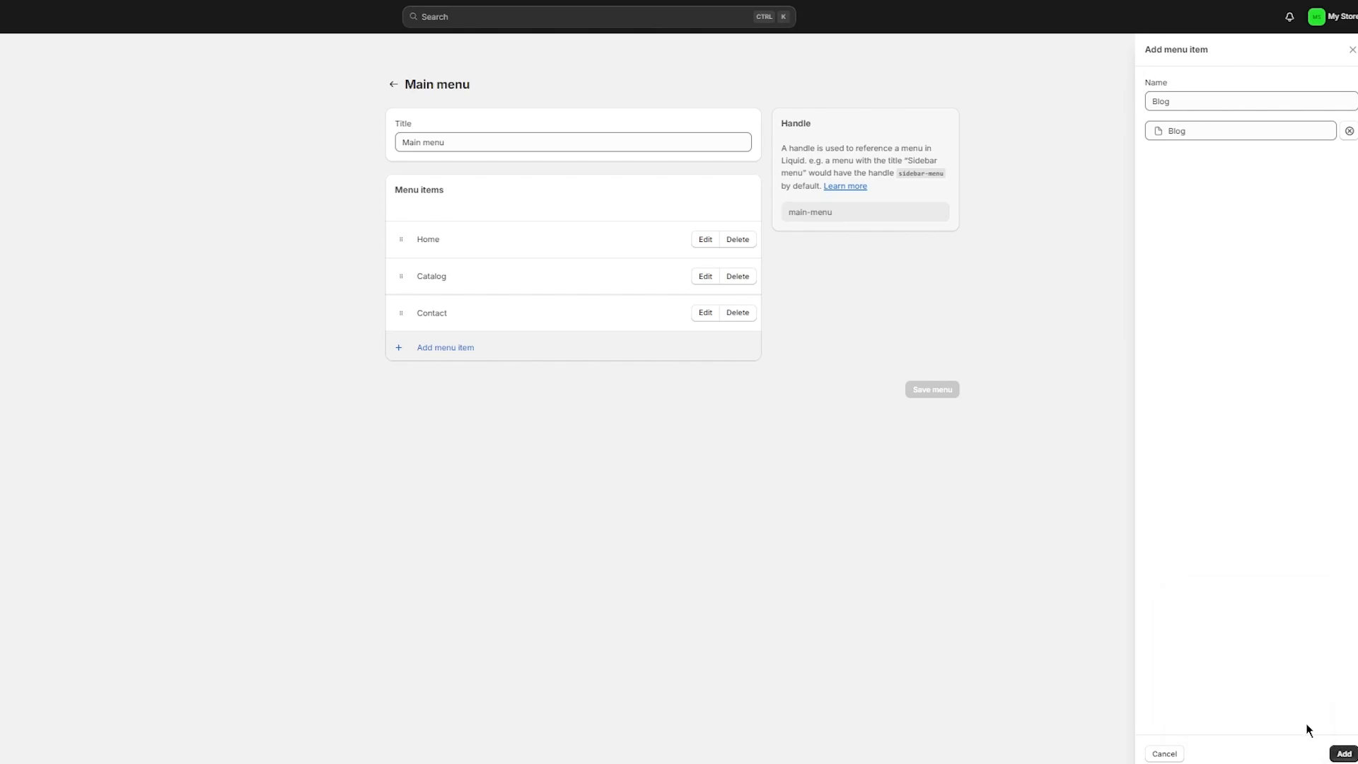
click(1344, 754)
click(928, 426)
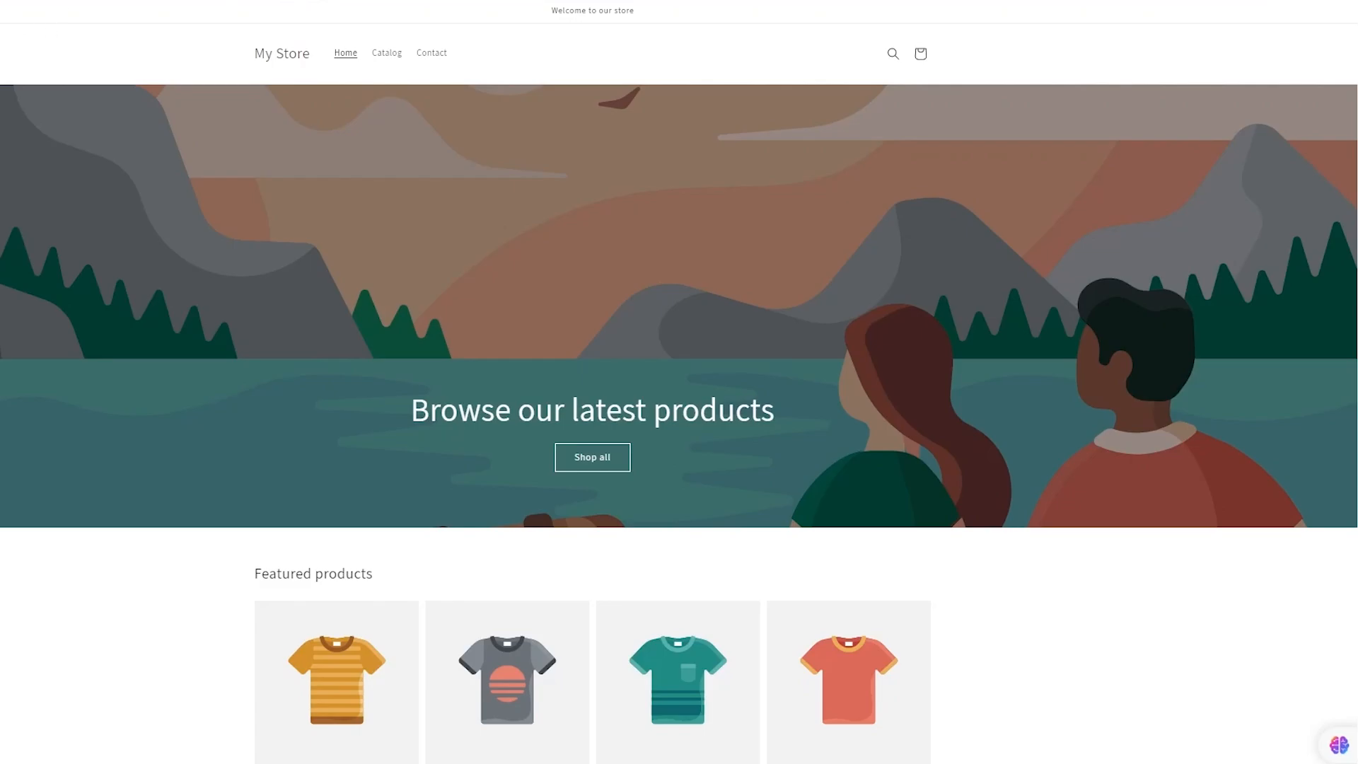
key(F5)
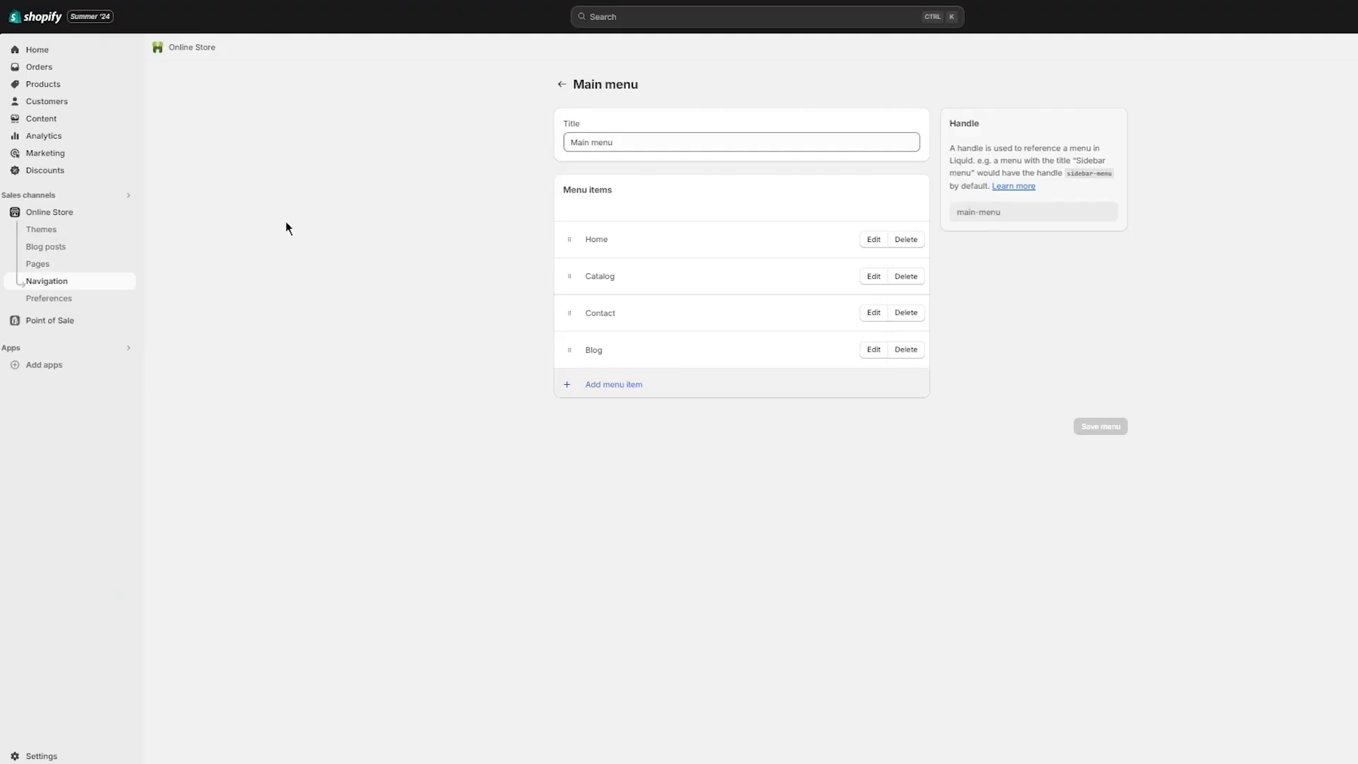
Step: Start a new blog post and title it 'Check out new Hoodie'
click(47, 247)
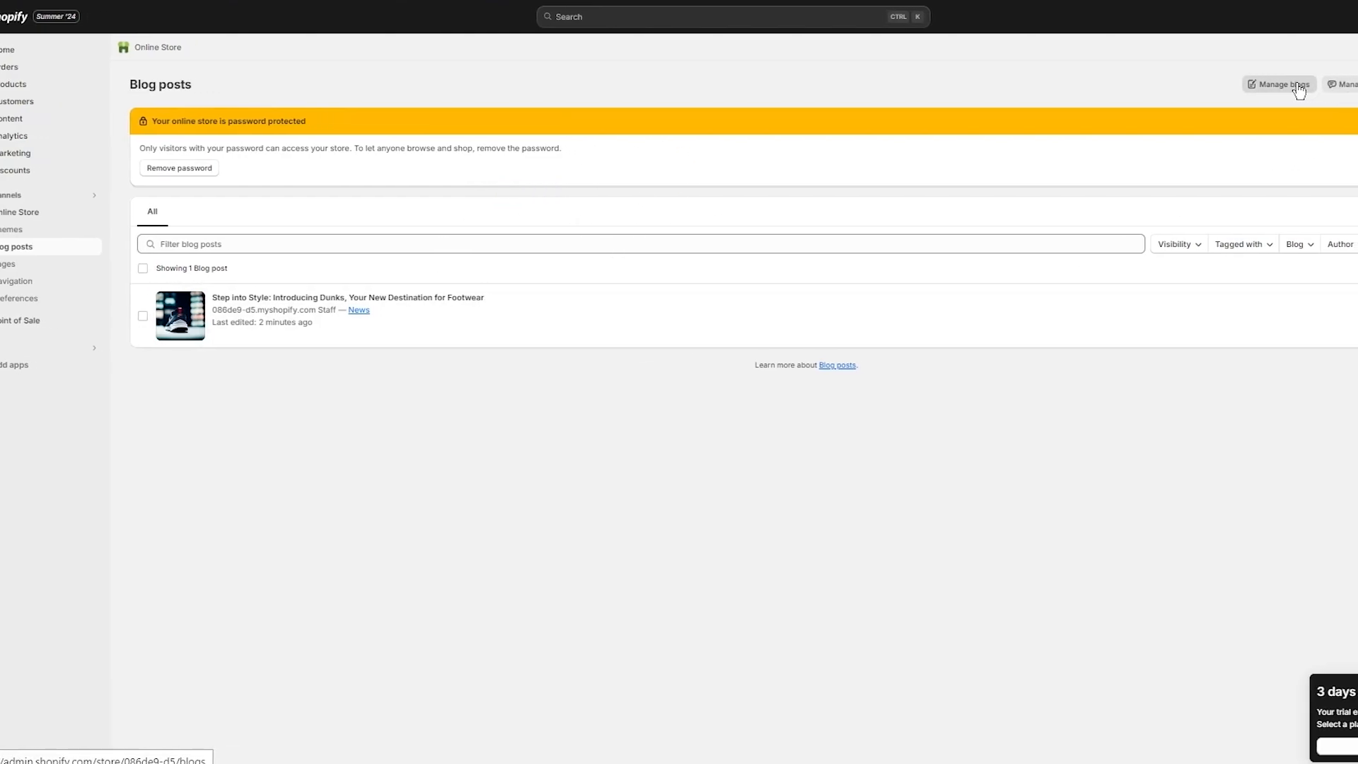
click(1325, 88)
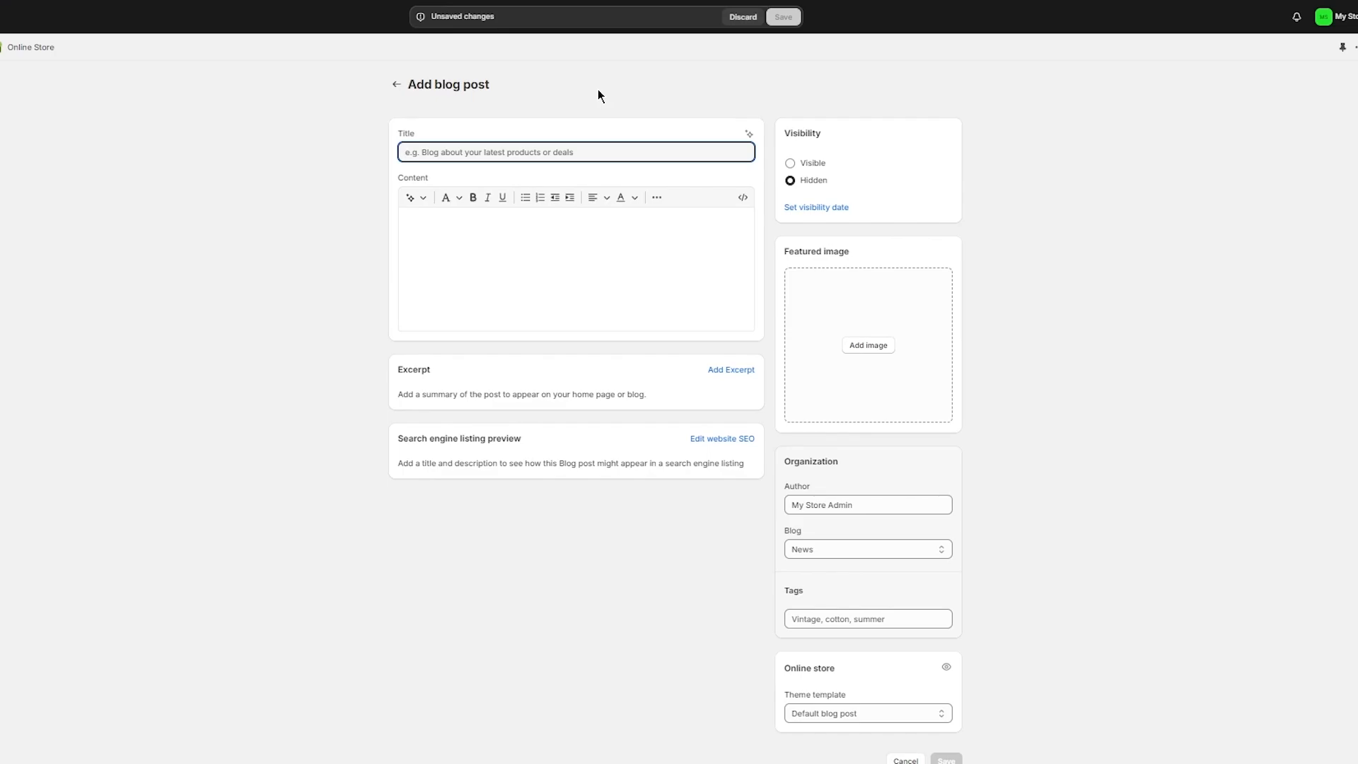
text(Check ou)
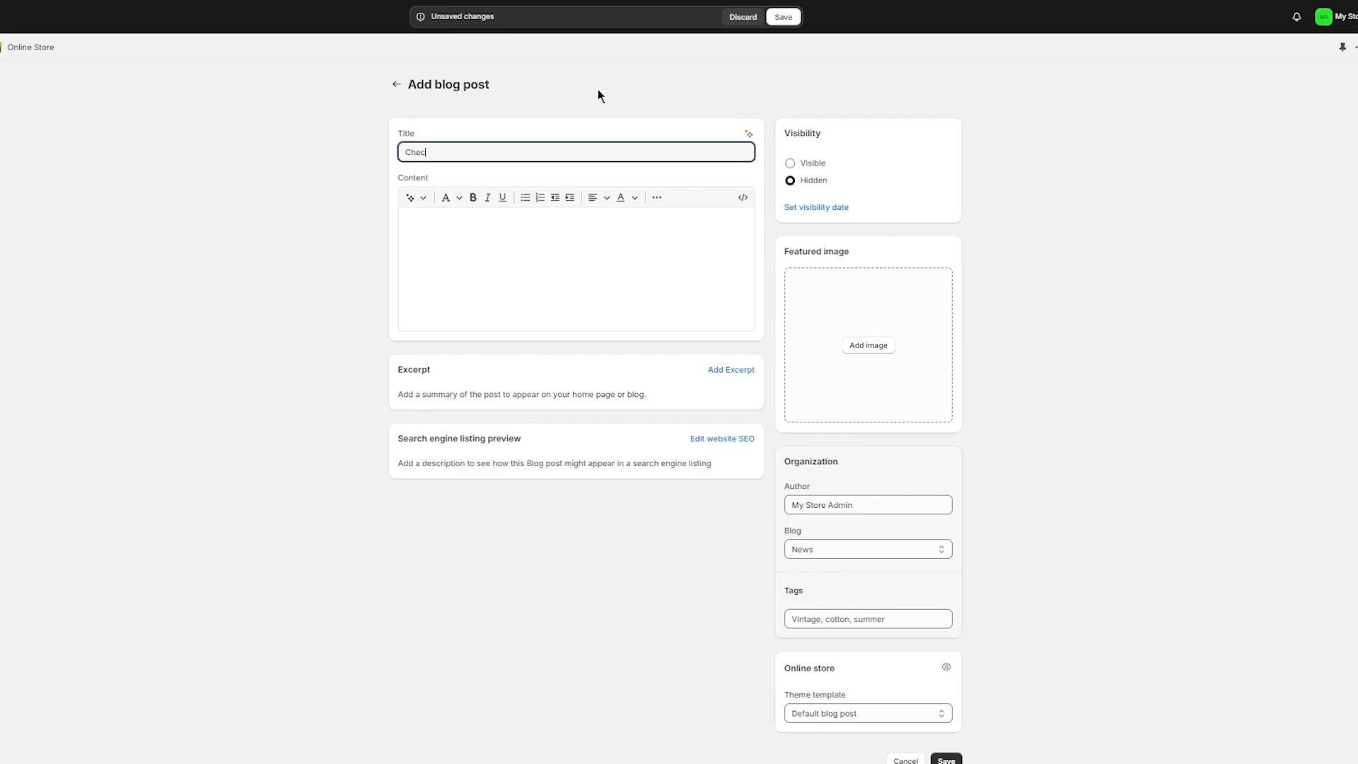
text(t new Hoodie)
Step: Set varsity back.png as the new post's featured image
click(842, 348)
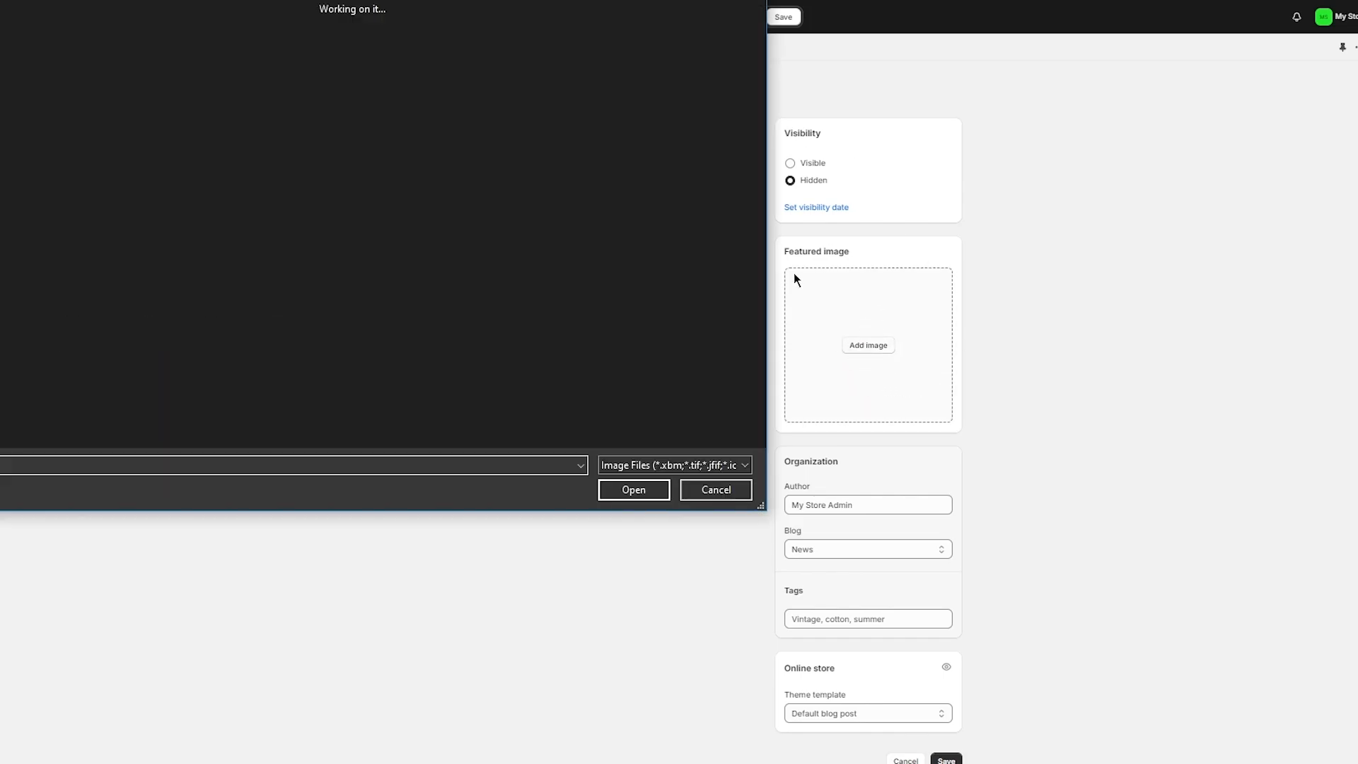
scroll(563, 187, down, 10)
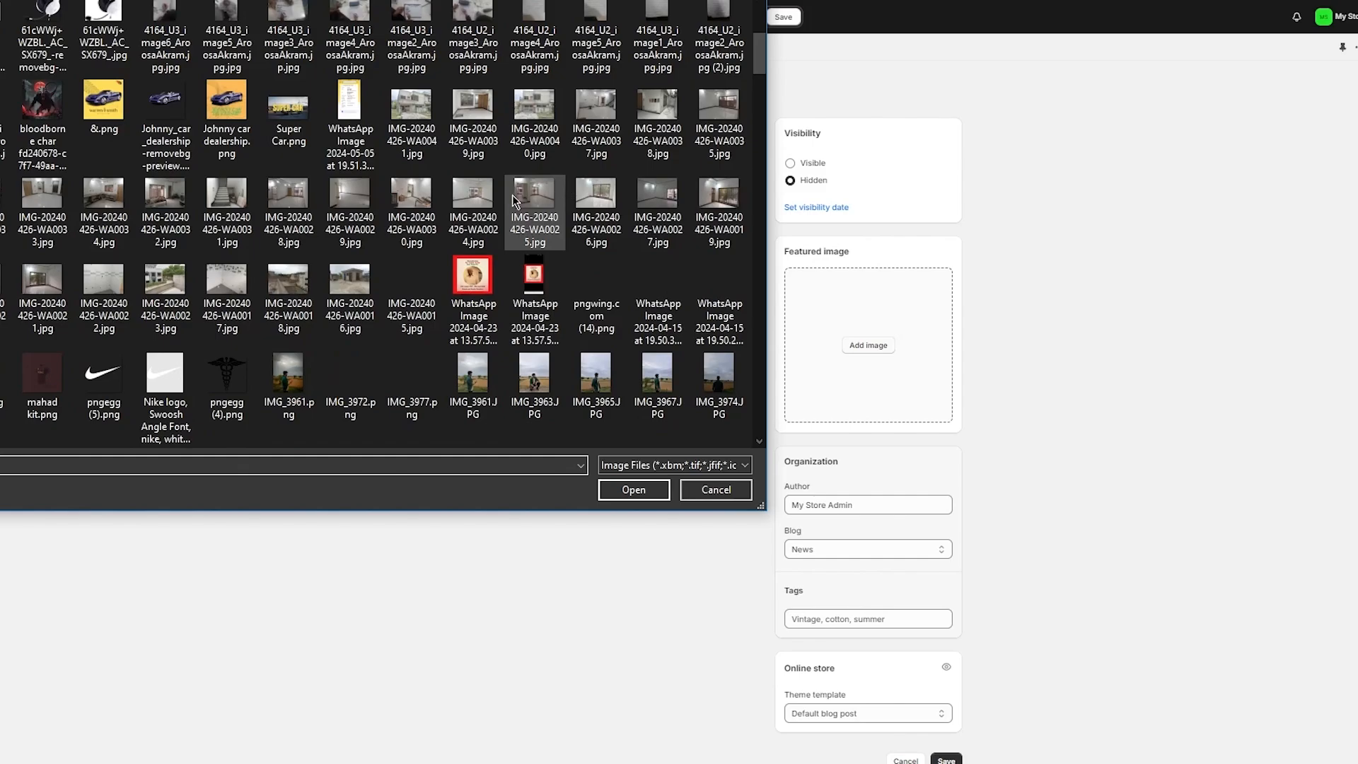
scroll(405, 192, up, 3)
scroll(425, 177, up, 3)
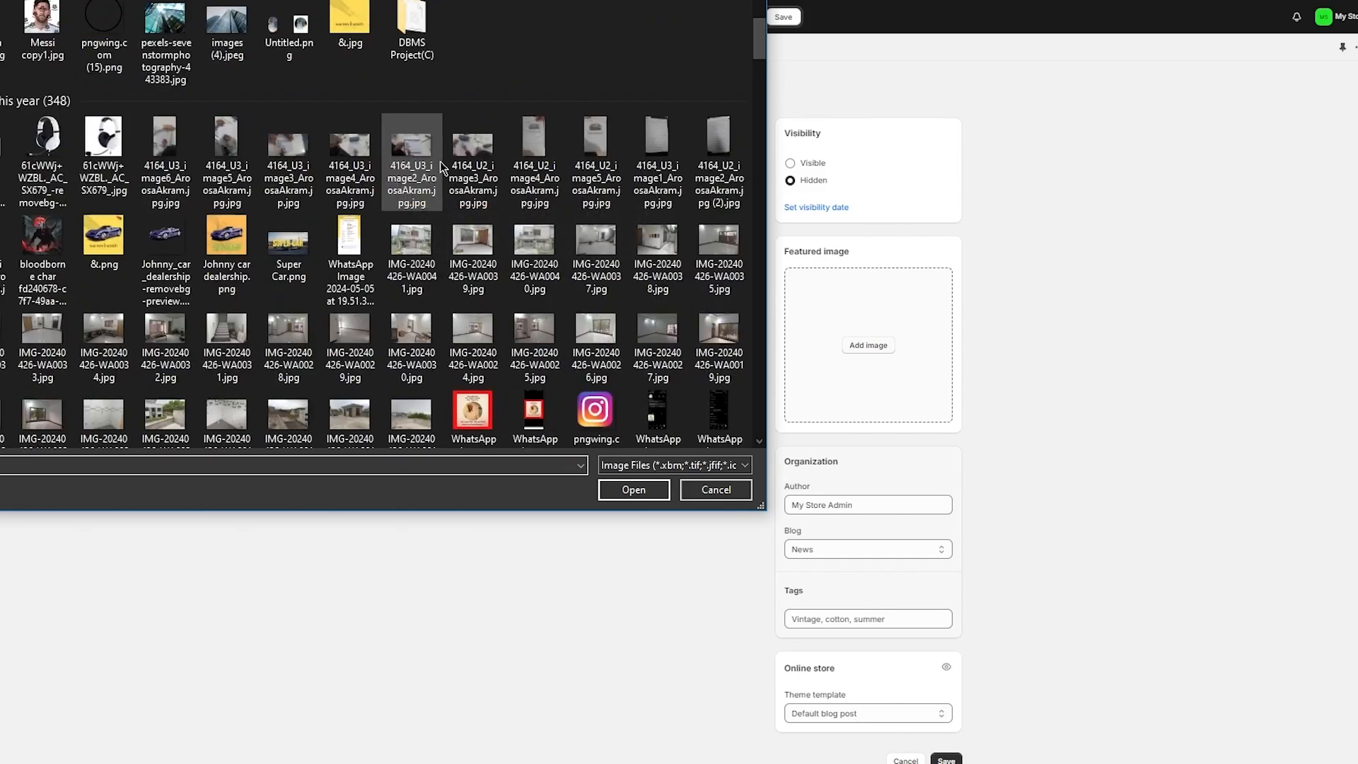
scroll(454, 147, down, 3)
scroll(354, 212, down, 3)
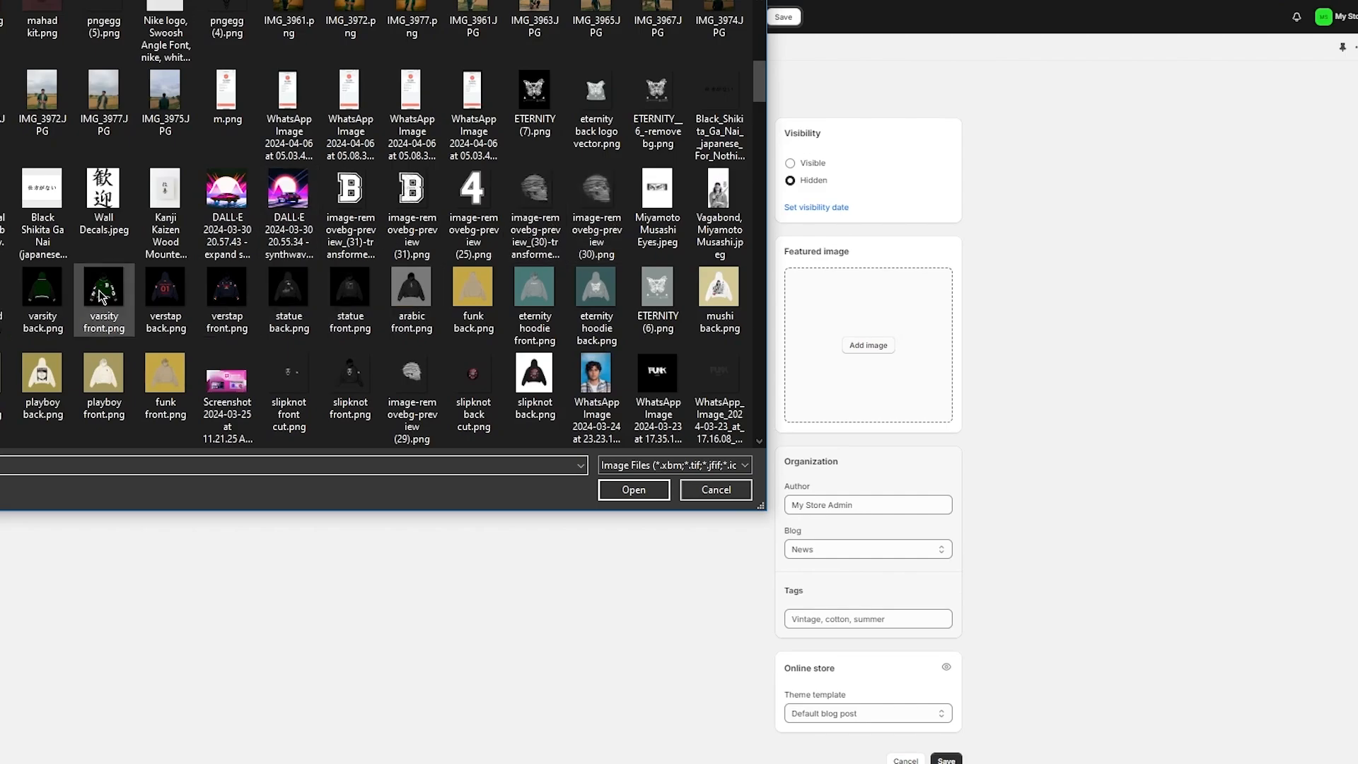
click(44, 290)
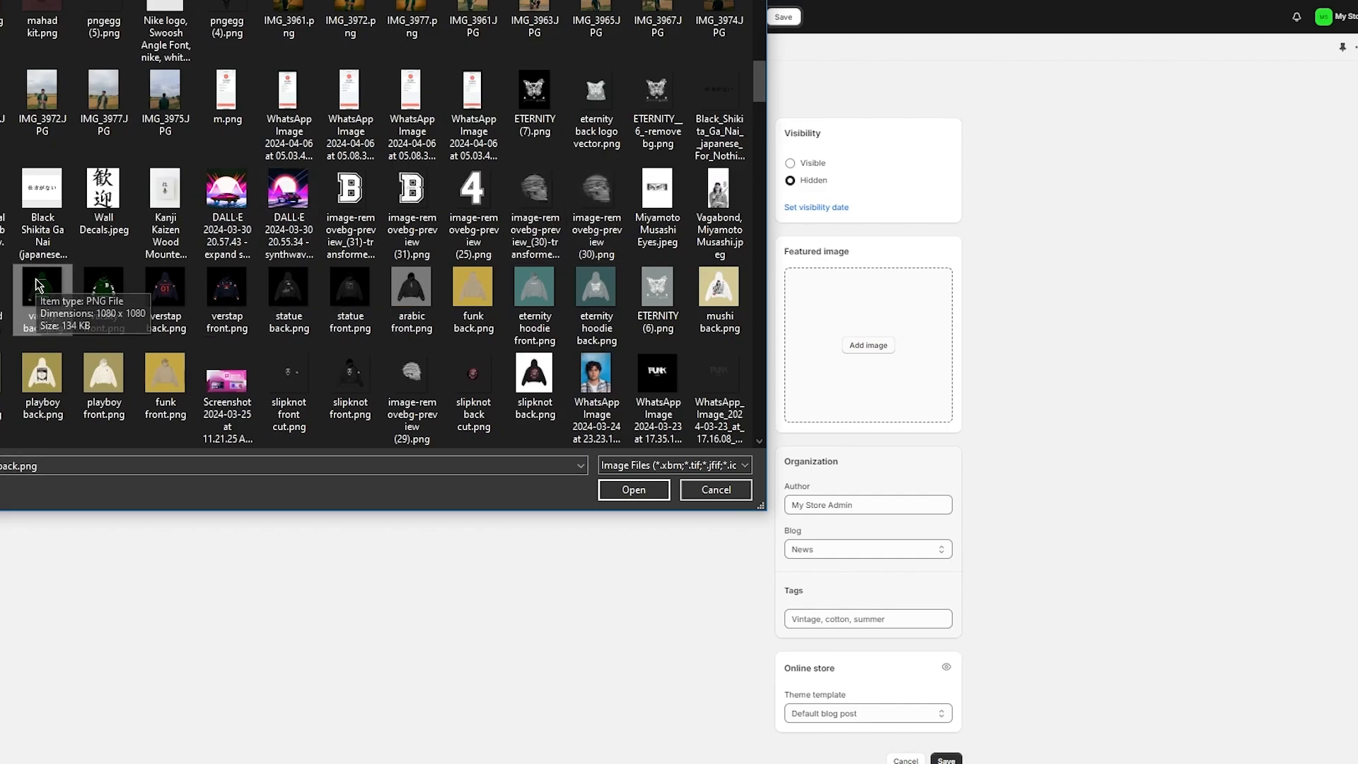
double_click(44, 296)
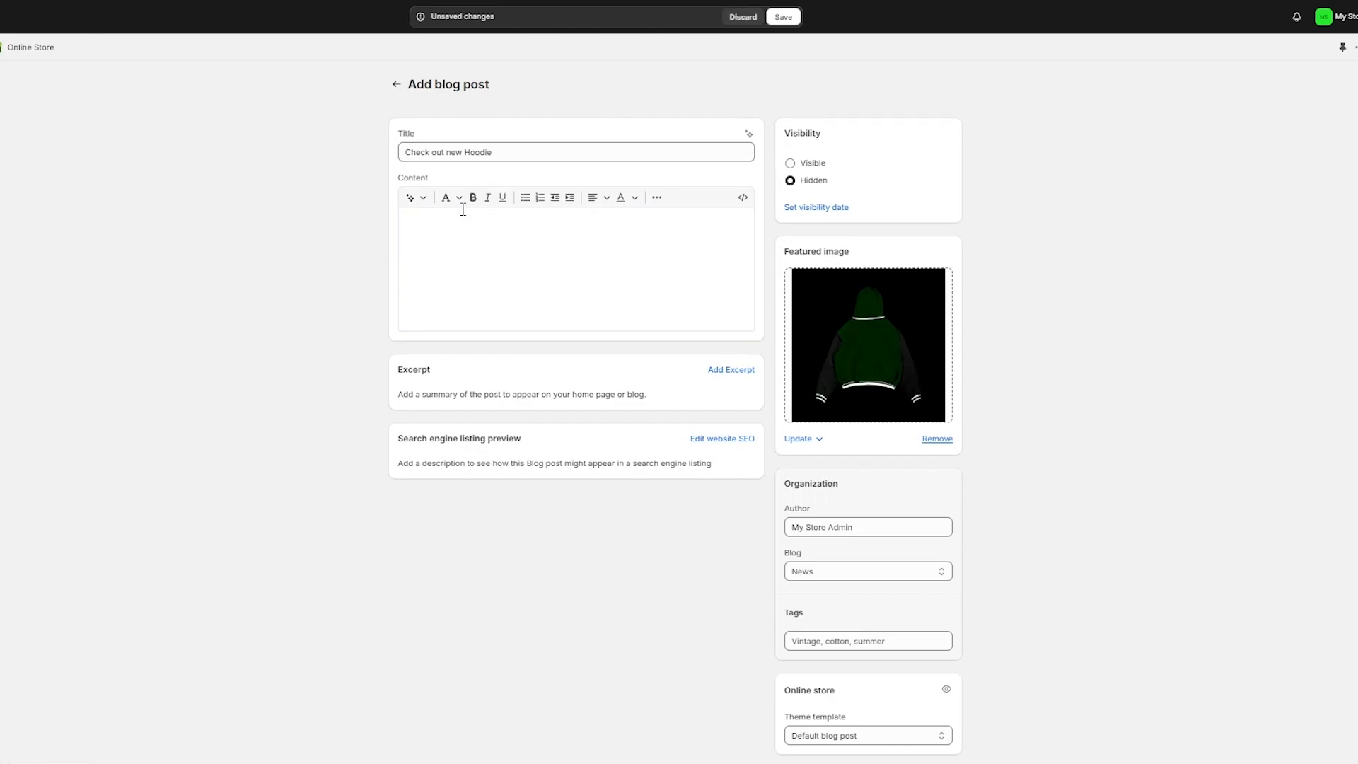
Step: Generate a Persuasive-toned AI article about 'my new cotton varsity hoodie' and keep it
click(410, 199)
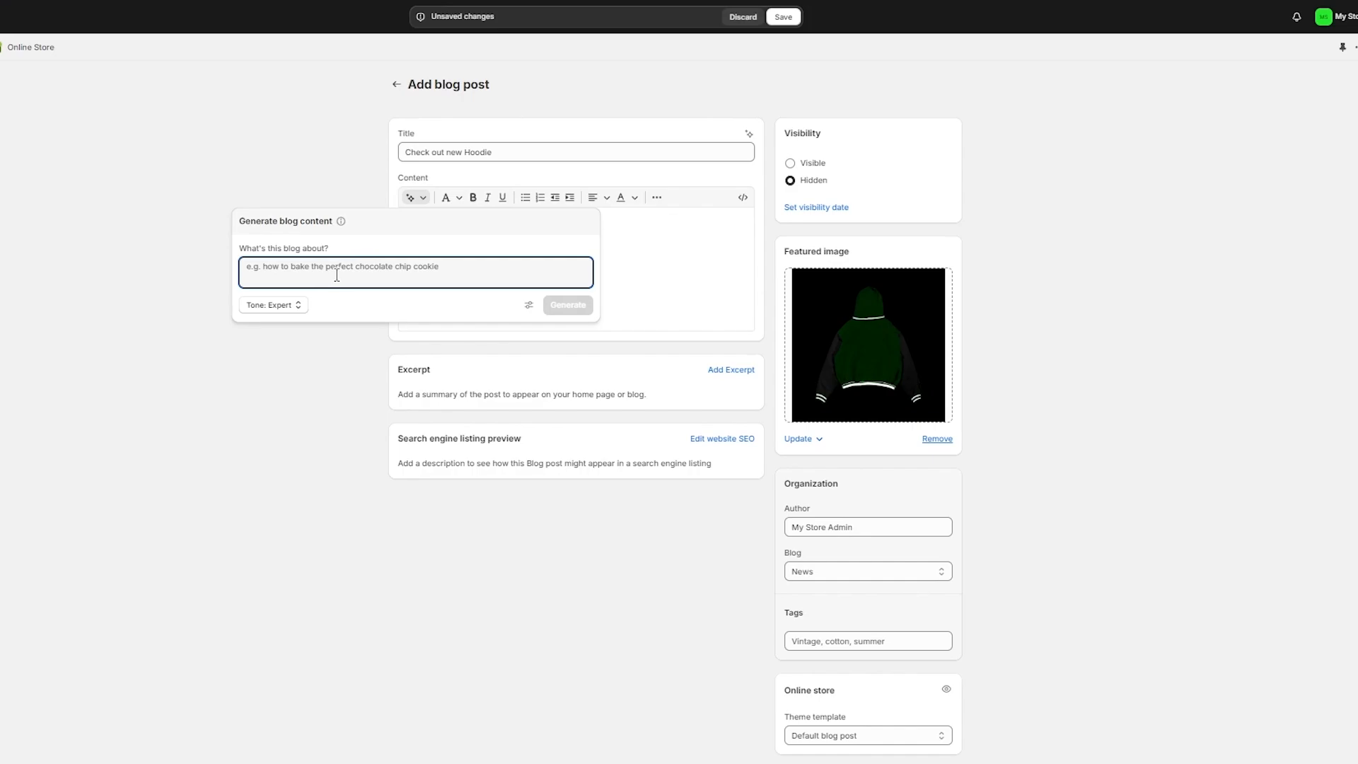
click(284, 311)
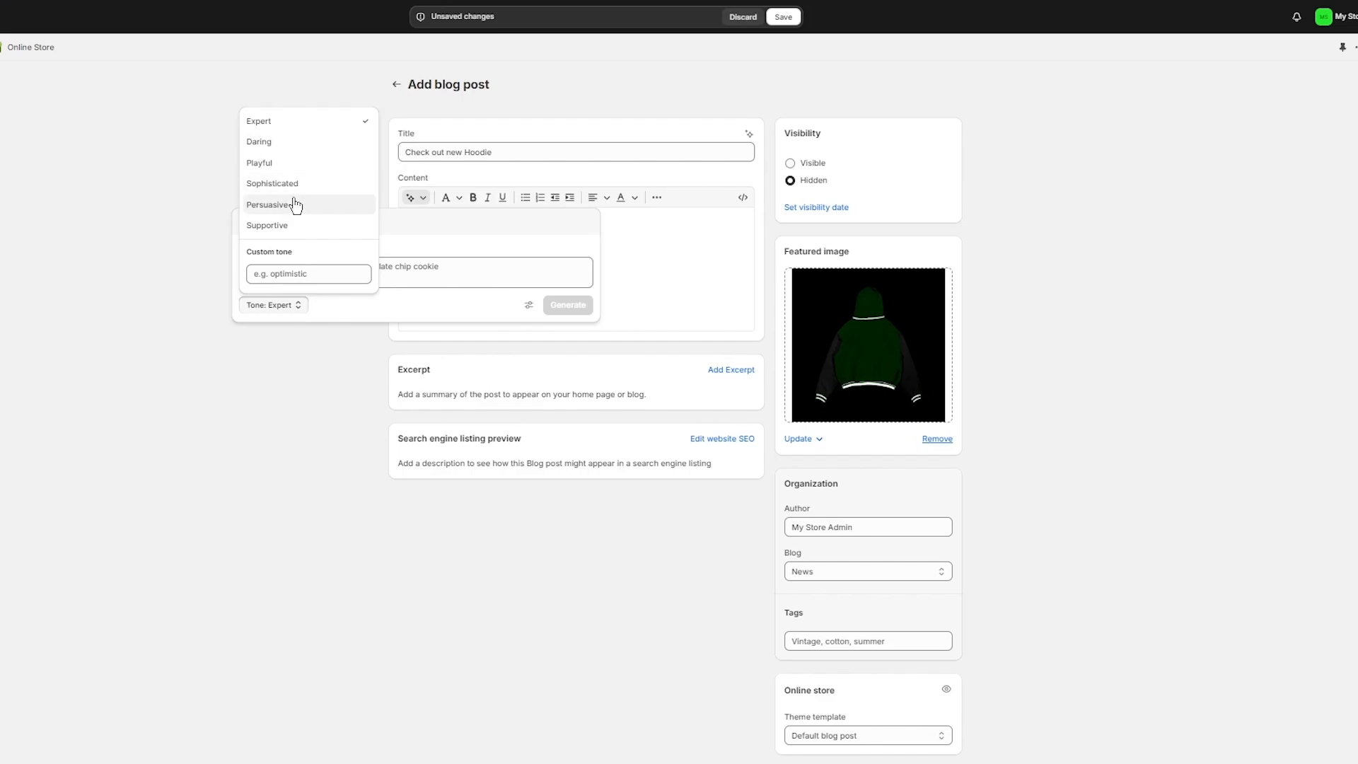
click(296, 205)
click(351, 267)
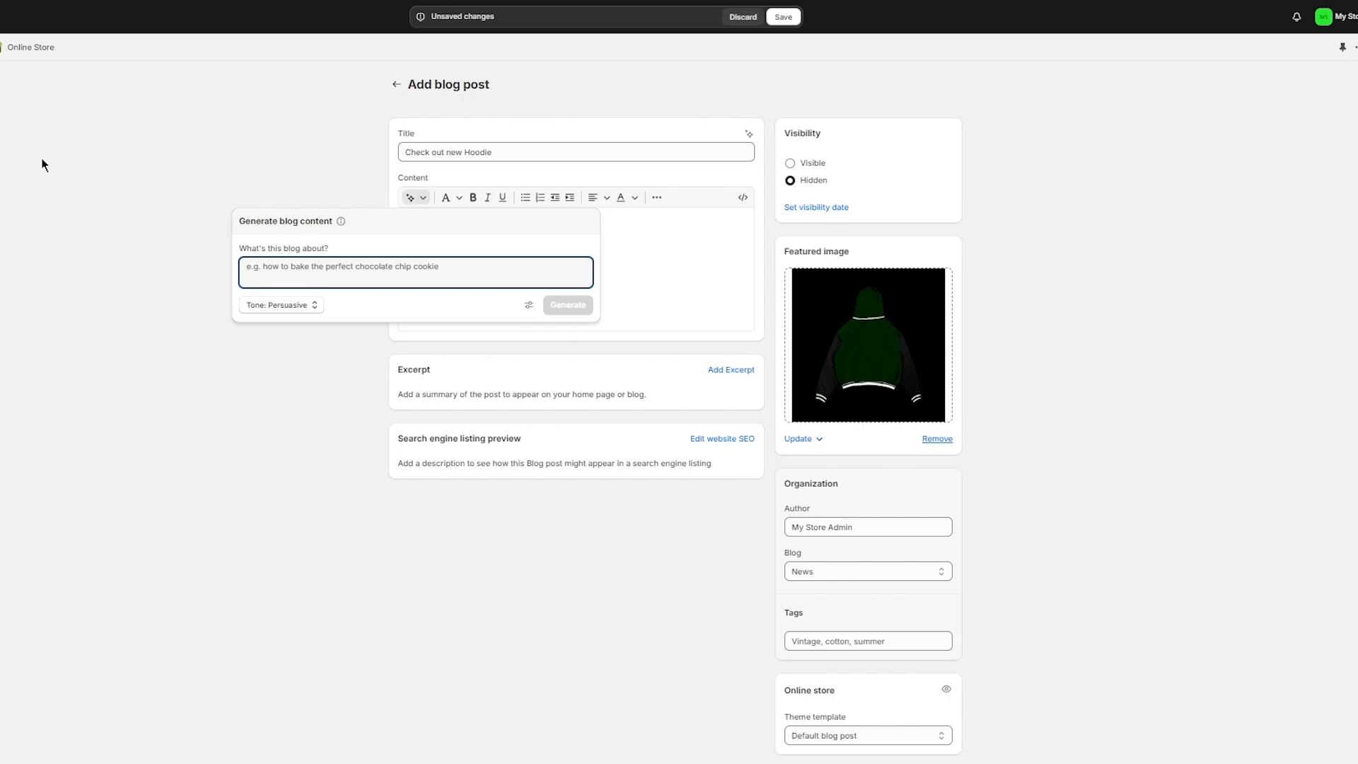
text(talking a)
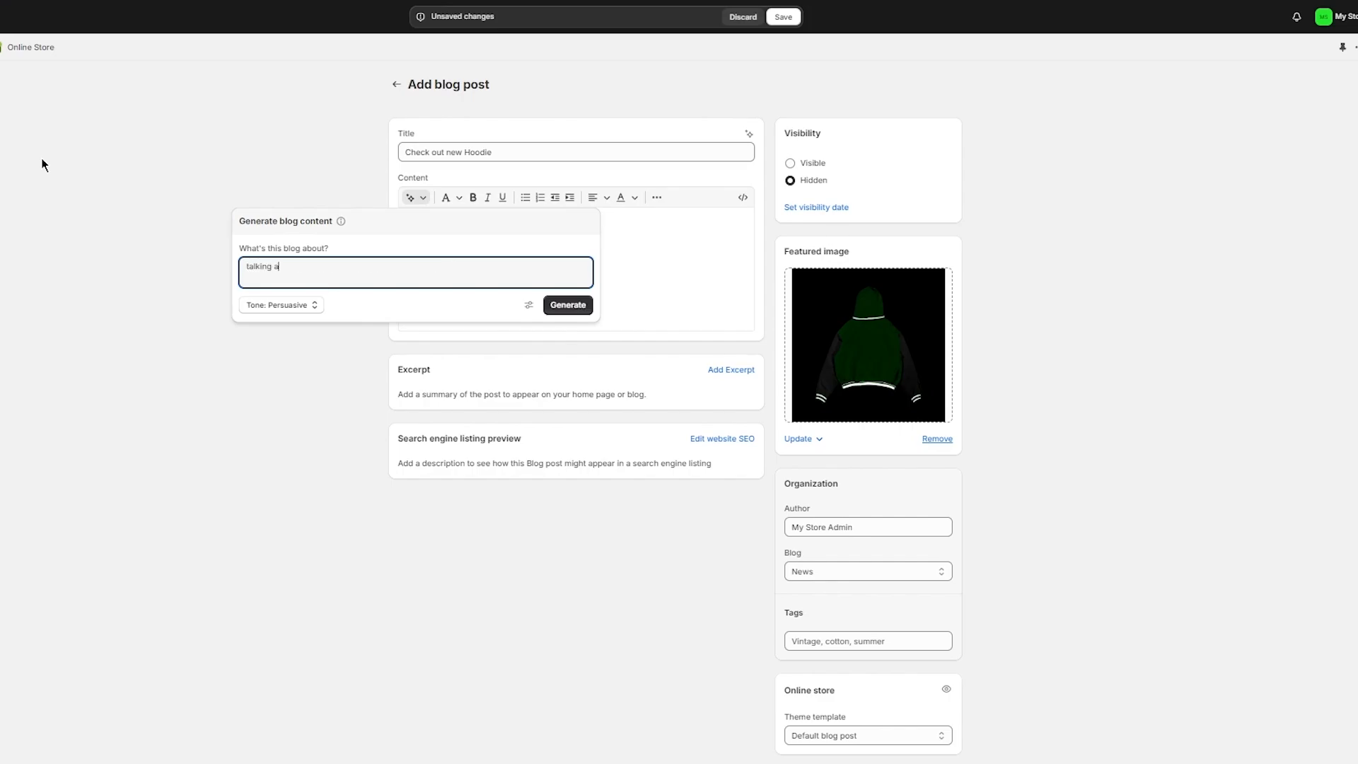
text(bout my new cotton varsity hoodie)
click(576, 306)
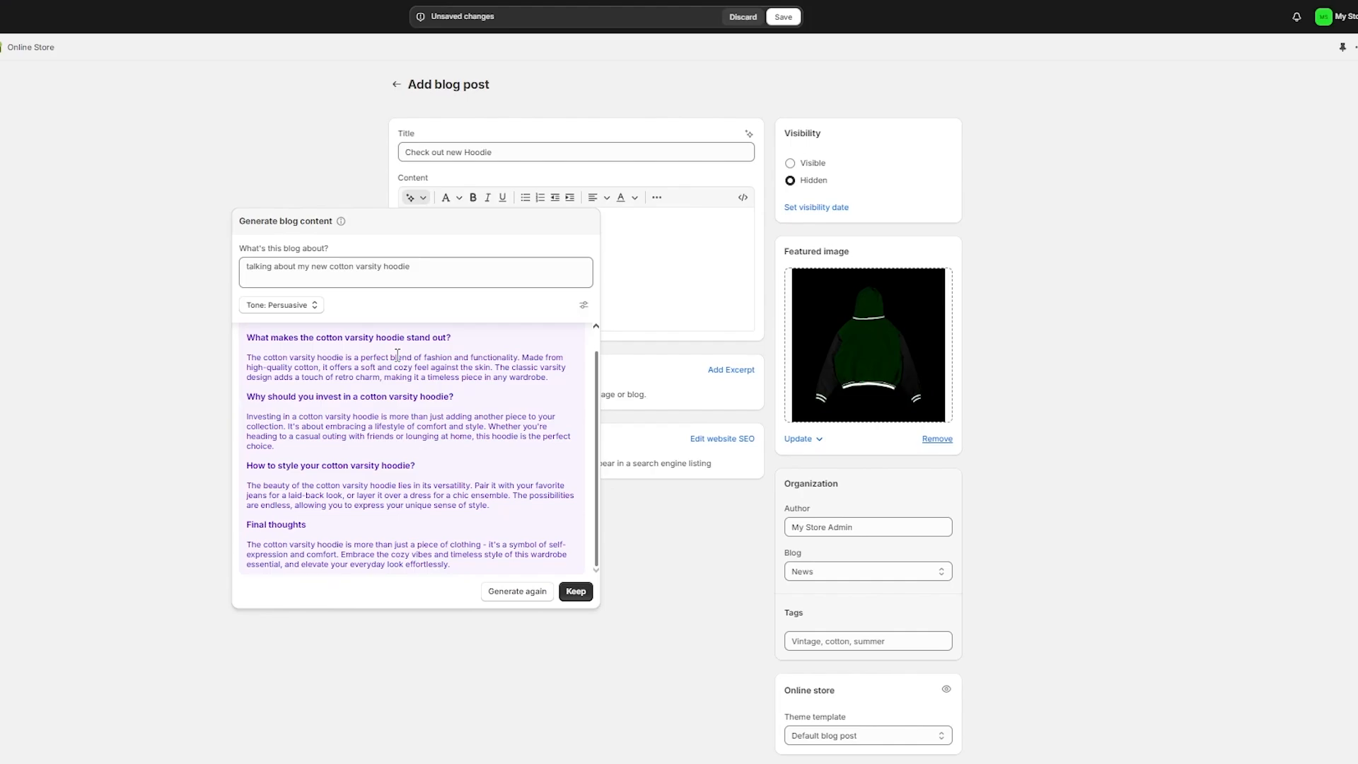
click(575, 591)
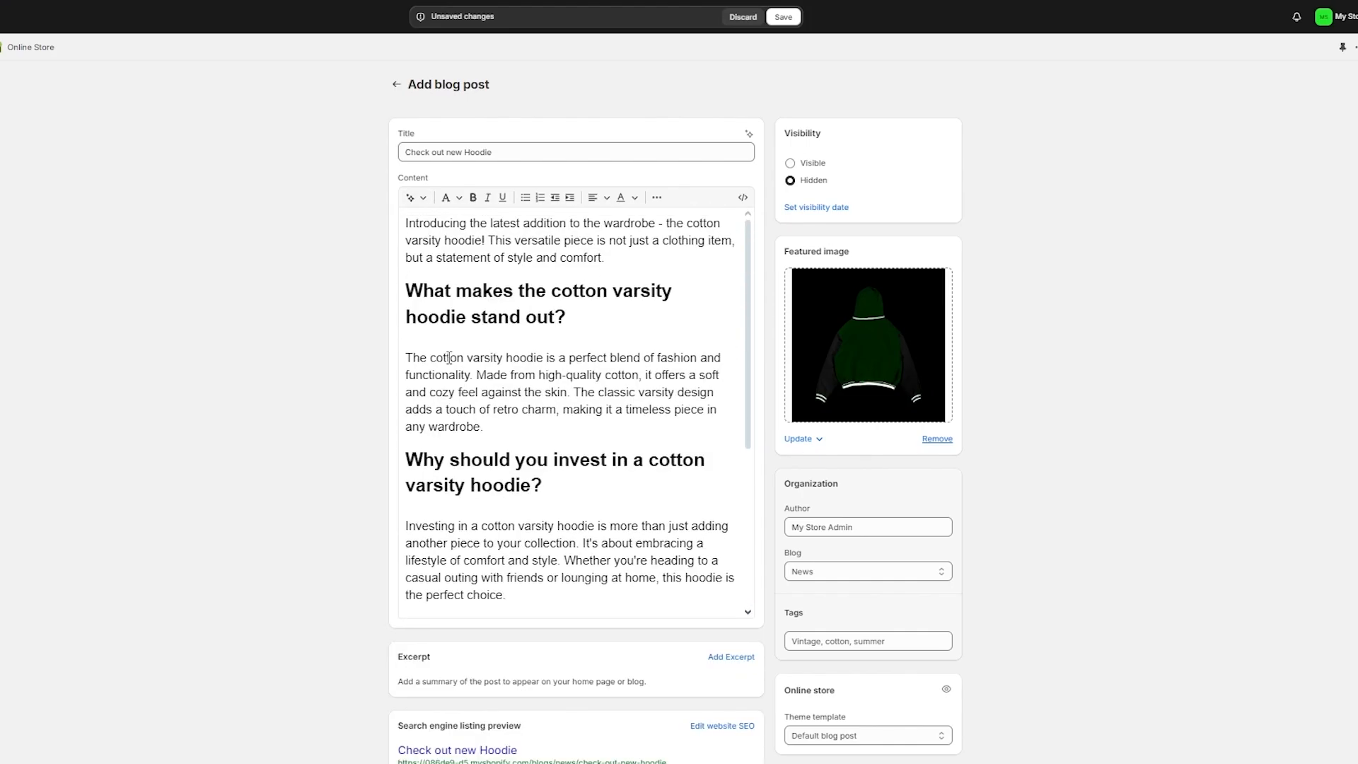
Step: Set the hoodie post to Visible, save it, and go back to Blog posts
scroll(698, 323, down, 5)
scroll(231, 363, down, 3)
scroll(245, 355, up, 3)
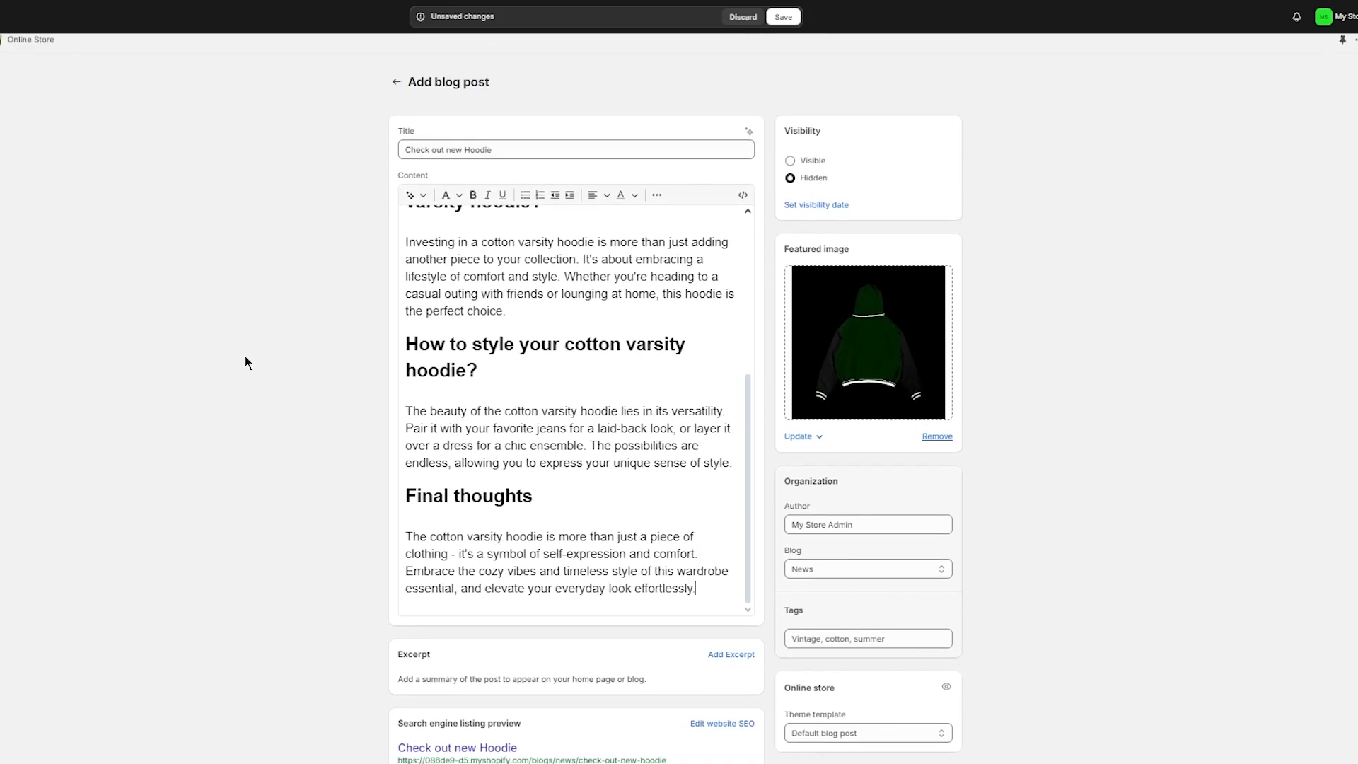
click(814, 164)
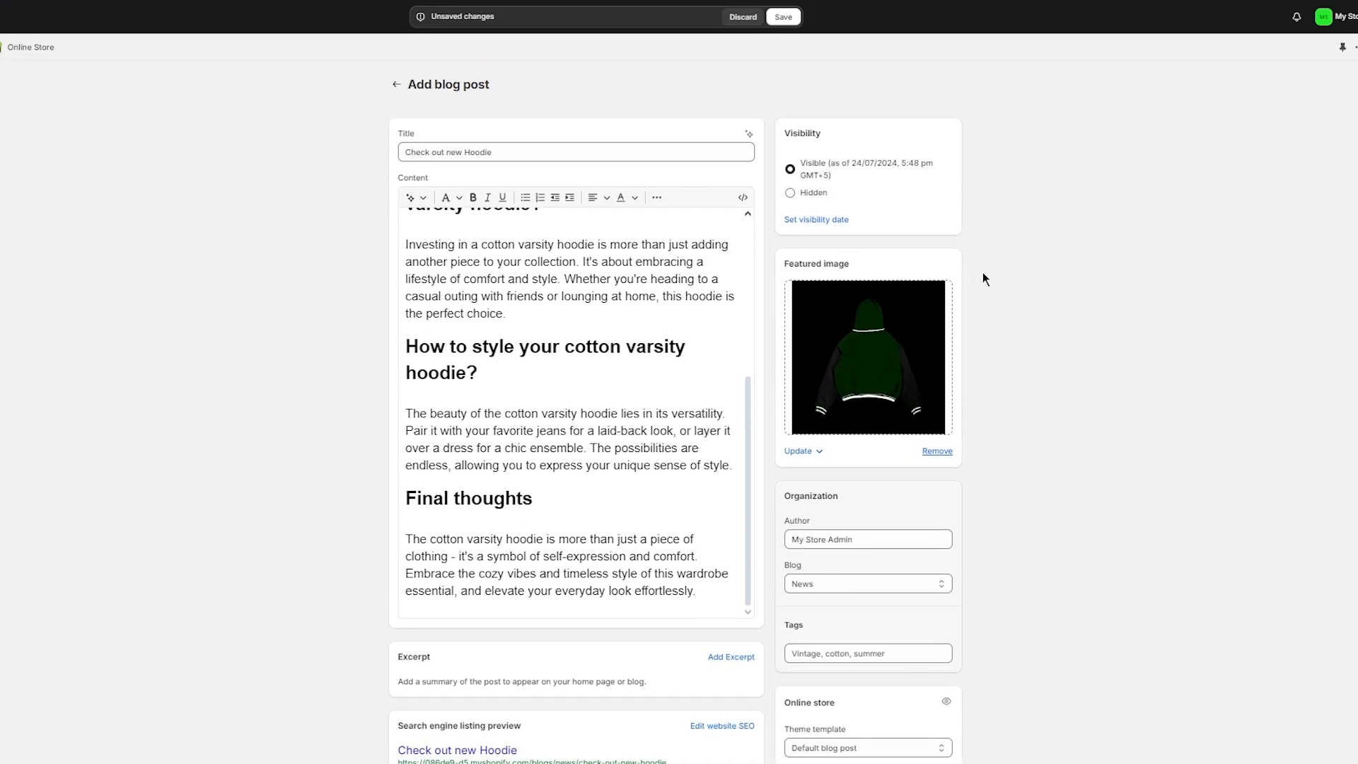
scroll(983, 278, down, 2)
click(947, 753)
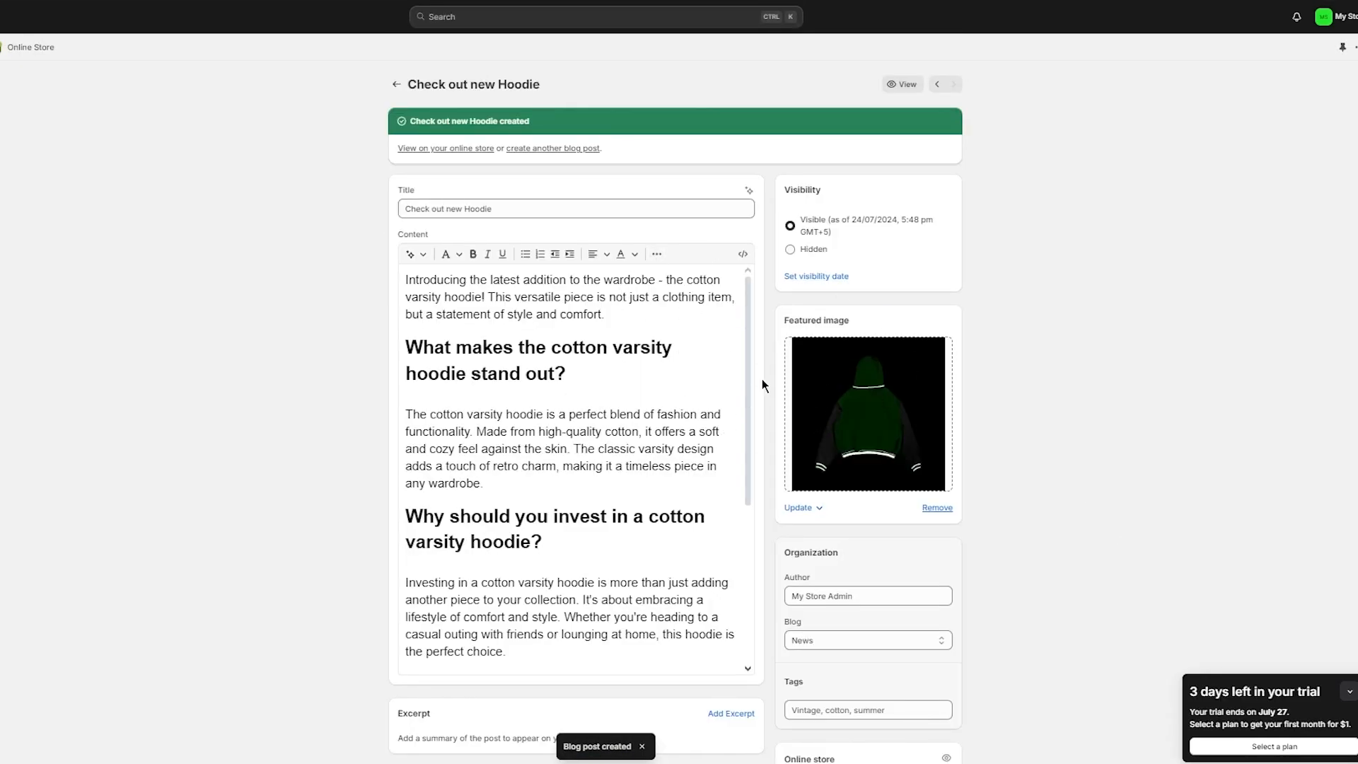
click(397, 84)
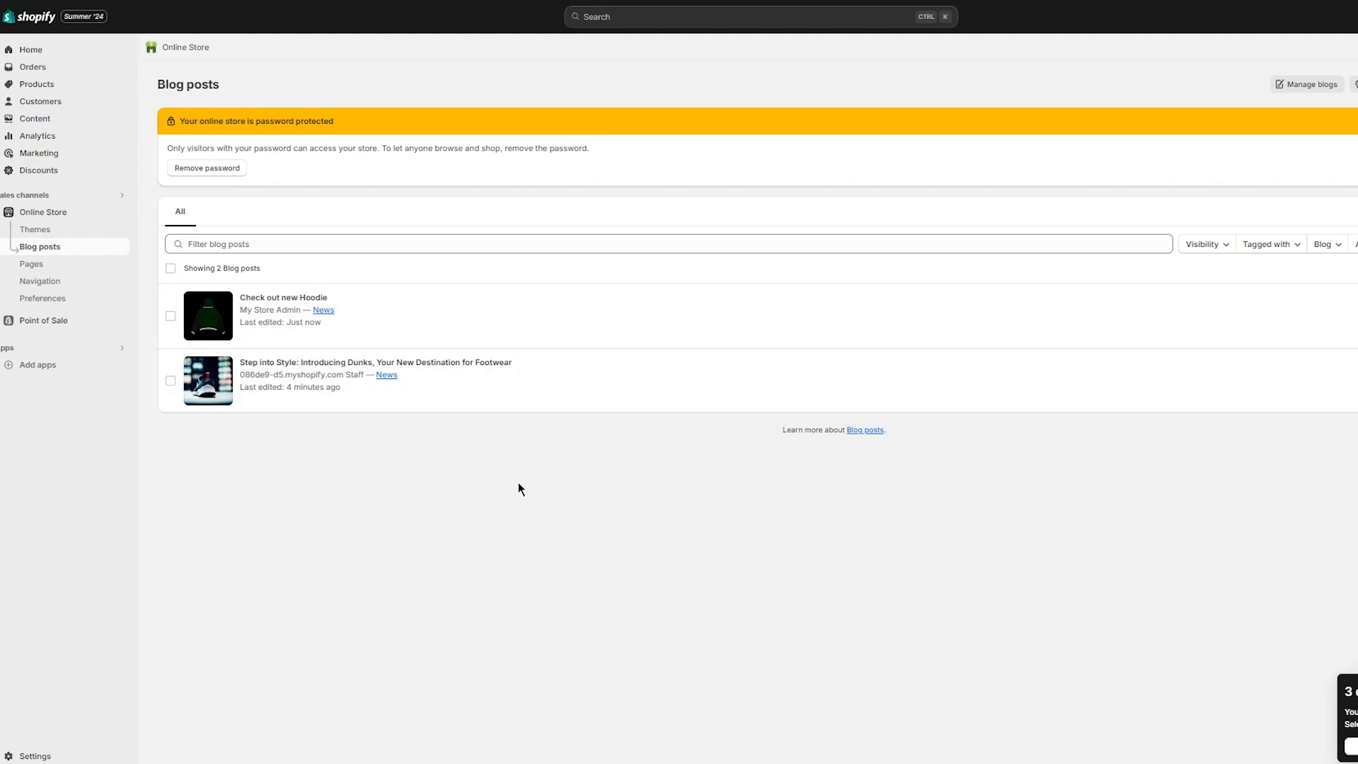
Step: Open the live Dawn theme in the theme editor from Online Store > Themes
click(37, 212)
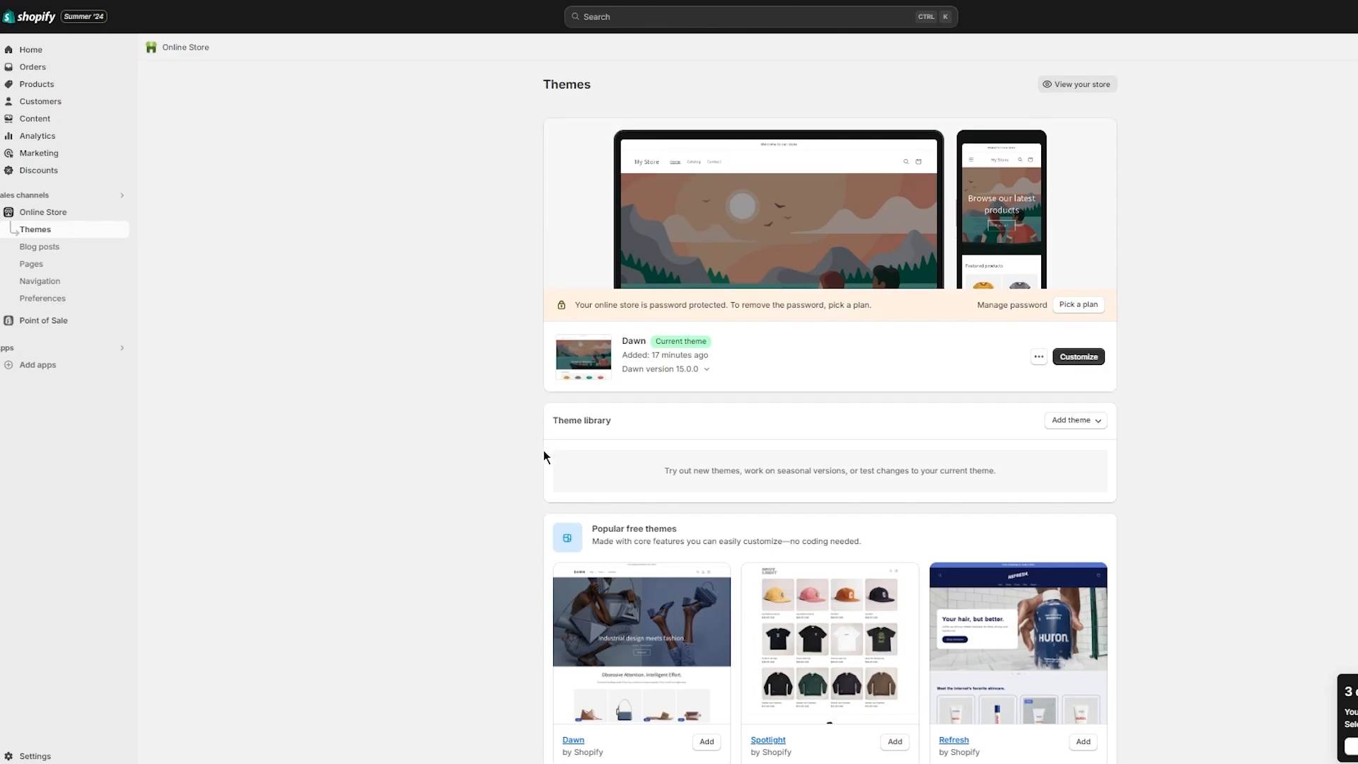
click(1089, 361)
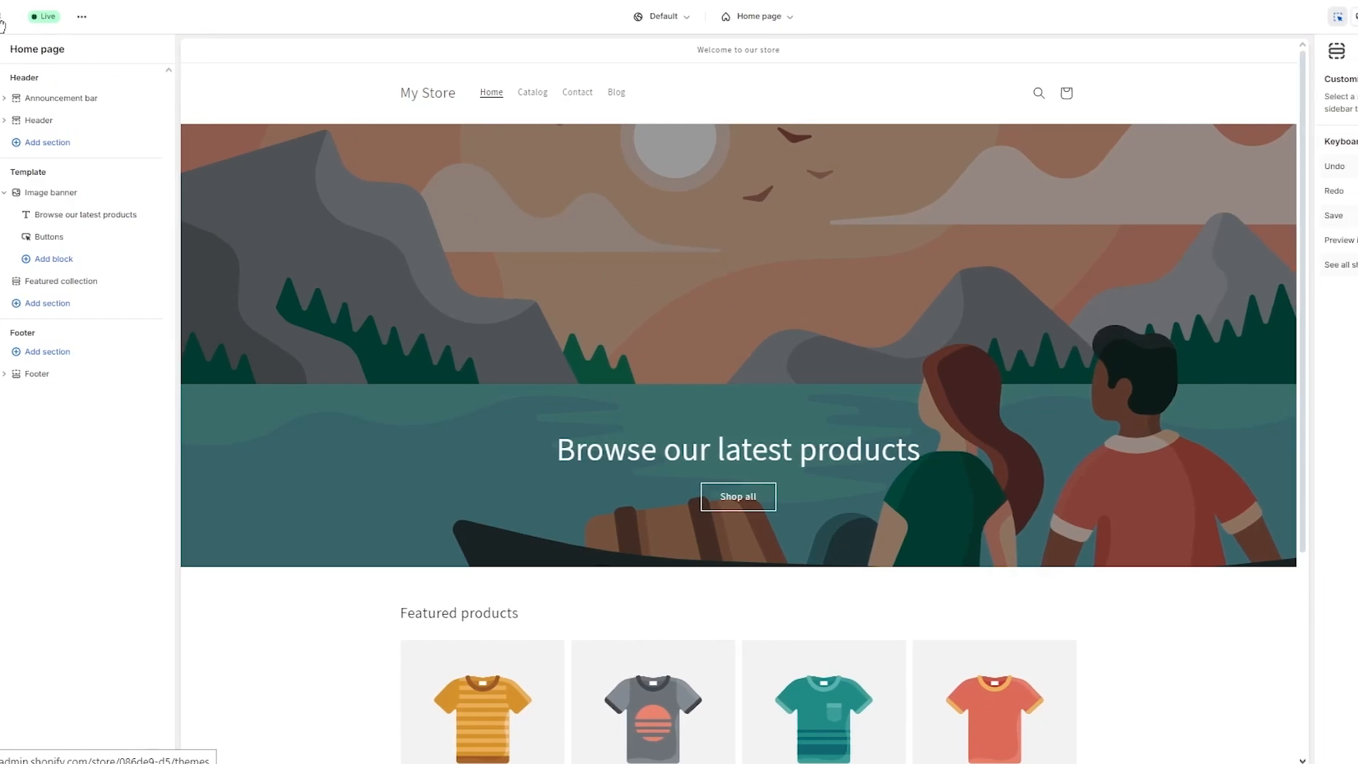
scroll(976, 229, down, 5)
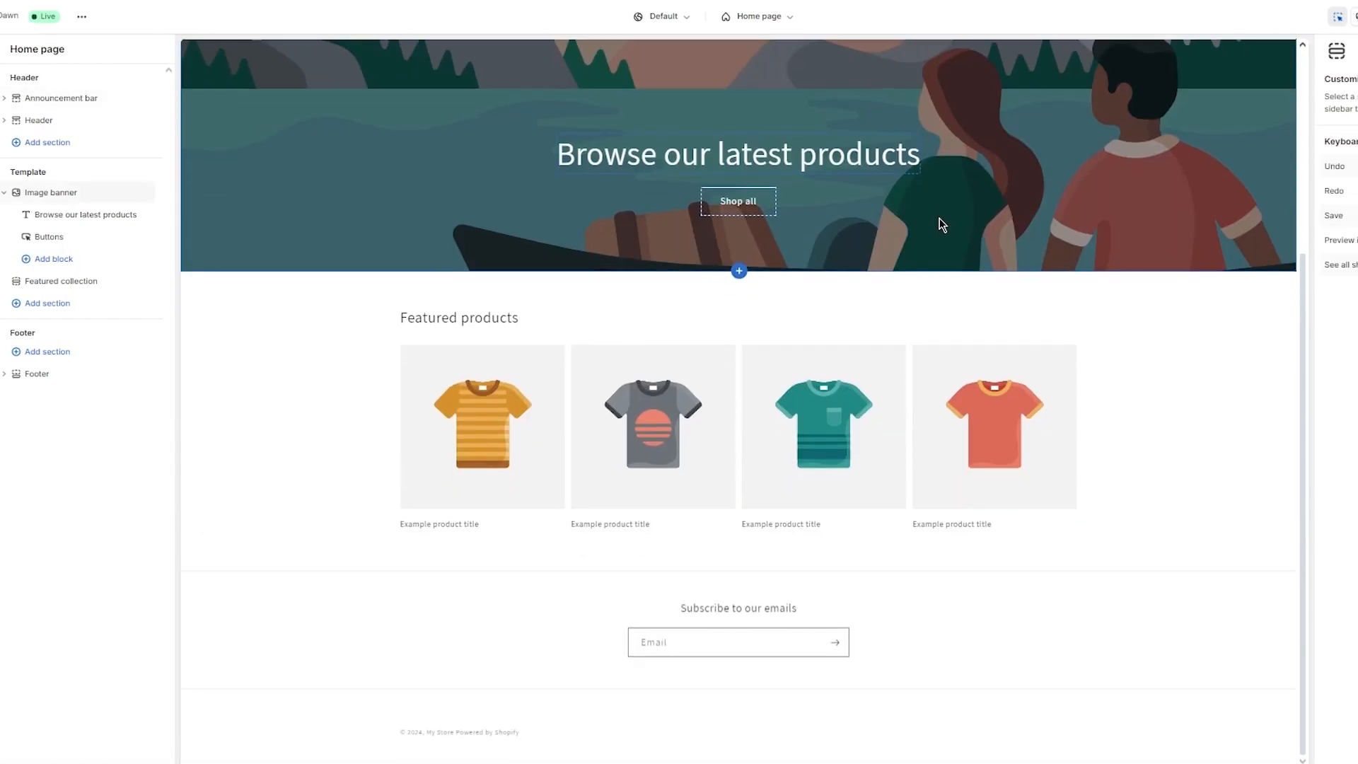
scroll(801, 221, up, 5)
click(757, 17)
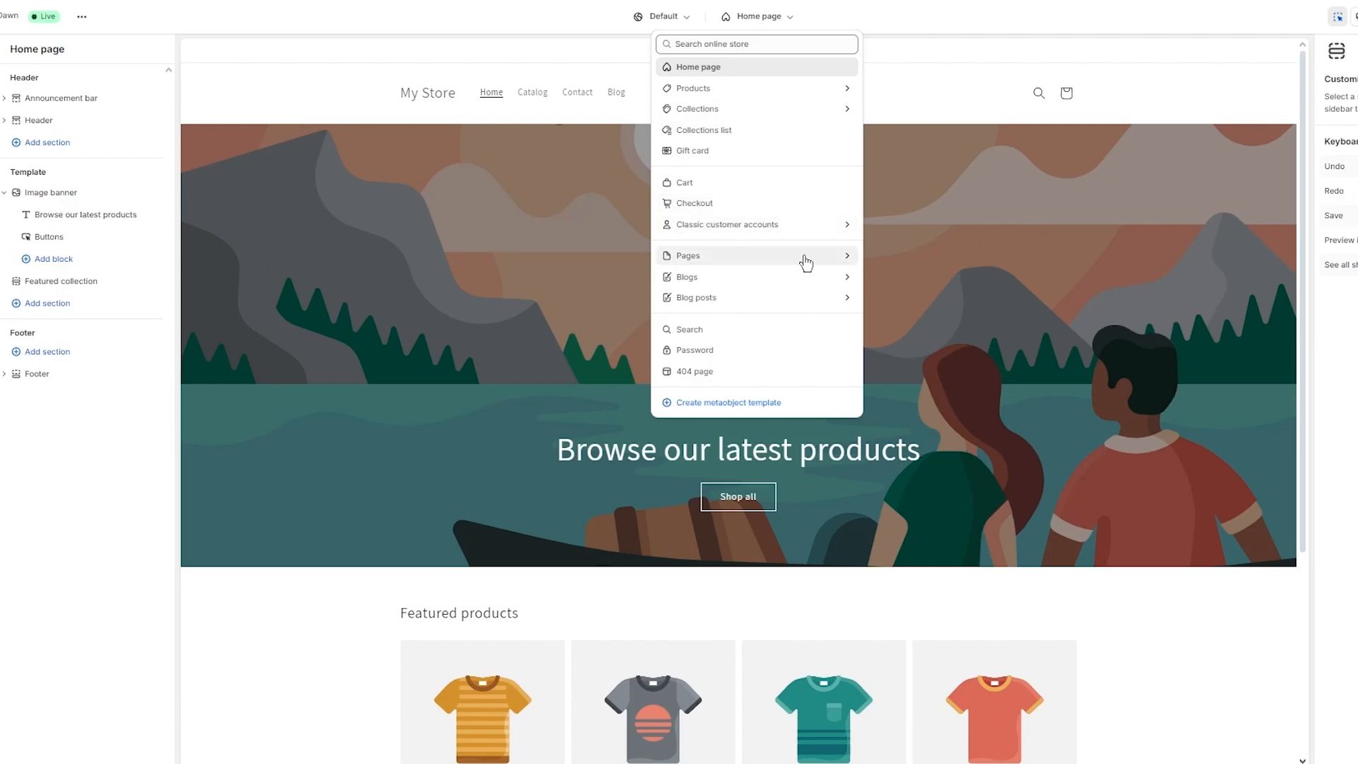
click(849, 283)
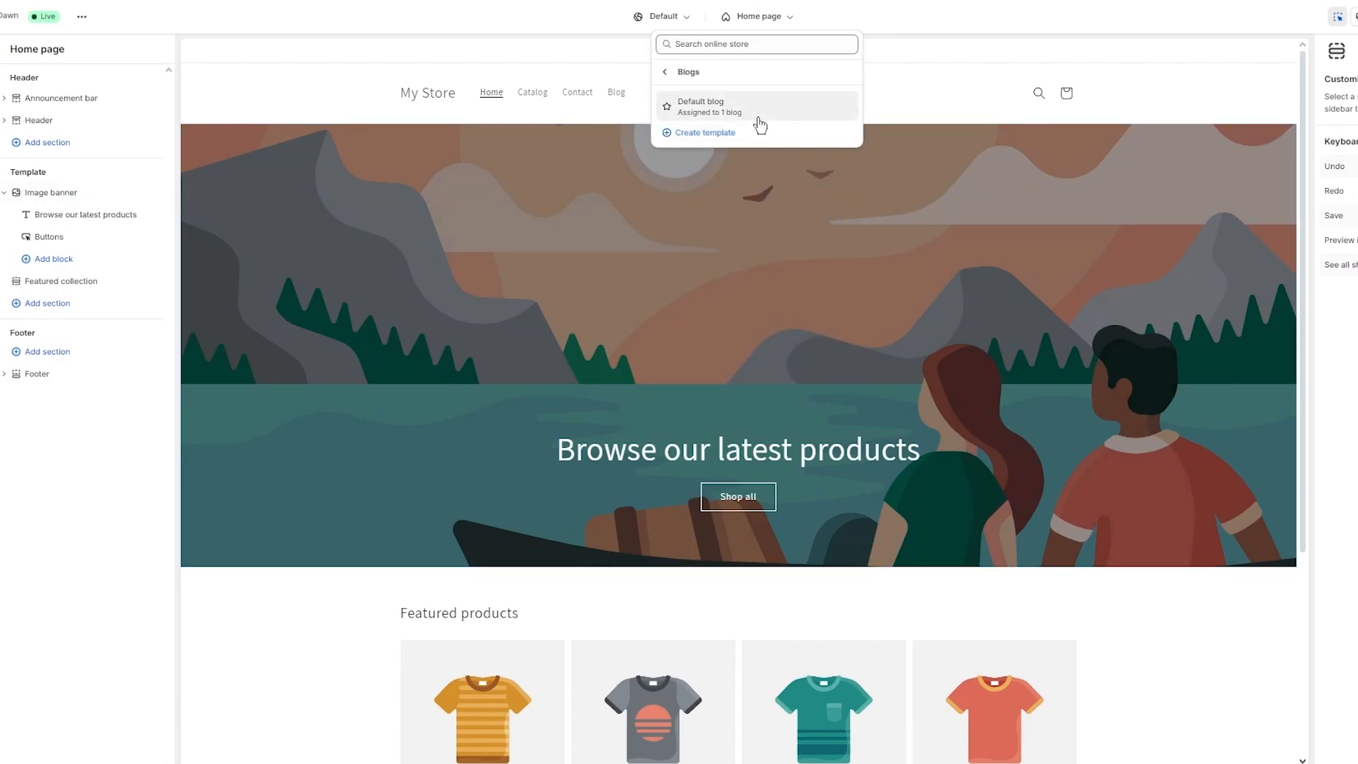
click(757, 117)
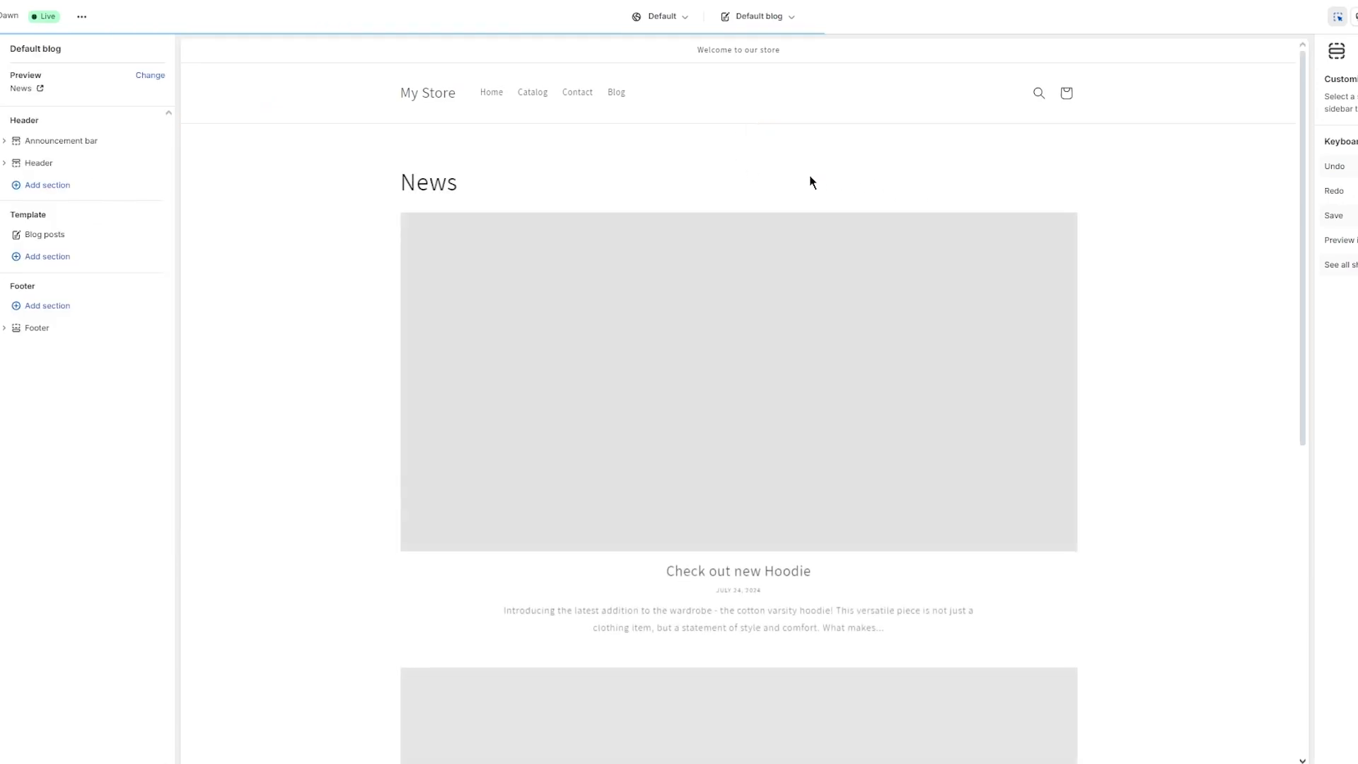
scroll(748, 241, down, 8)
scroll(843, 239, up, 8)
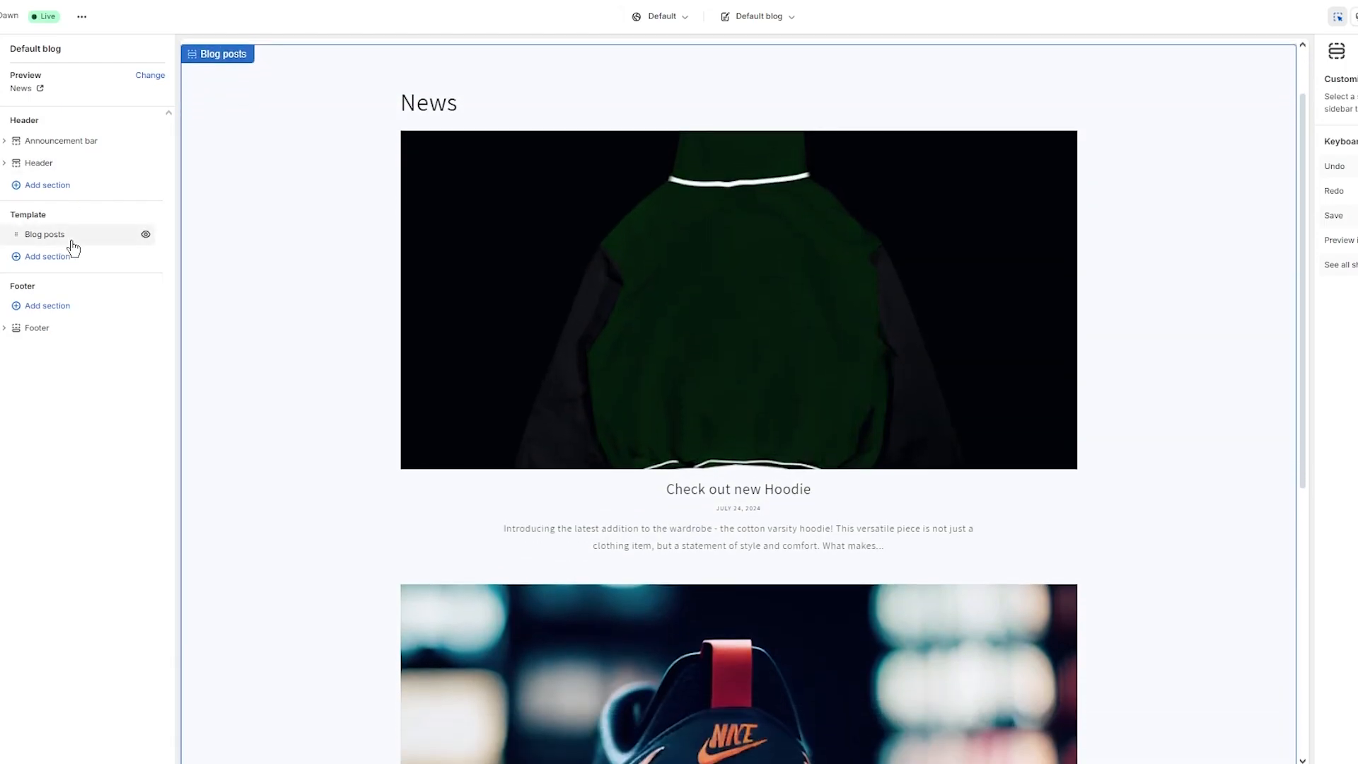
drag(70, 241, 25, 234)
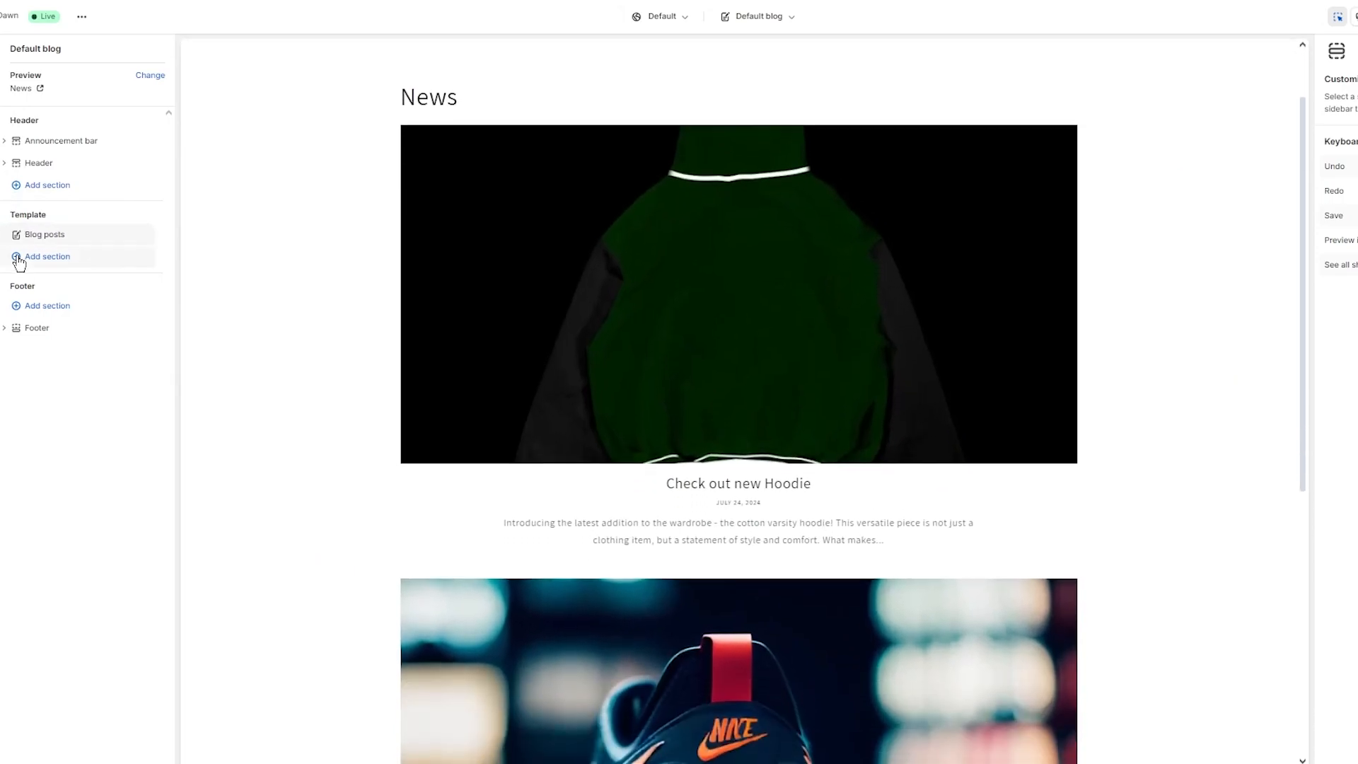
click(756, 17)
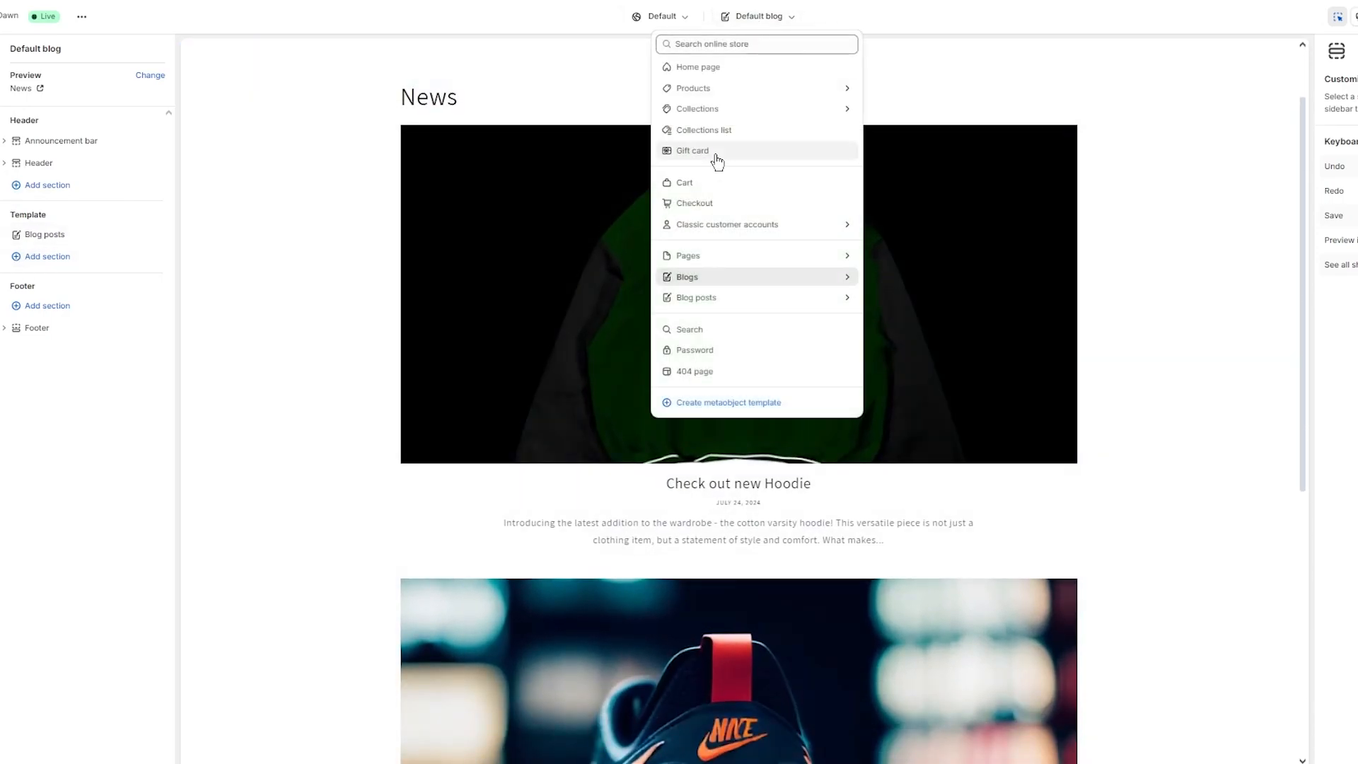
click(761, 256)
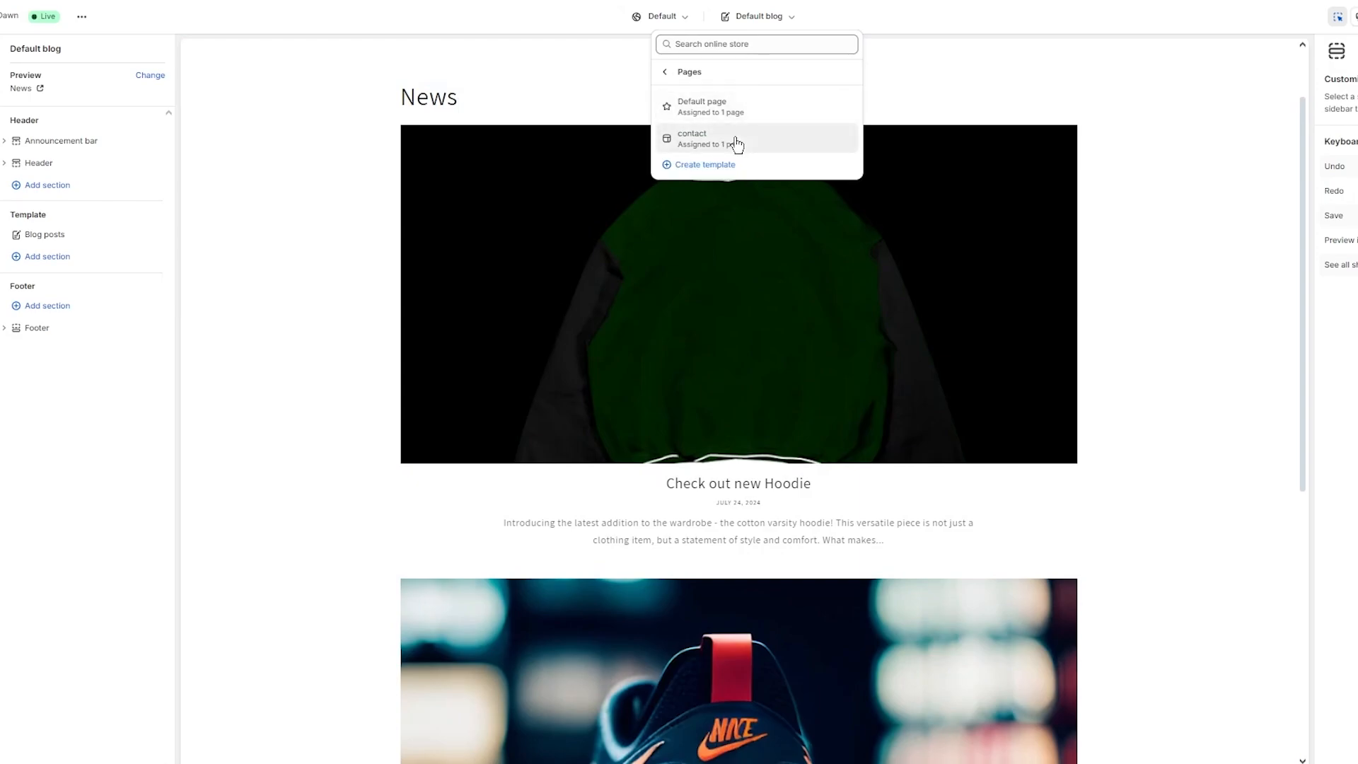
click(337, 17)
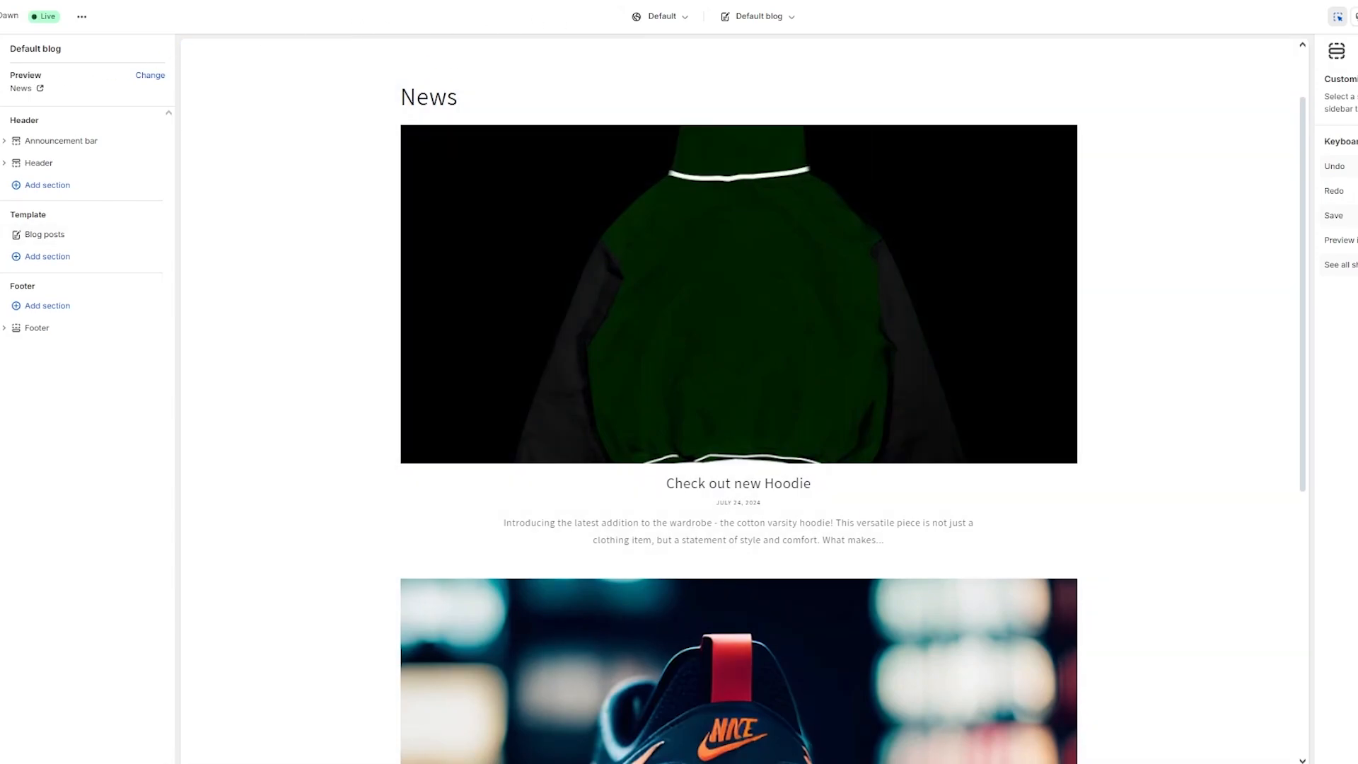
click(758, 16)
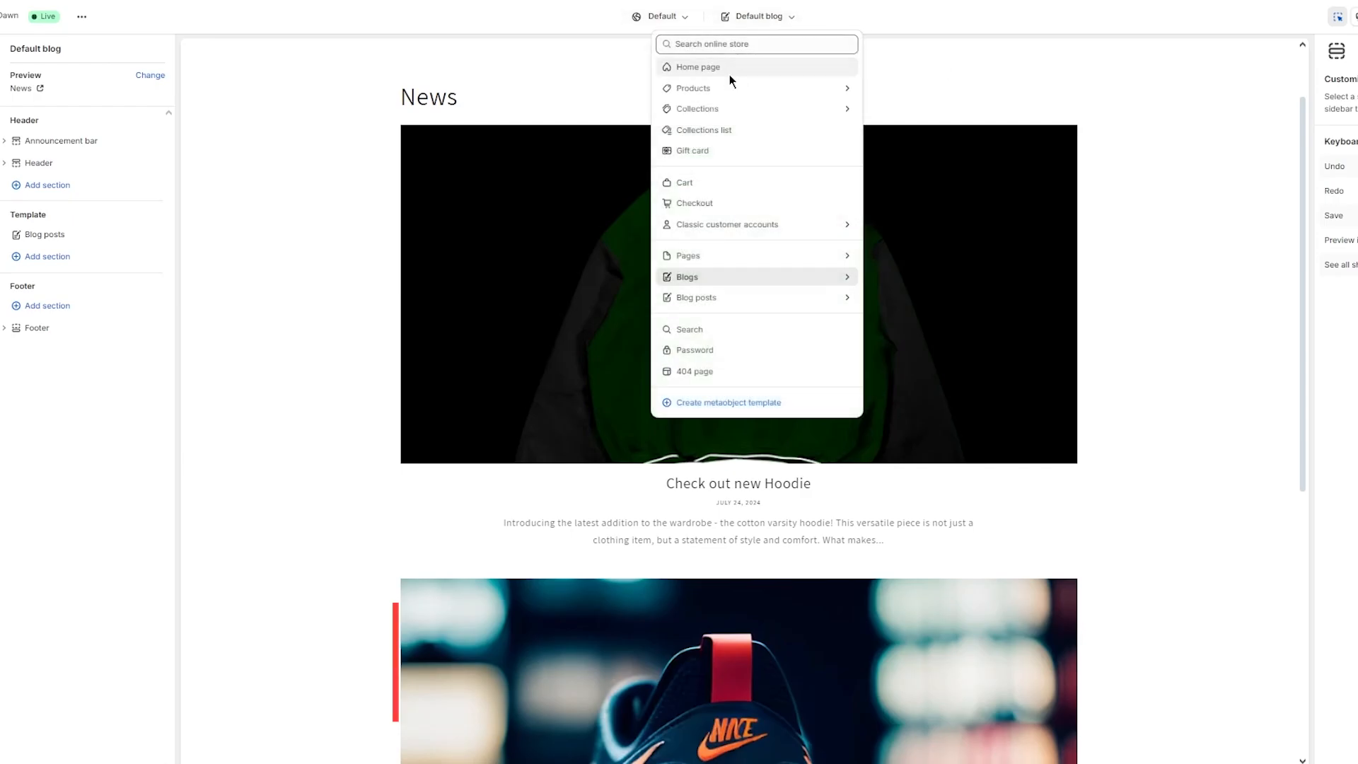
click(731, 75)
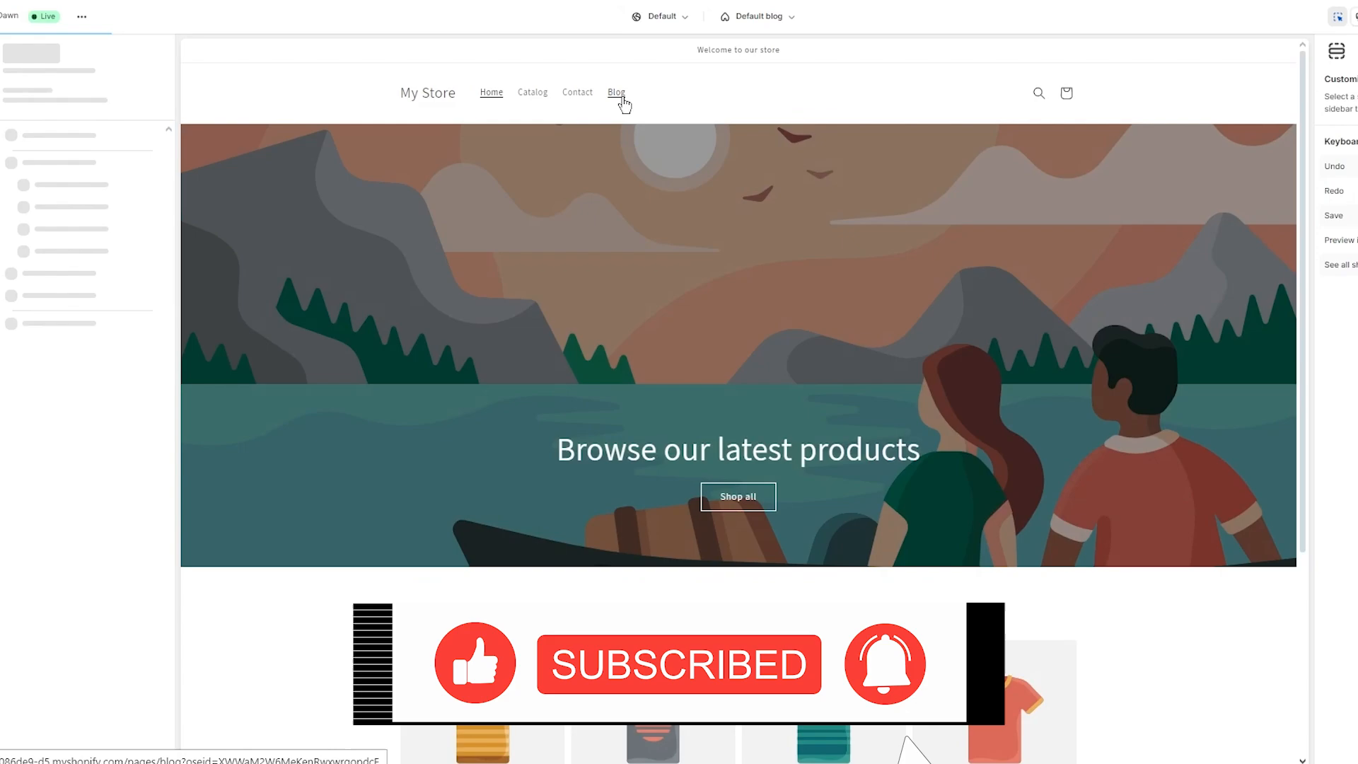
Step: Add a Blog posts section to the store's Blog page
click(623, 100)
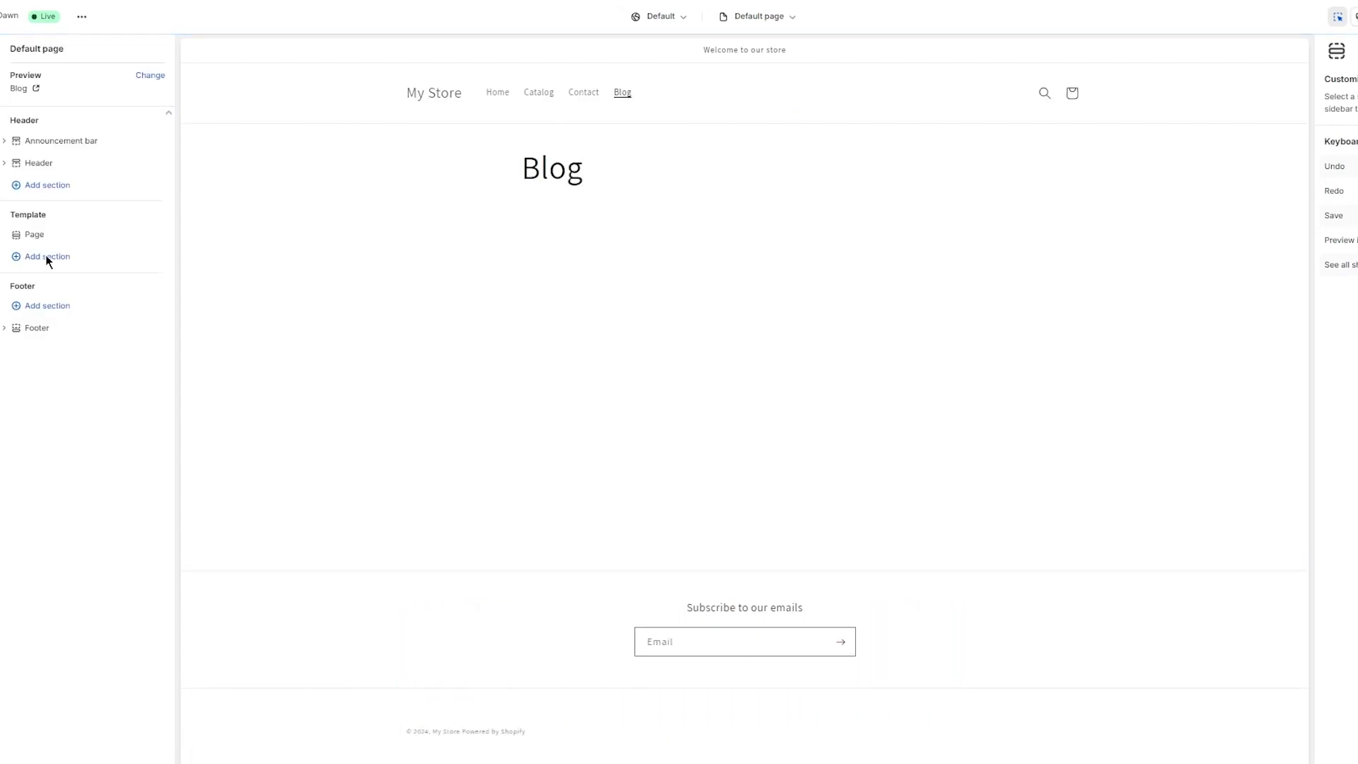
click(21, 258)
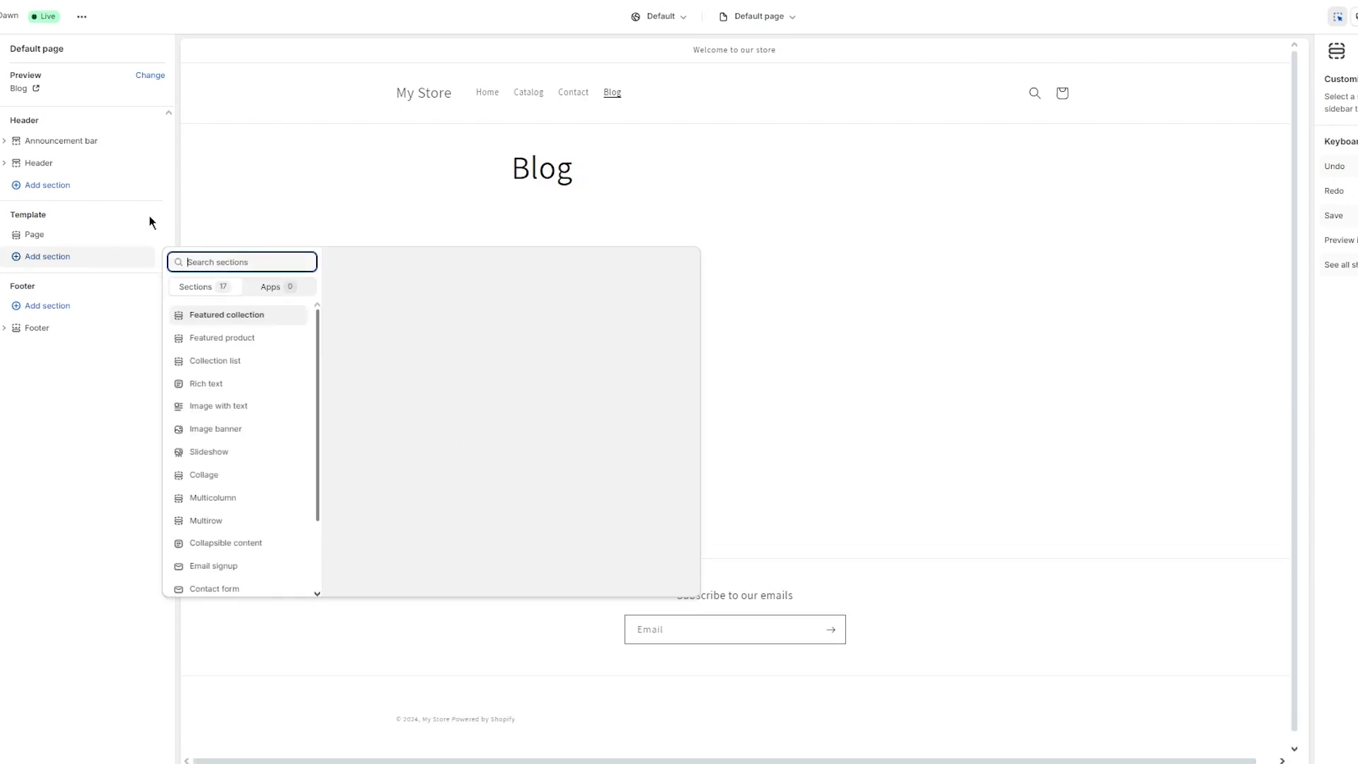
scroll(251, 345, down, 2)
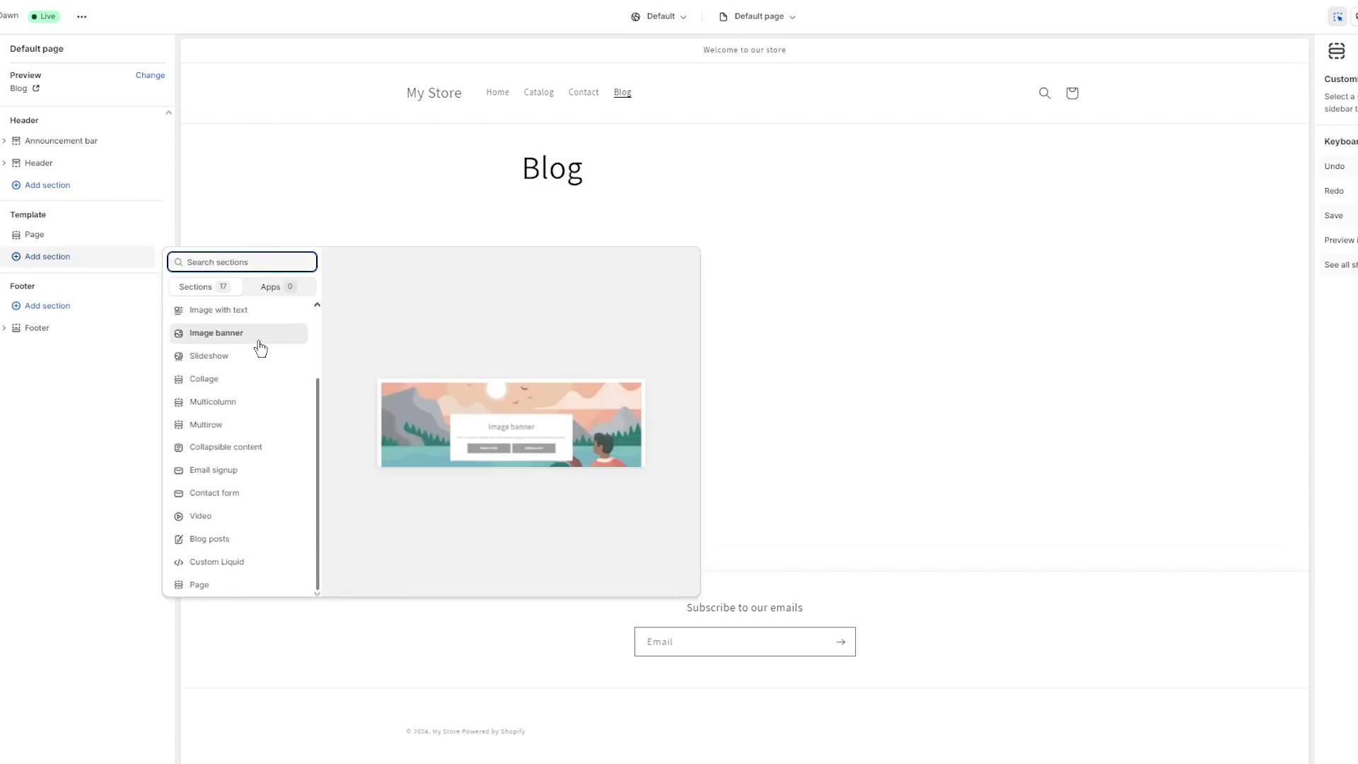
click(222, 539)
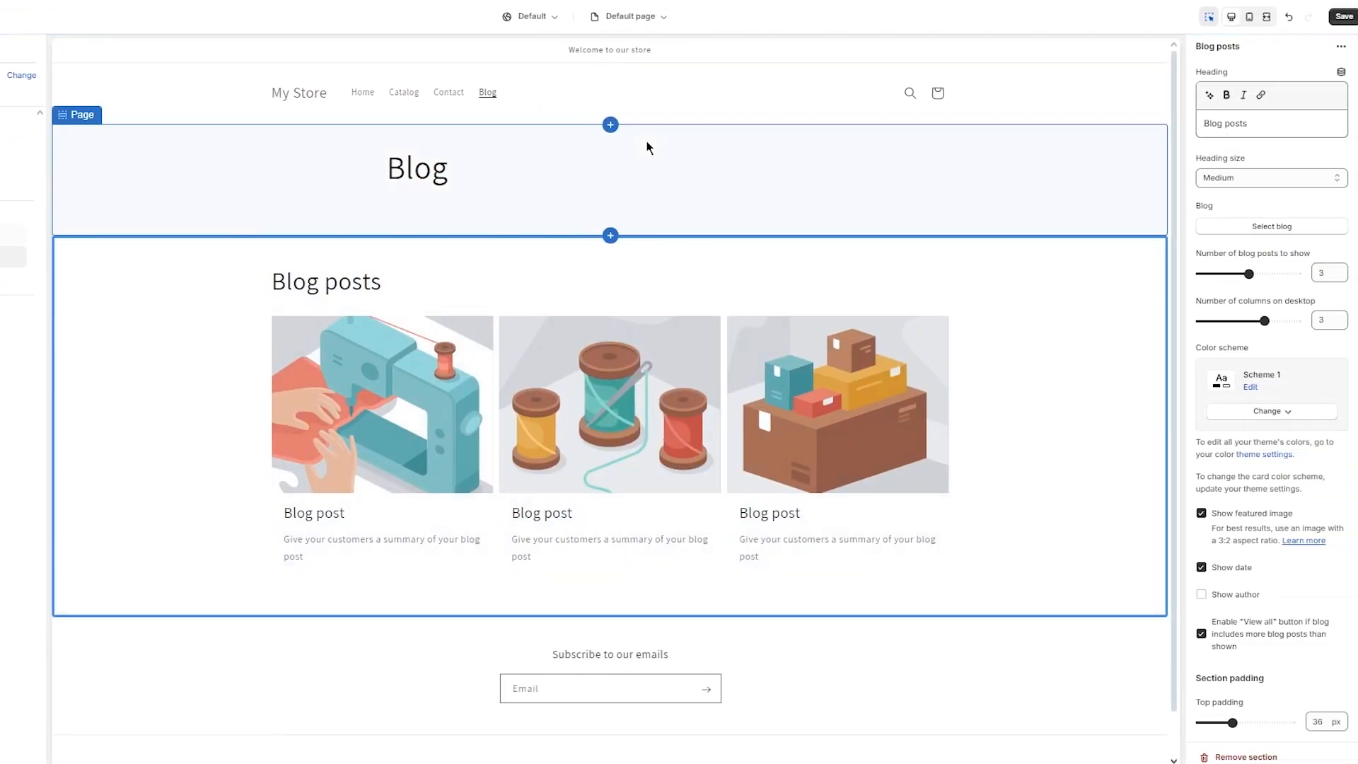
click(647, 142)
click(538, 289)
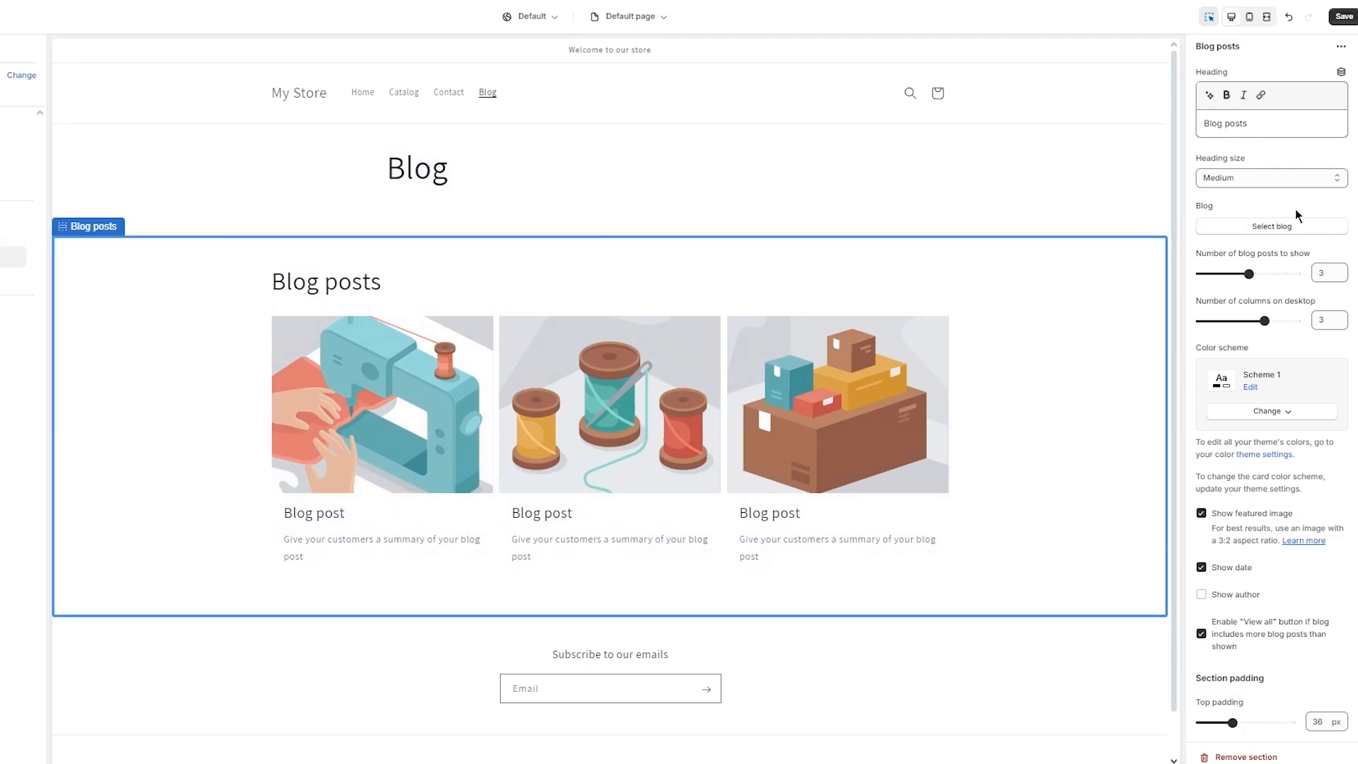
Step: Set the Blog posts section to display the News blog
click(1269, 226)
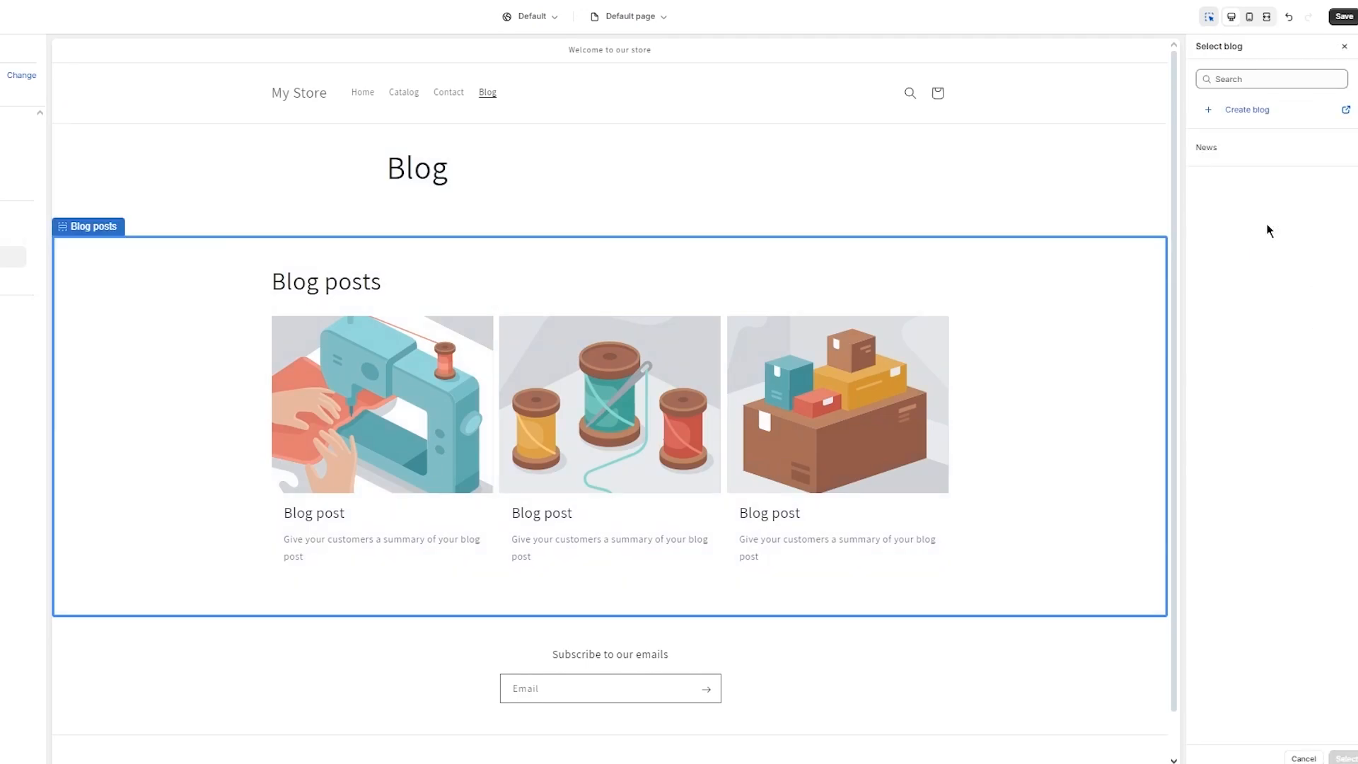
click(1229, 147)
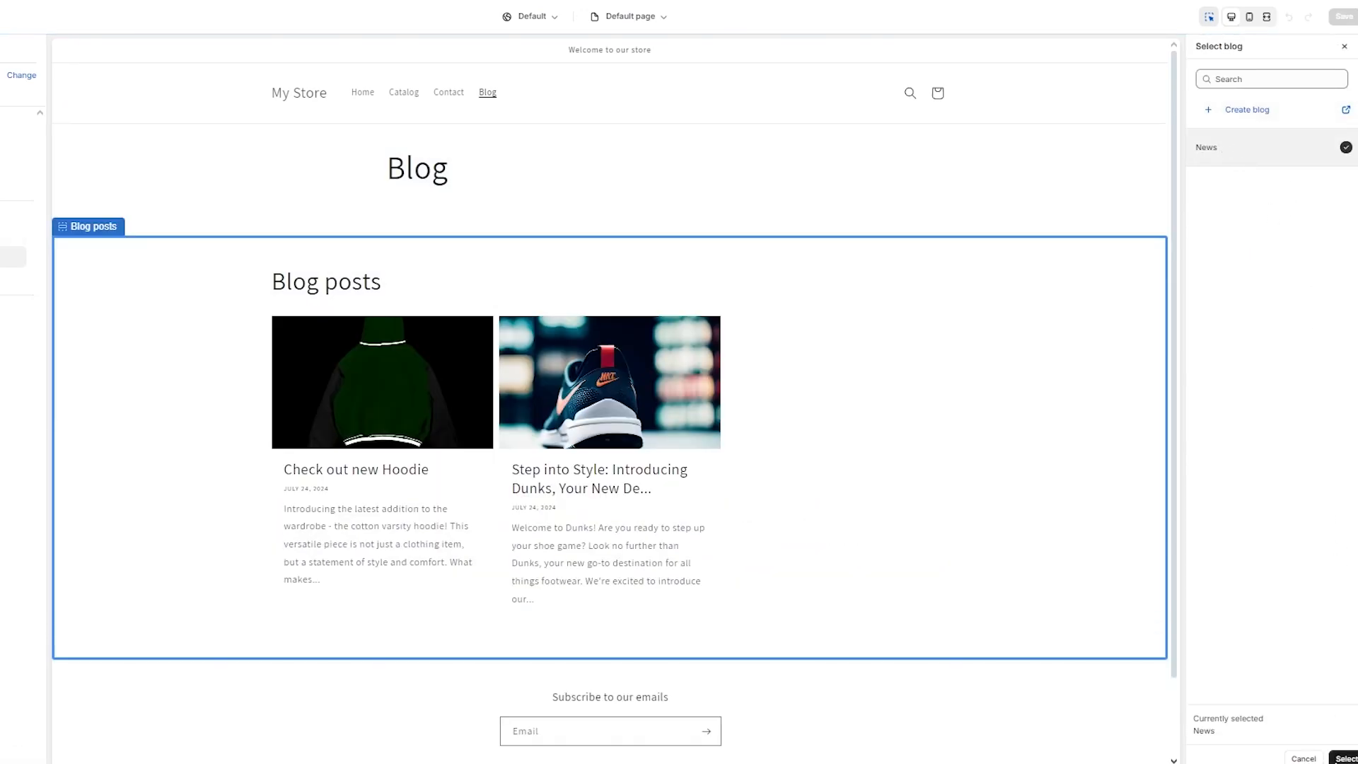
click(1344, 759)
scroll(499, 409, down, 1)
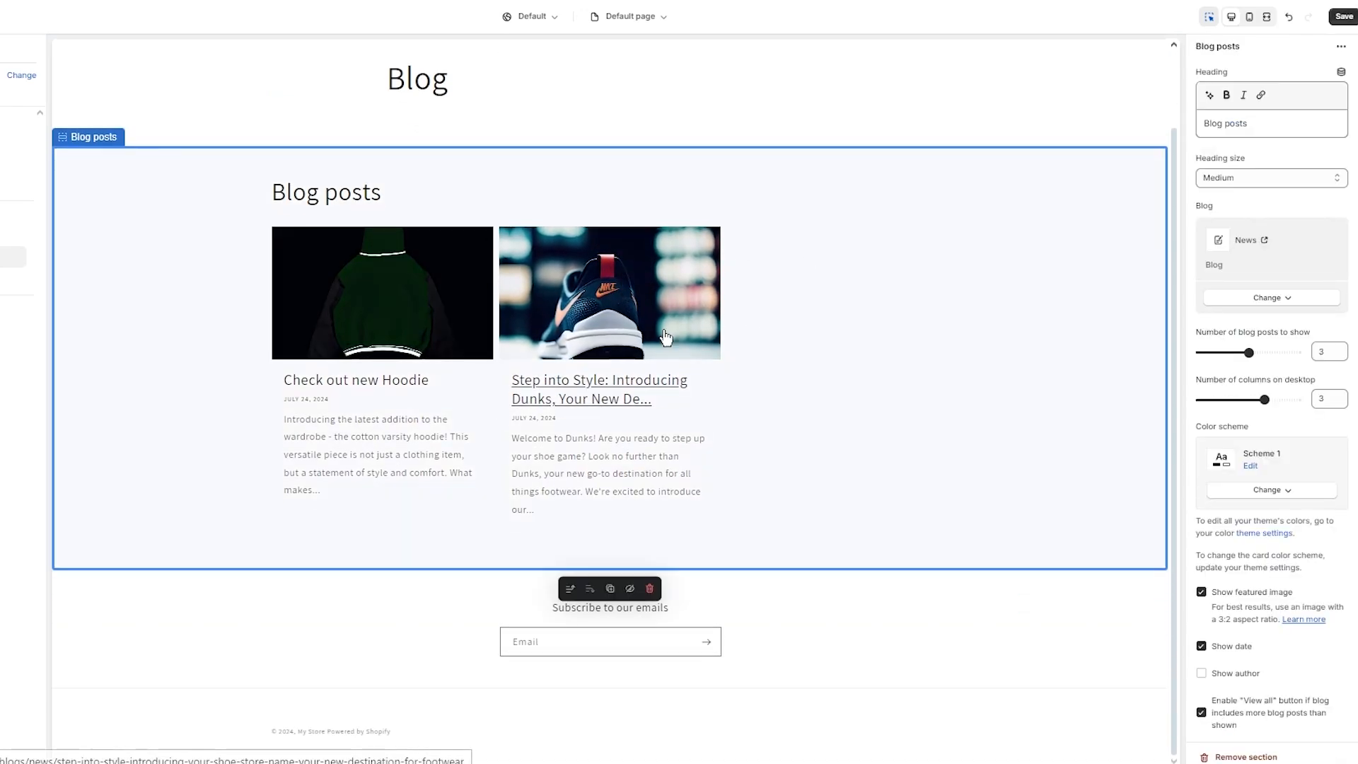
scroll(1284, 184, down, 3)
Step: Set the Blog posts heading size to Large after briefly trying Small
scroll(1284, 184, up, 3)
click(1279, 177)
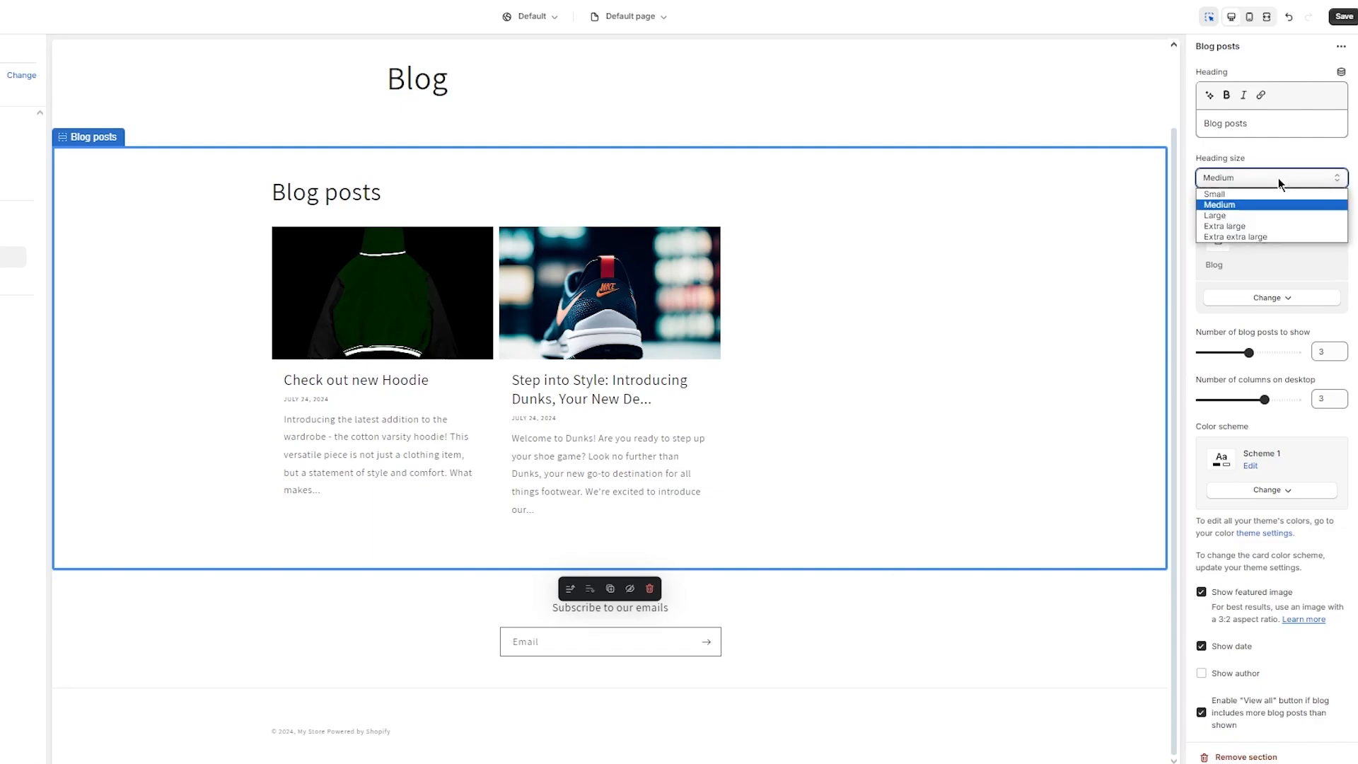
click(1249, 203)
click(1244, 181)
click(1234, 202)
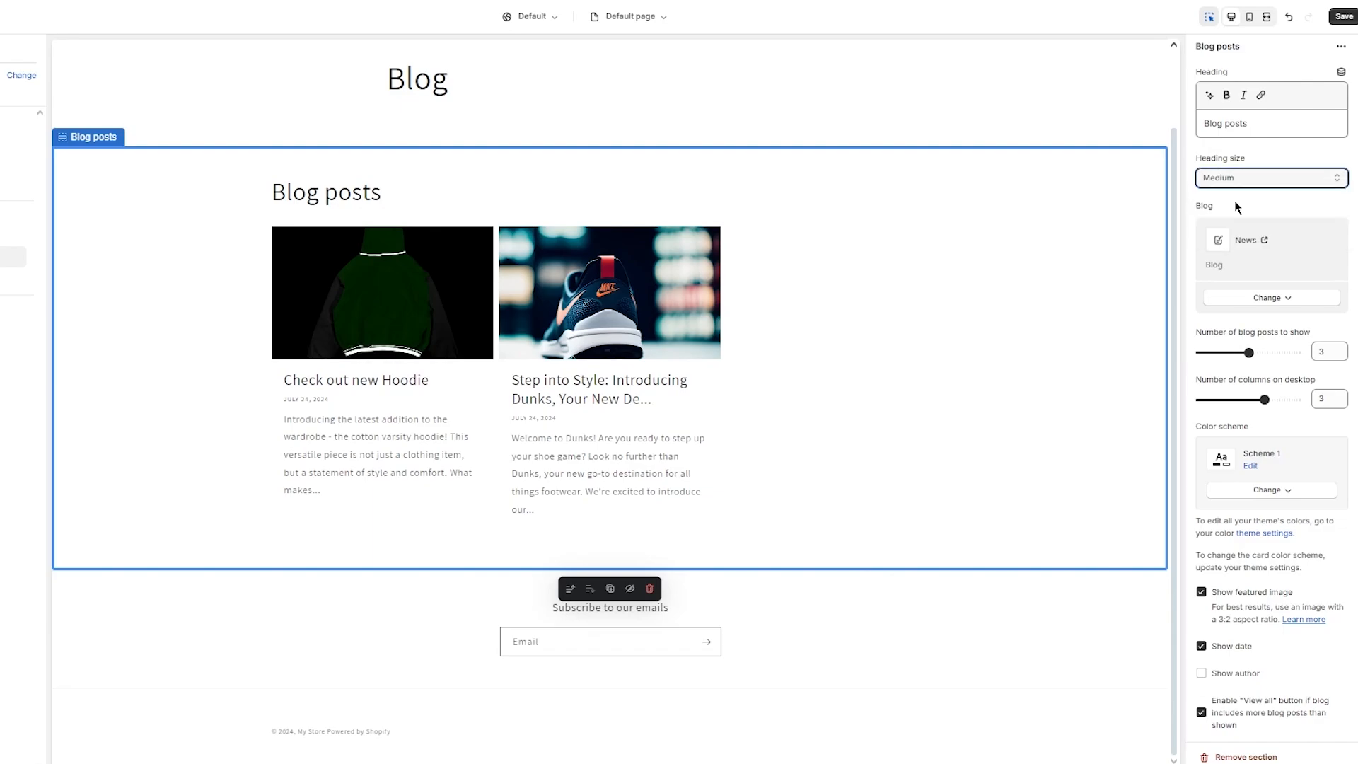
click(1238, 174)
click(1218, 191)
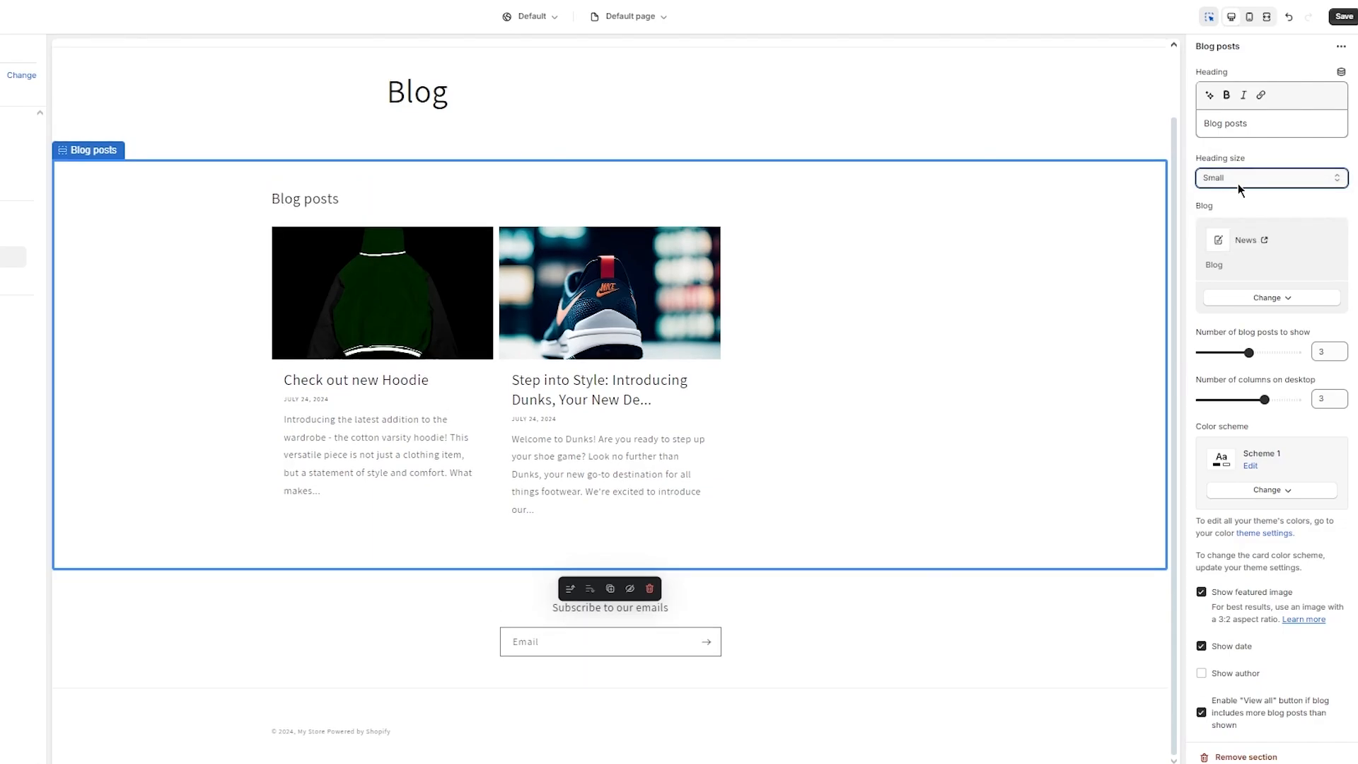
click(1238, 184)
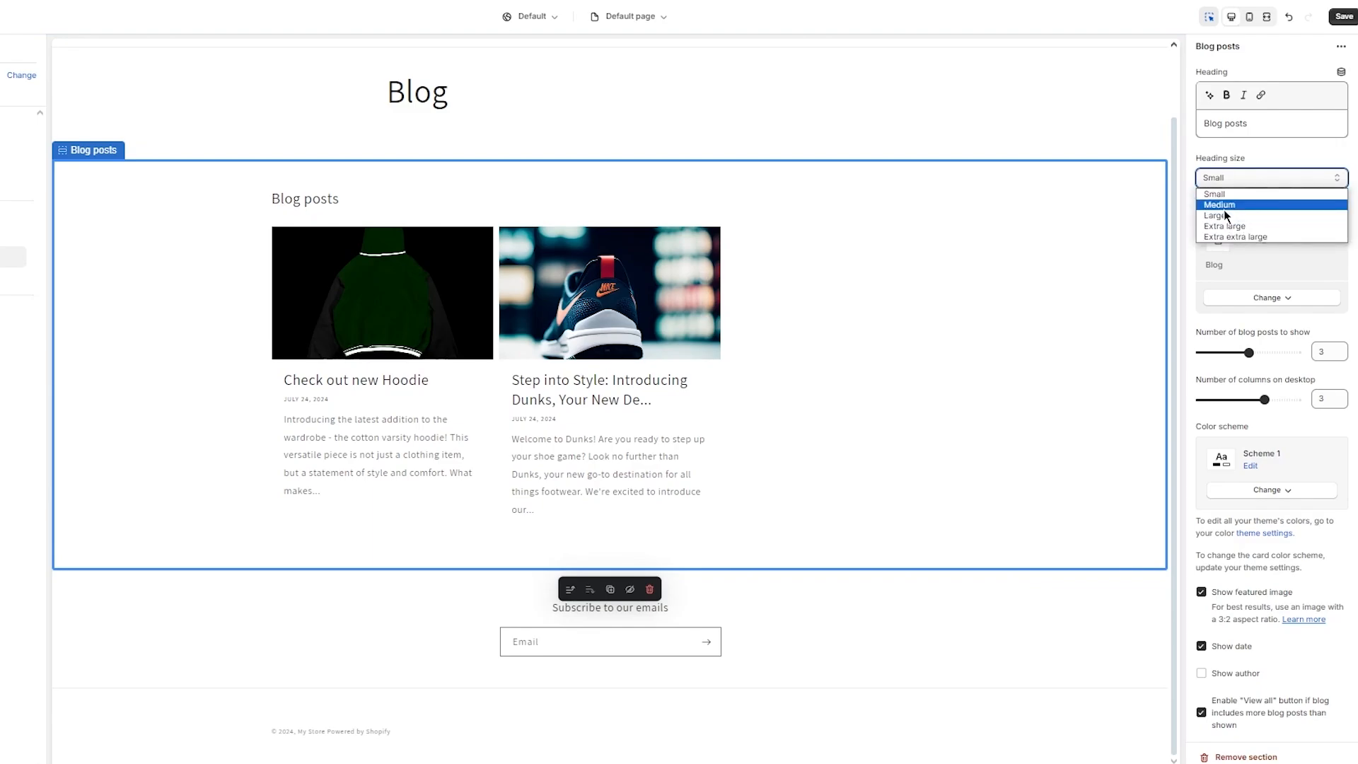
click(1224, 214)
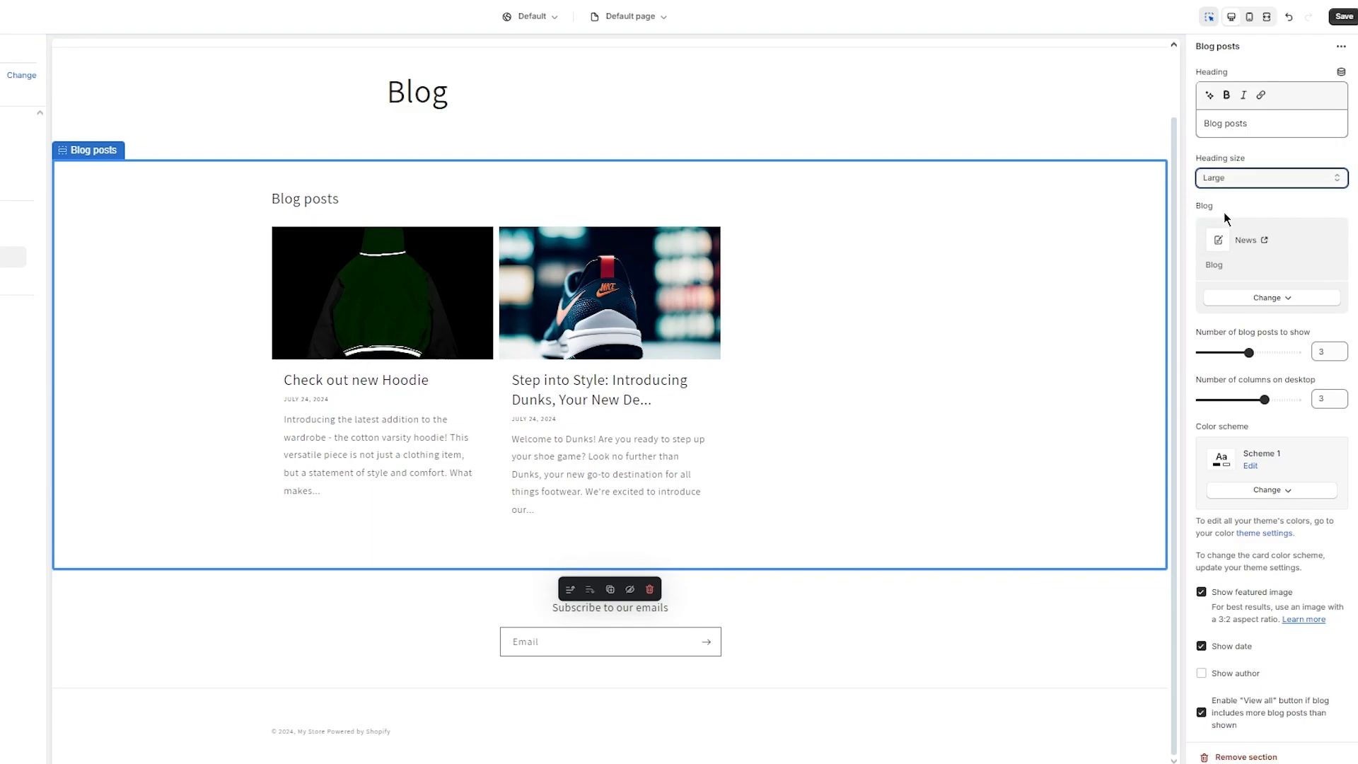
Step: Hide the separate Blog title section above the posts, then reselect Blog posts
click(417, 83)
scroll(423, 86, up, 2)
click(411, 92)
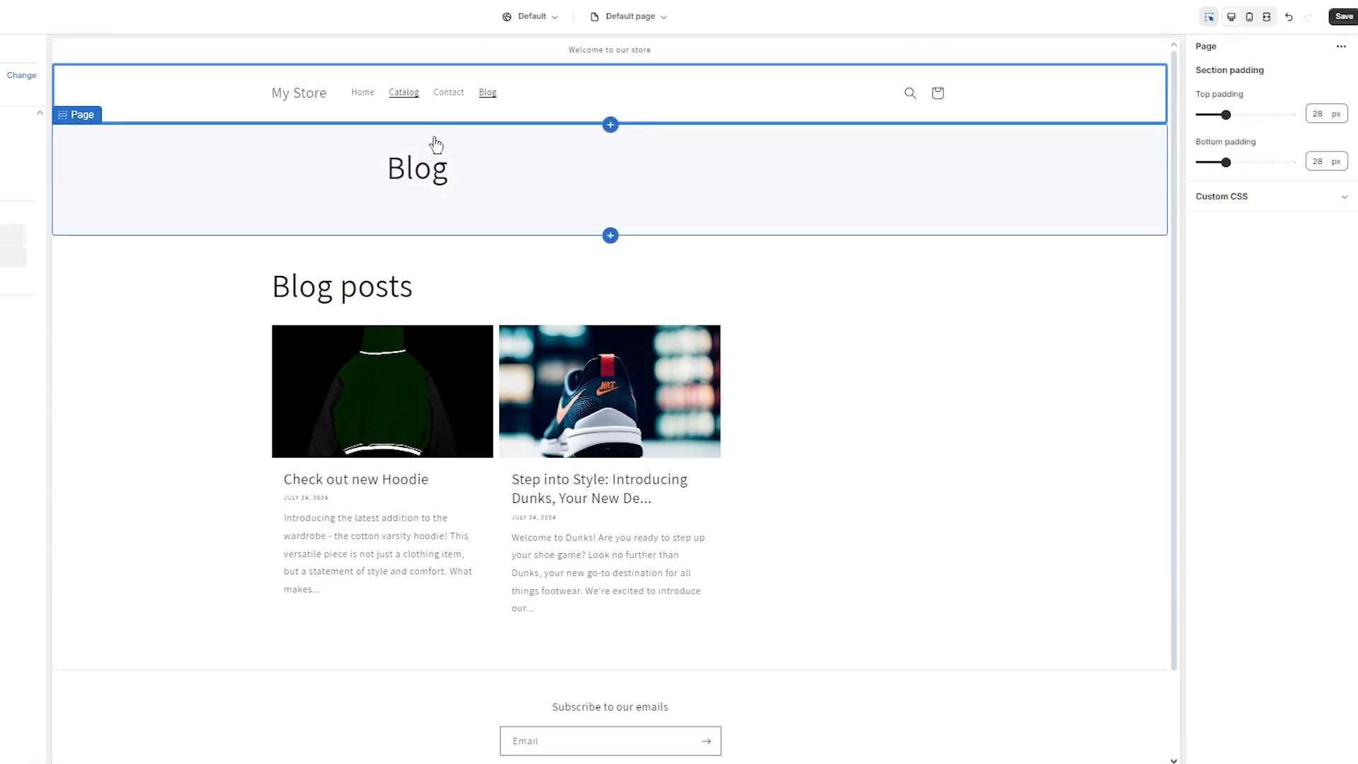
click(438, 162)
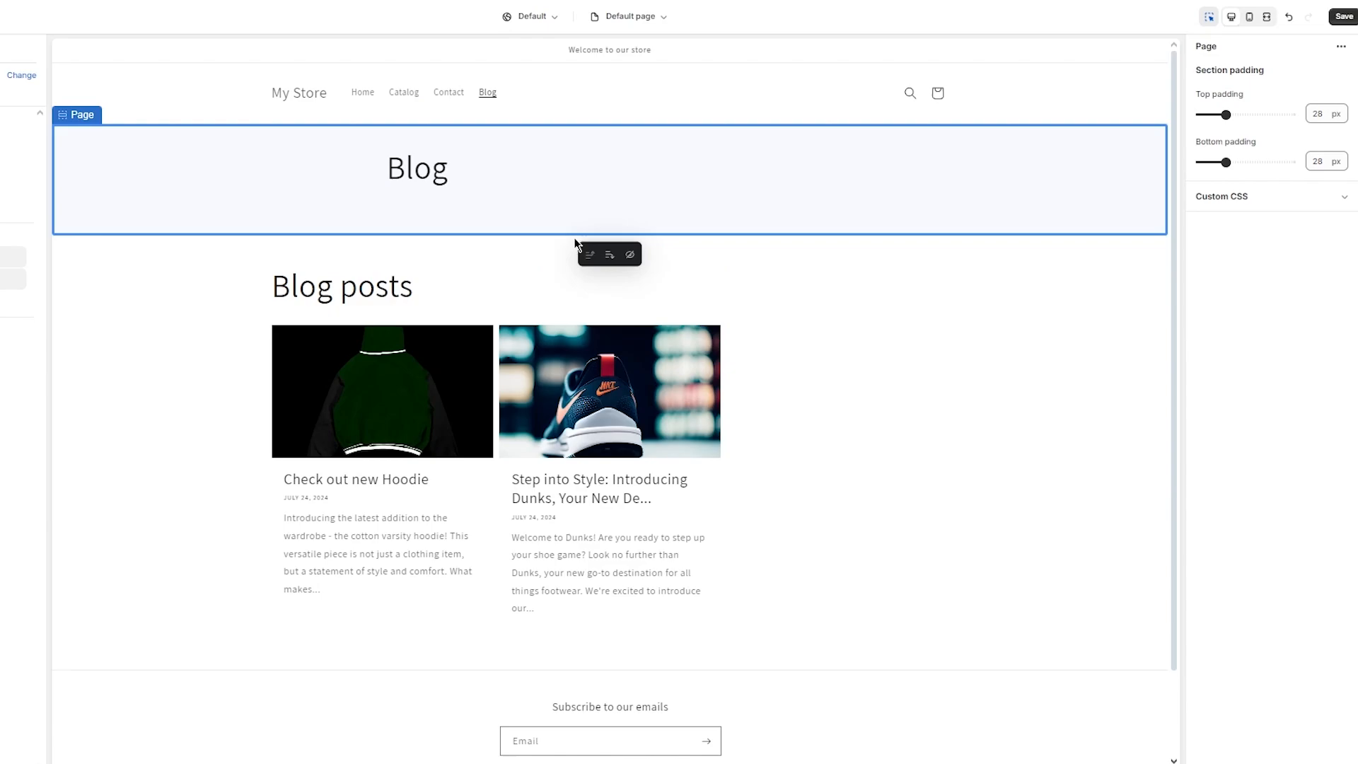
click(629, 254)
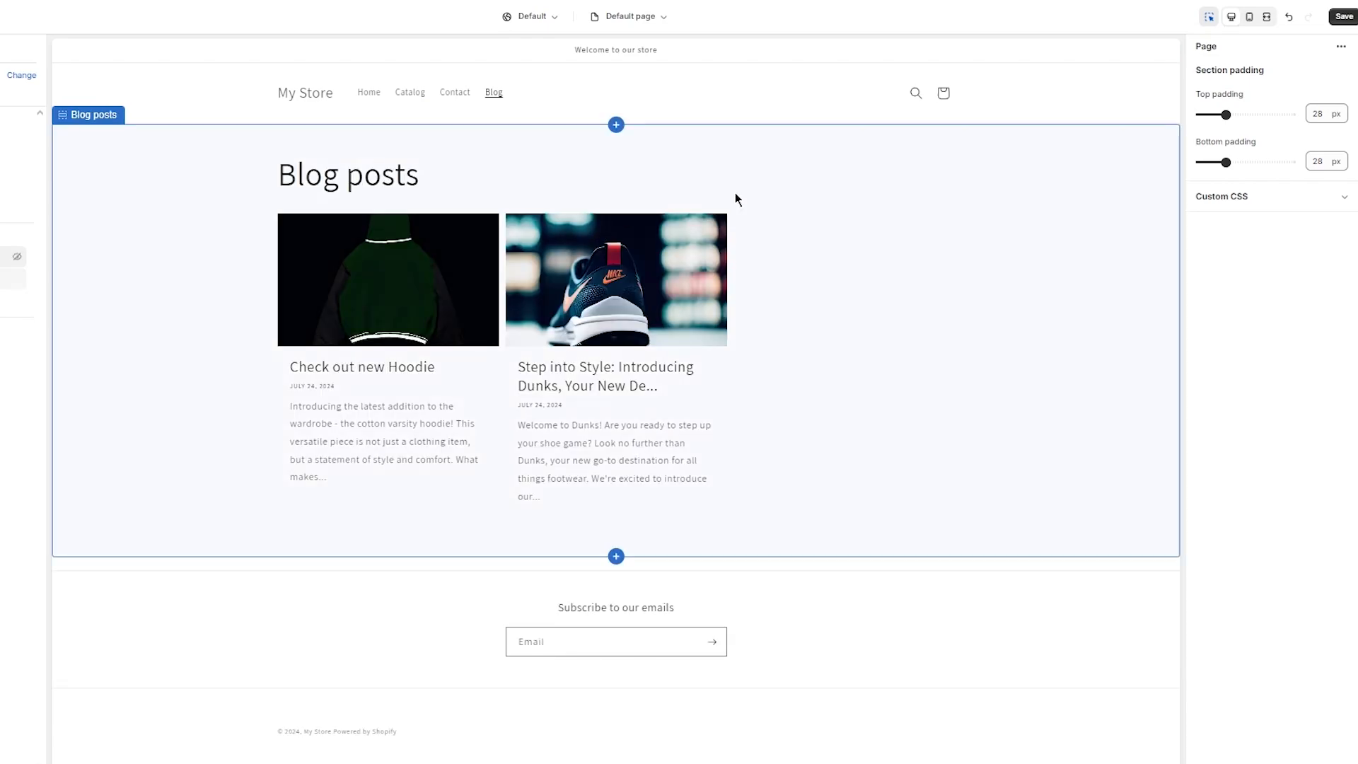
click(1035, 232)
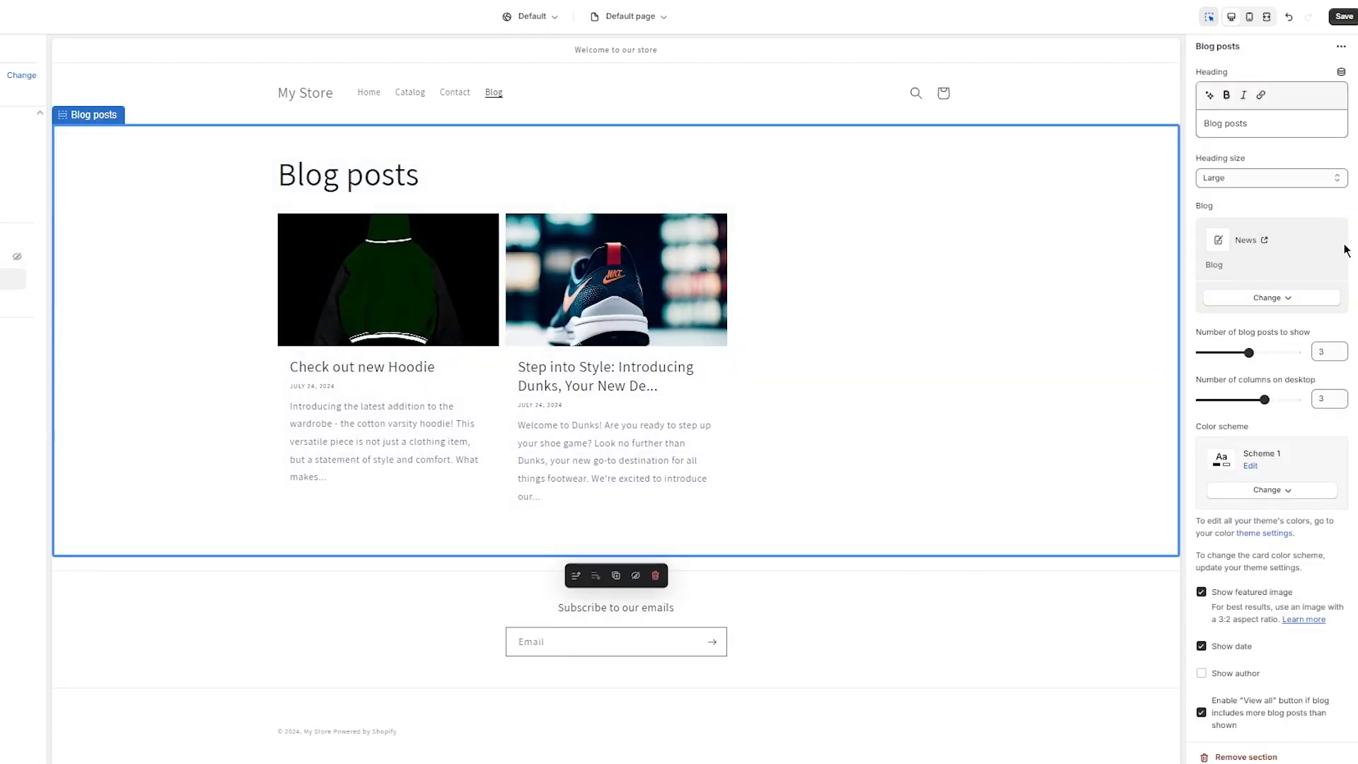
scroll(1317, 195, down, 2)
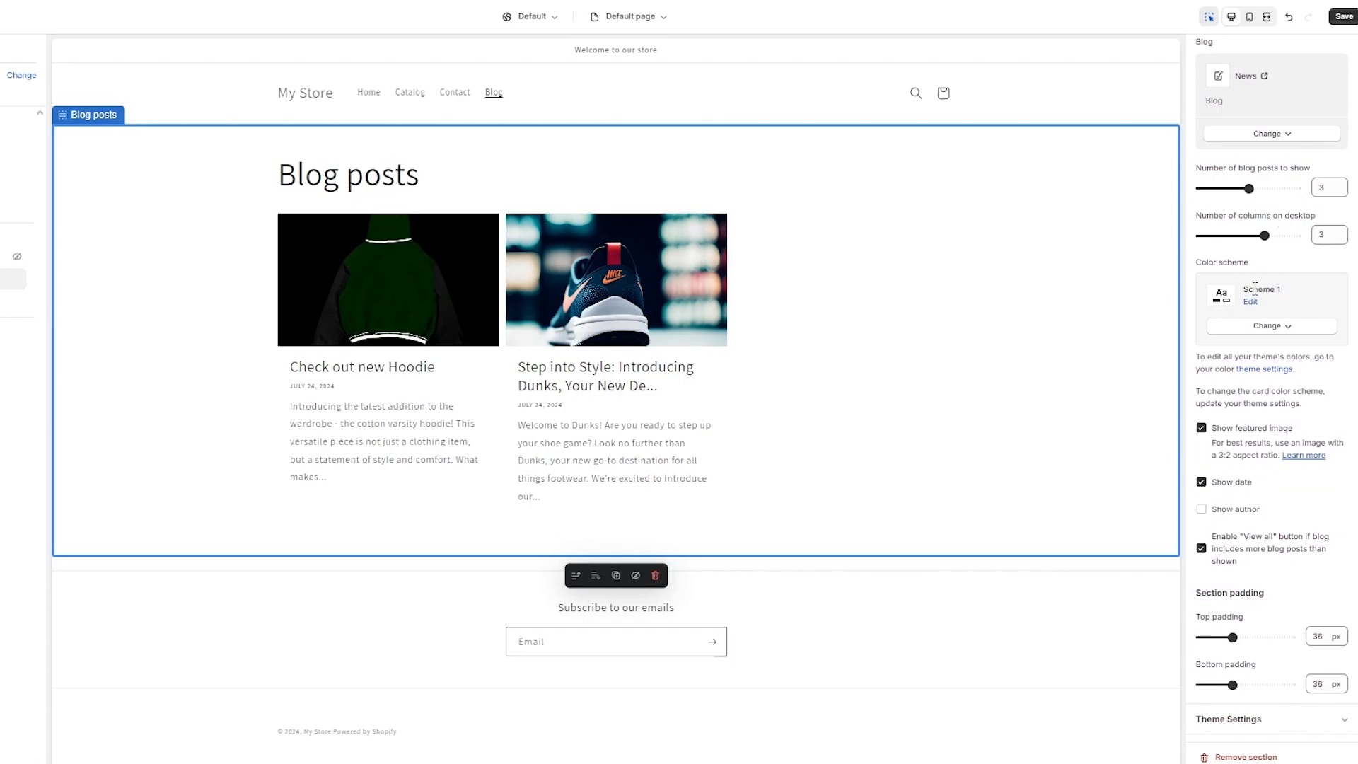
Step: After trying Schemes 5, 3 and 1, apply black Scheme 4 and set top padding to 64 px
click(1257, 327)
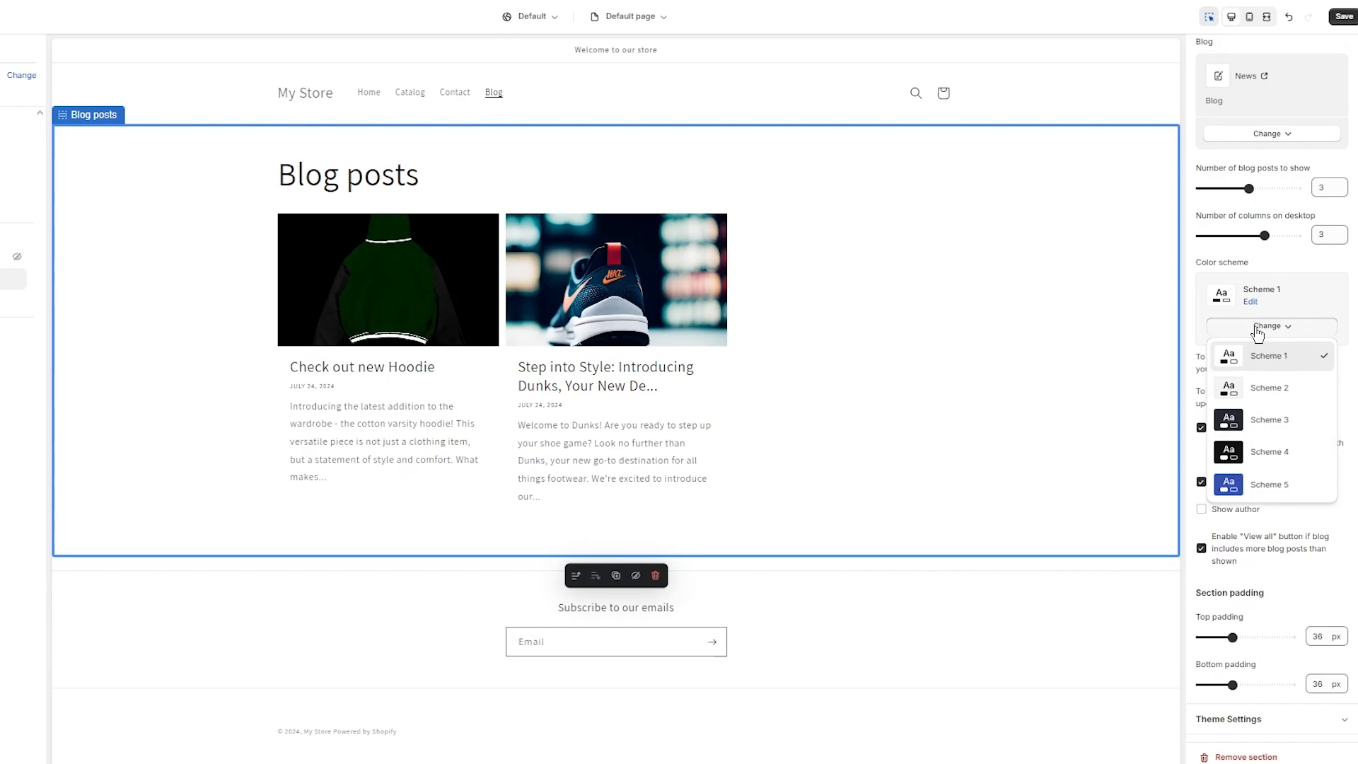
click(1254, 487)
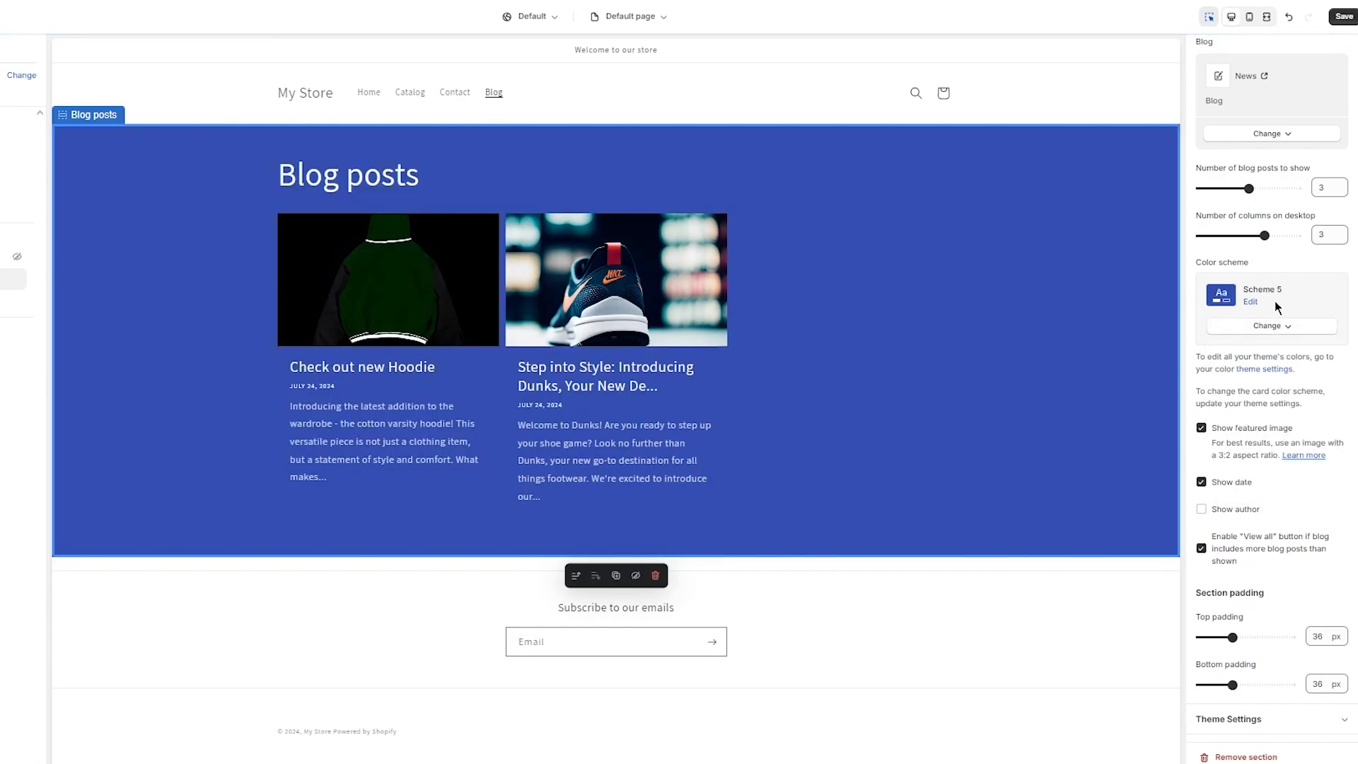
click(1250, 328)
click(1265, 419)
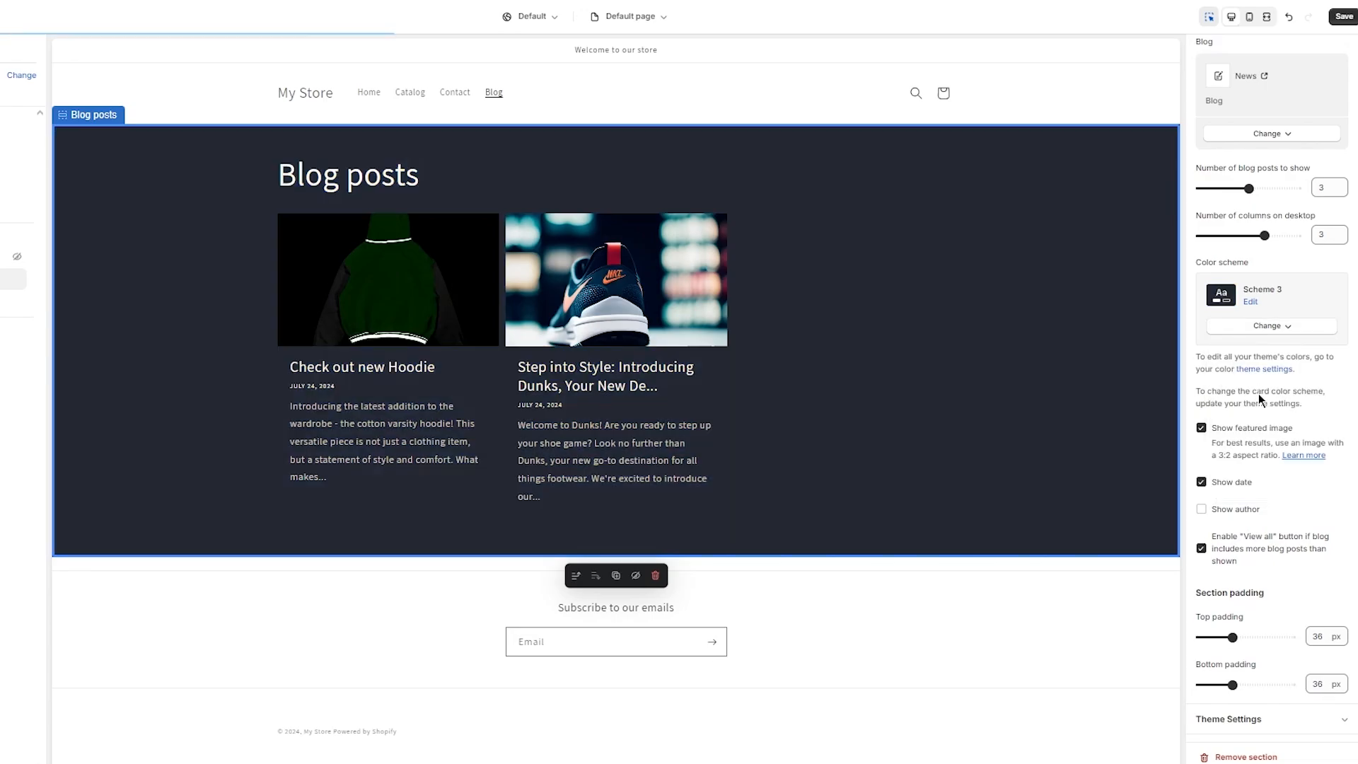
click(1276, 331)
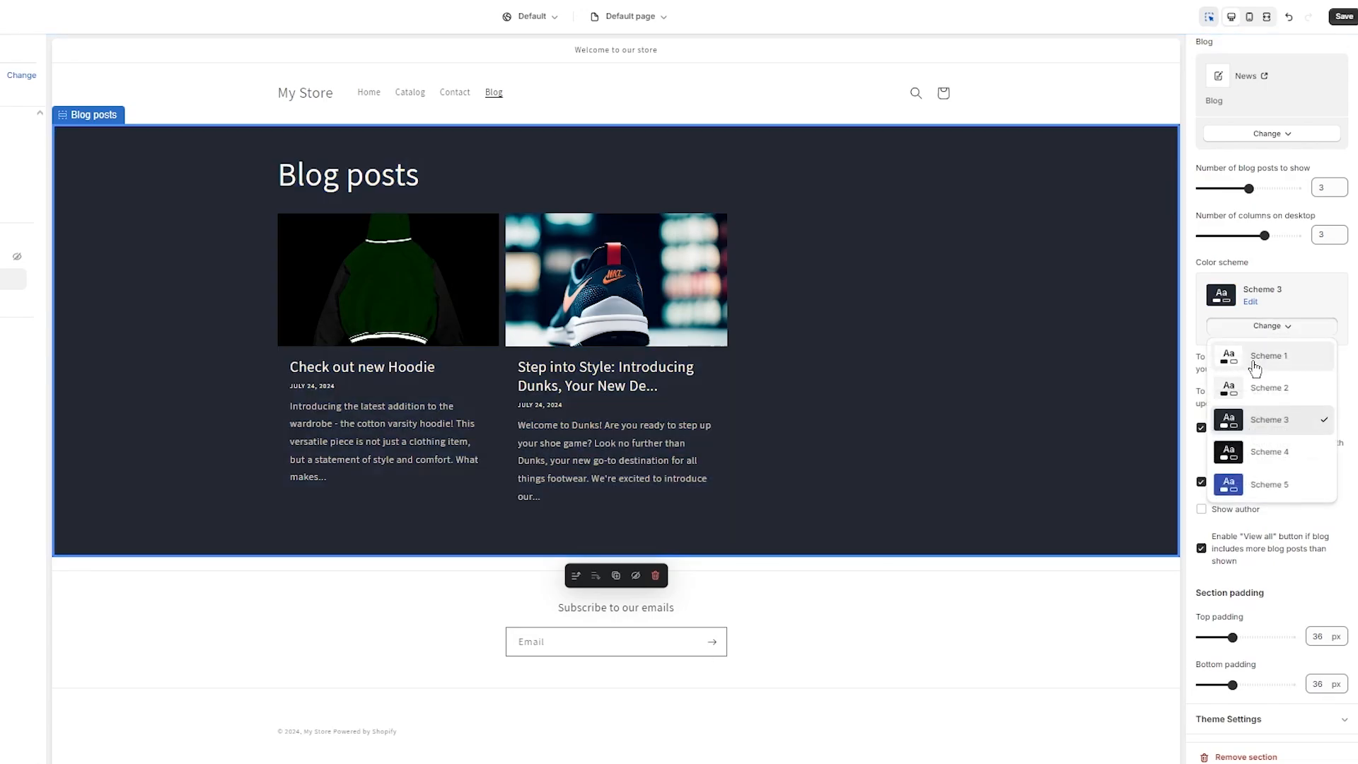
click(1266, 356)
click(1254, 328)
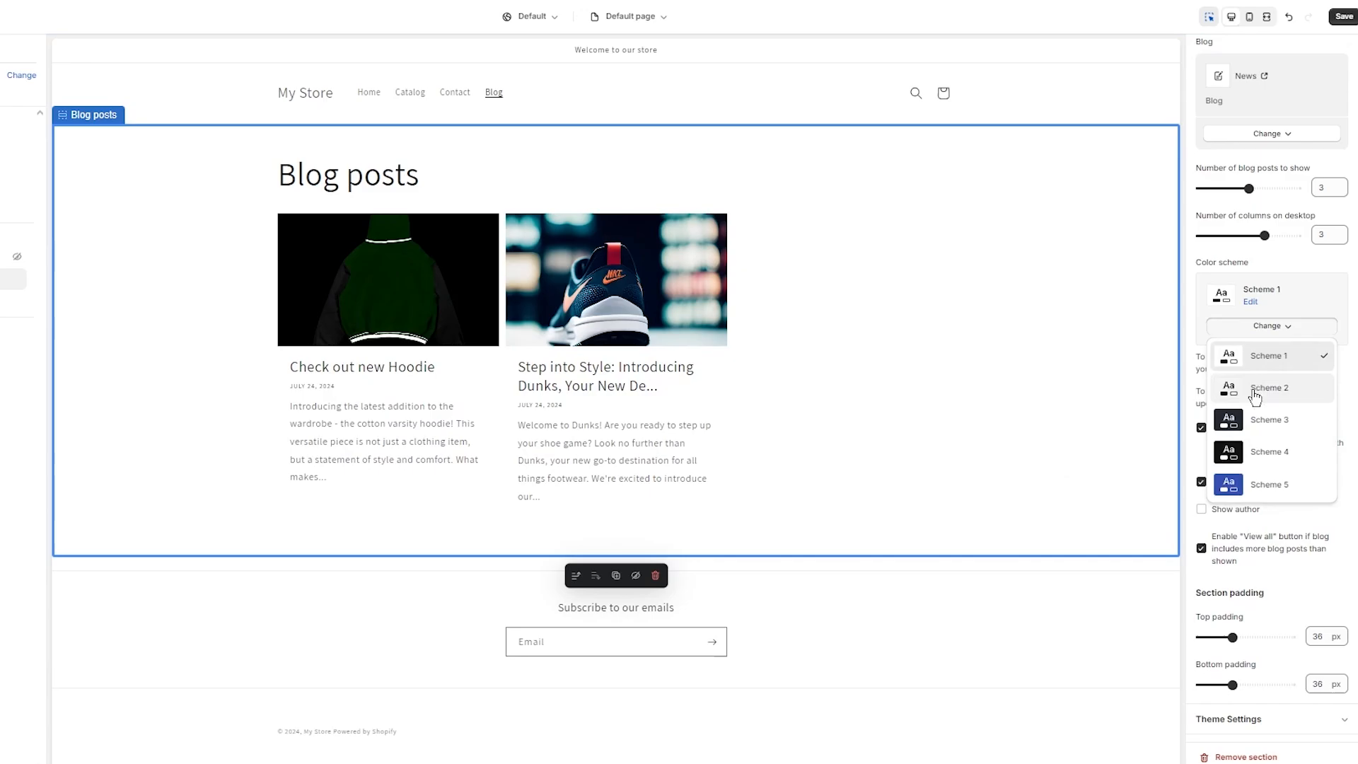
click(1256, 451)
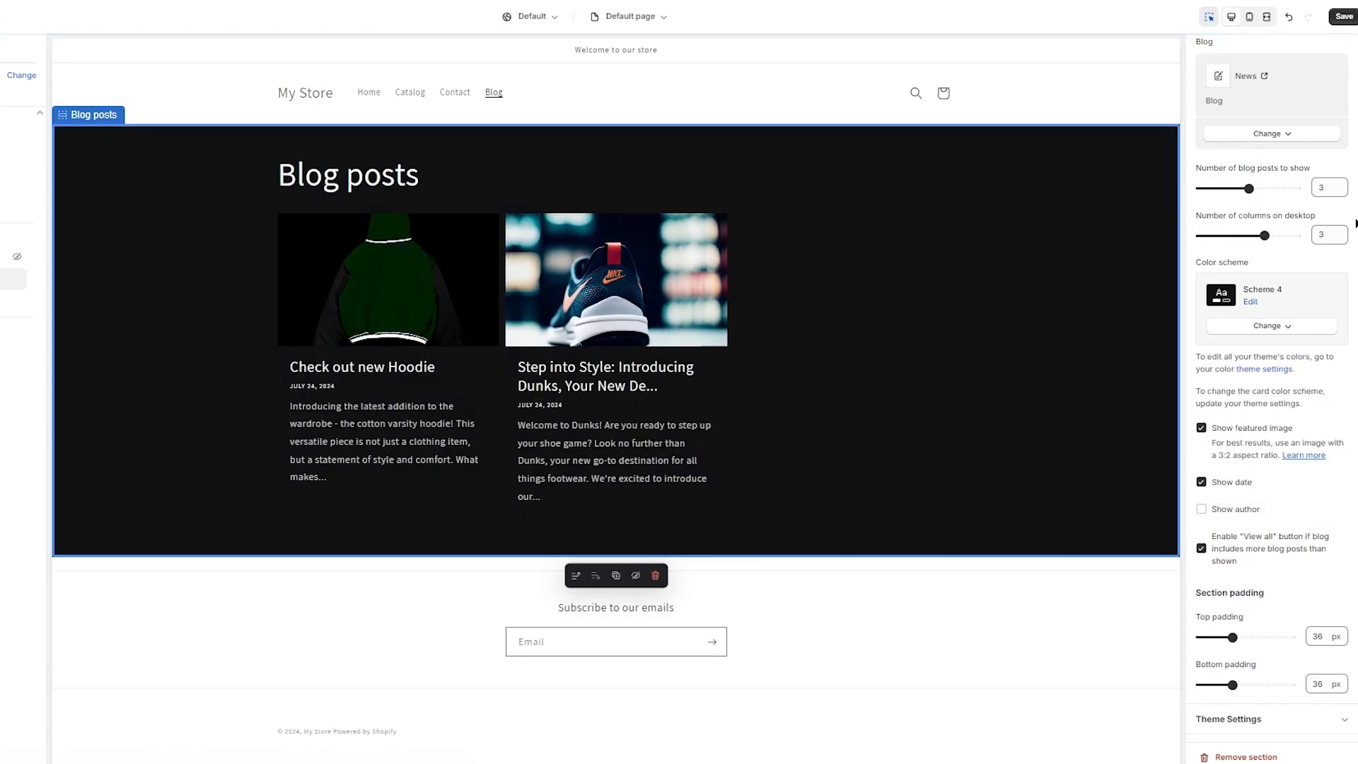
scroll(1299, 390, down, 1)
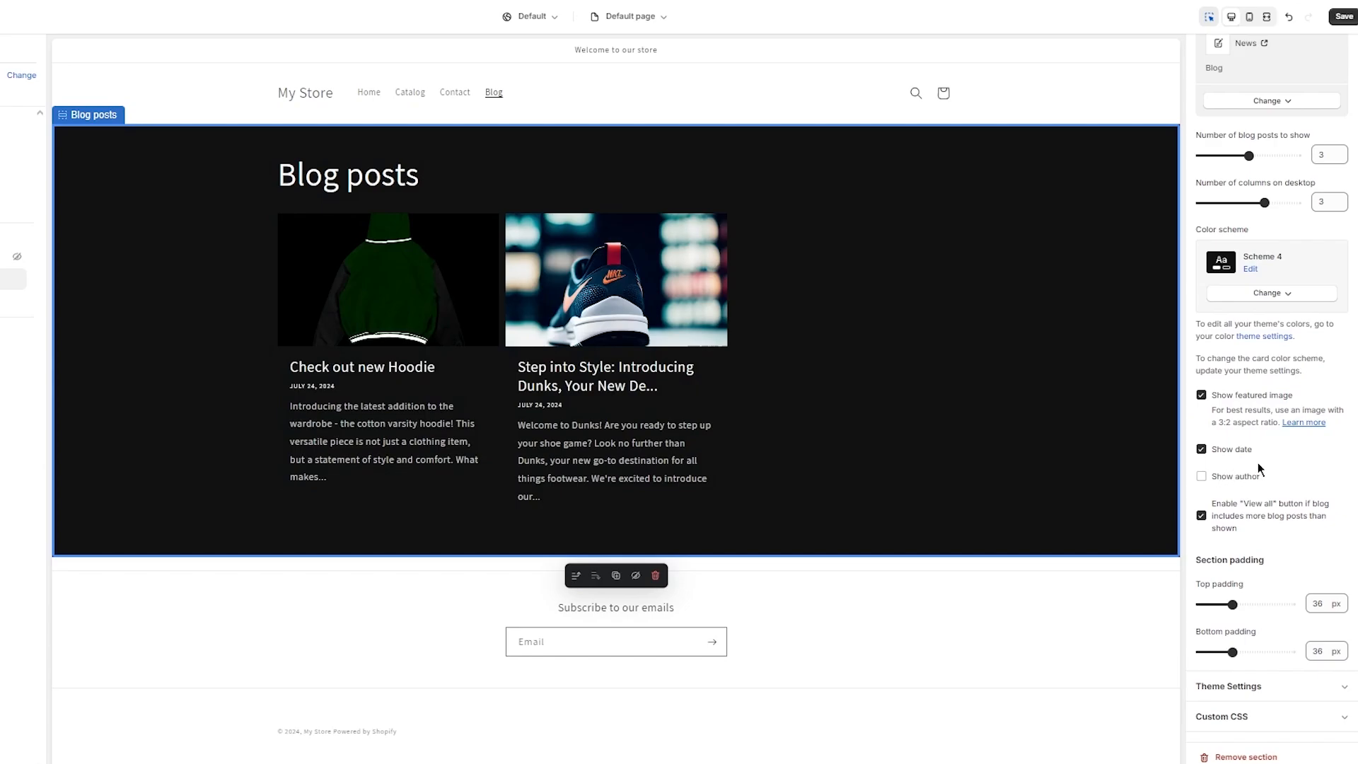
drag(1233, 606, 1258, 604)
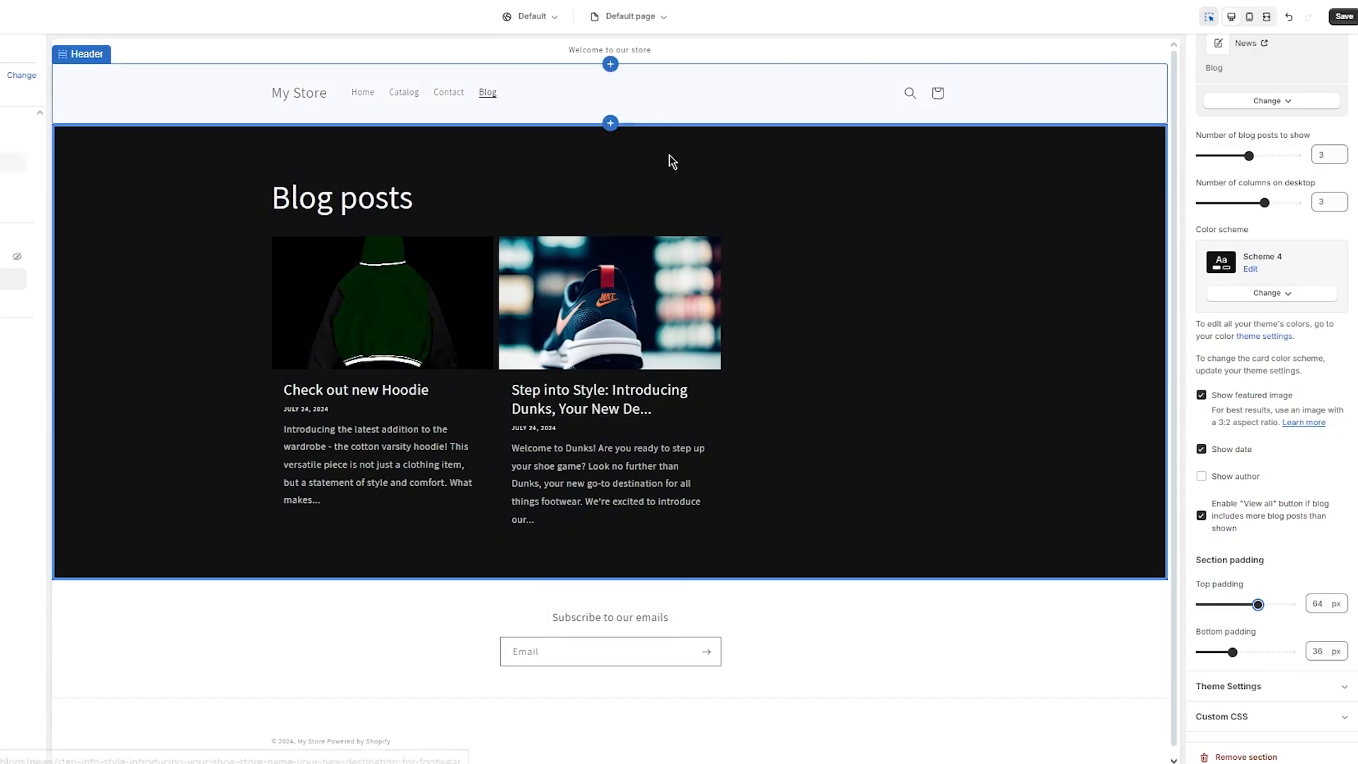
Step: Switch the Blog posts style from Standard to Card in the section's theme settings
click(1304, 687)
scroll(1289, 525, down, 4)
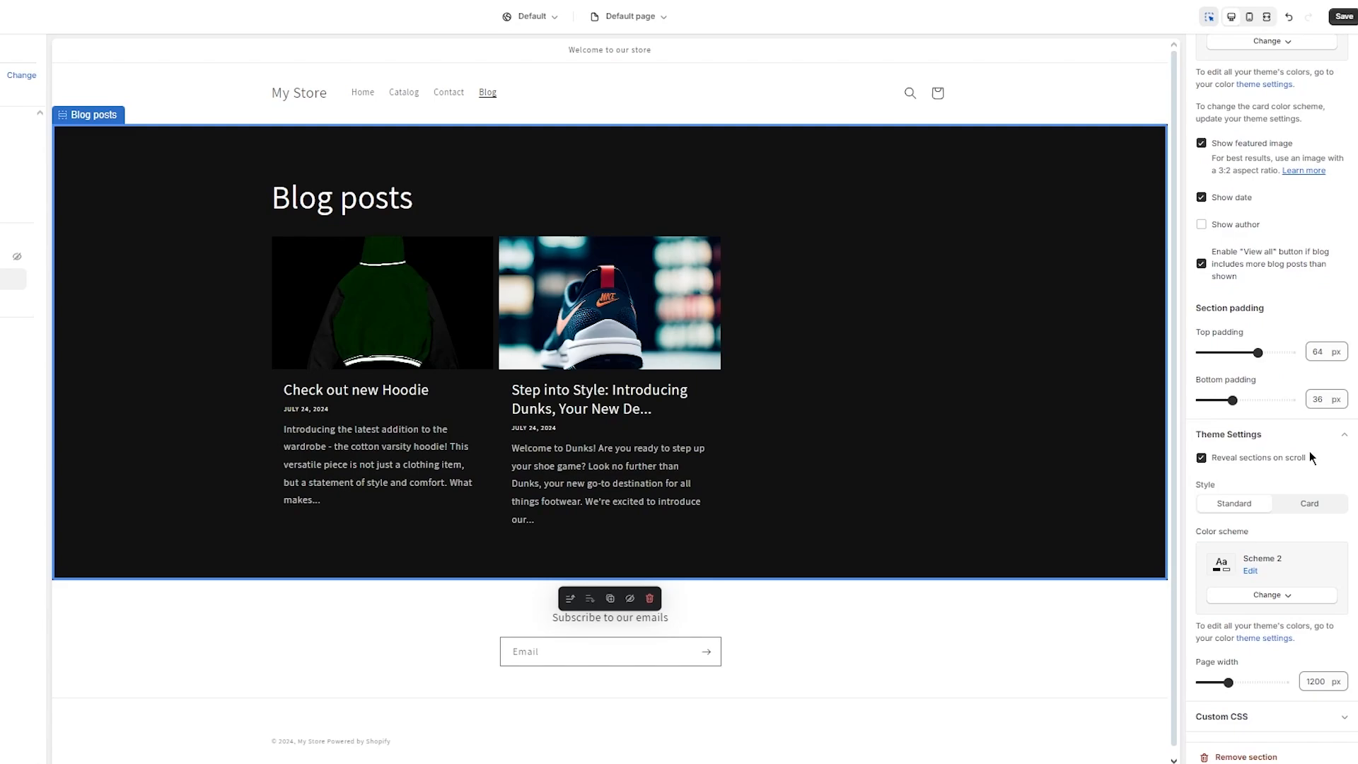
click(1307, 508)
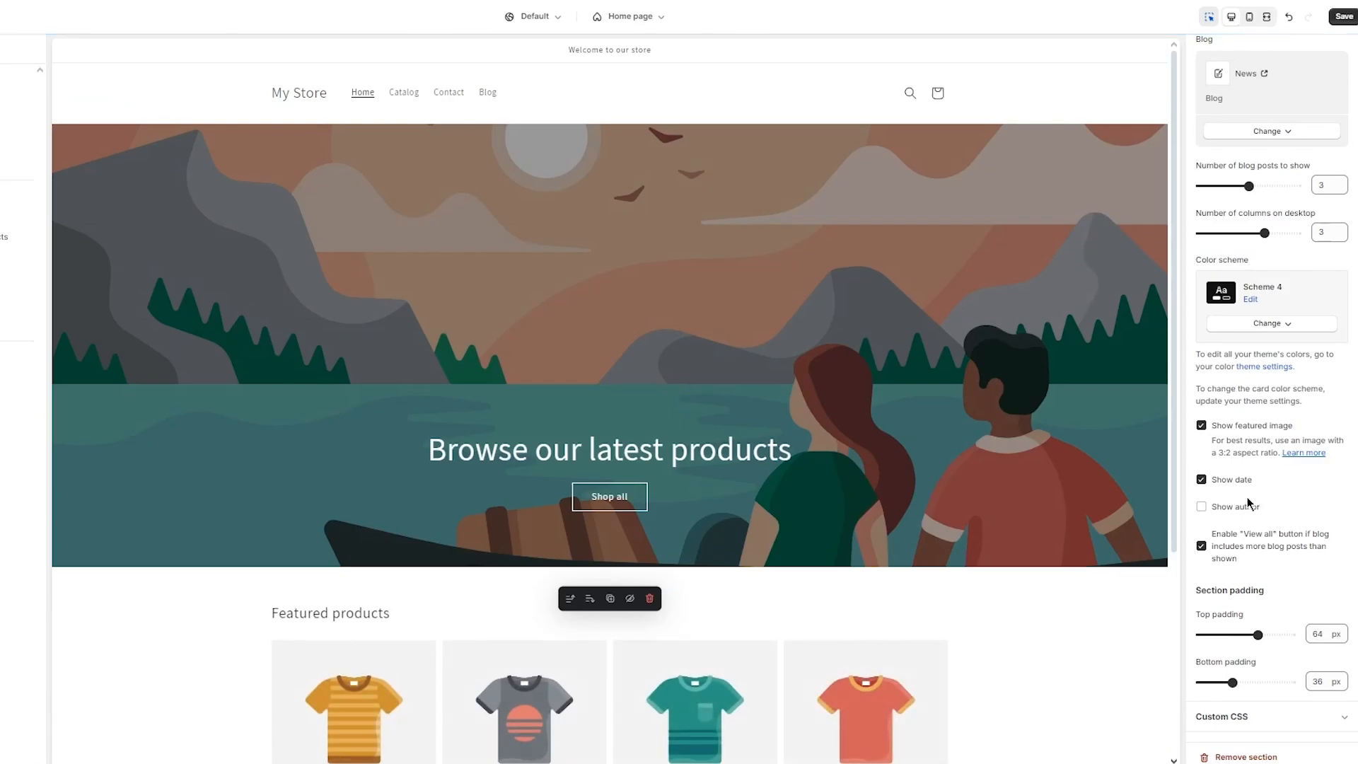
scroll(977, 446, down, 4)
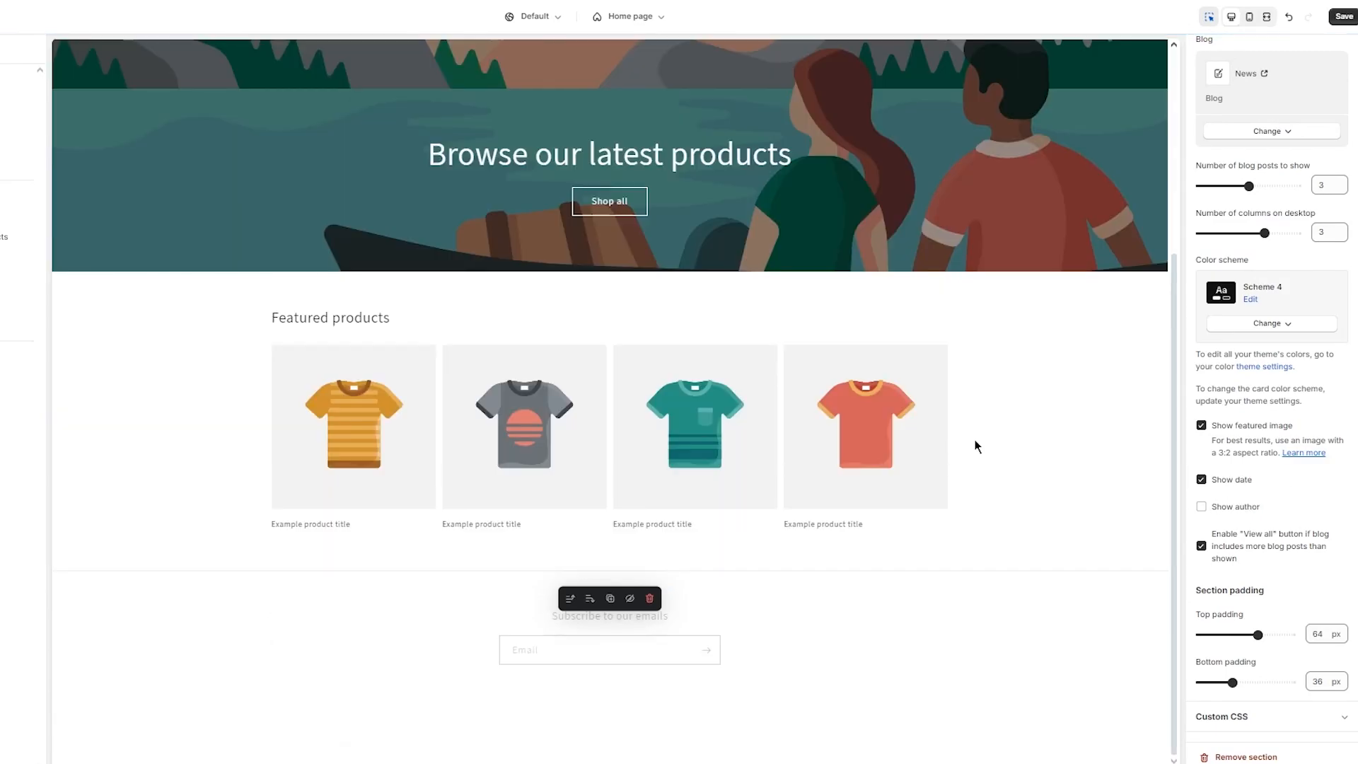
scroll(1269, 399, up, 3)
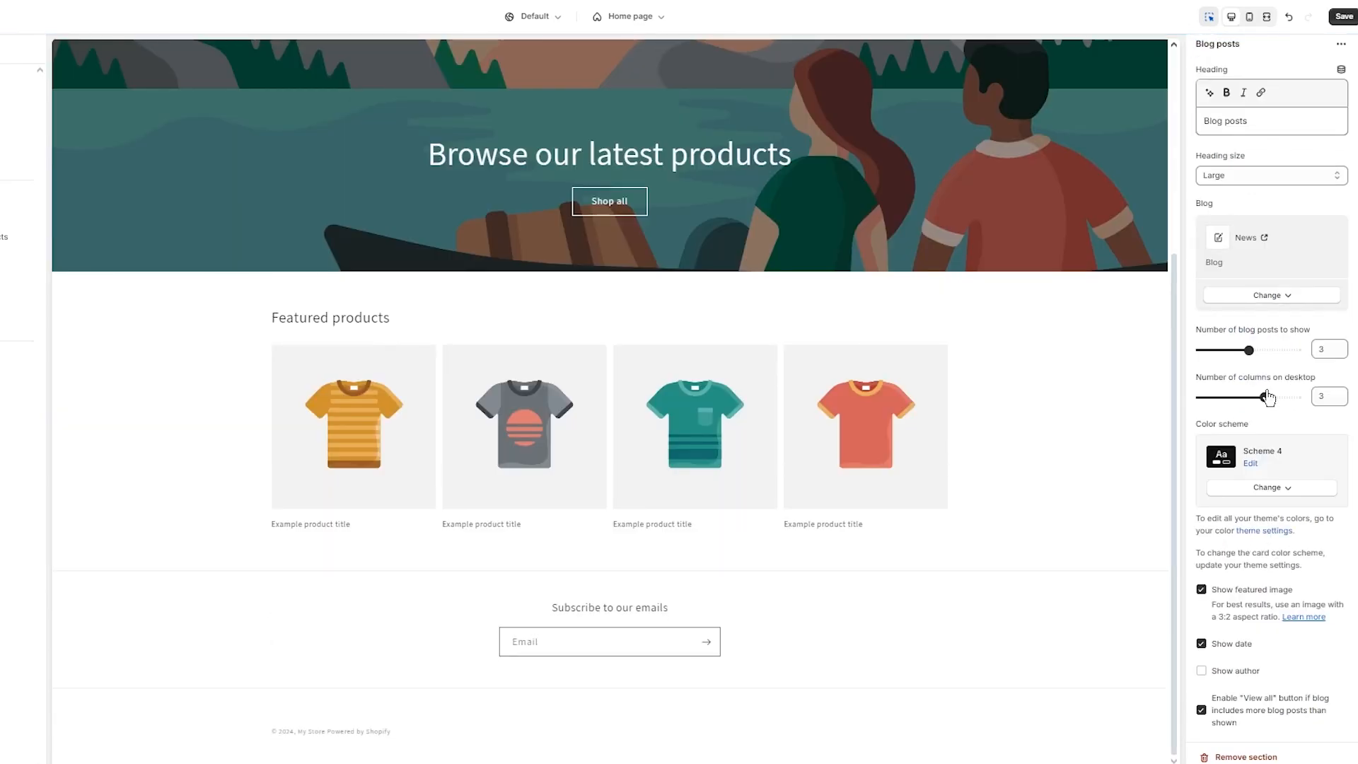
scroll(522, 340, up, 4)
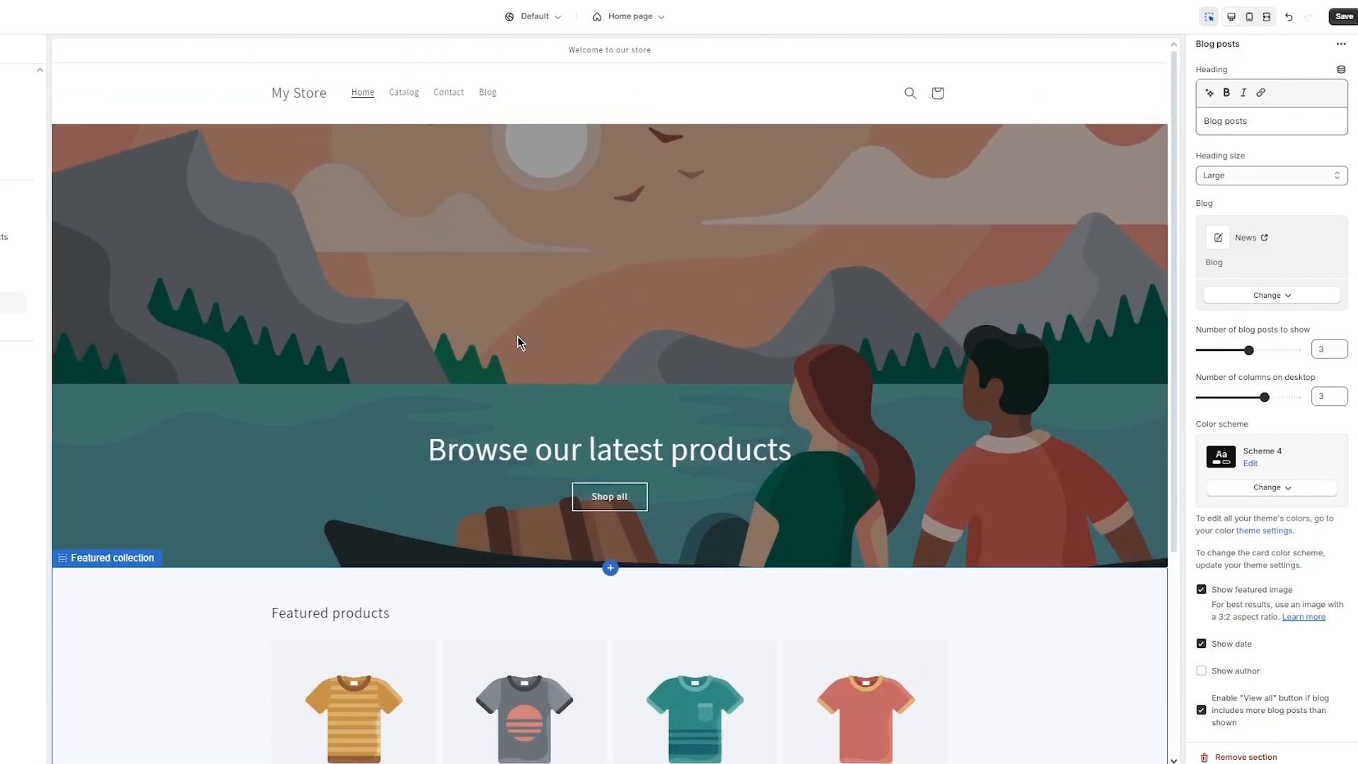
click(486, 93)
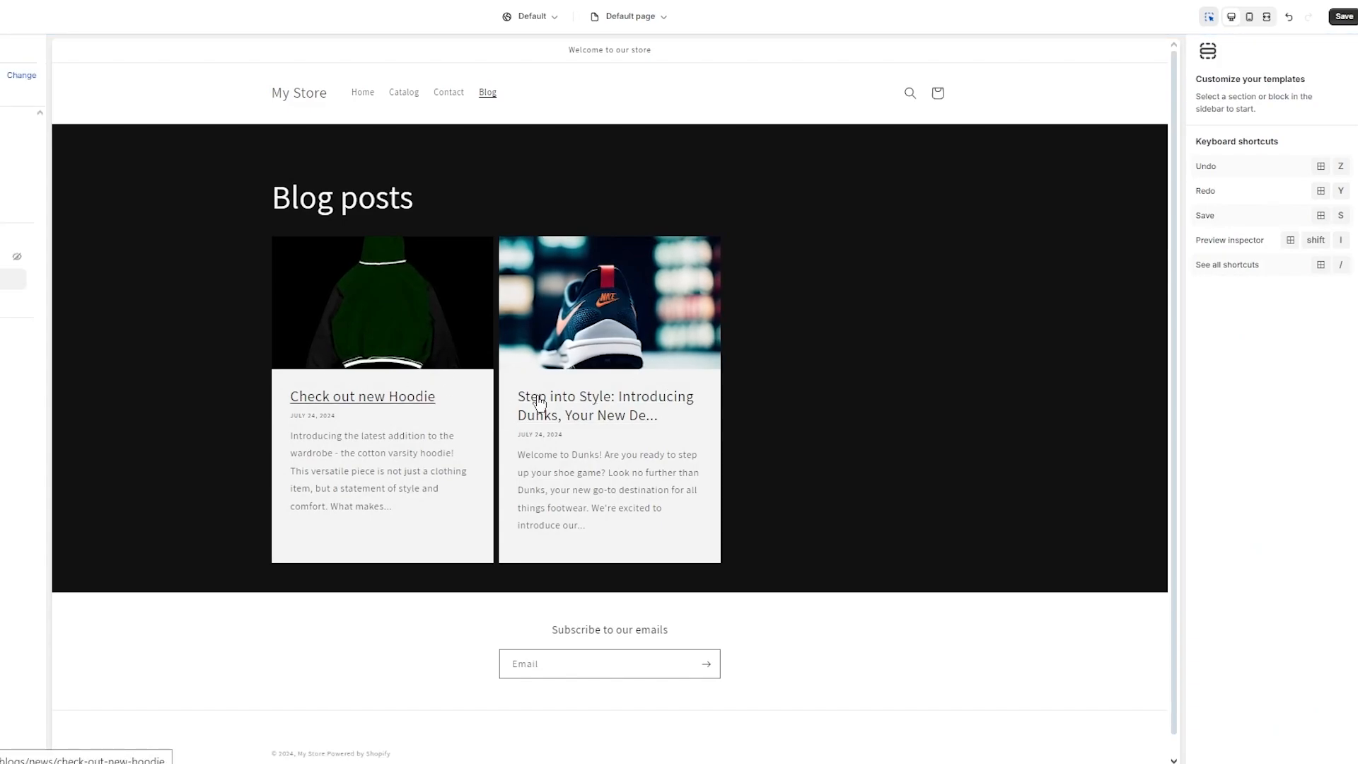
Step: Set the post style back to Standard and apply Scheme 4 to the theme colour setting
click(1093, 369)
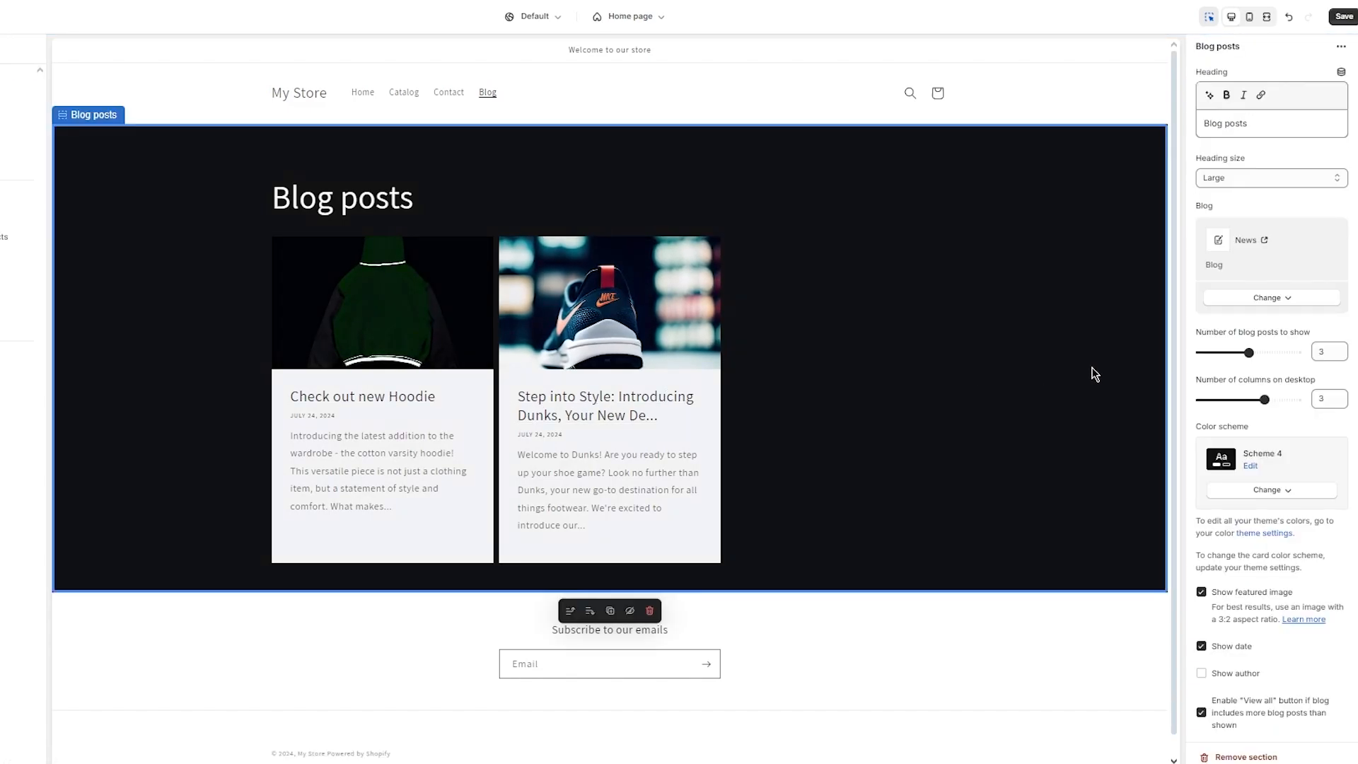
scroll(1244, 505, down, 6)
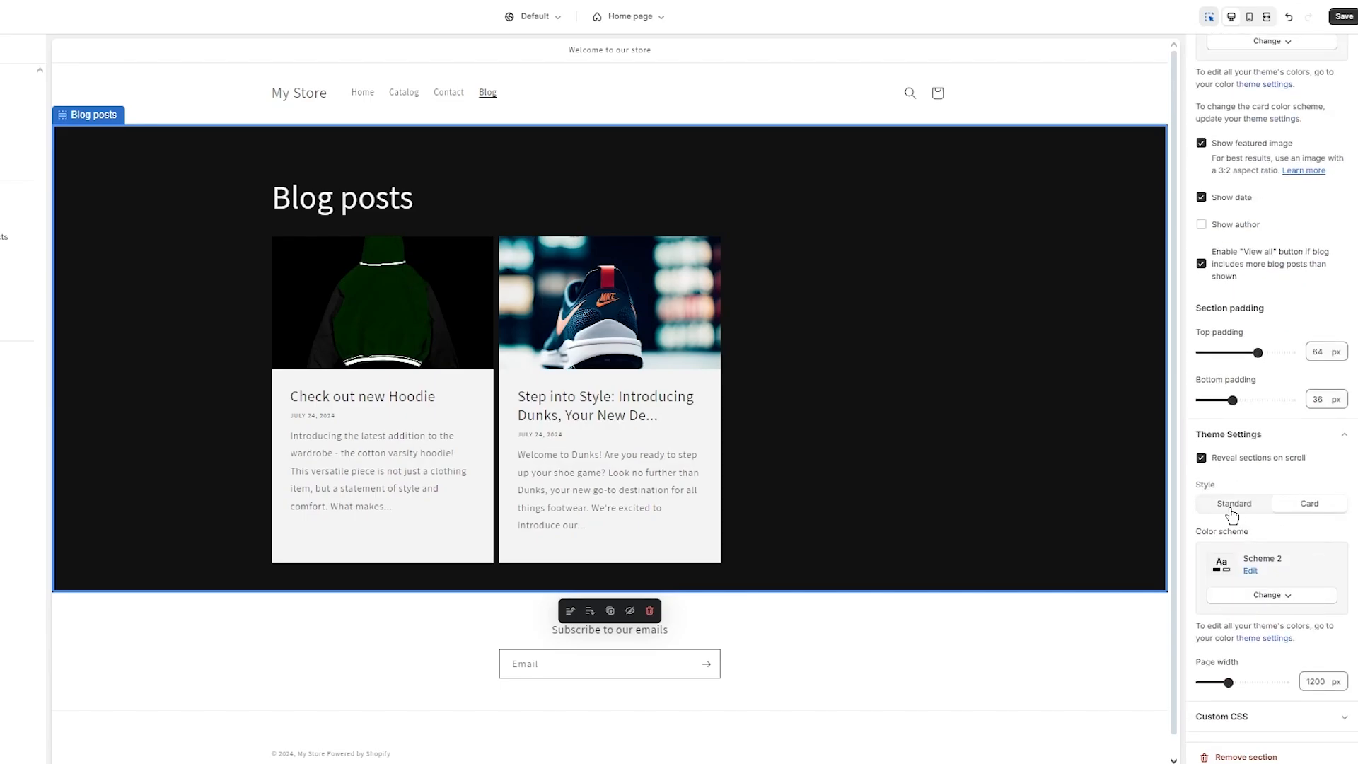
click(1232, 506)
click(1266, 595)
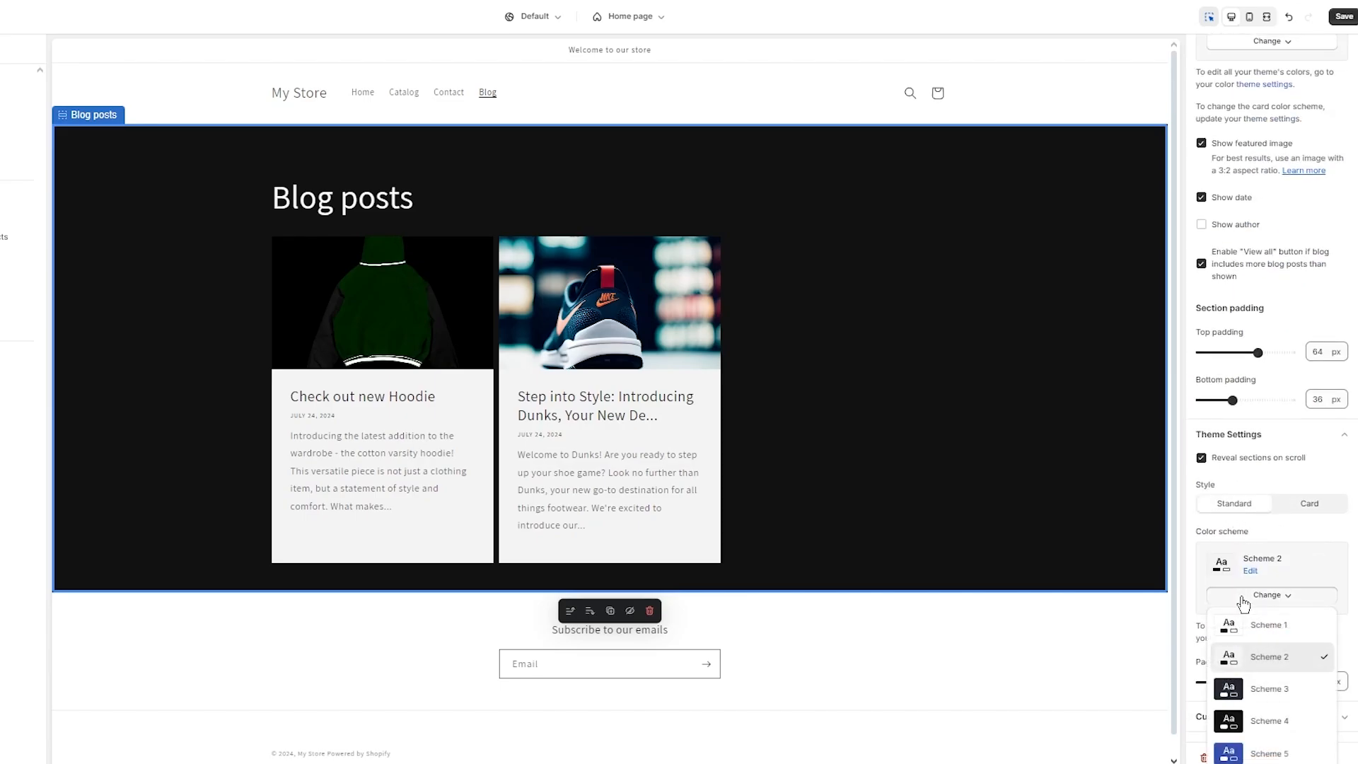
click(1248, 720)
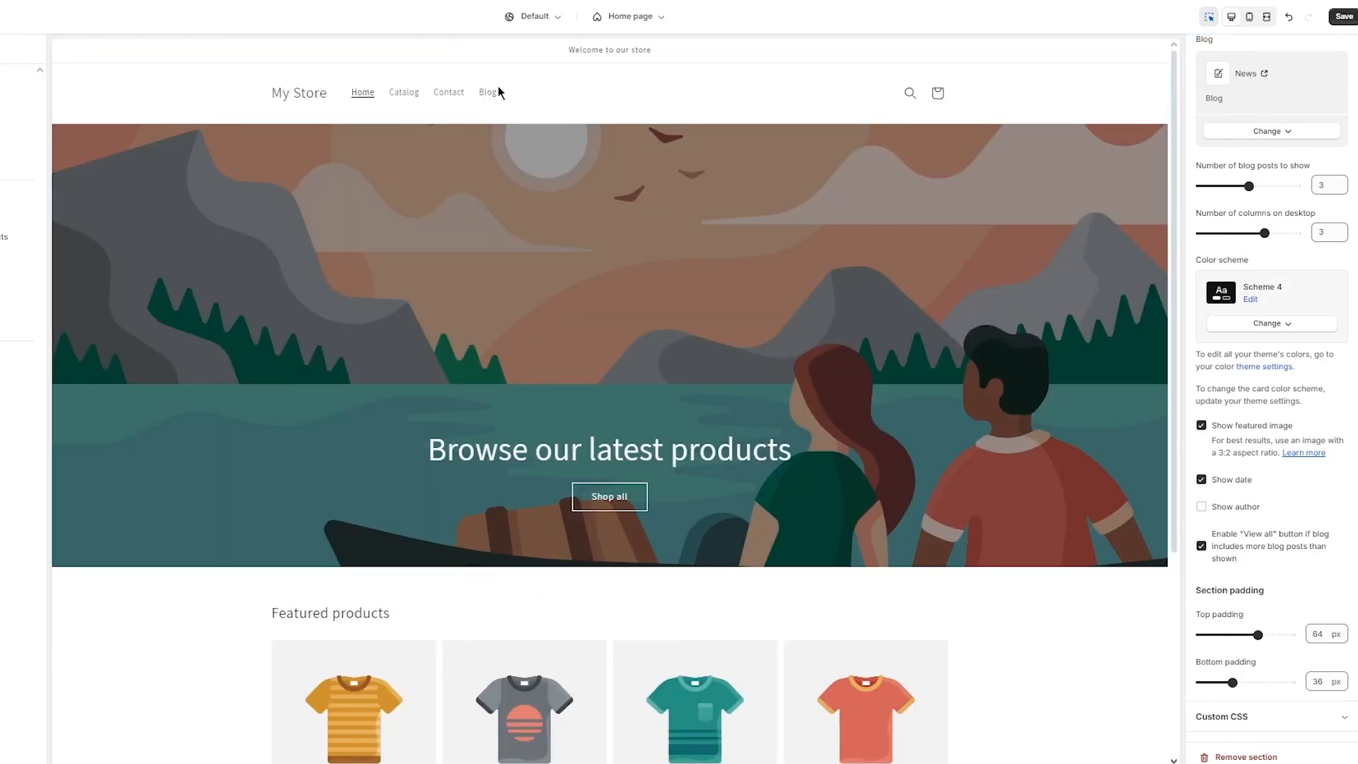
click(486, 97)
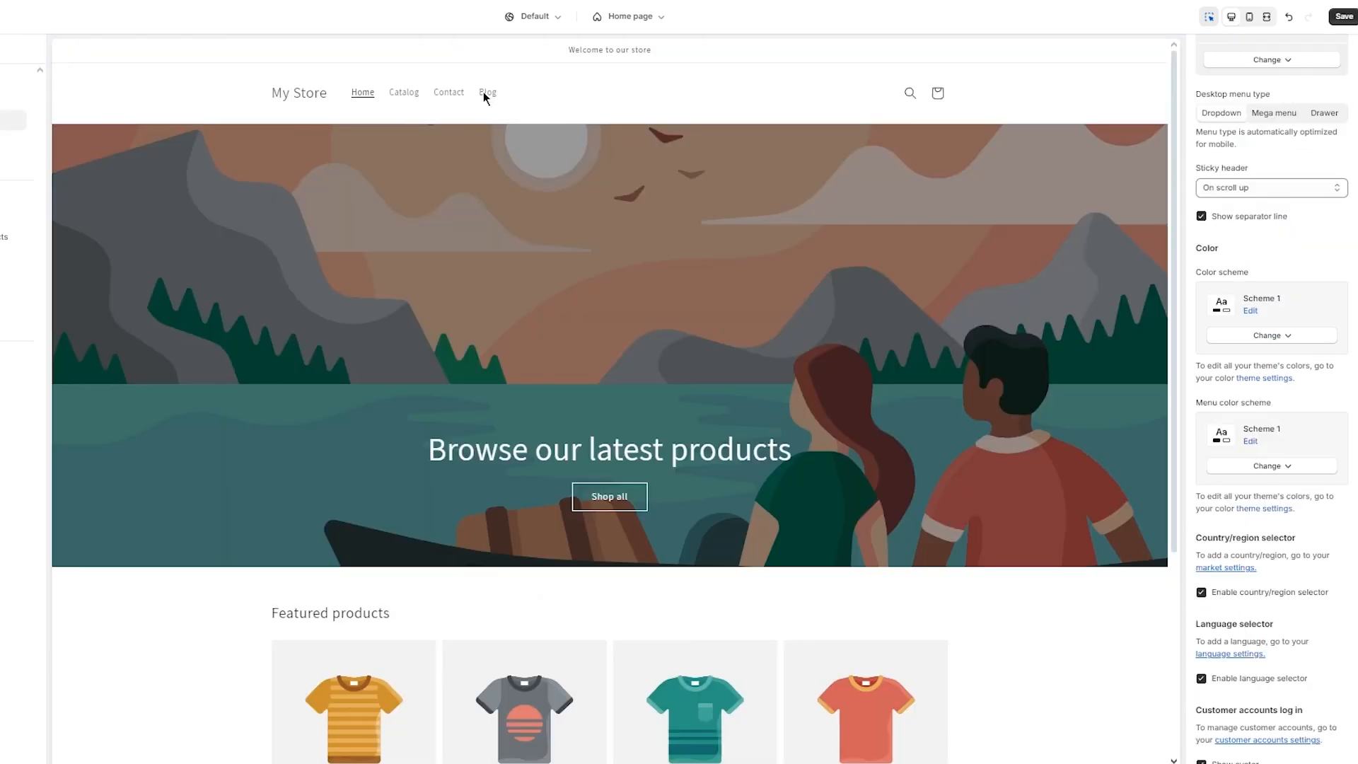
click(485, 95)
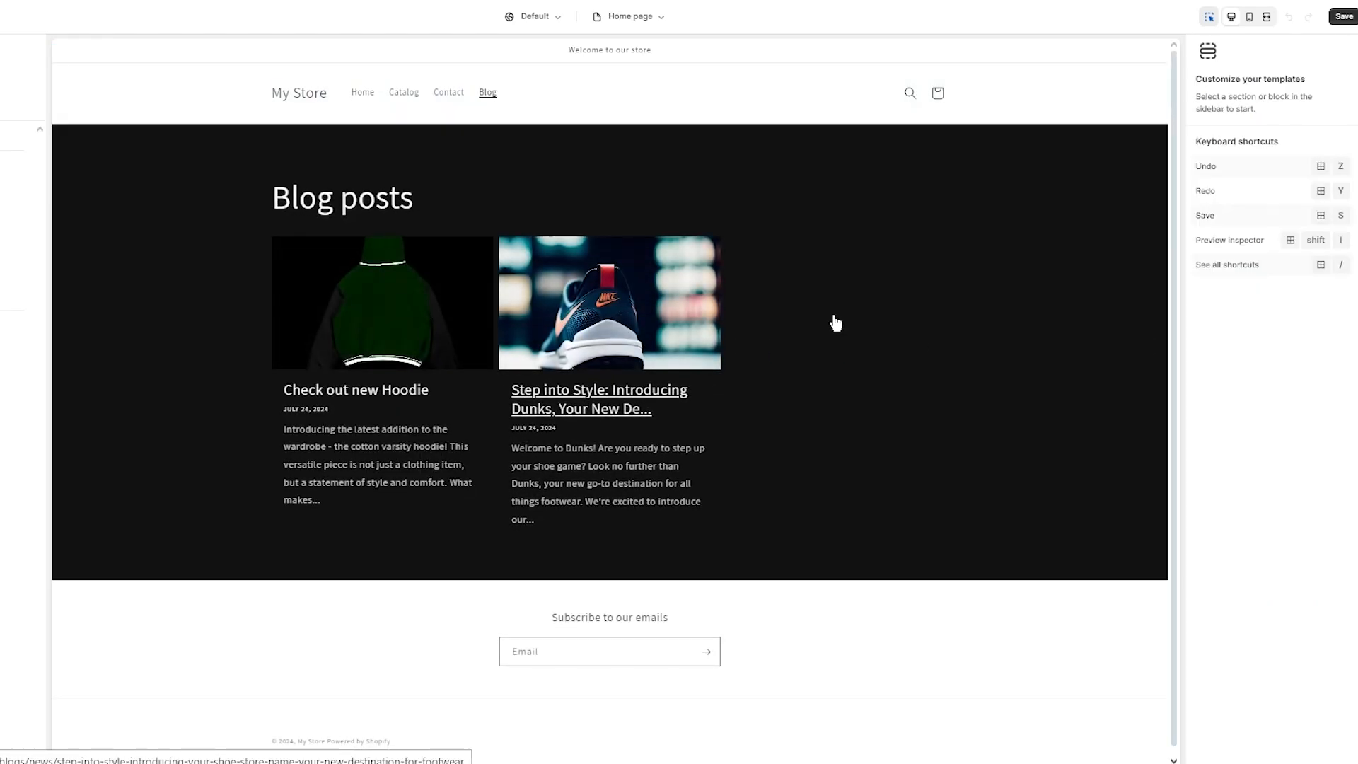
Step: Inspect the Blog posts theme settings and custom h2 CSS, then select the footer section
click(1030, 397)
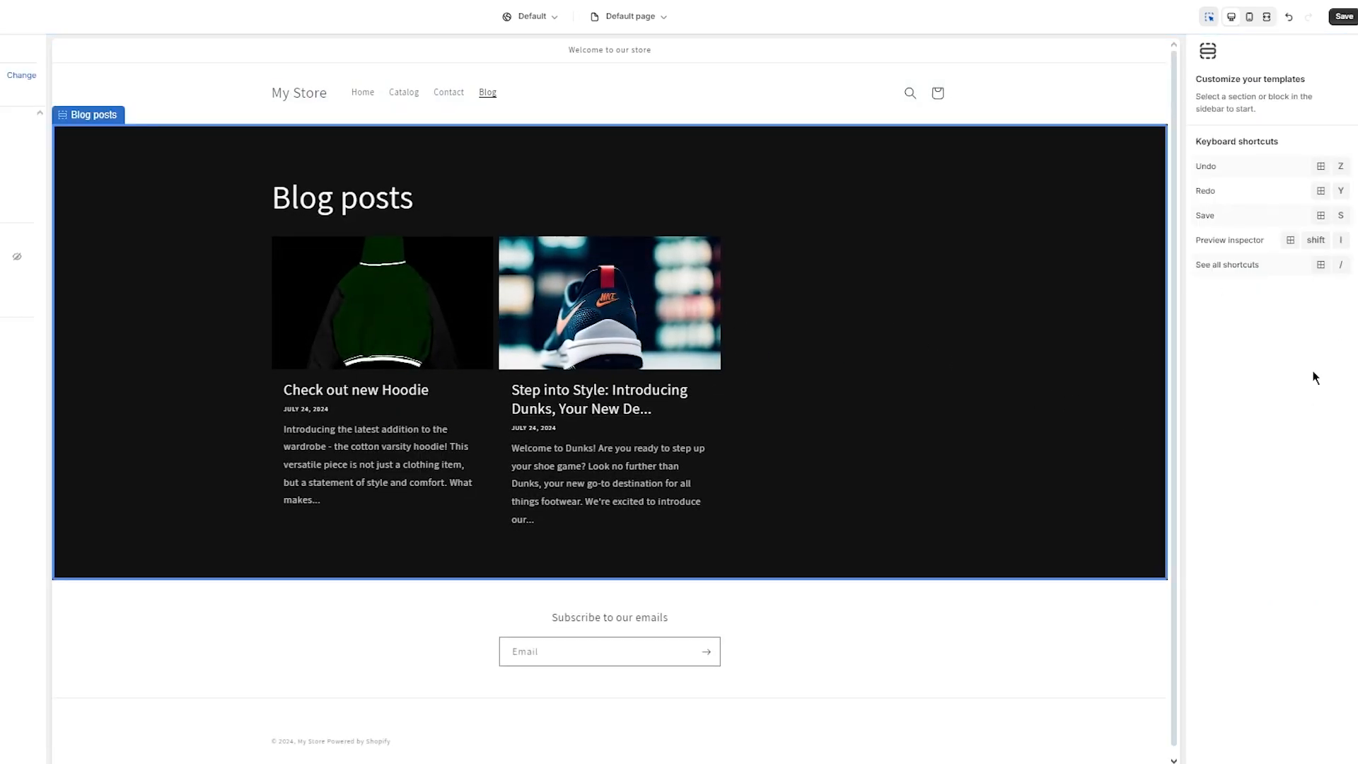
click(1254, 685)
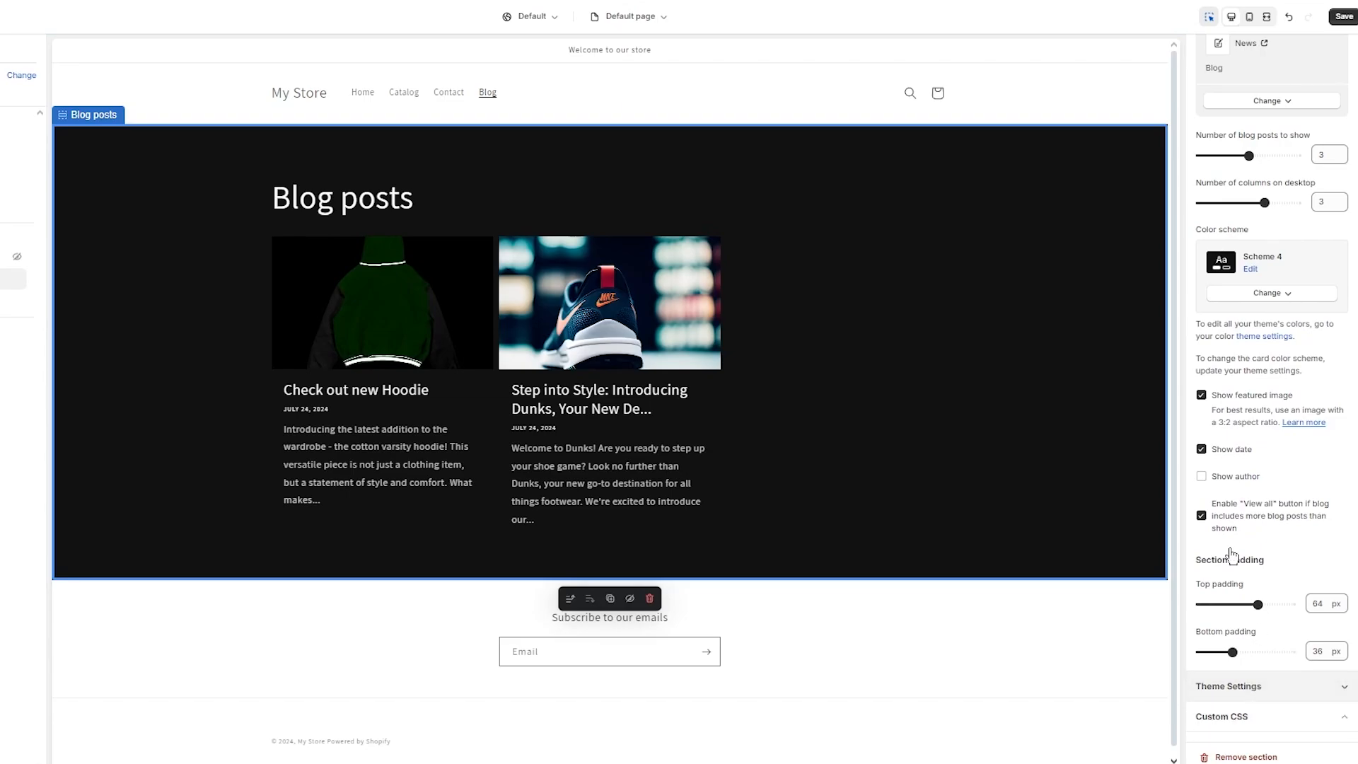
scroll(1294, 527, down, 4)
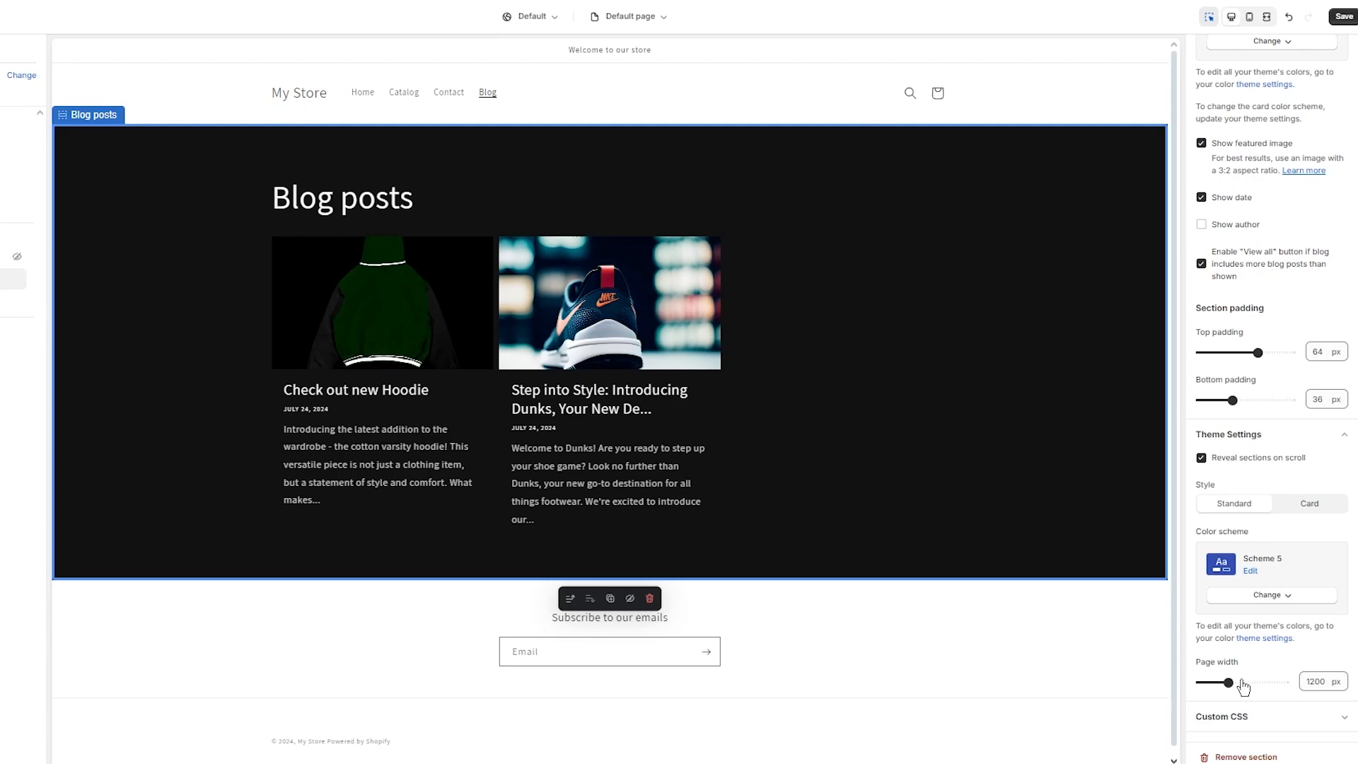
click(1259, 717)
scroll(1273, 701, down, 2)
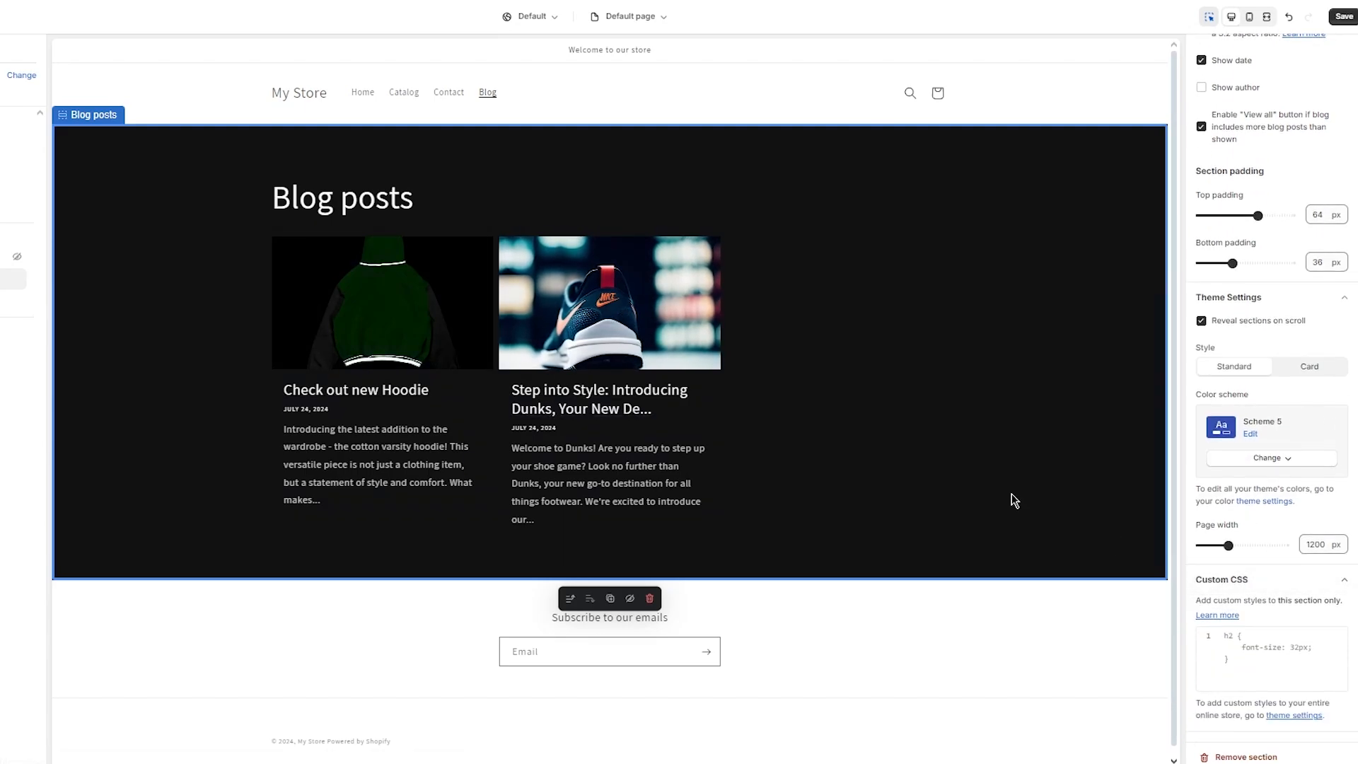
click(1295, 646)
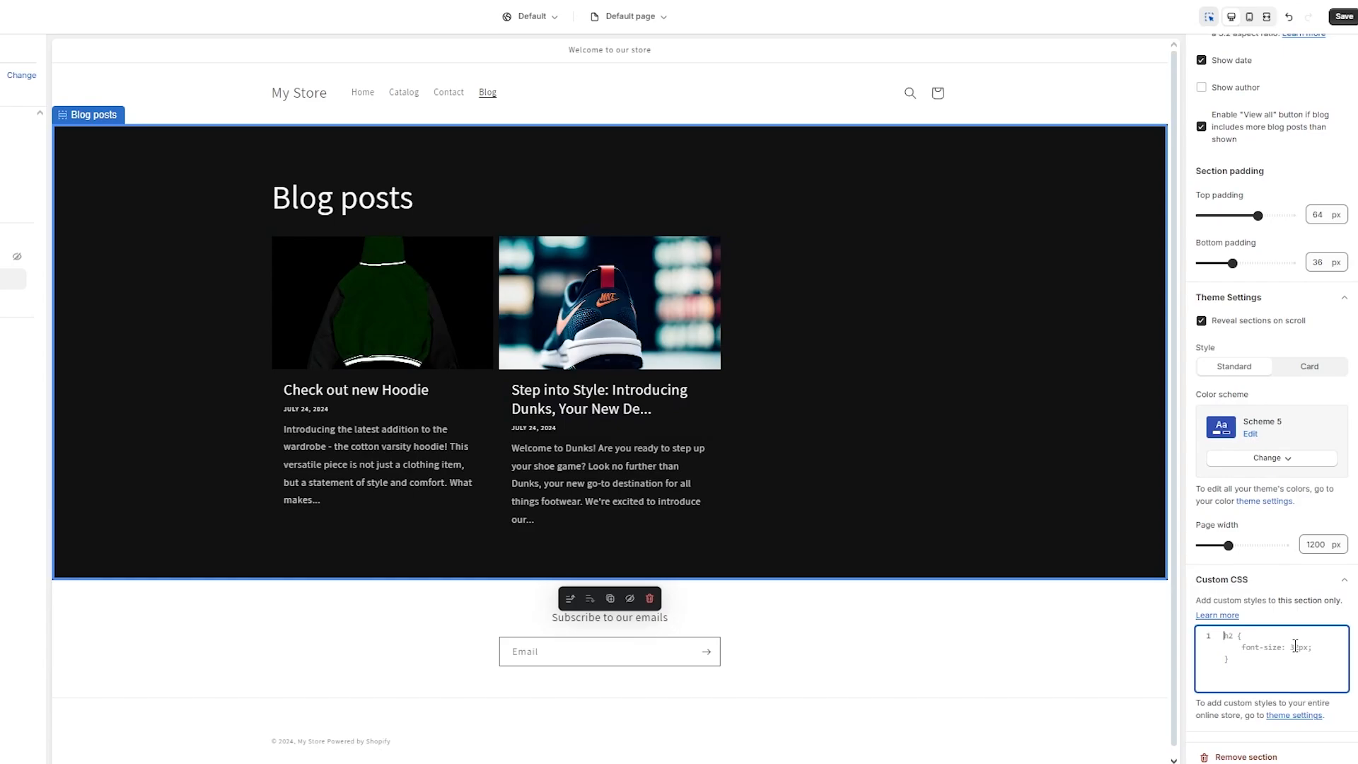
click(932, 662)
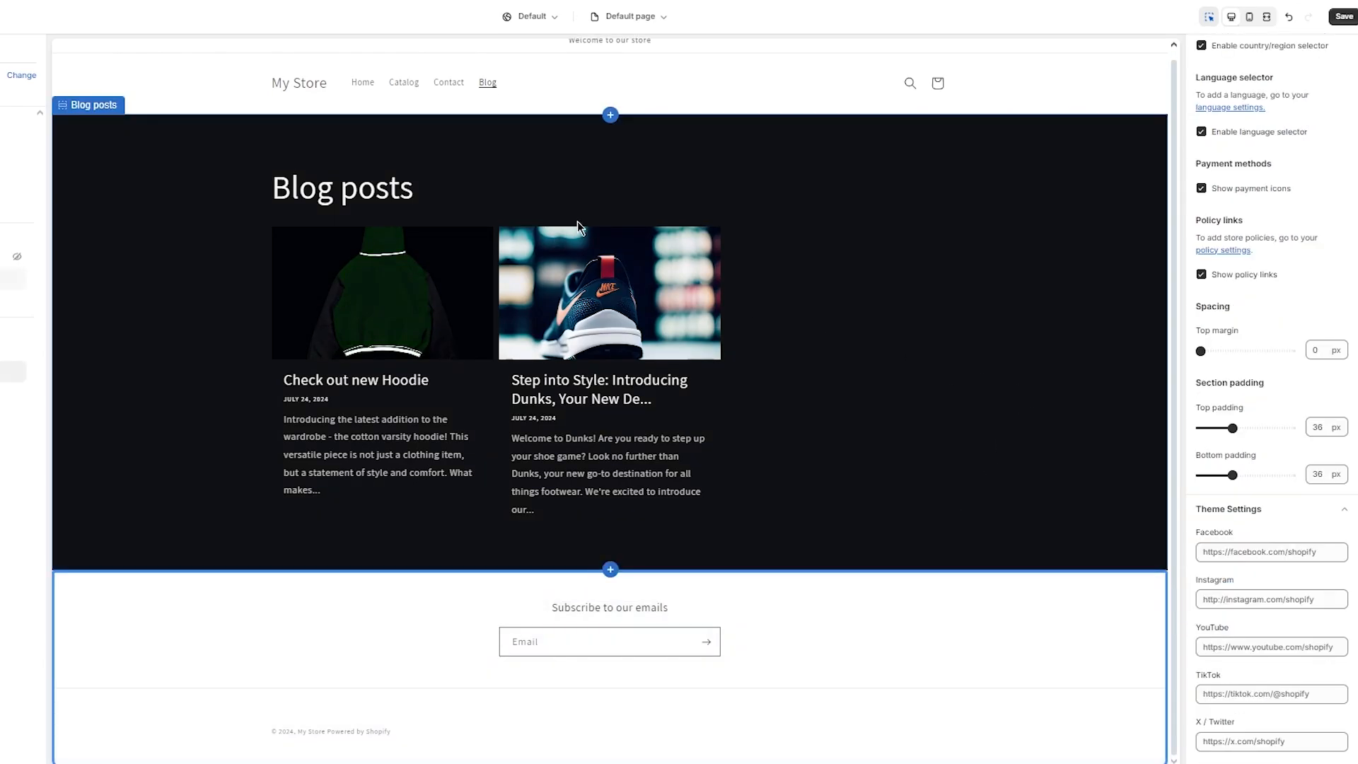
Step: Change the theme's heading font to Antique Olive under Typography
scroll(537, 259, up, 1)
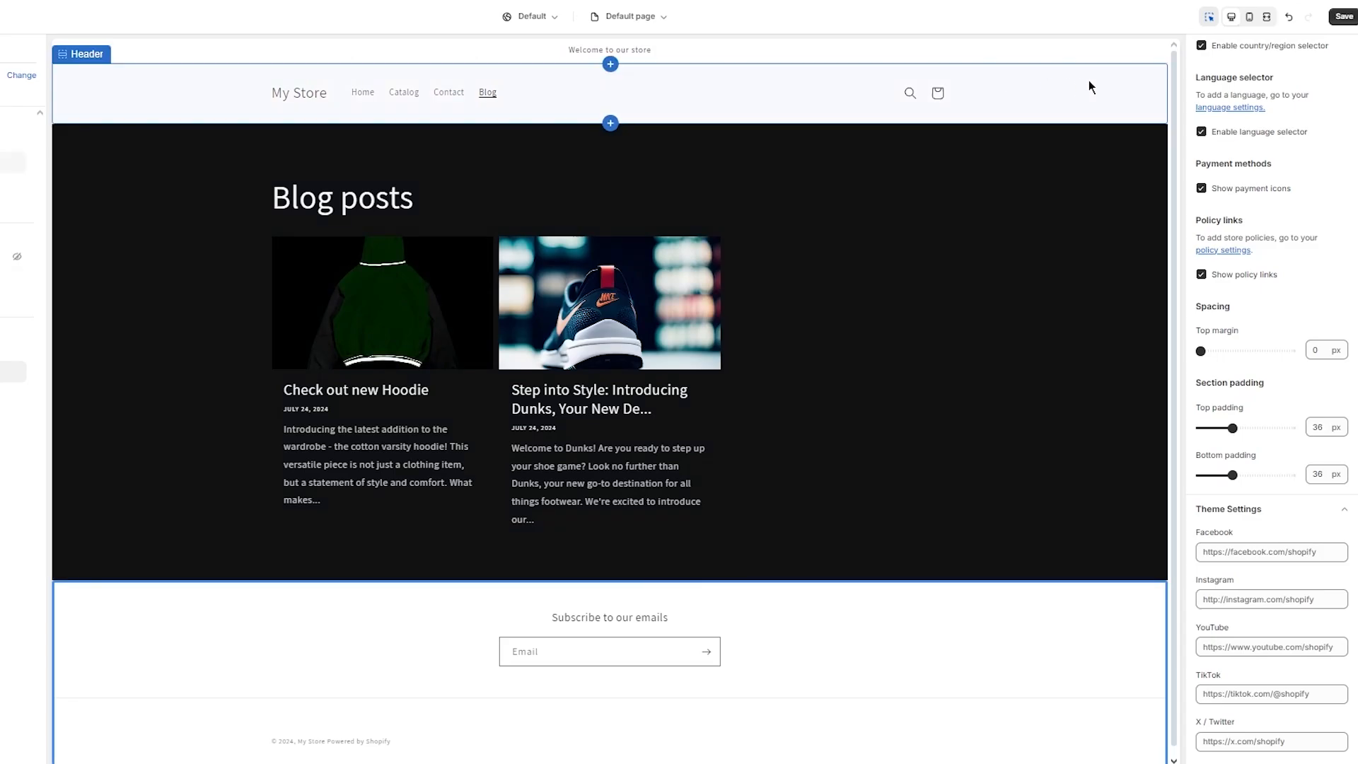
click(880, 248)
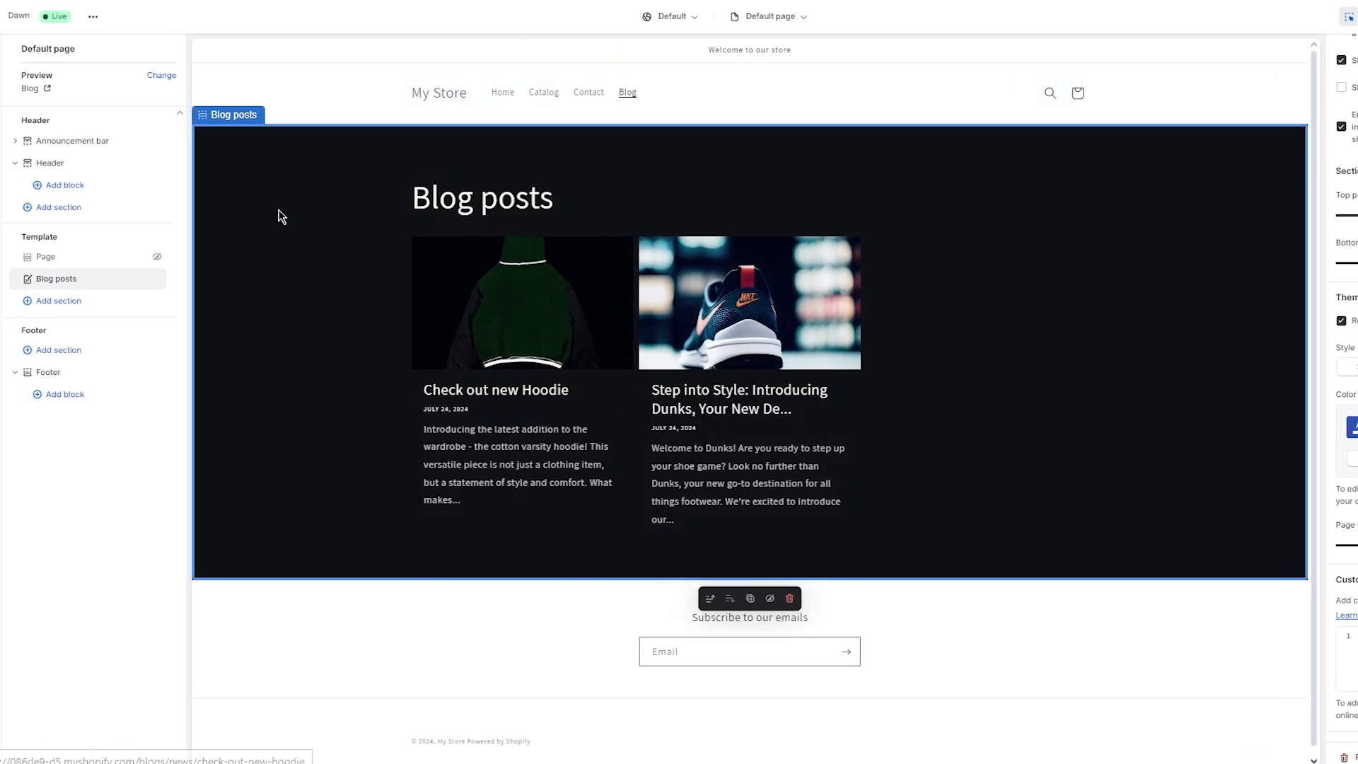
click(0, 79)
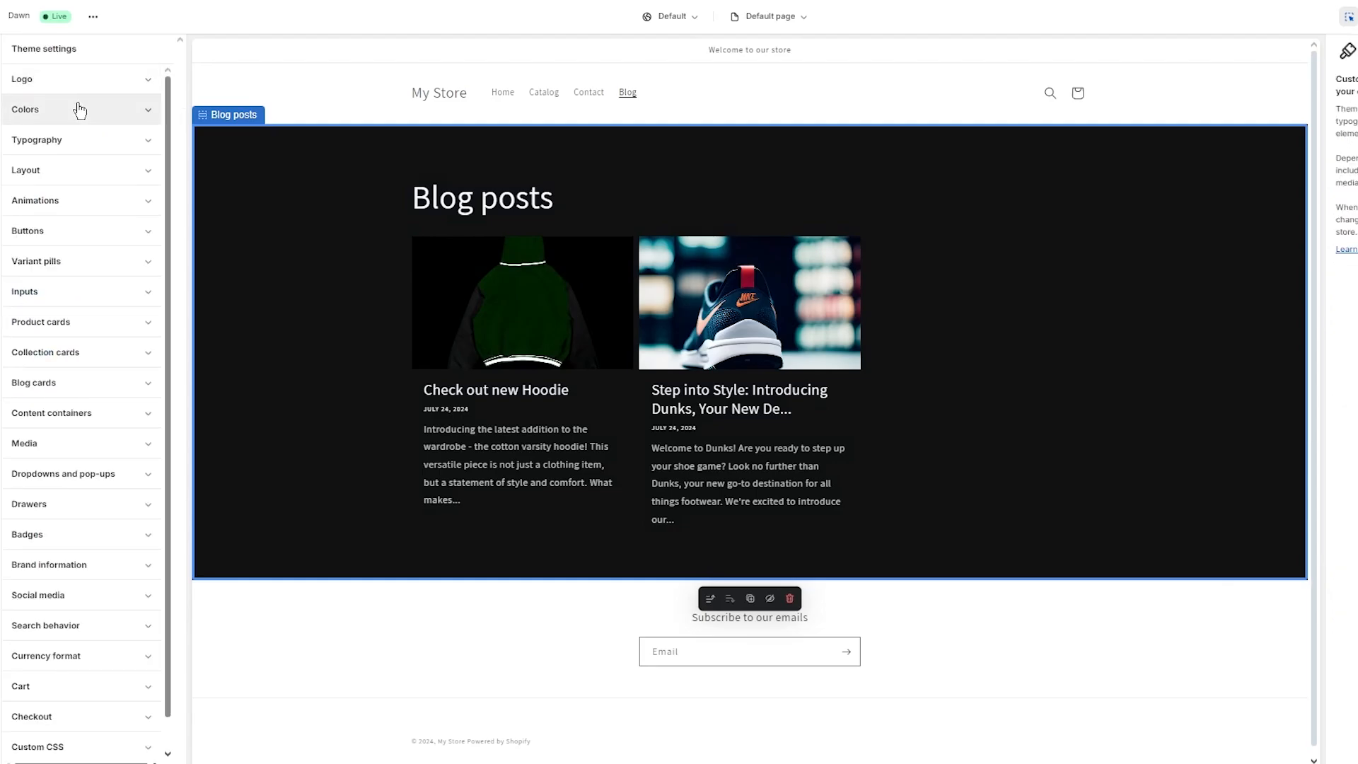
click(64, 140)
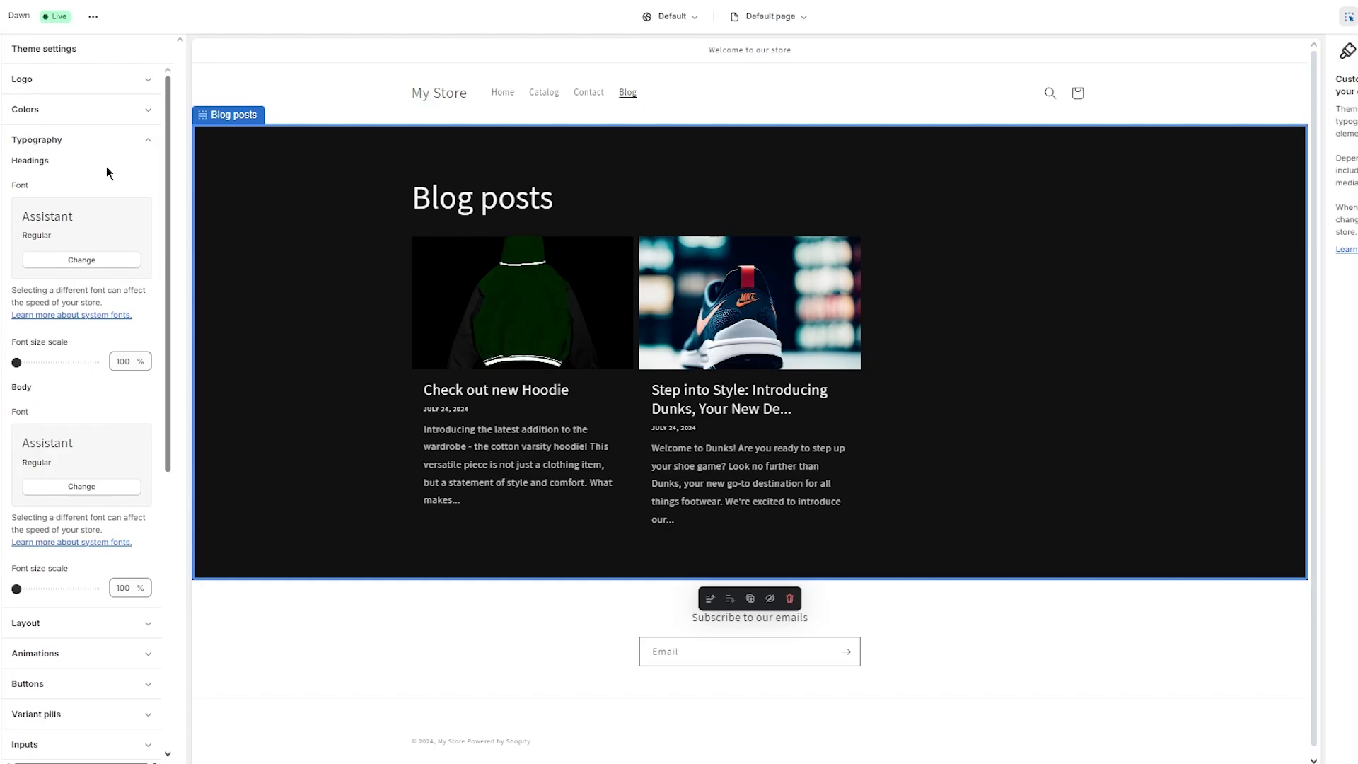
scroll(79, 370, down, 3)
scroll(77, 370, up, 3)
drag(33, 388, 10, 392)
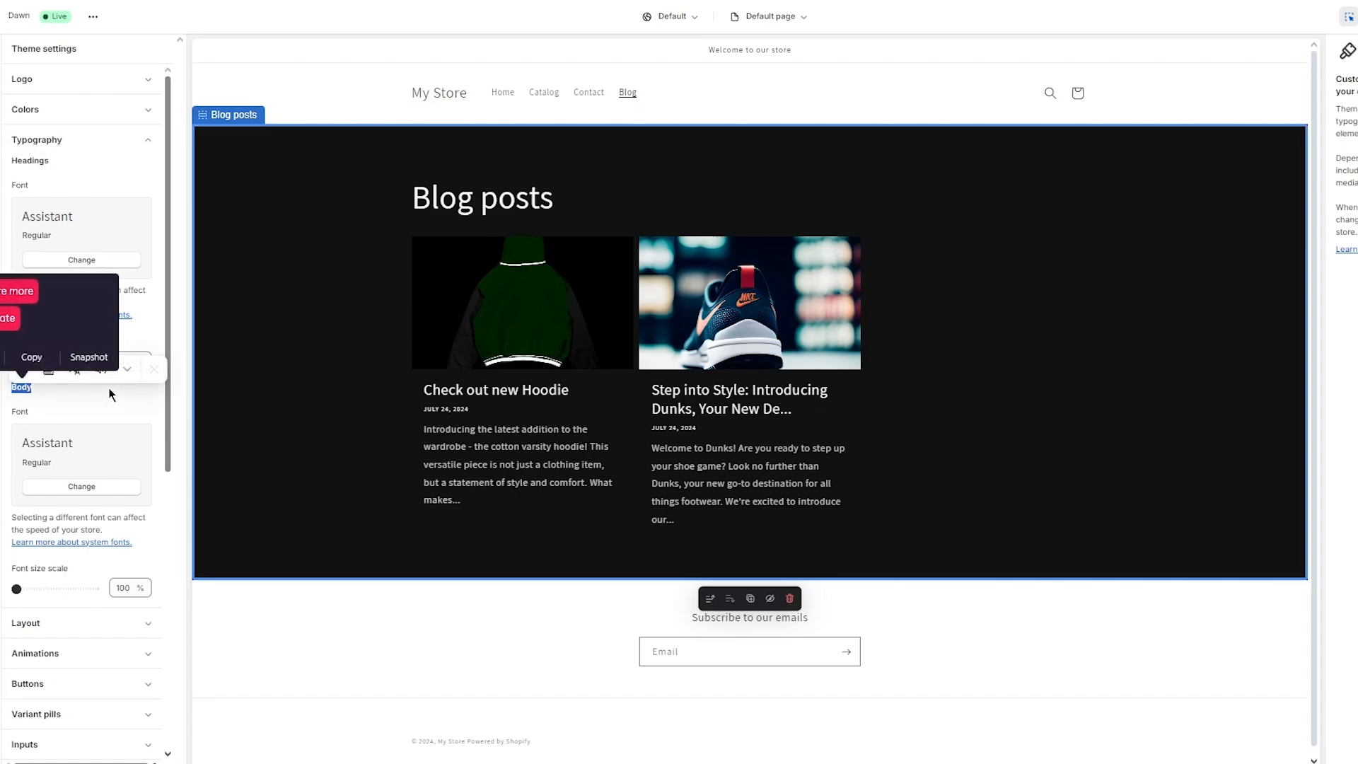
click(97, 405)
click(98, 259)
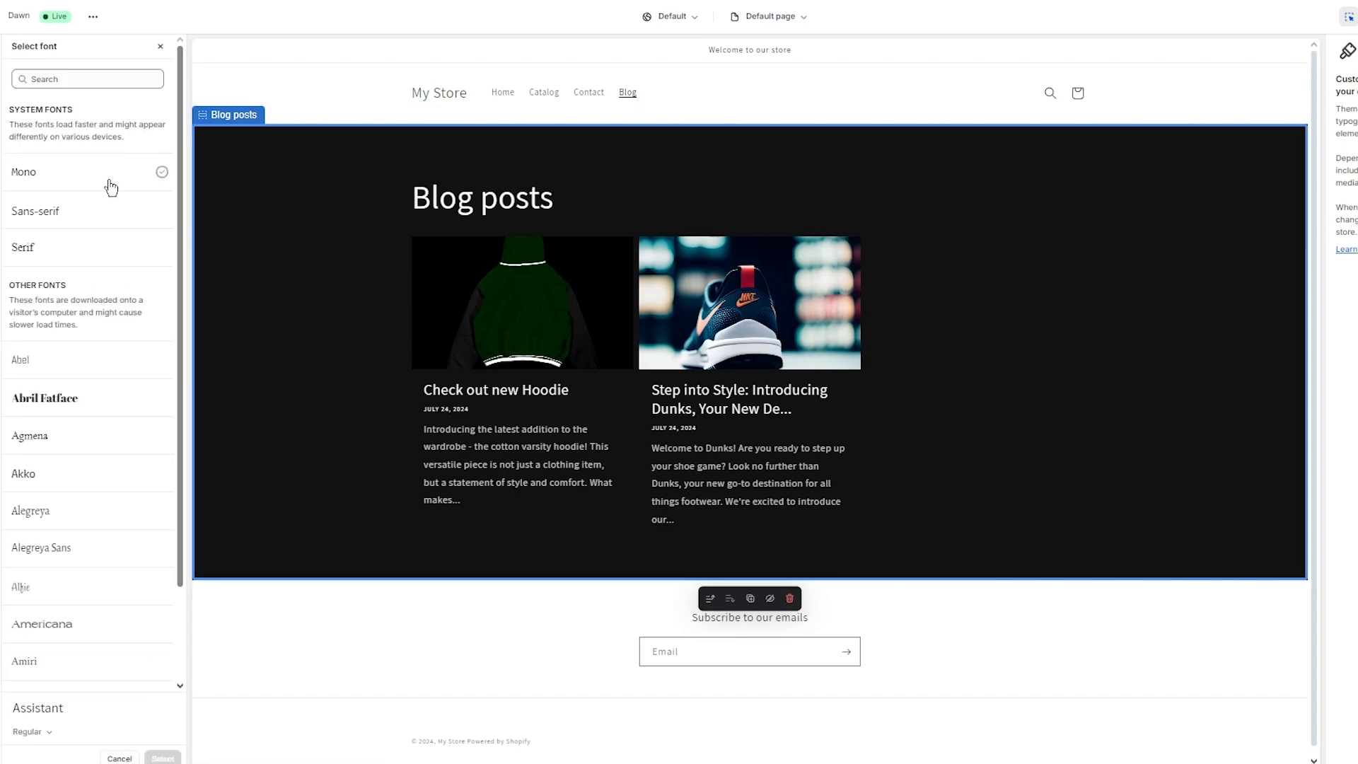
scroll(95, 312, down, 1)
scroll(95, 311, down, 3)
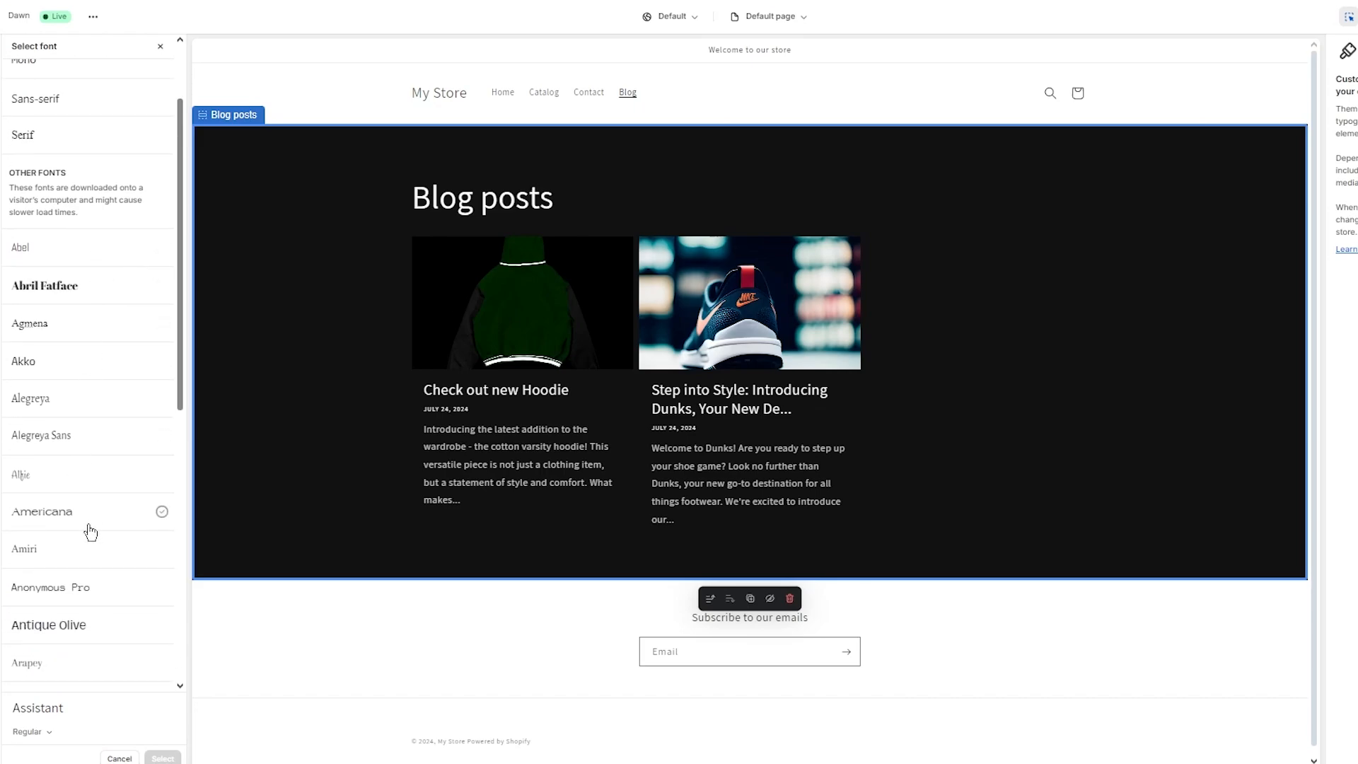
click(102, 628)
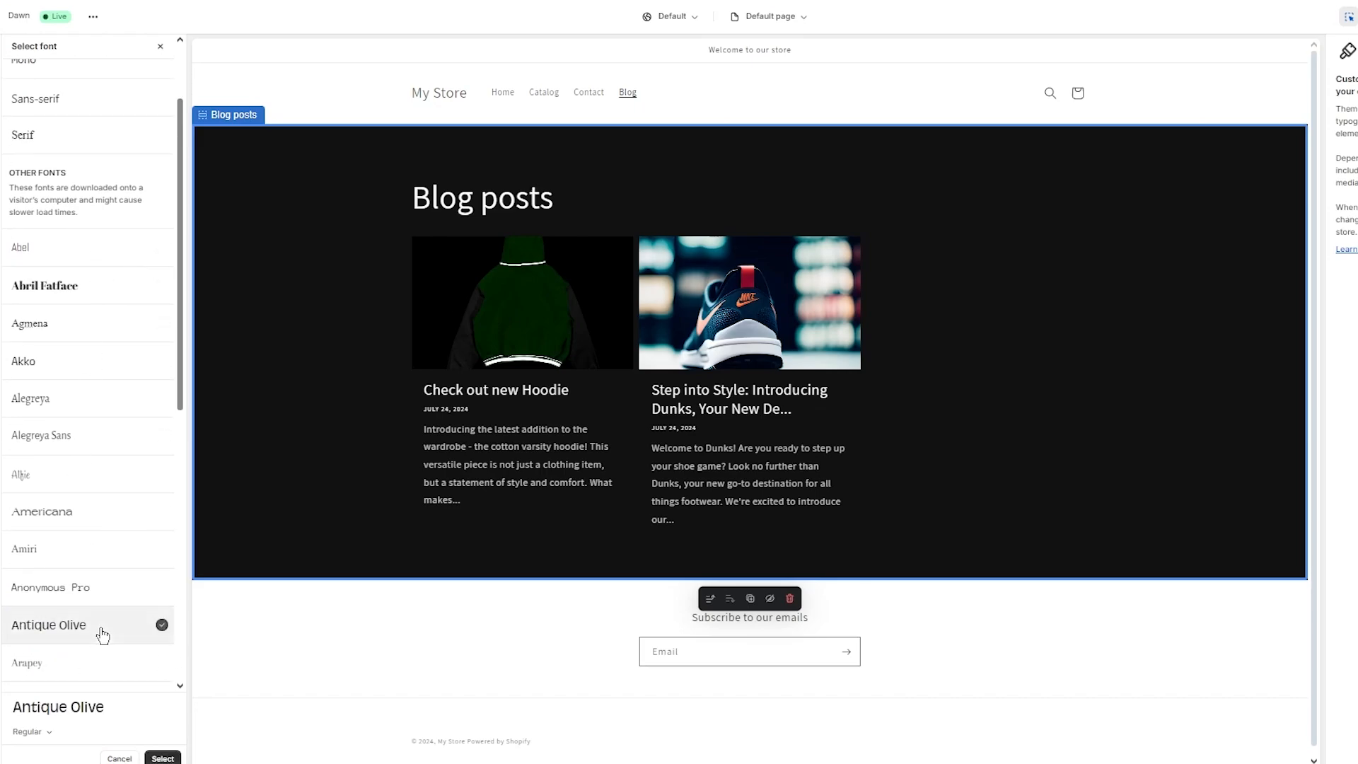
click(163, 758)
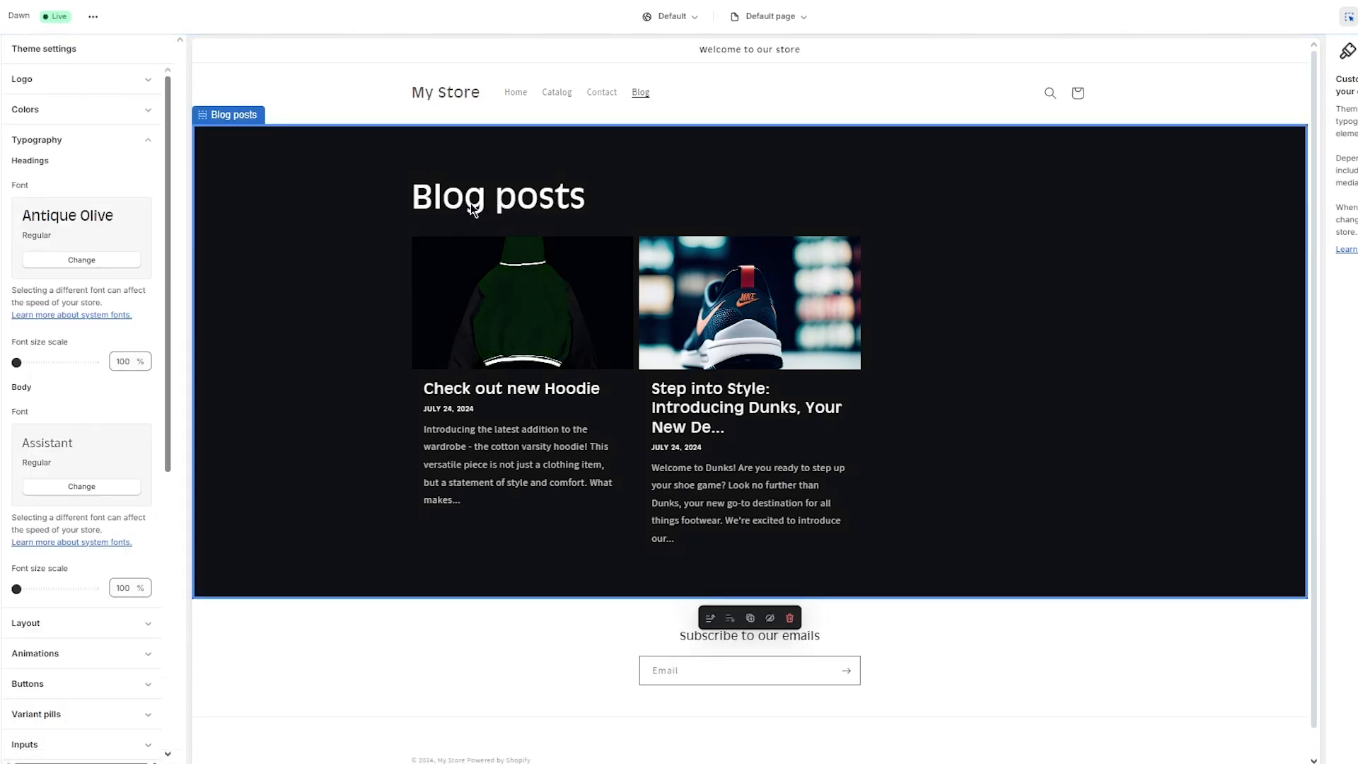
Step: Change the body font to Anonymous Pro
click(70, 488)
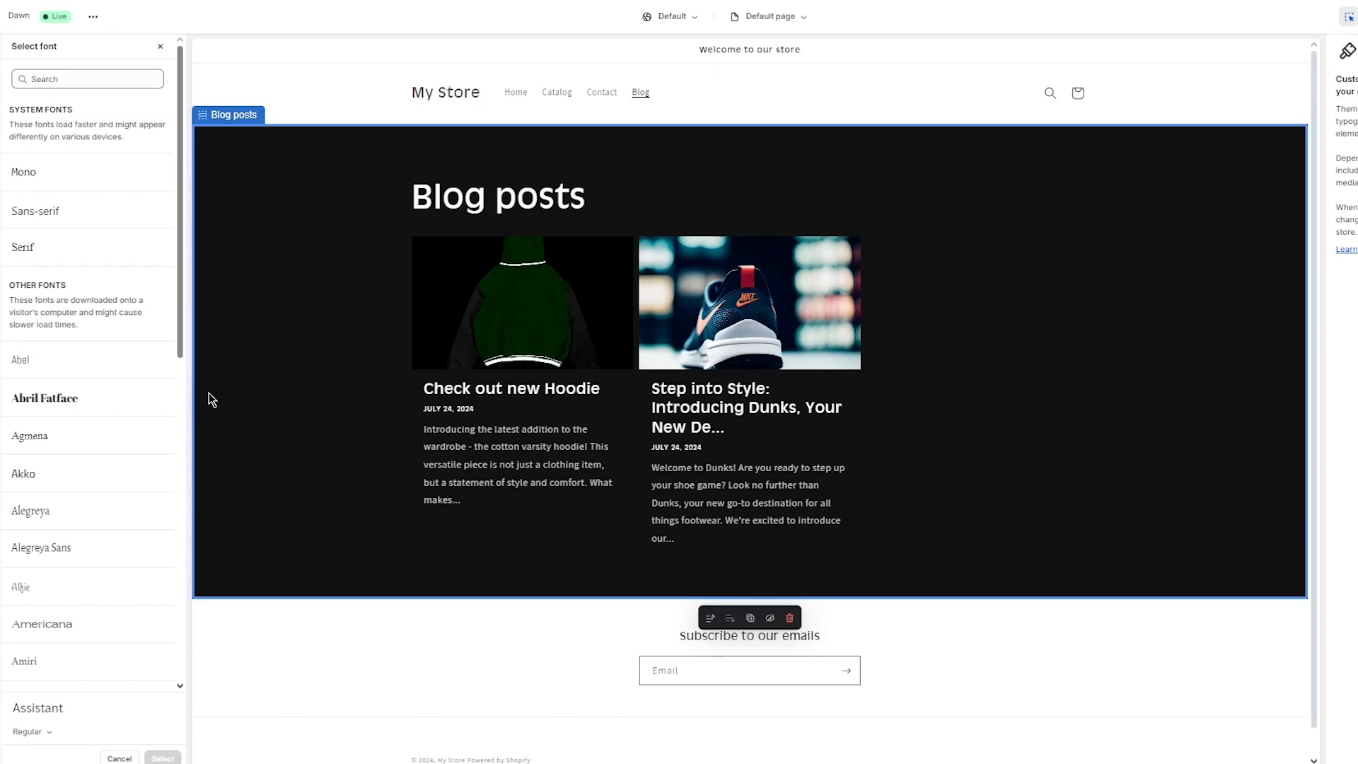
scroll(100, 425, down, 3)
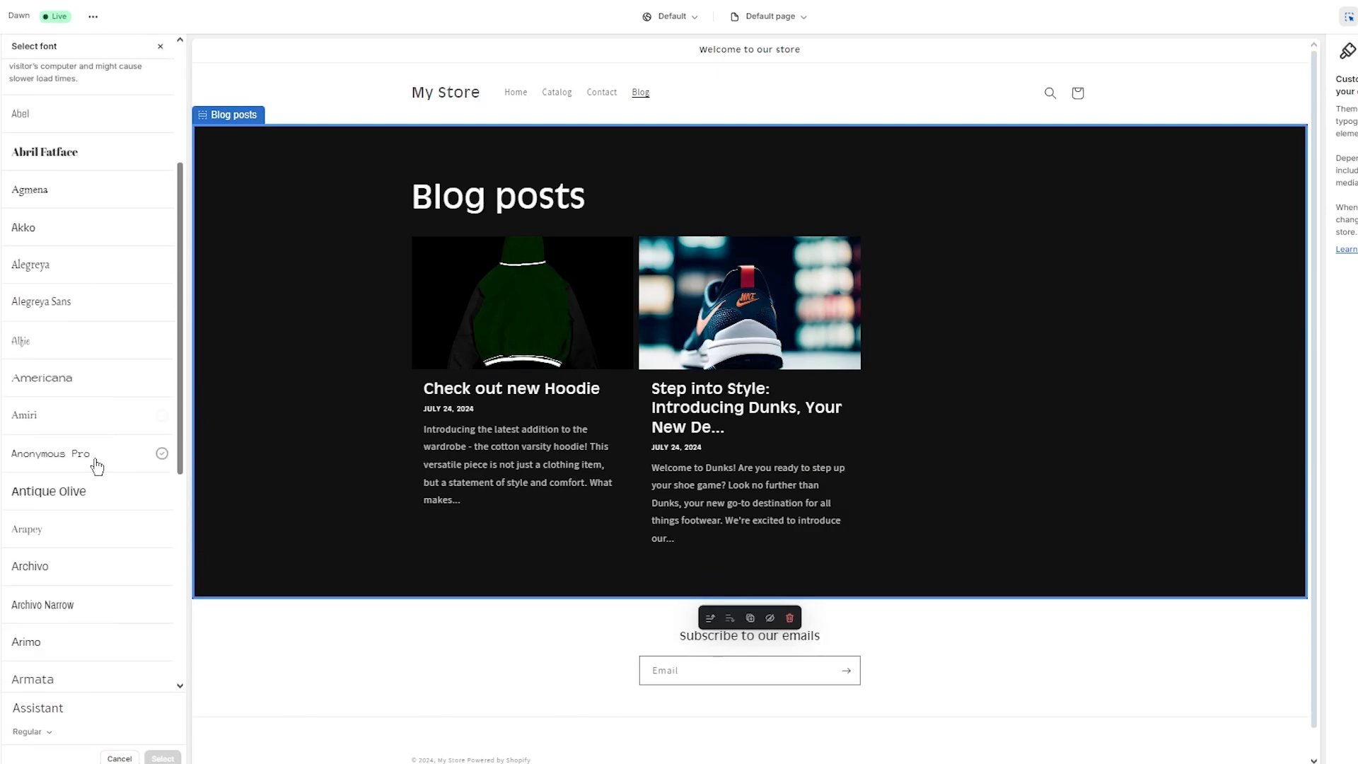
click(96, 464)
click(163, 758)
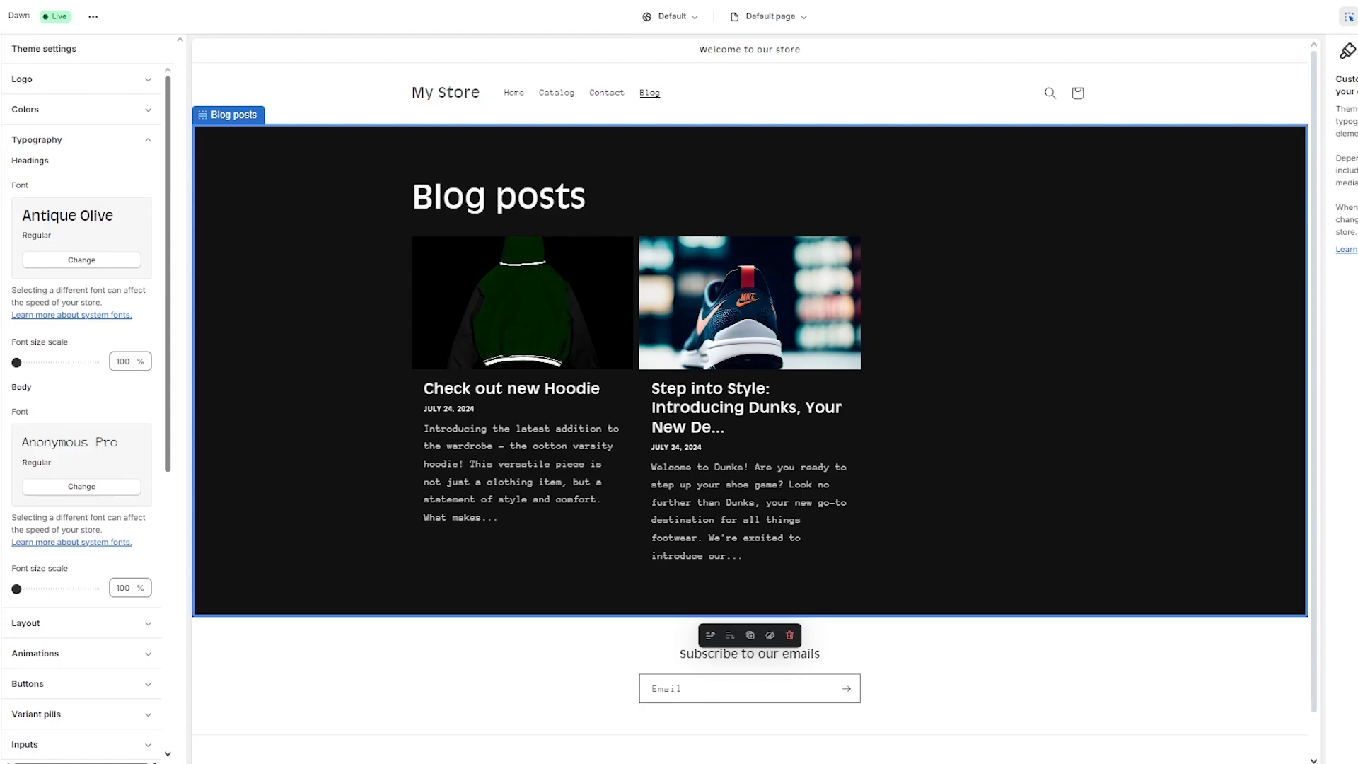
Step: View the colour schemes and Scheme 4's colours, then show the App embeds list
click(145, 109)
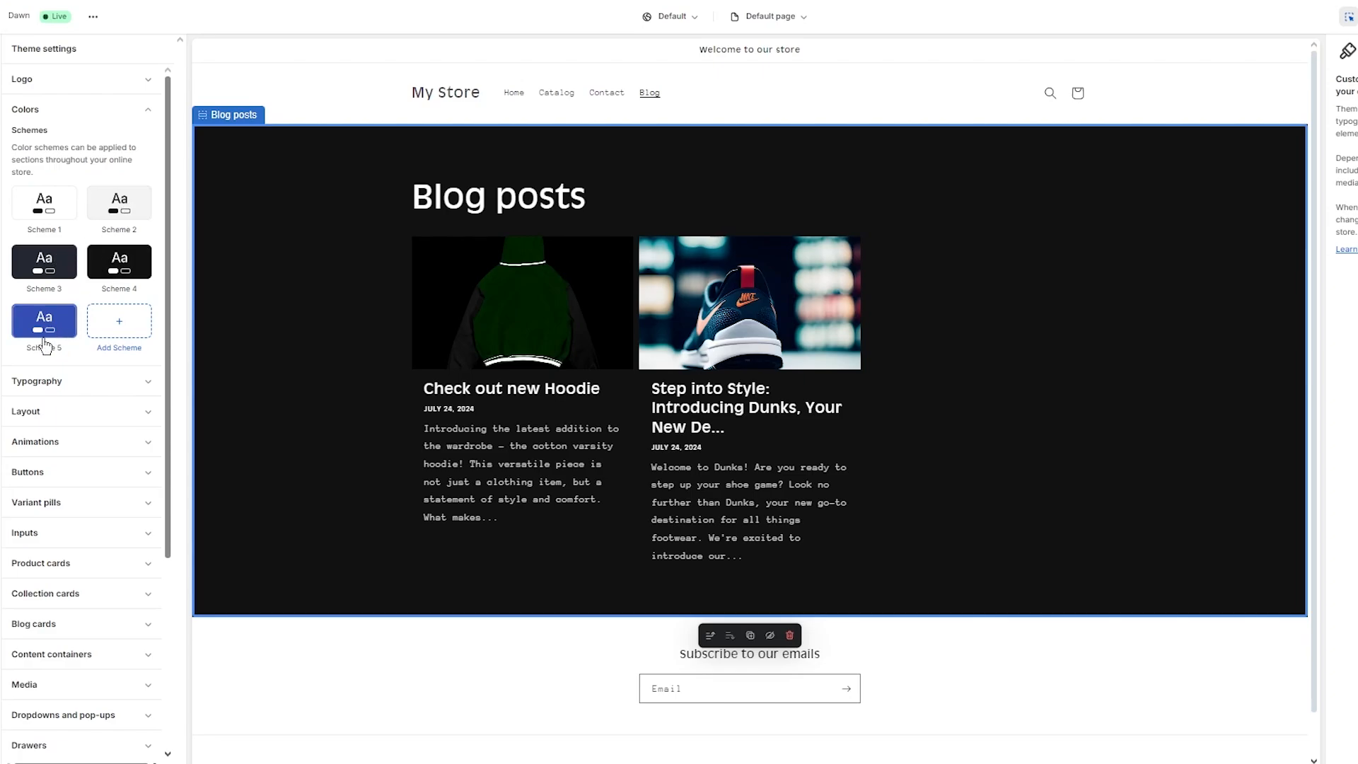
click(105, 261)
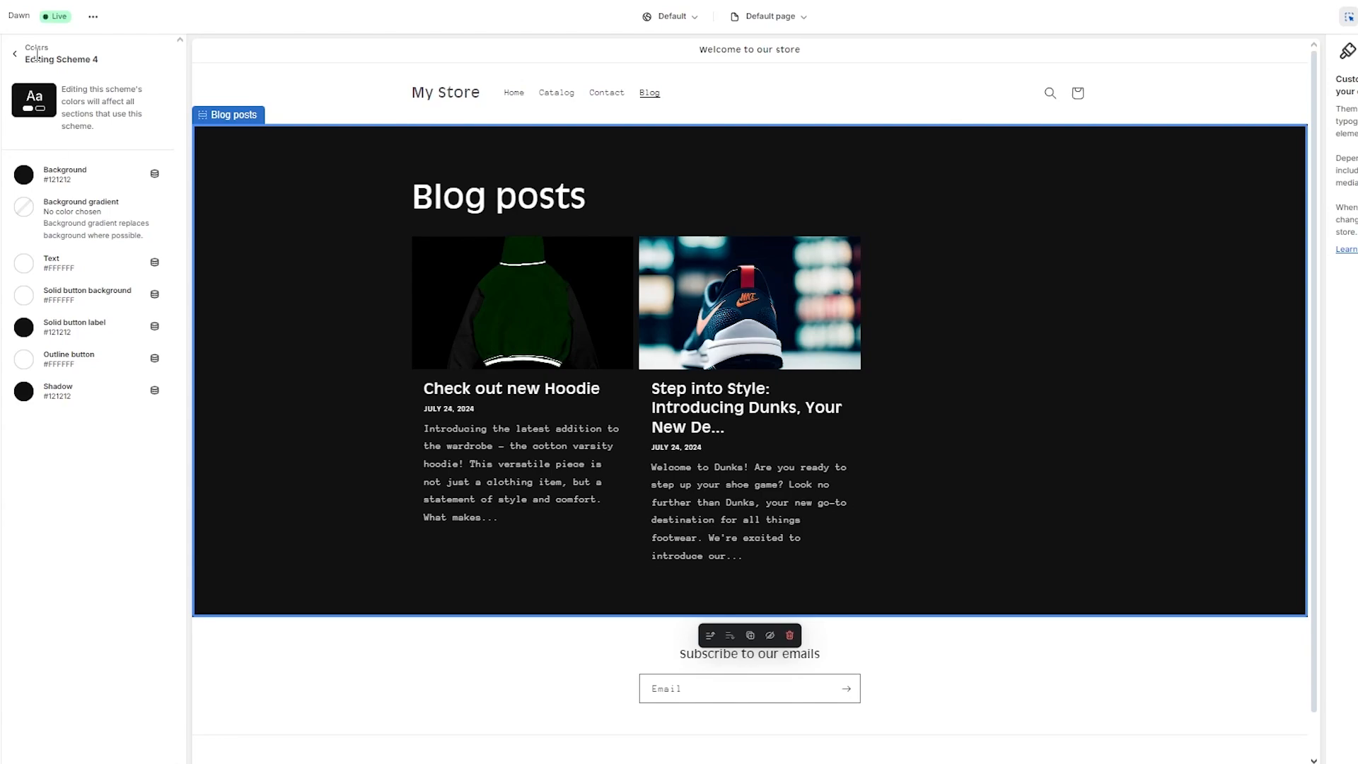
click(1, 100)
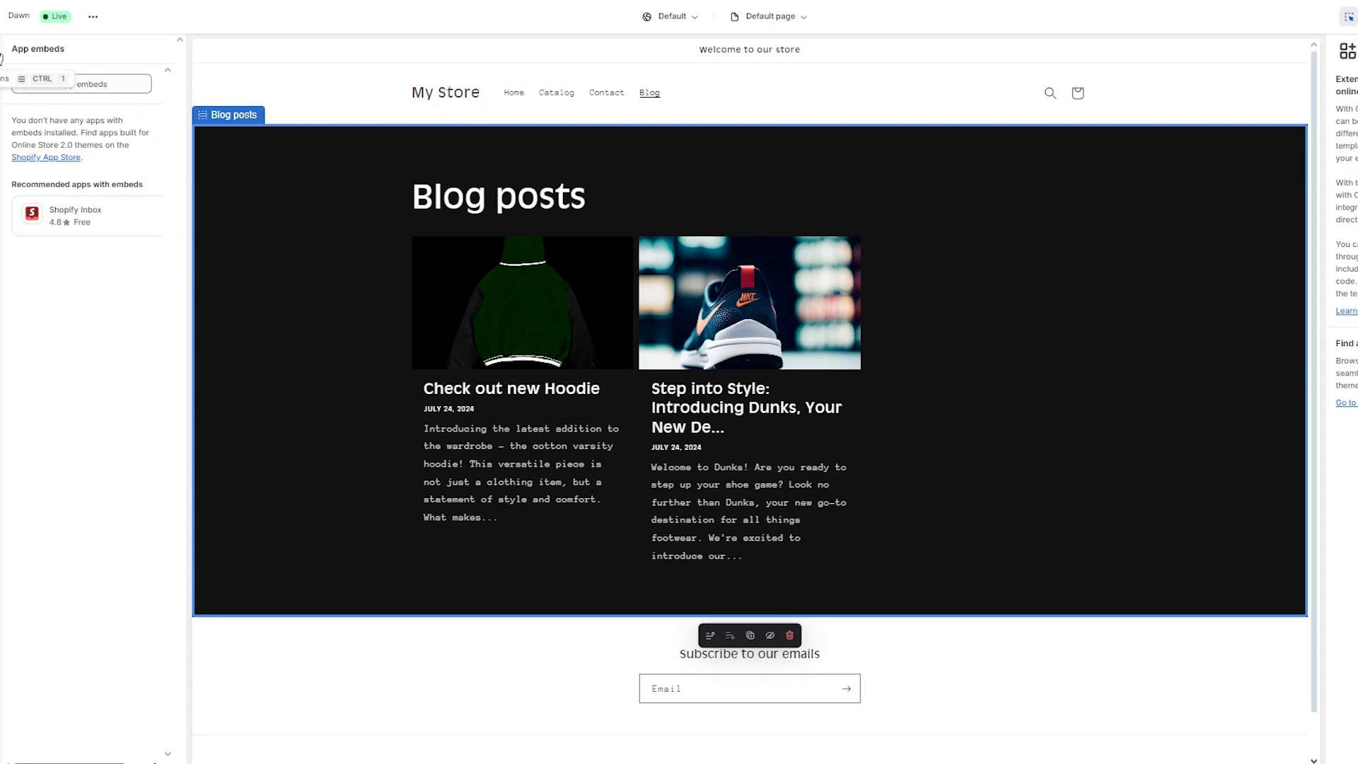
Step: Save the theme changes and exit the editor to the live storefront Blog page
click(7, 53)
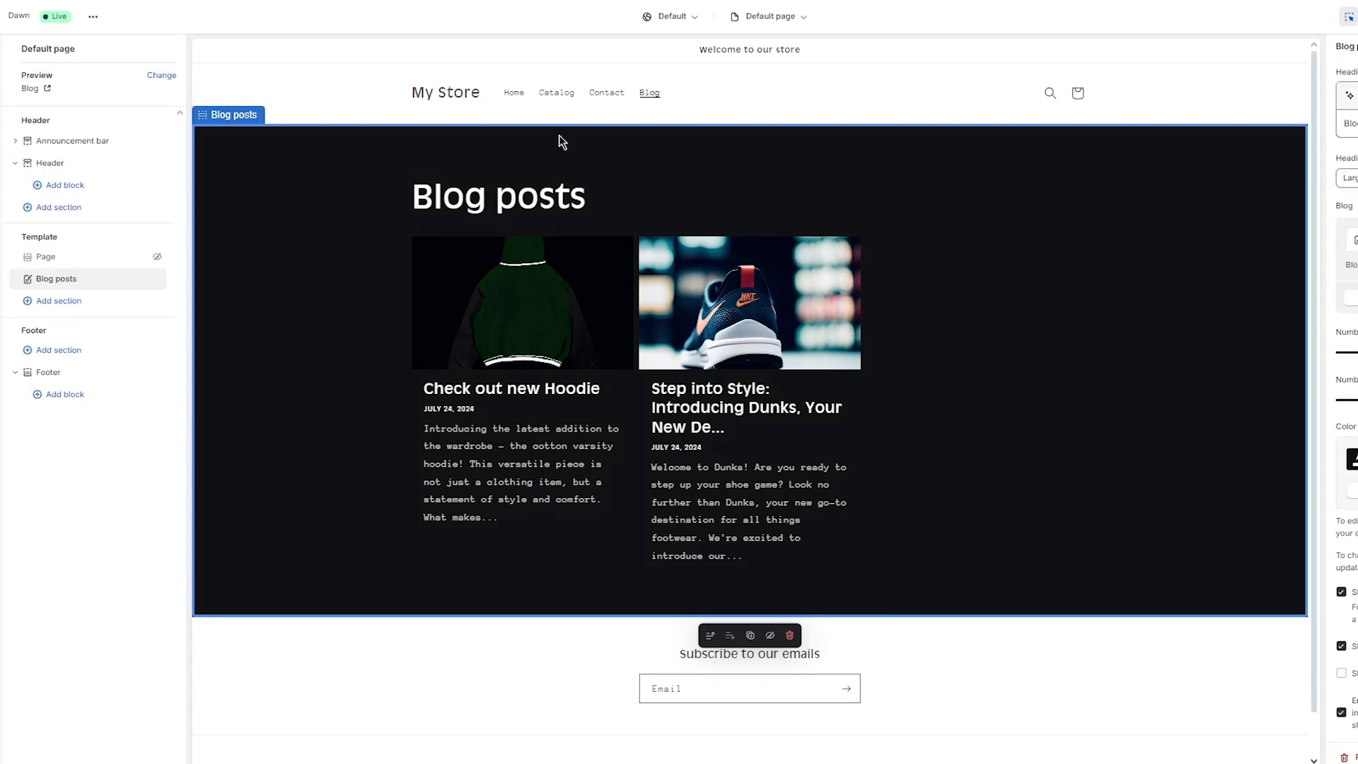
click(1357, 17)
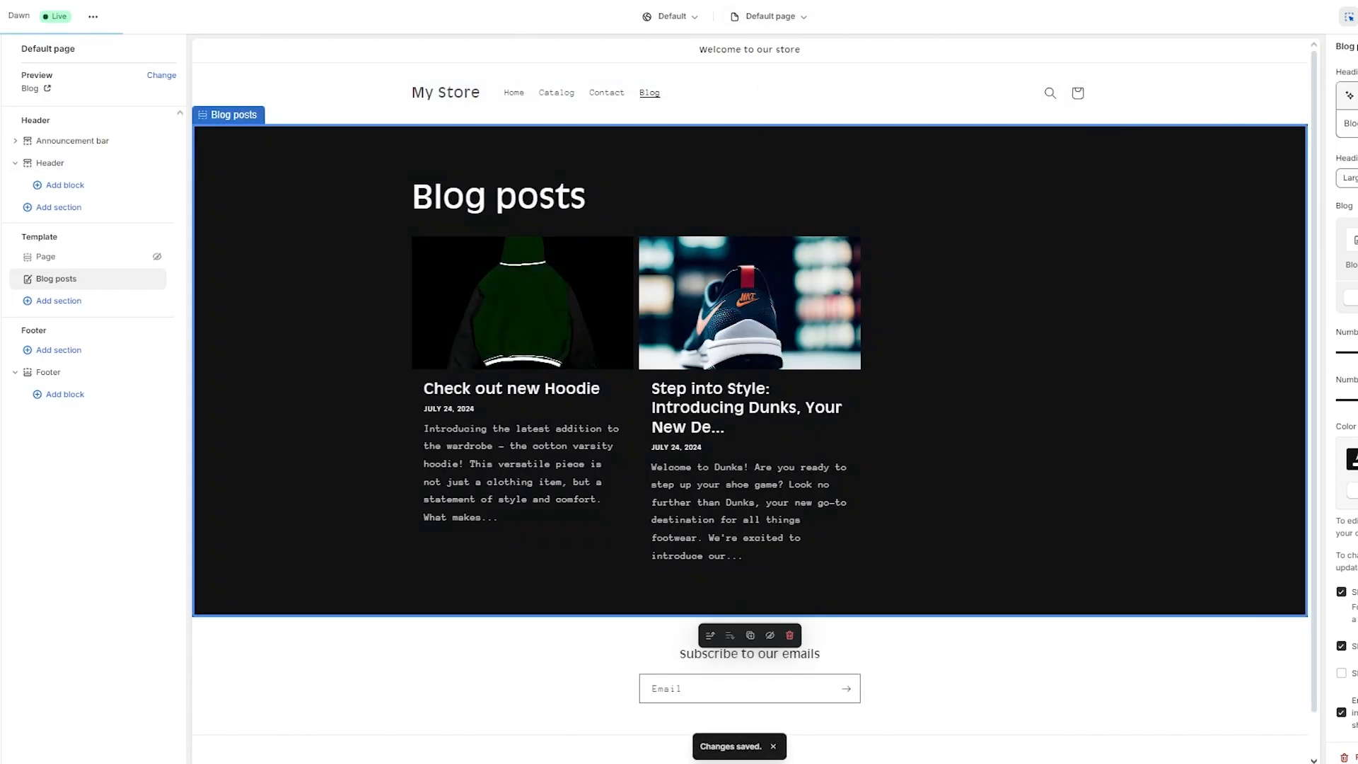
click(6, 15)
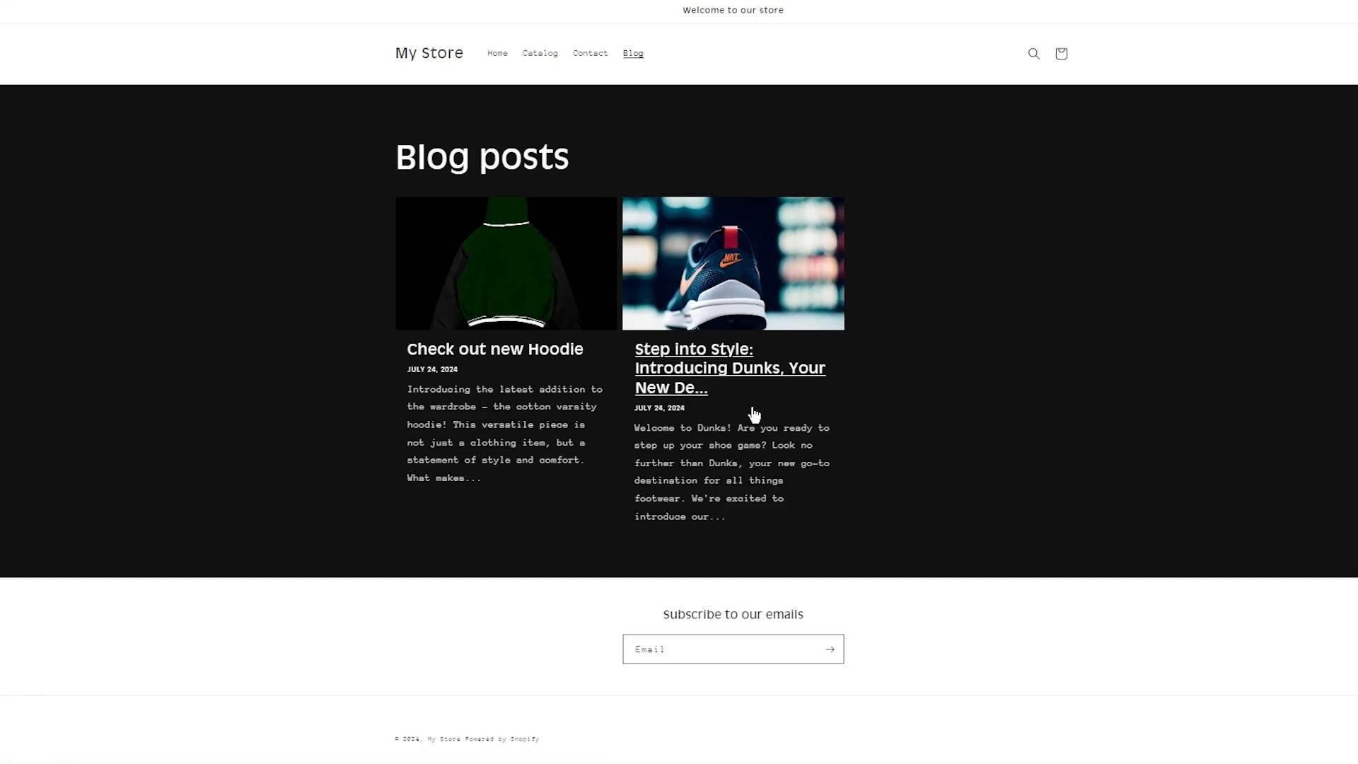
Step: Open the 'Check out new Hoodie' article and scroll through it on the storefront
click(535, 320)
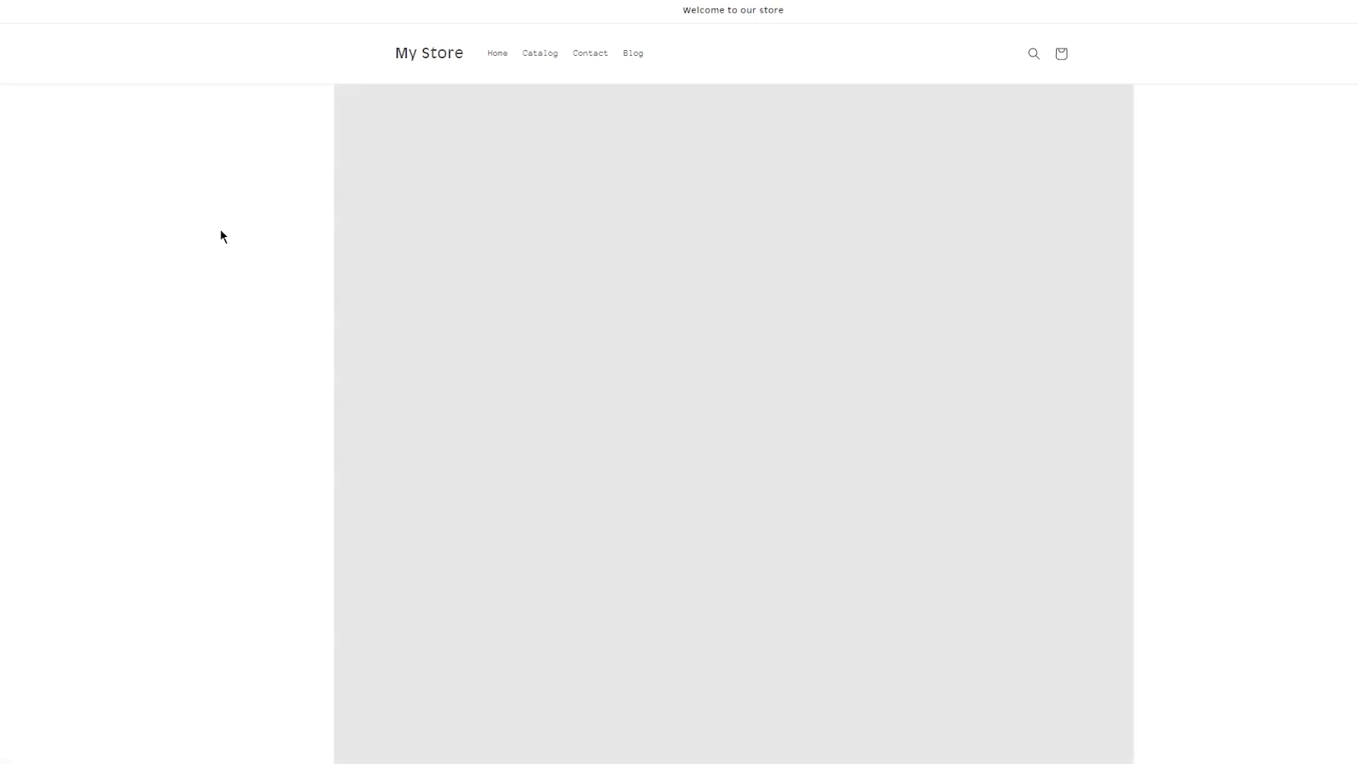
scroll(227, 233, down, 3)
scroll(573, 316, up, 3)
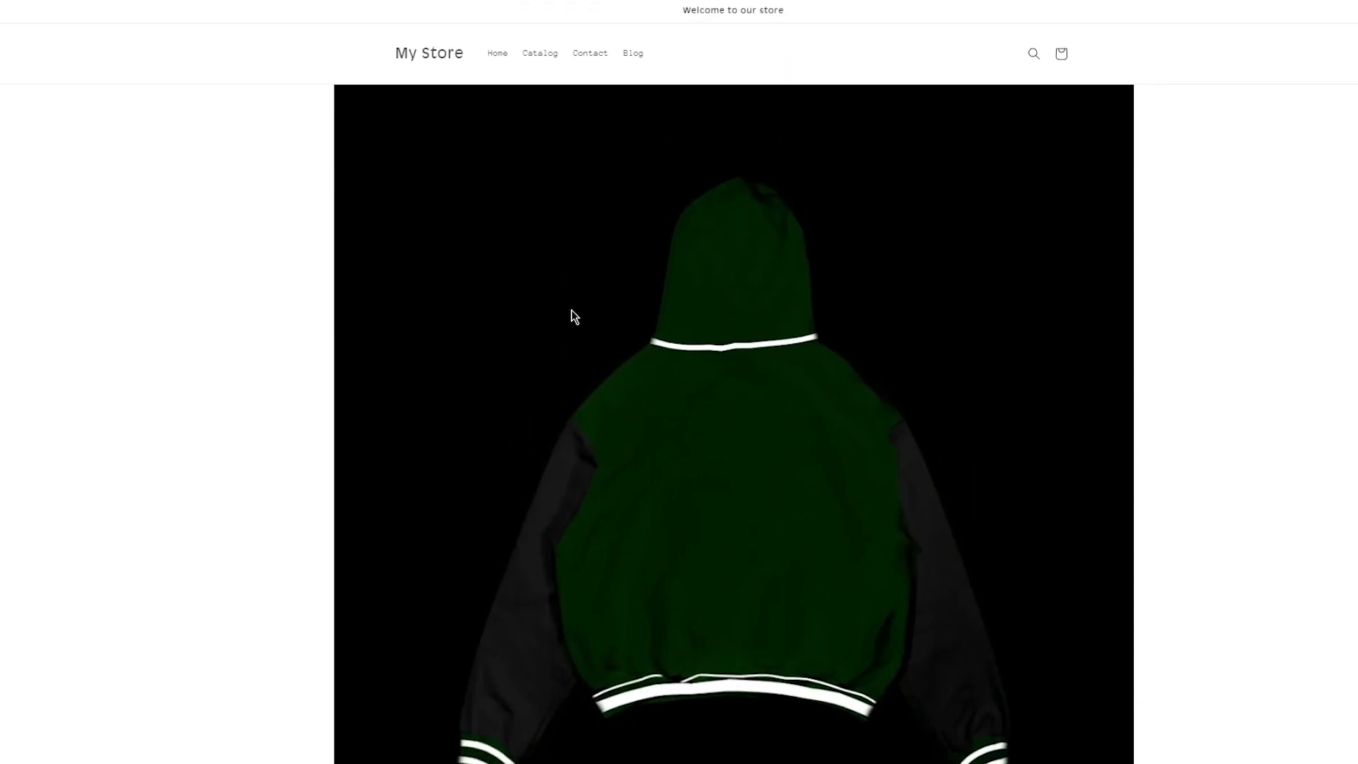
scroll(685, 212, down, 6)
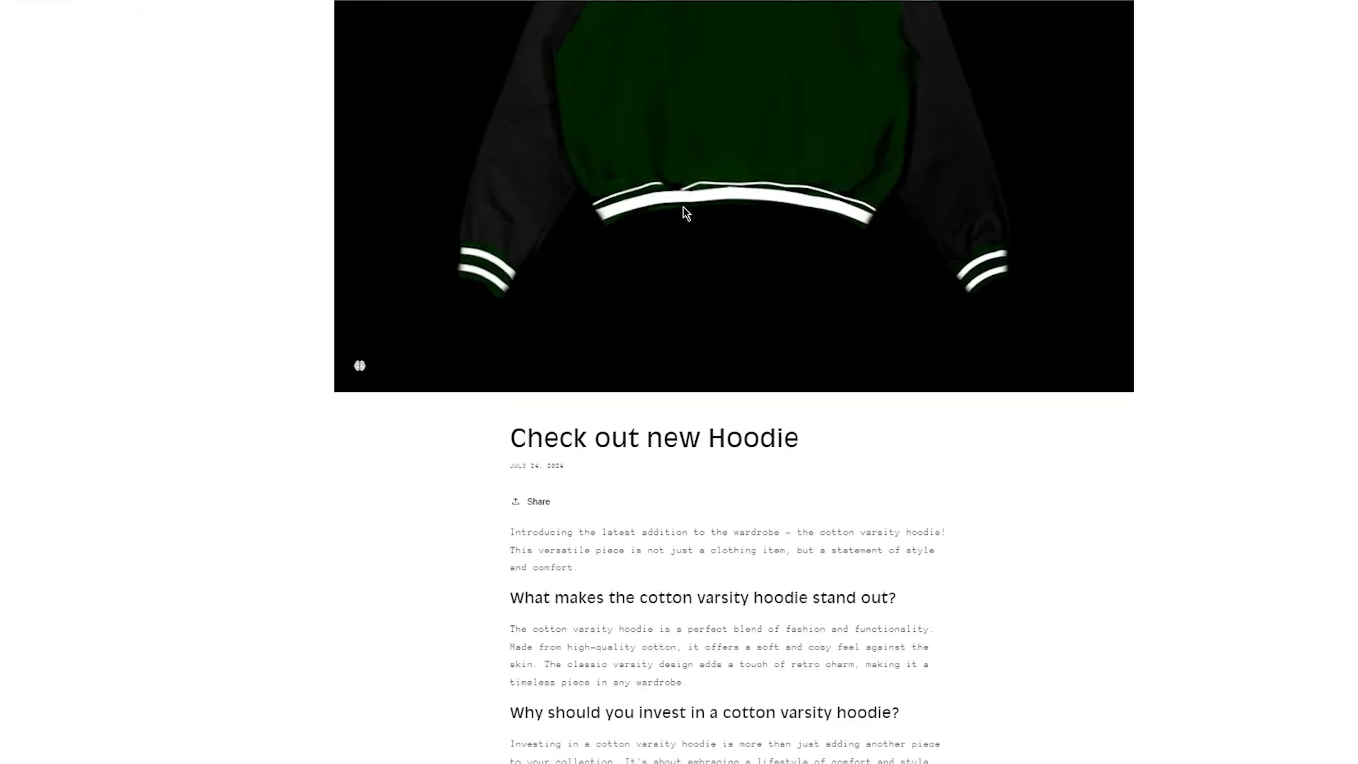
scroll(685, 212, down, 4)
drag(497, 115, 923, 127)
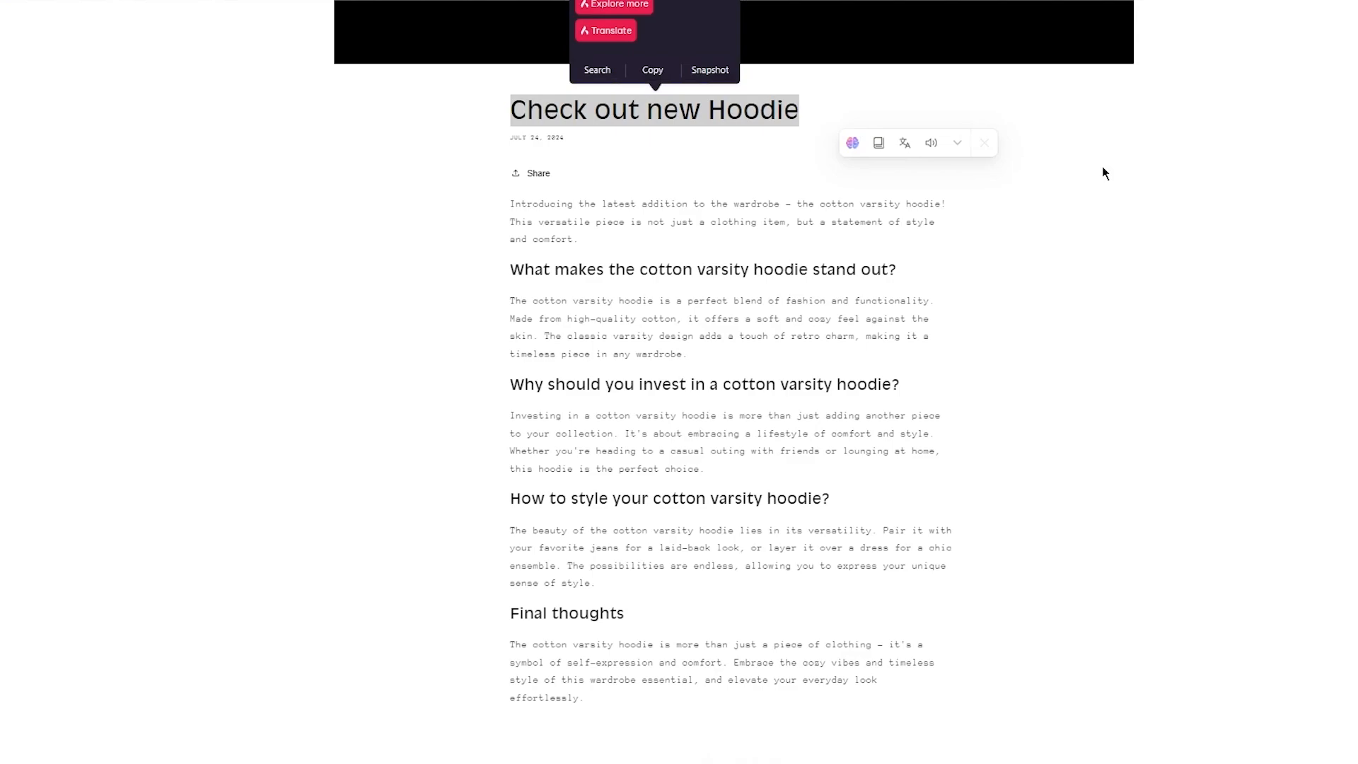
click(1103, 167)
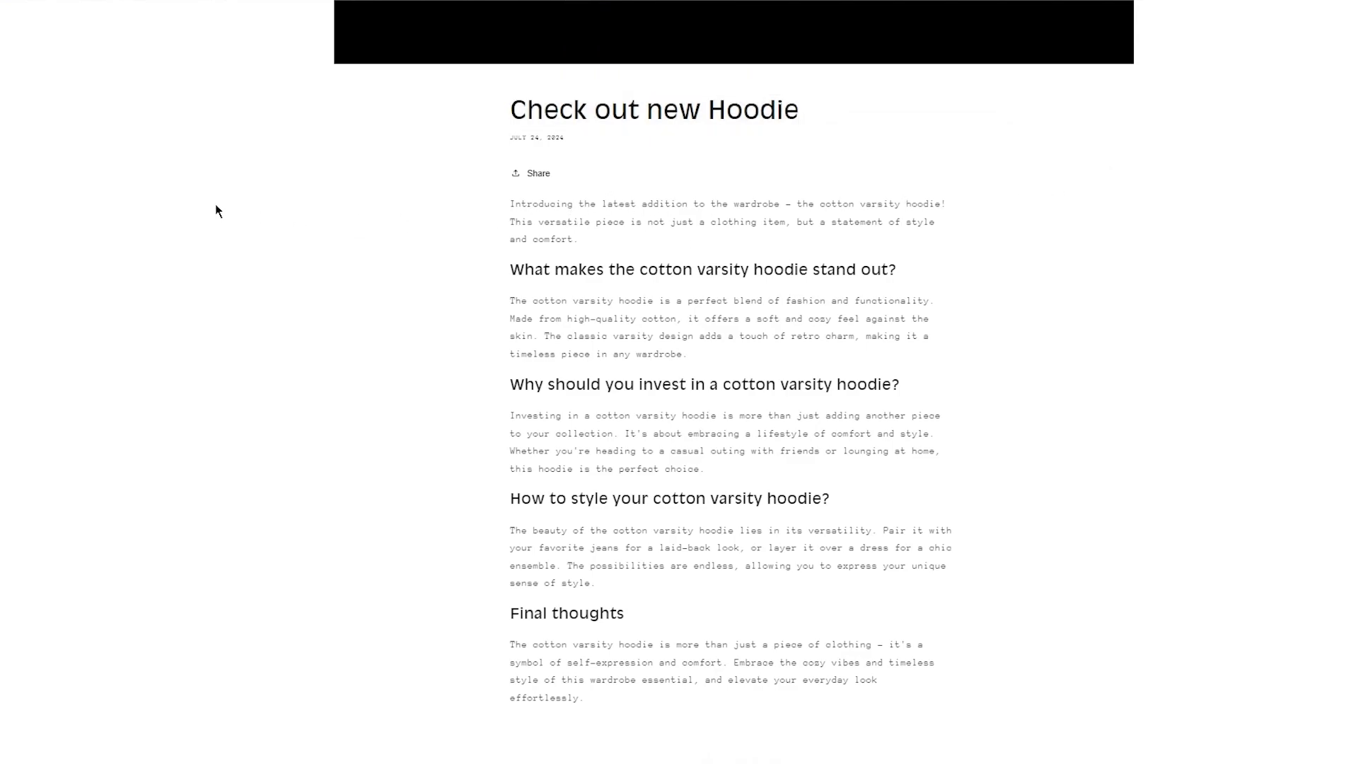
scroll(439, 263, down, 3)
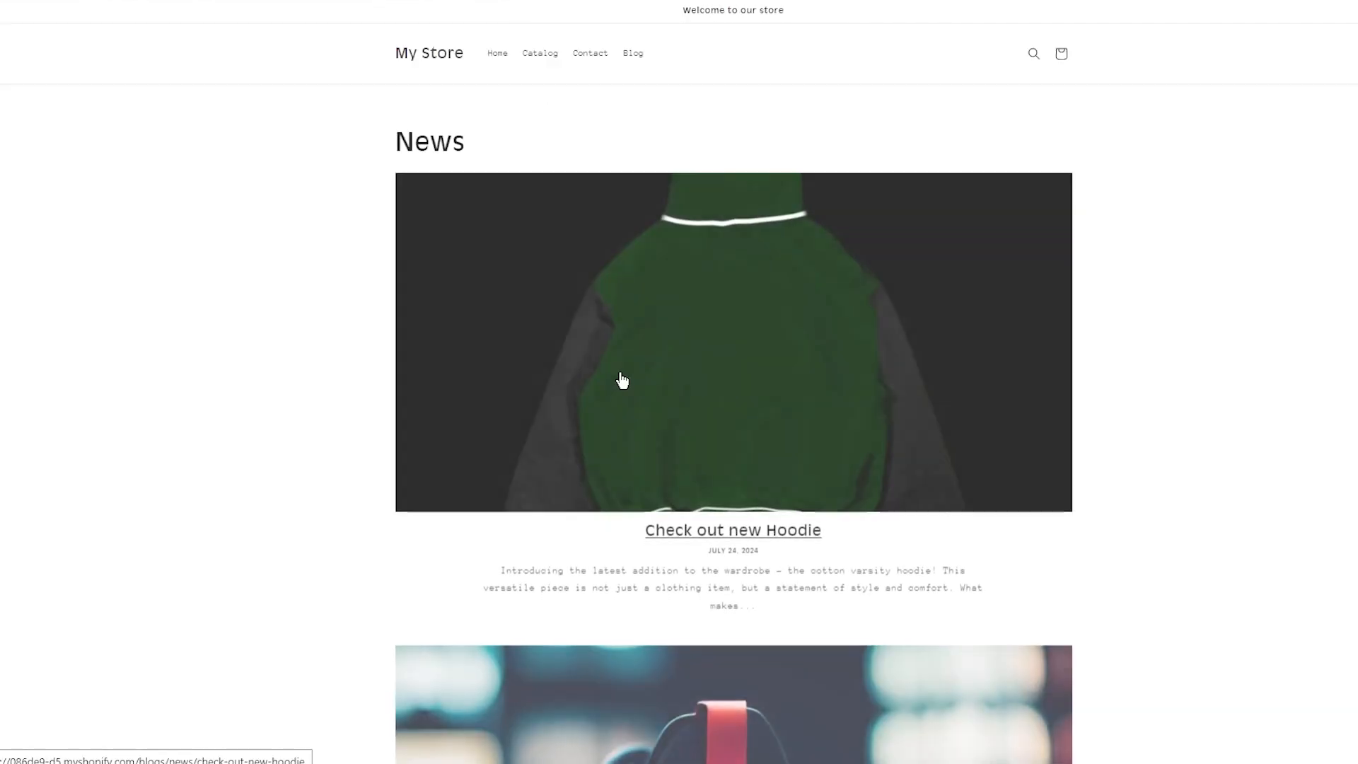
scroll(622, 380, down, 5)
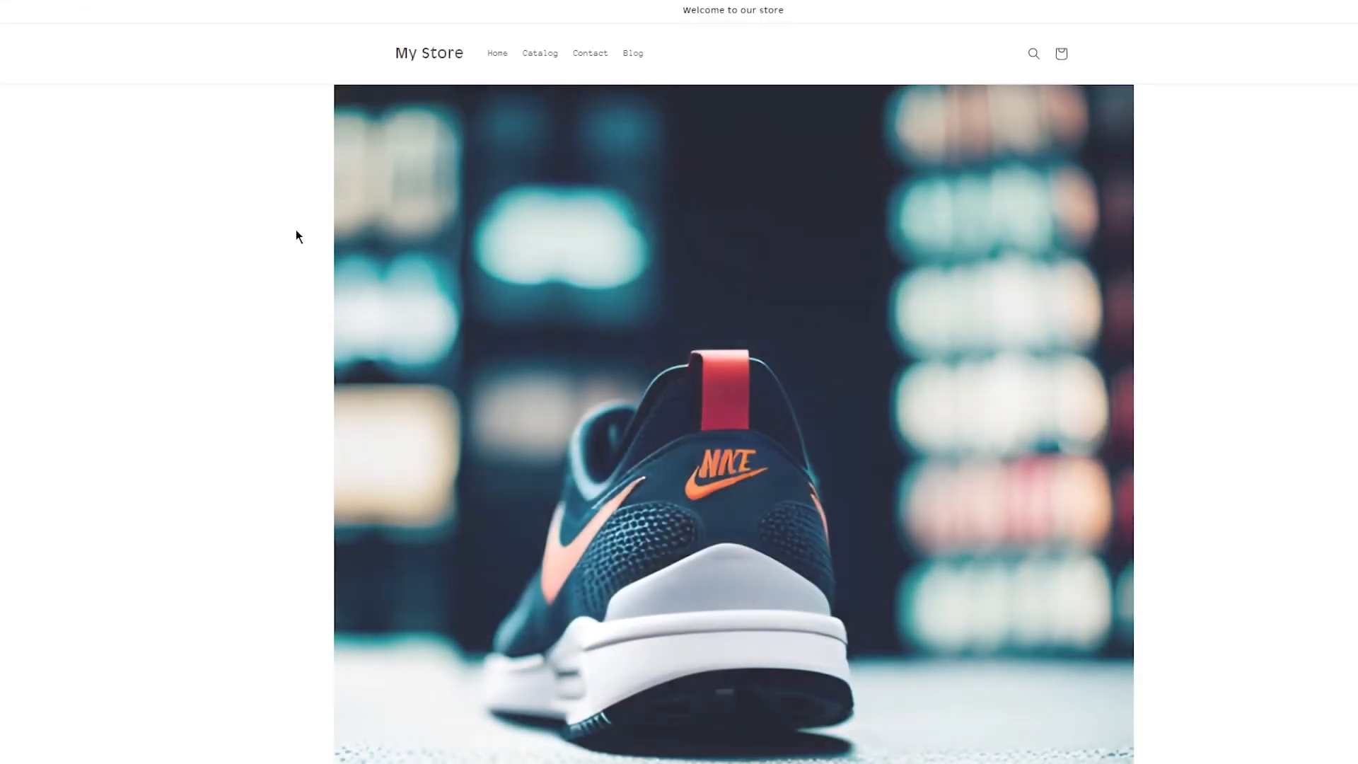
scroll(296, 229, down, 2)
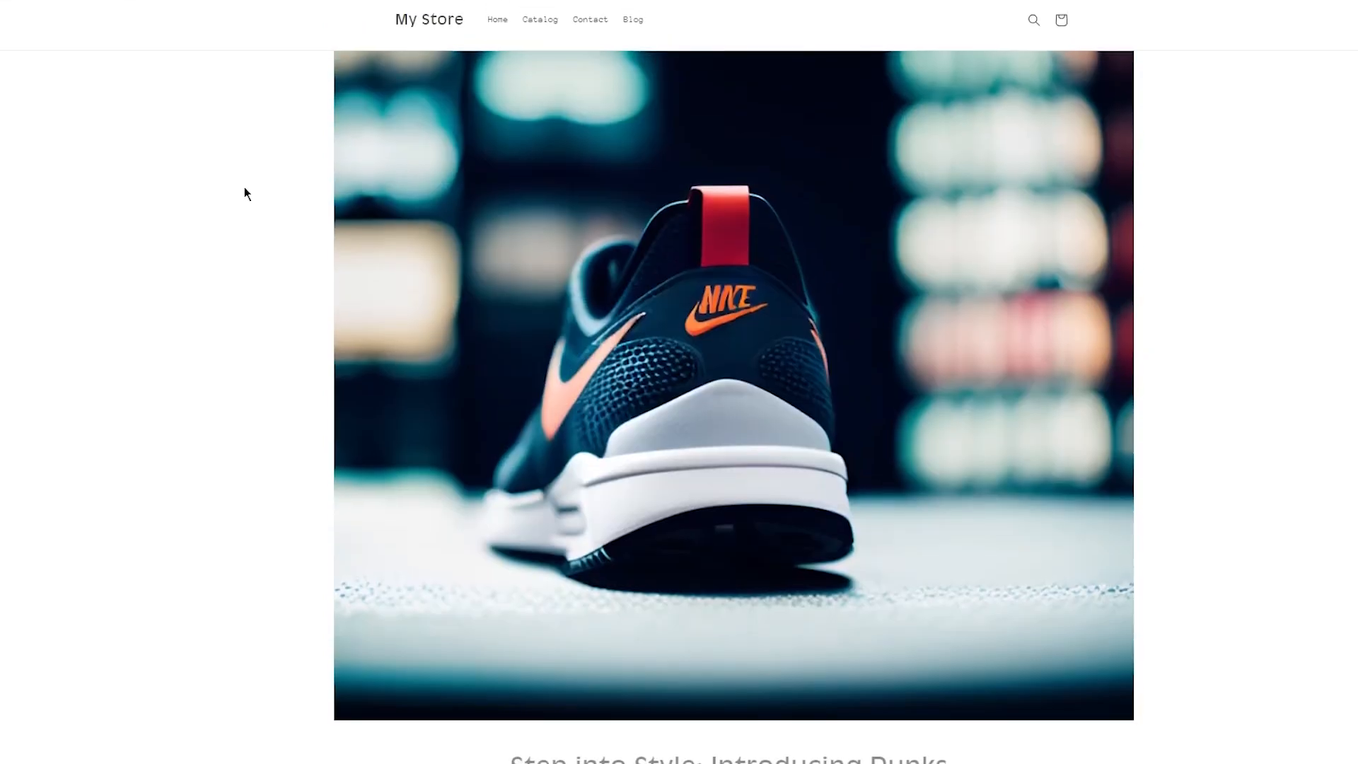
scroll(244, 187, down, 7)
scroll(245, 187, down, 10)
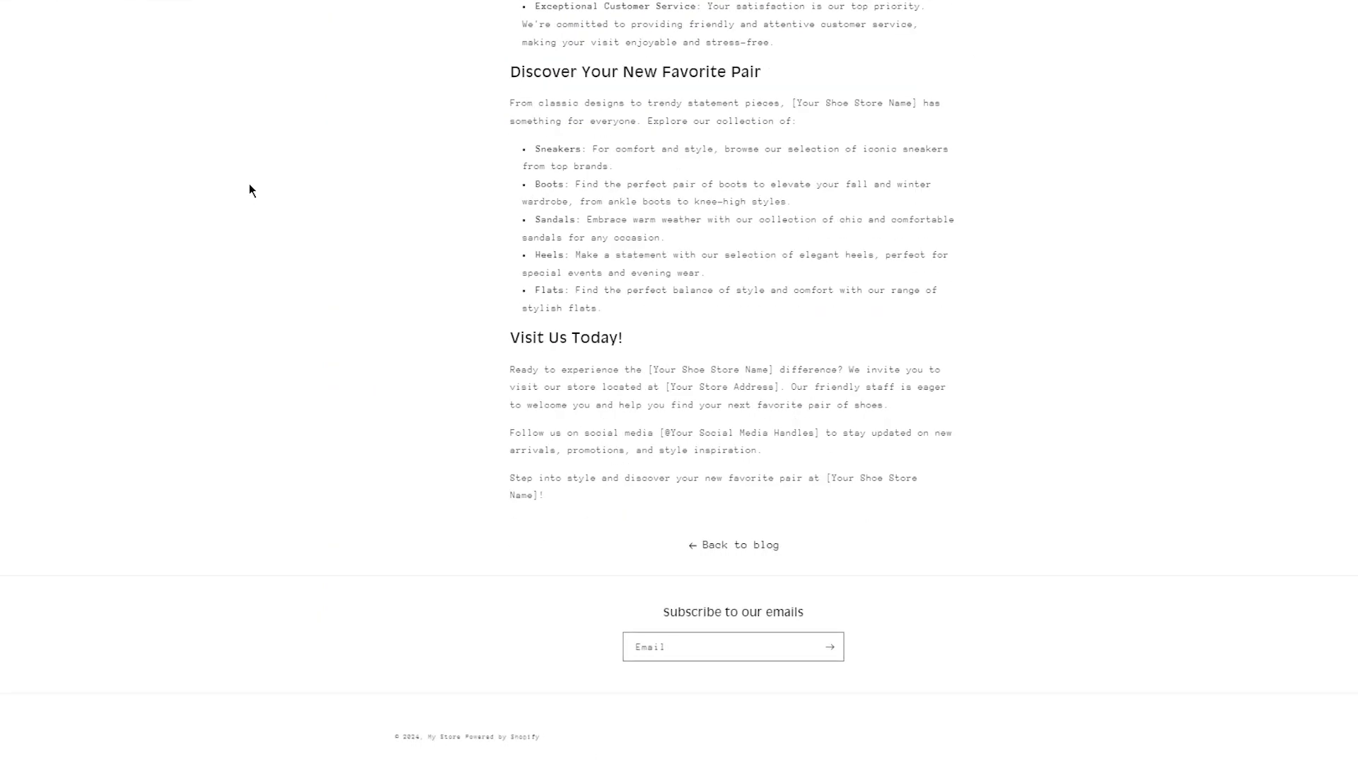
scroll(249, 184, up, 15)
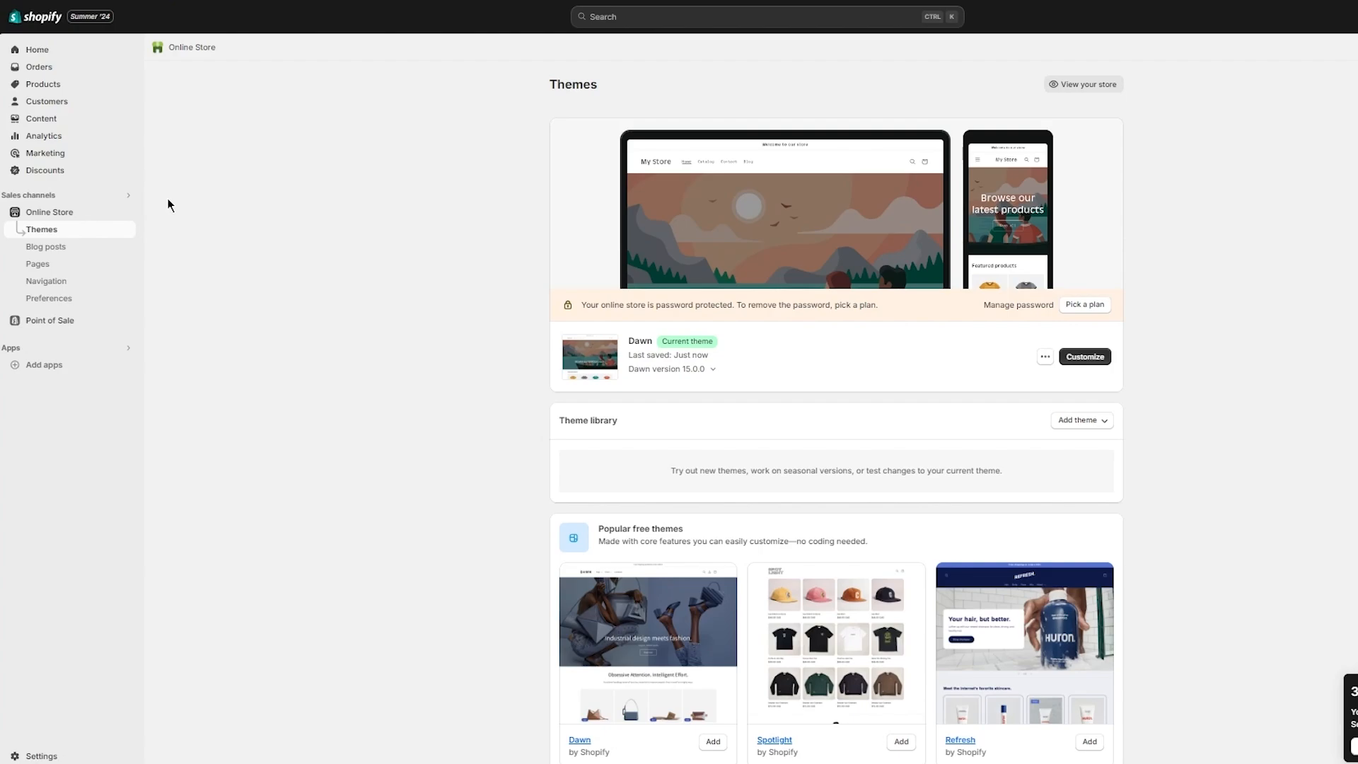
Step: Check Manage comments on the Blog posts list, find none, and return to the list
click(67, 259)
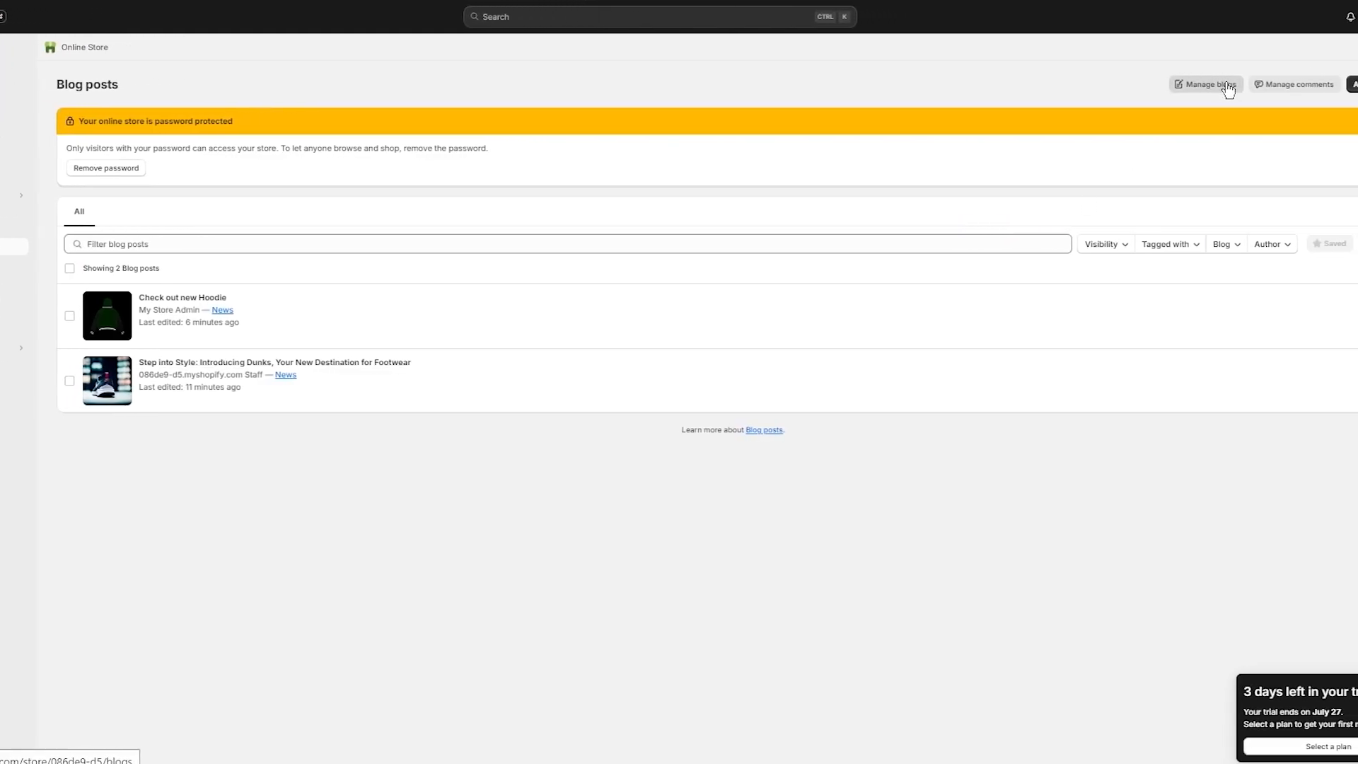
click(1240, 86)
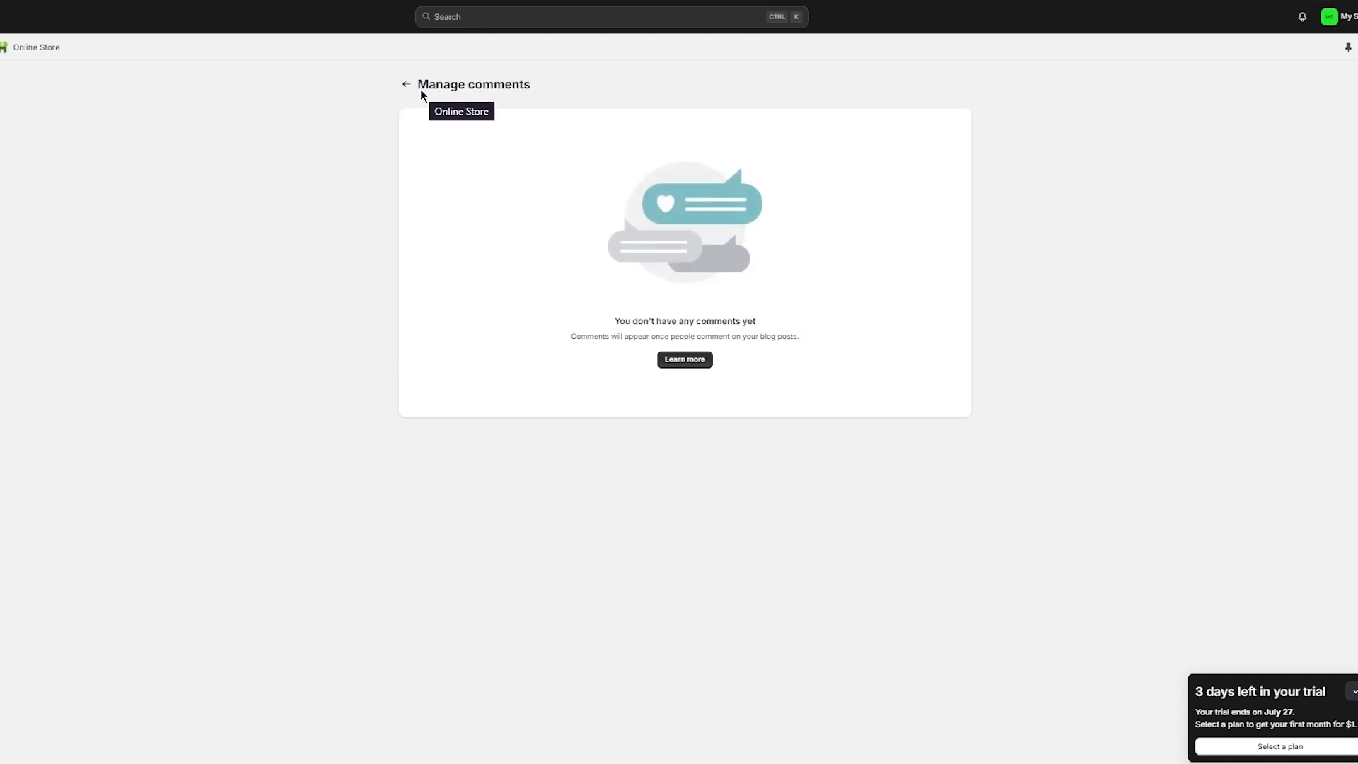
click(407, 85)
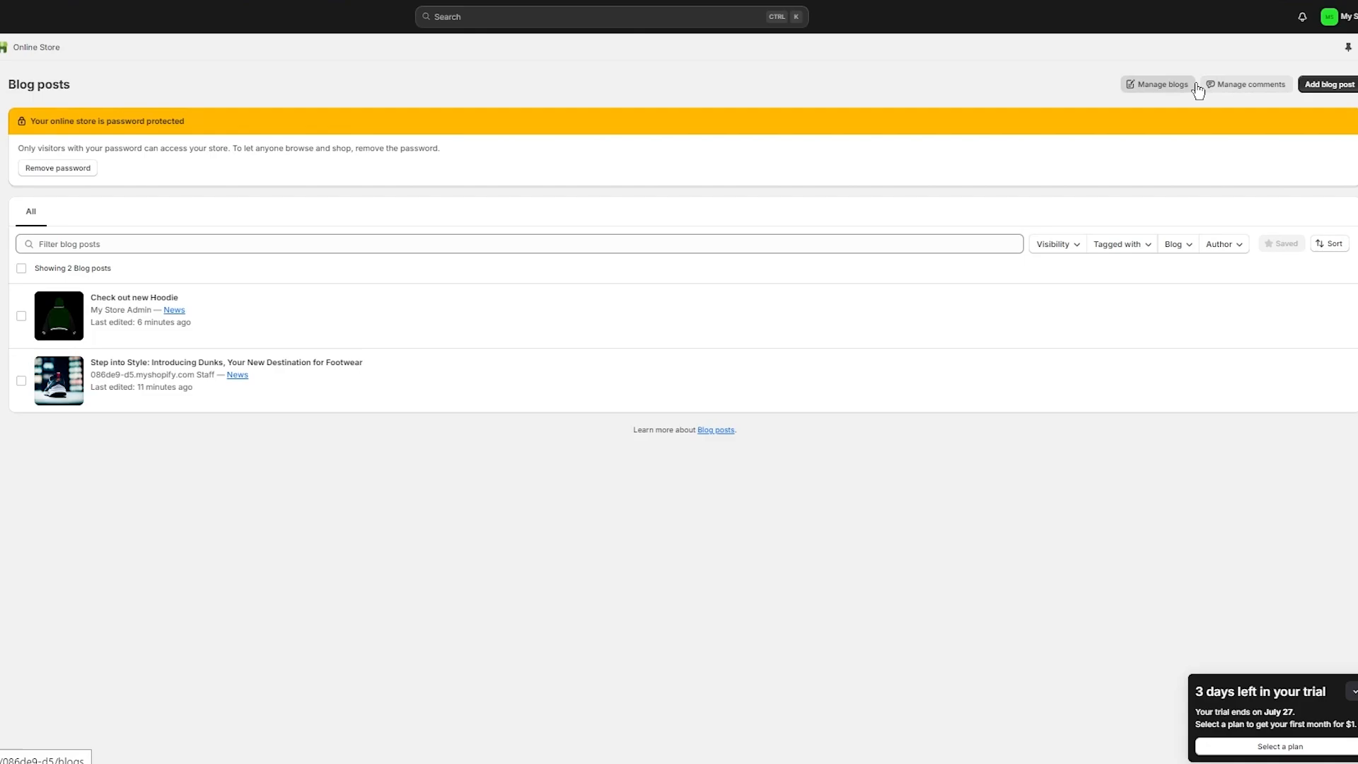
Step: Open Manage blogs, select the News blog and view it
click(1175, 89)
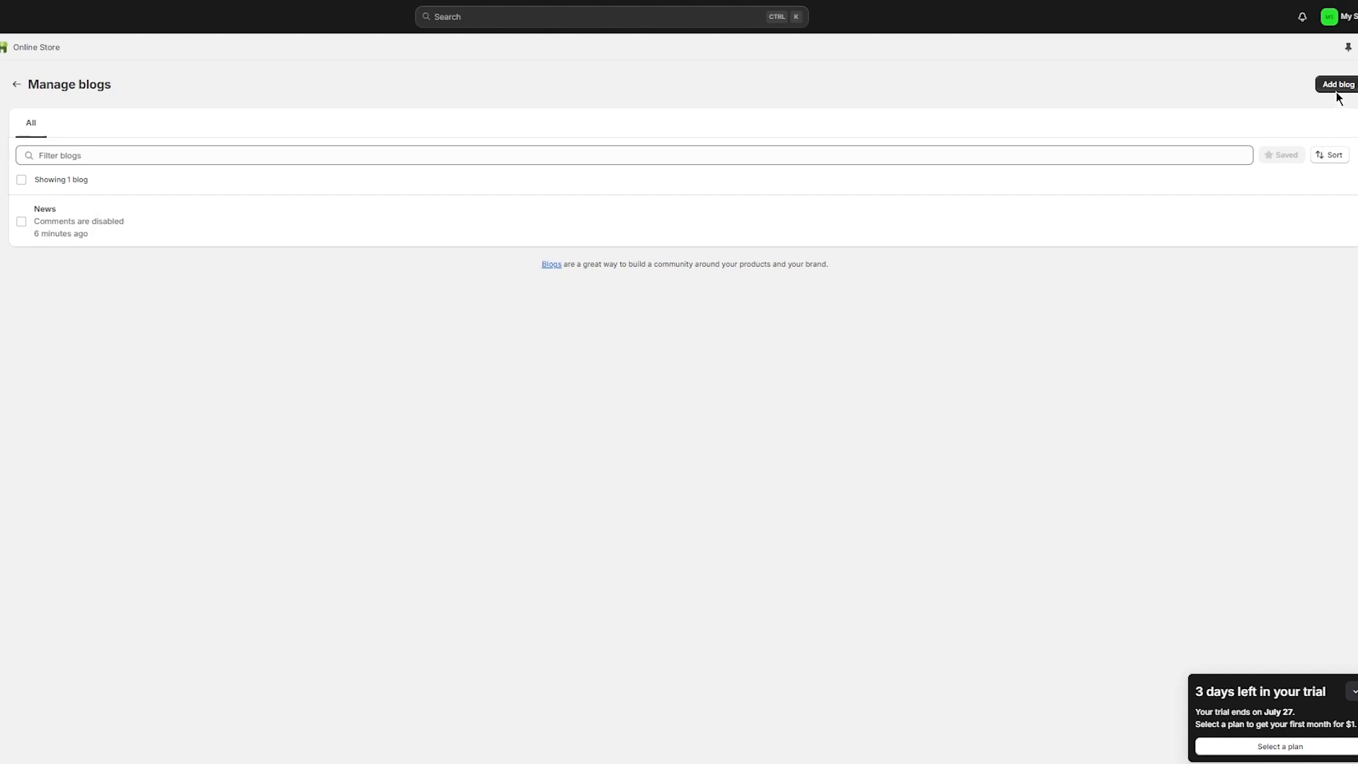
click(22, 221)
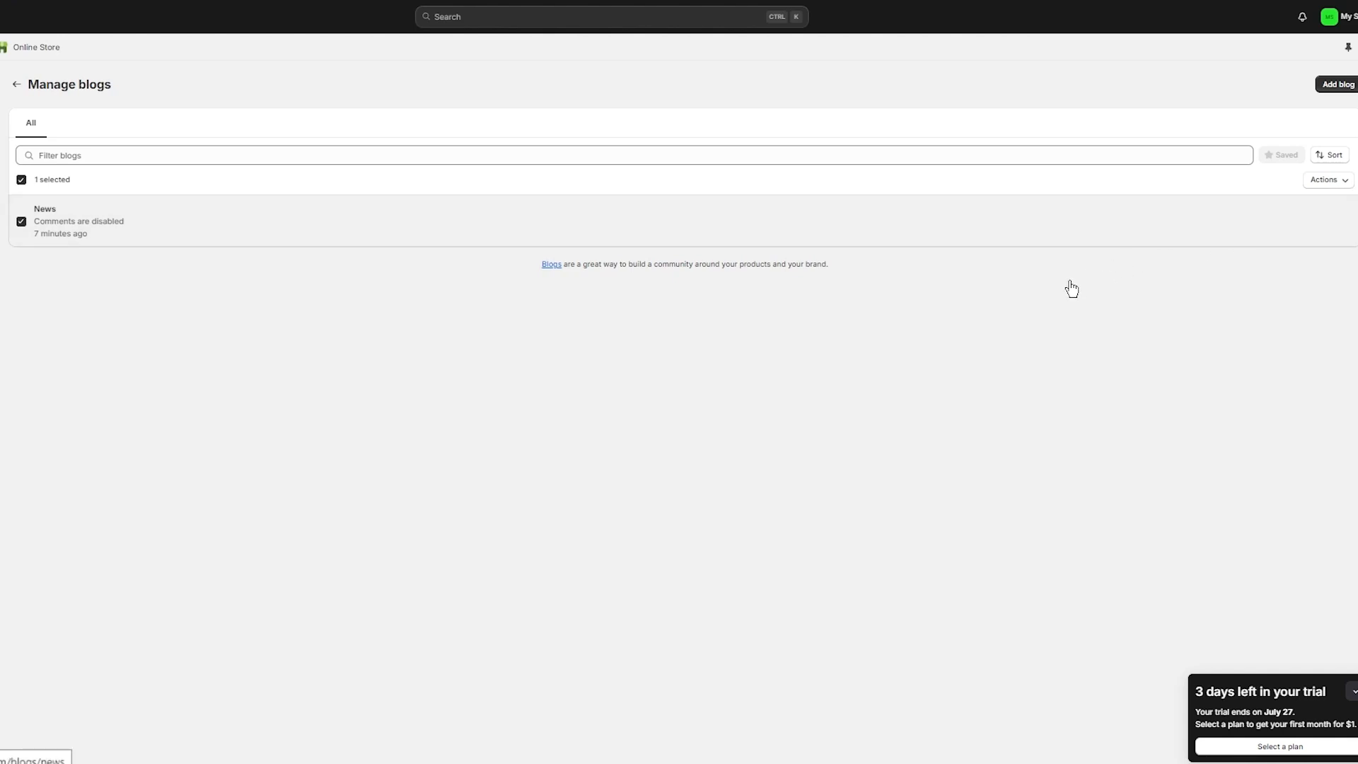
mouse_move(1192, 227)
click(1336, 220)
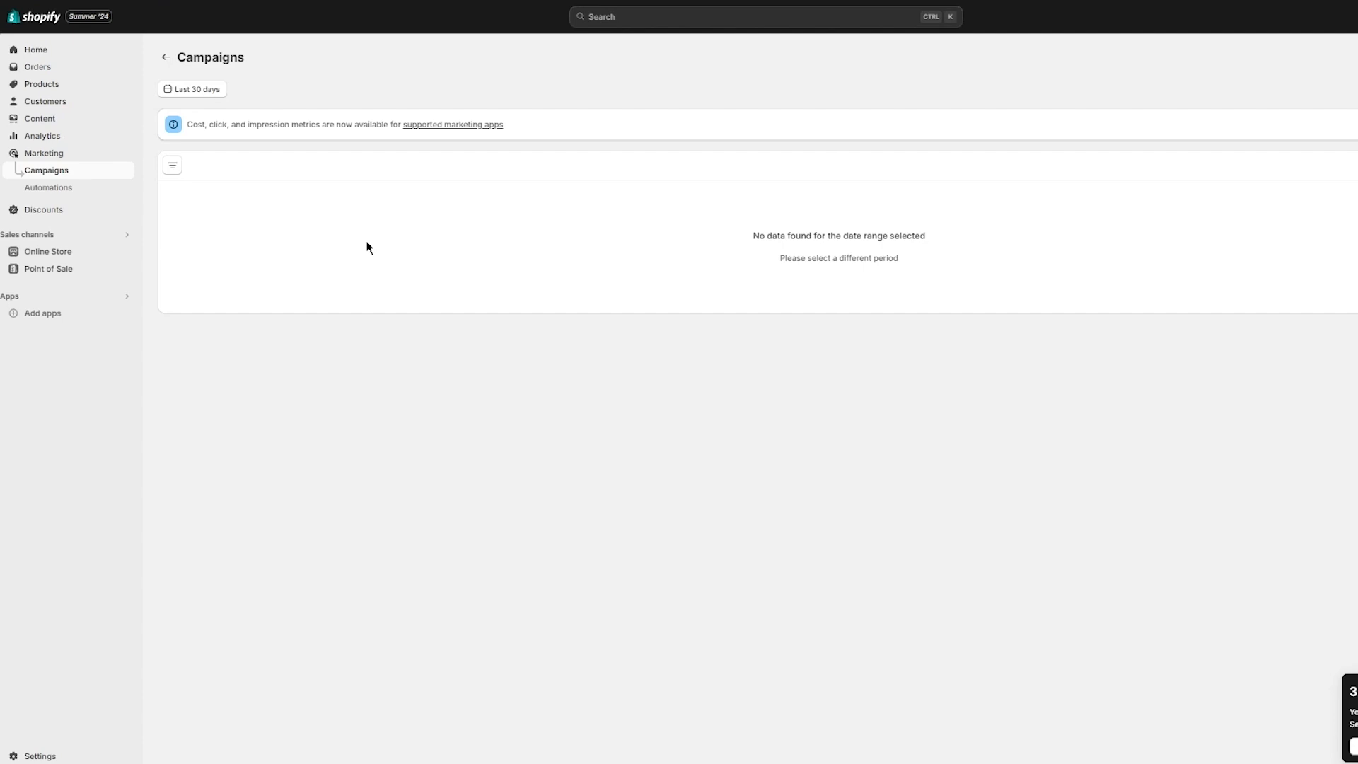
Step: Set the campaigns report date range to the single day June 23, 2024
click(176, 90)
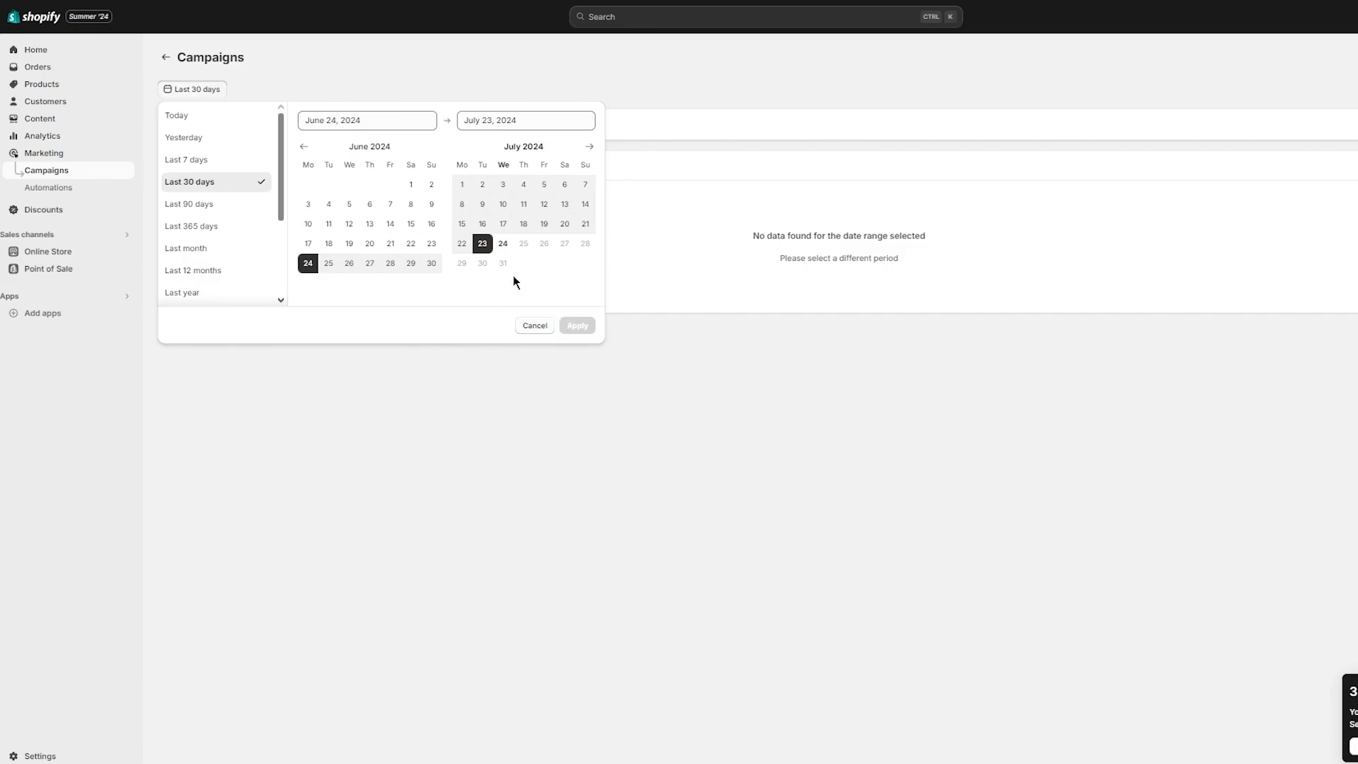
click(434, 248)
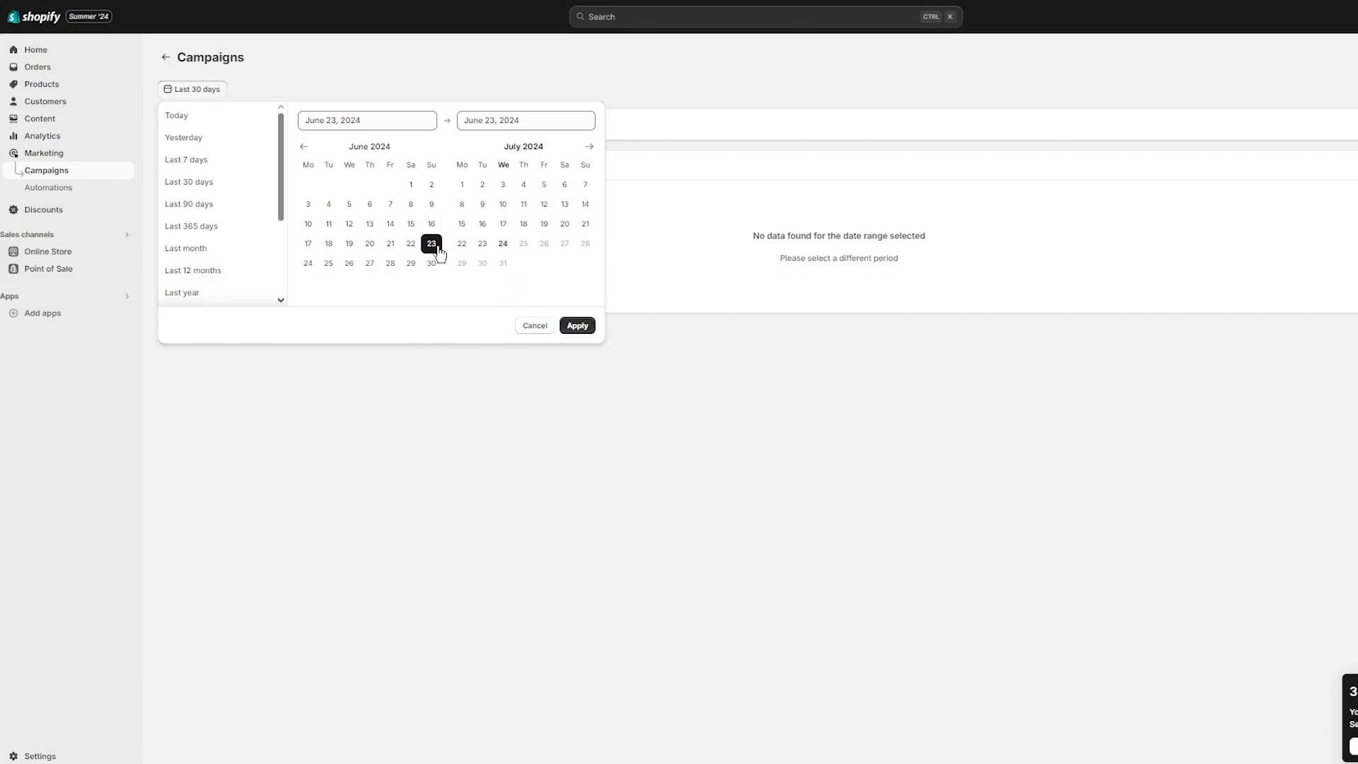
click(577, 326)
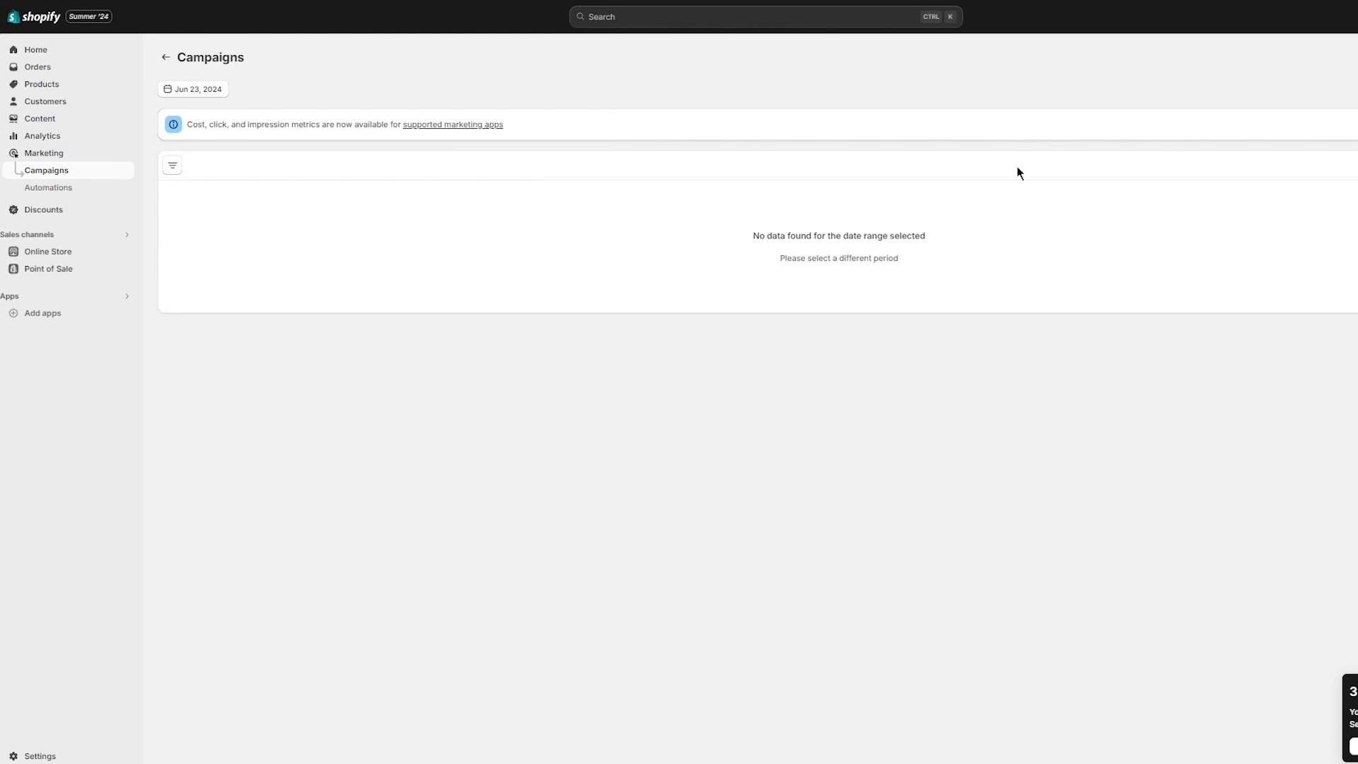
Step: Check the report filters without adding any, view Automations, then return to the Home setup guide
click(174, 167)
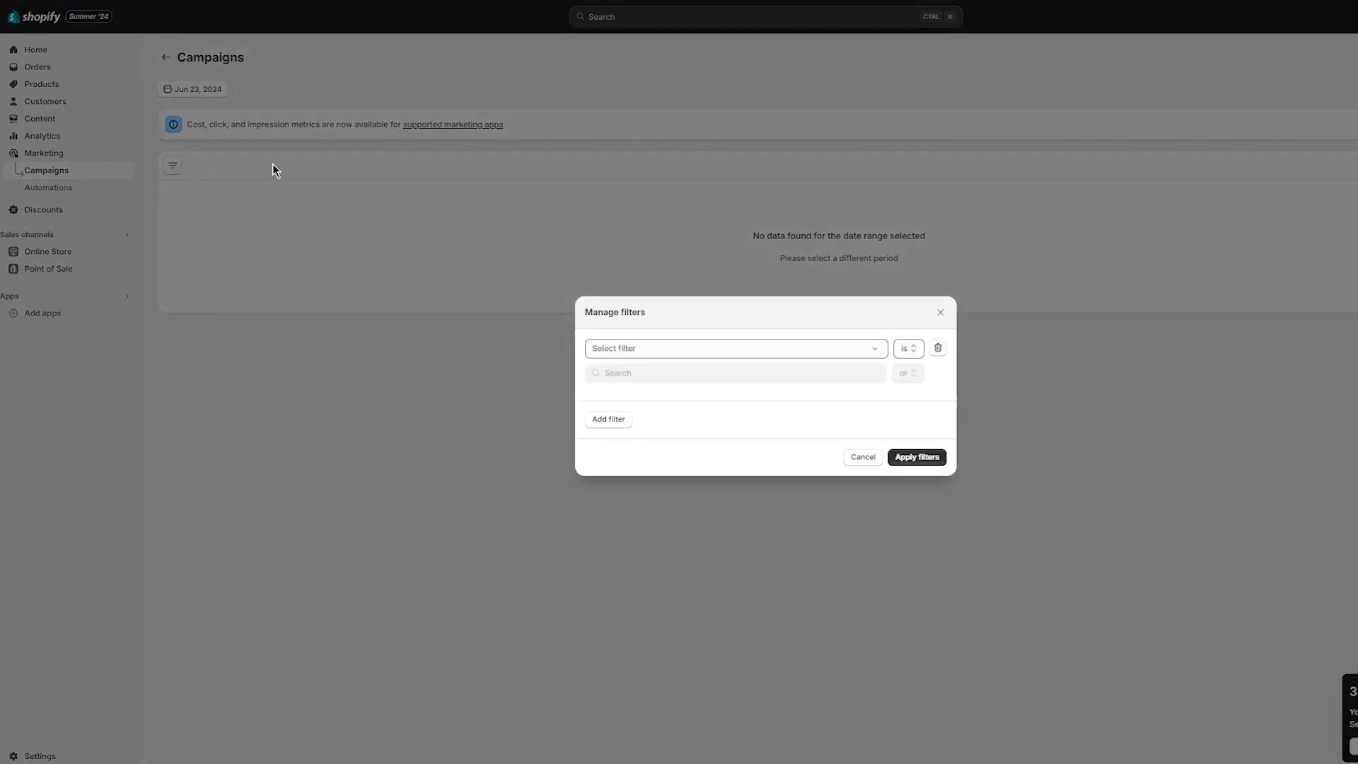
click(940, 314)
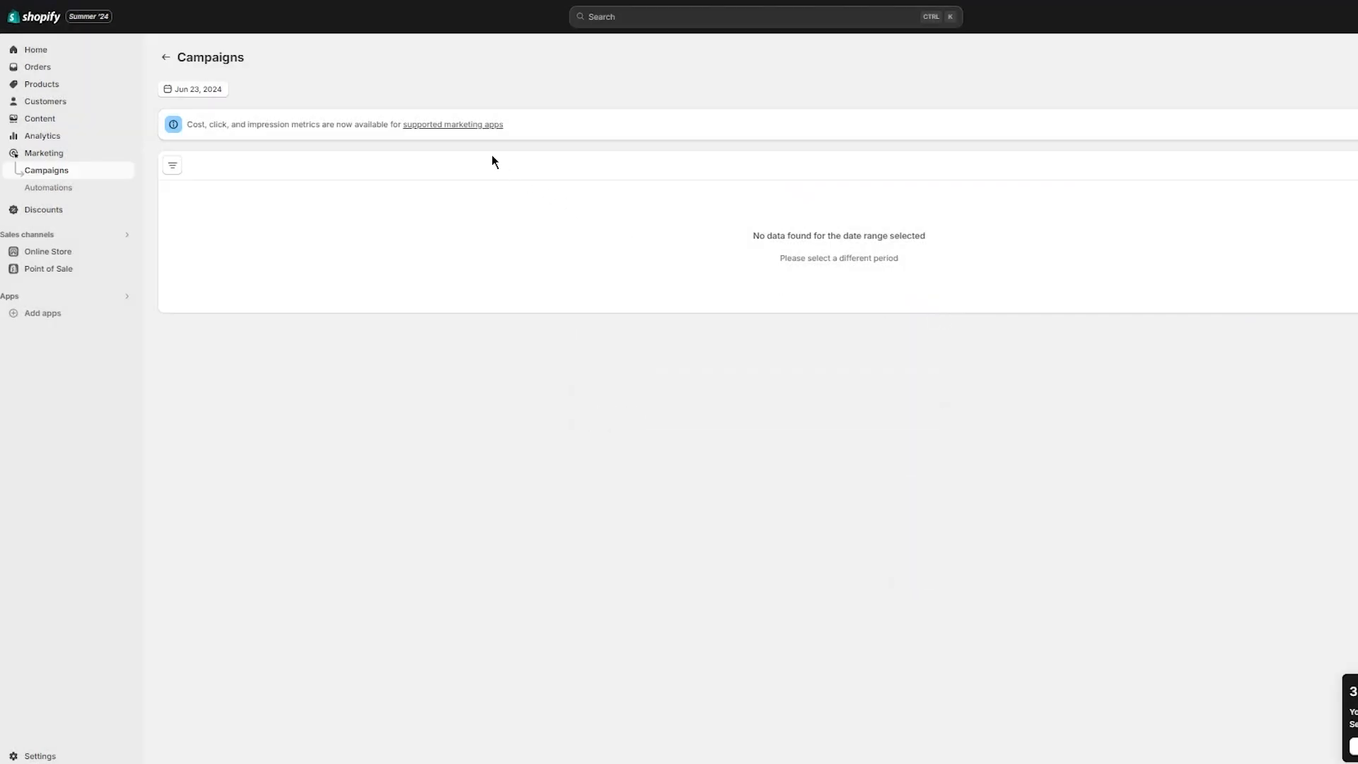
click(94, 189)
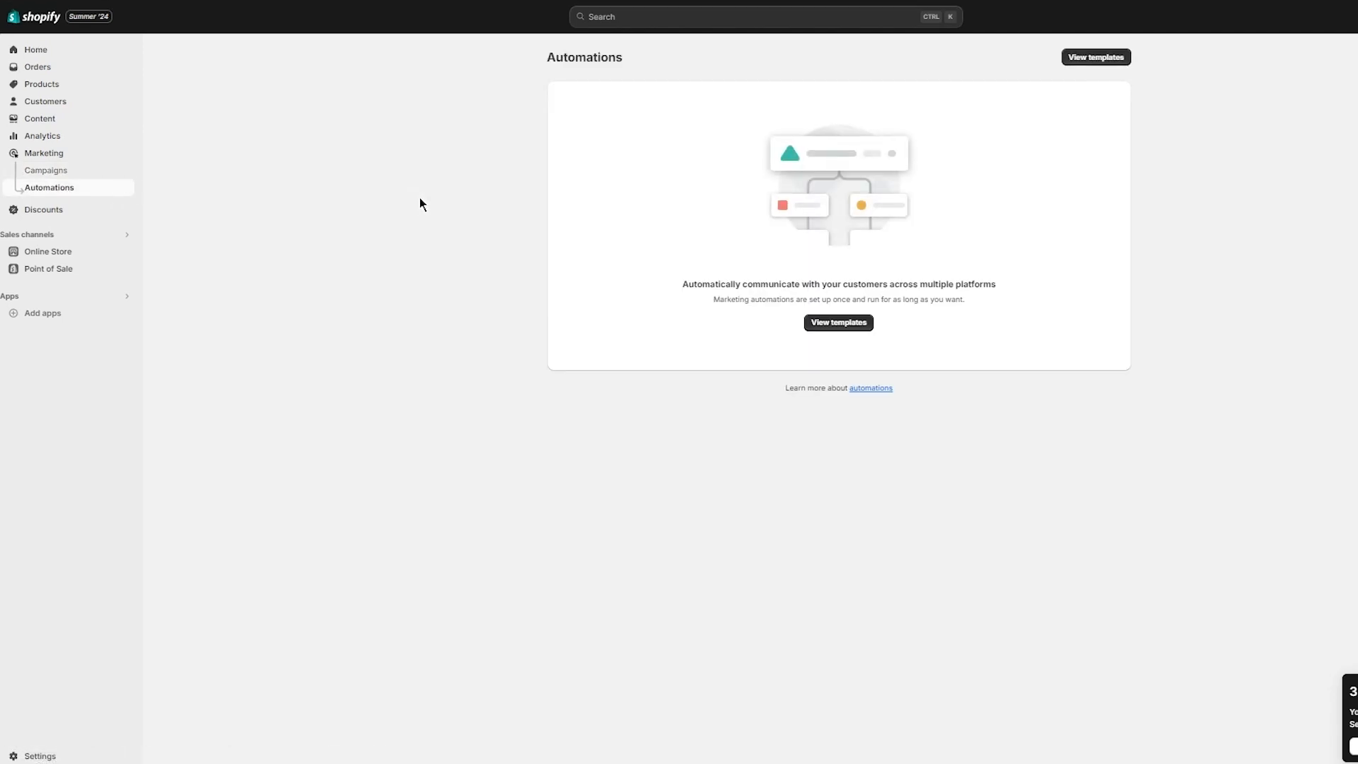
click(35, 21)
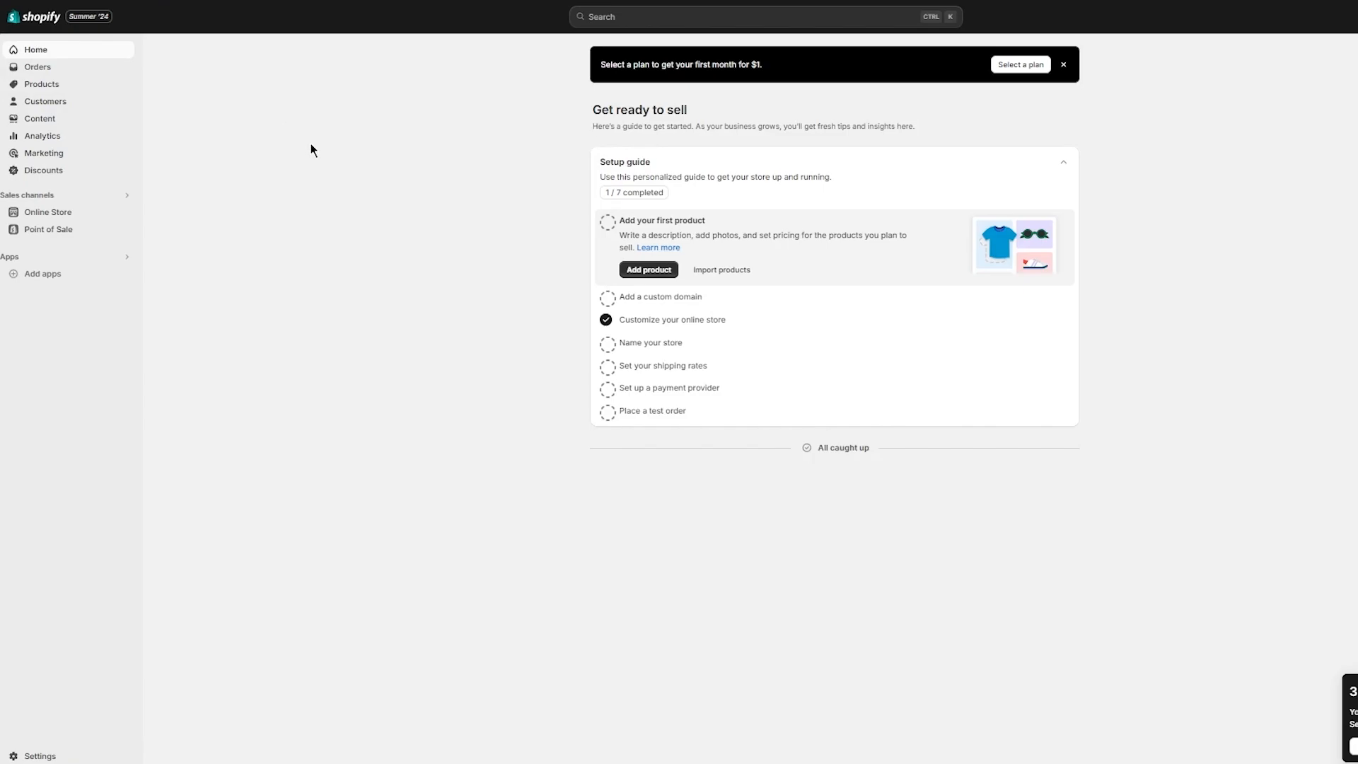
Step: Go to Settings > Domains to see the default myshopify.com primary domain
click(41, 755)
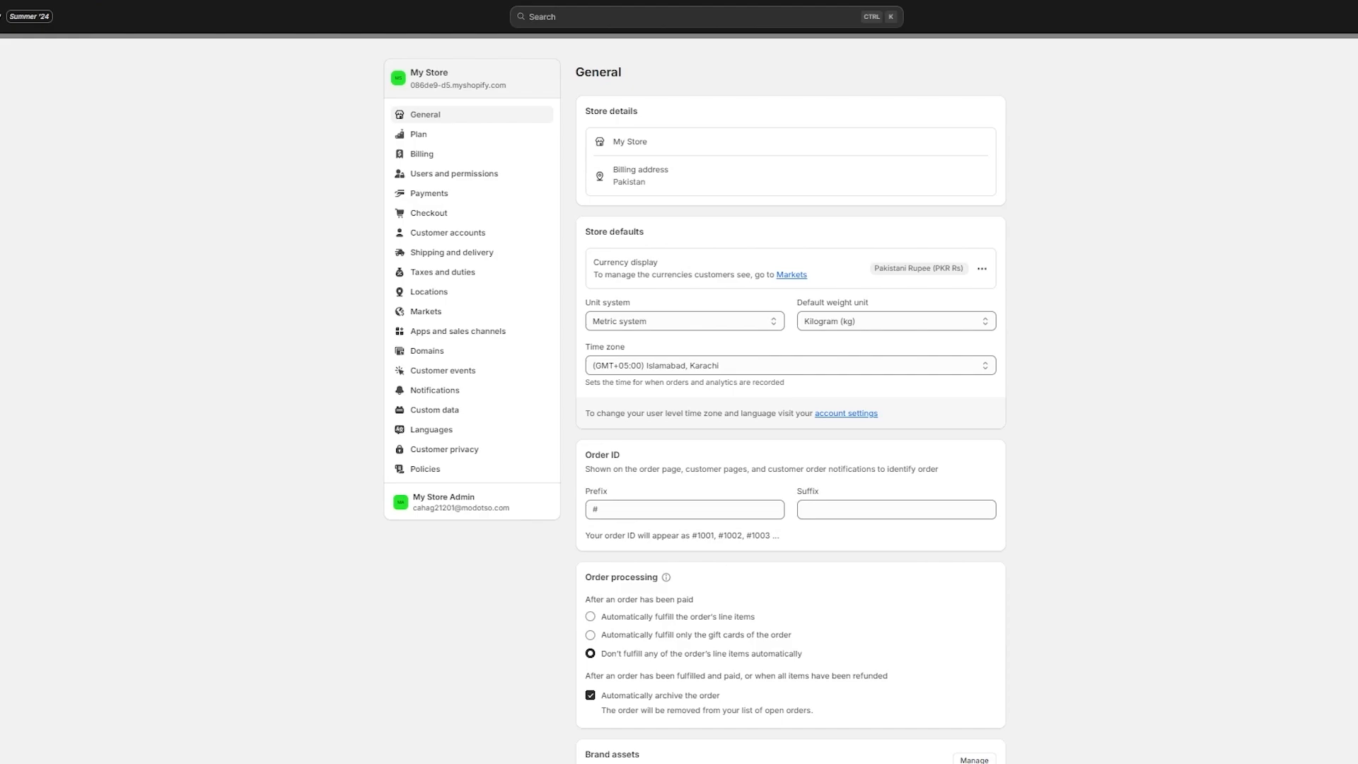
click(419, 350)
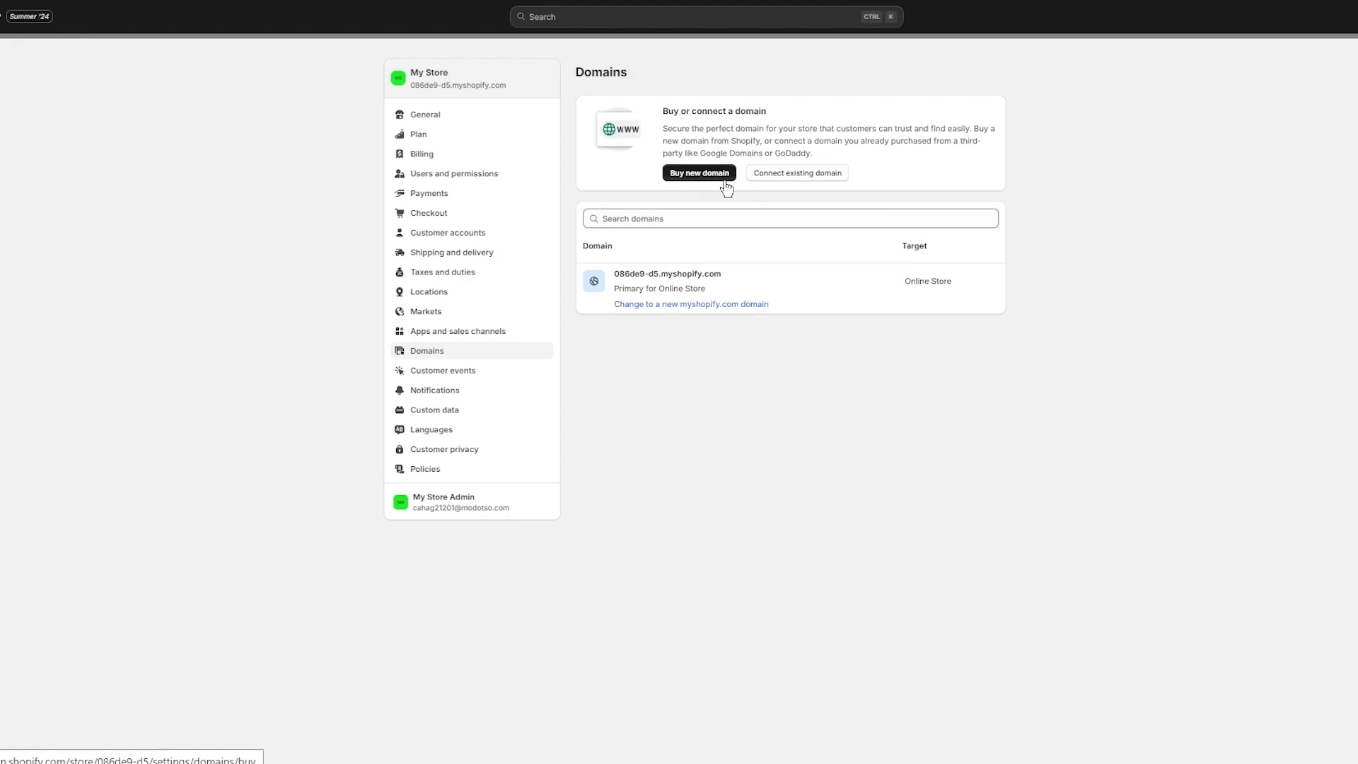
Step: Preview the connect-existing and buy-new domain options, then view Plan settings showing 3 trial days left
click(762, 176)
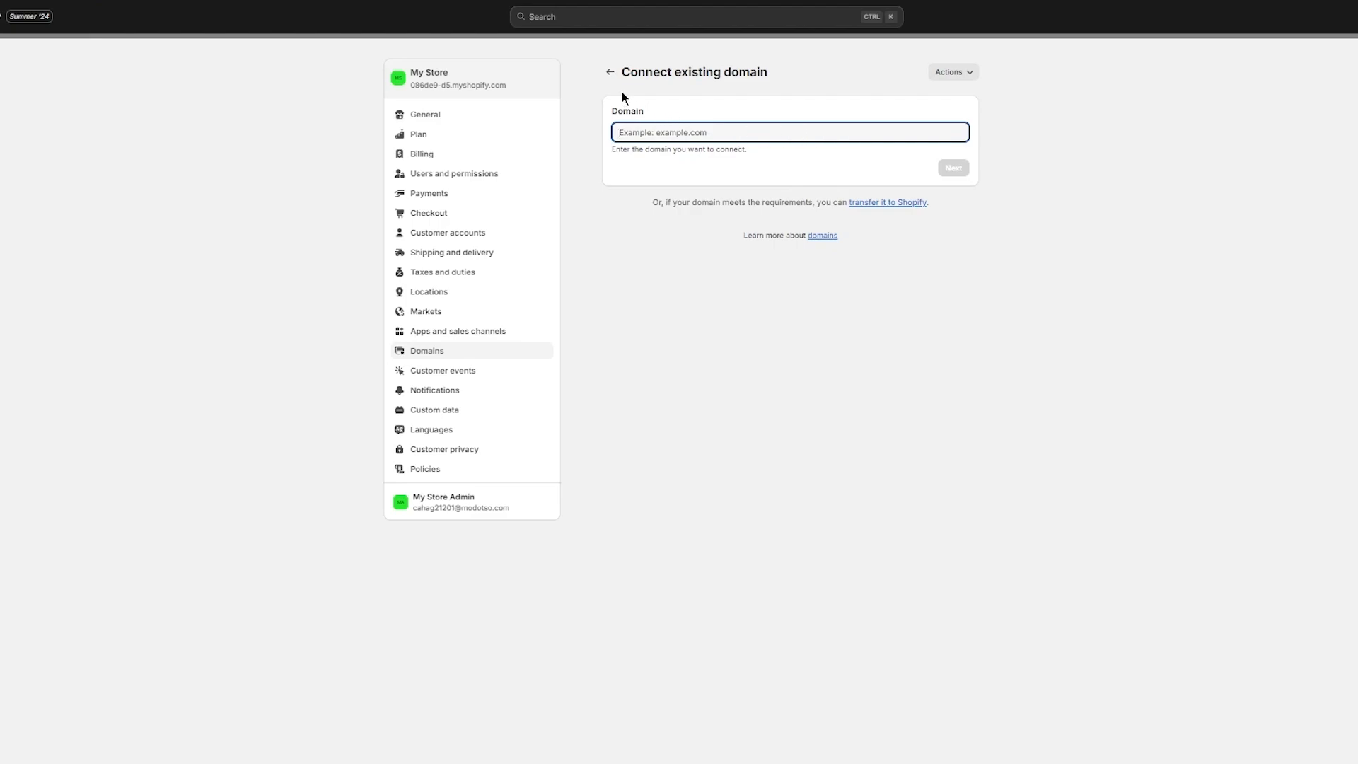
click(609, 72)
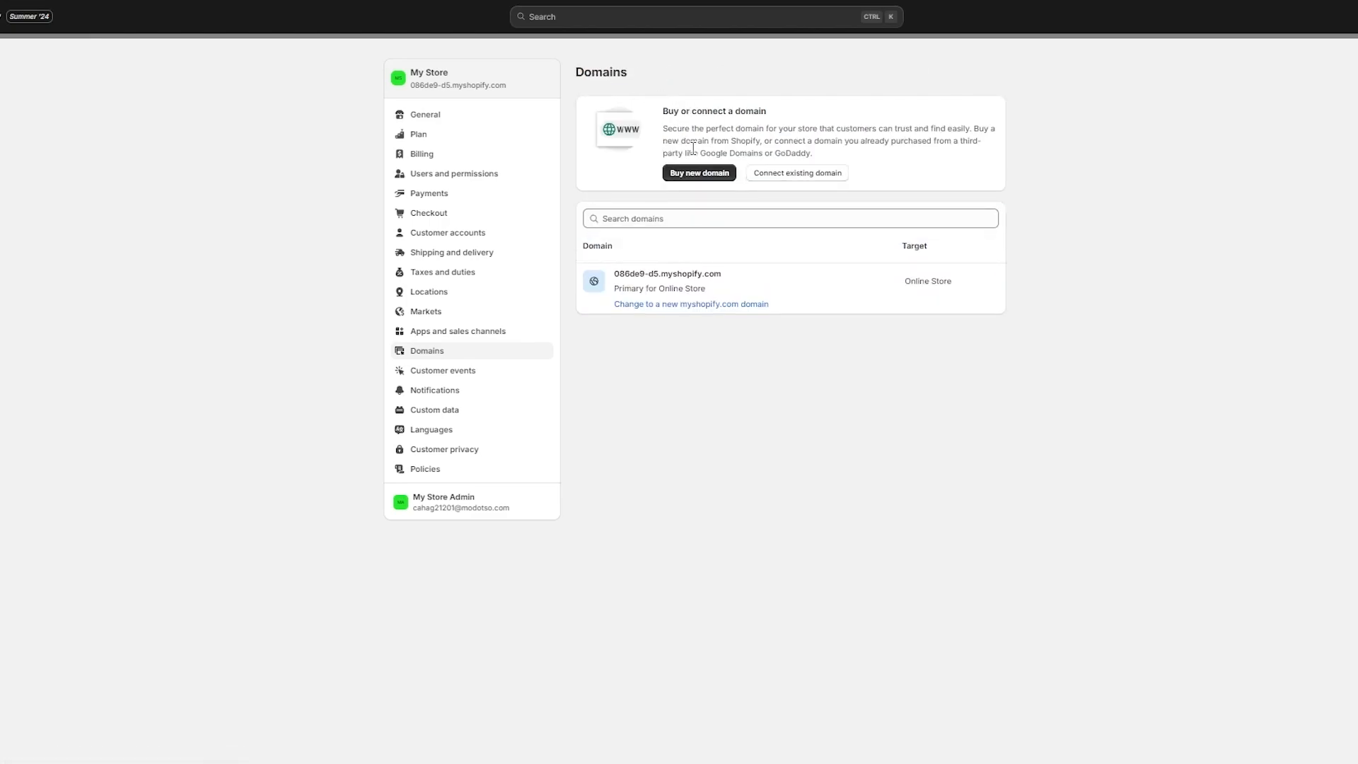
click(682, 175)
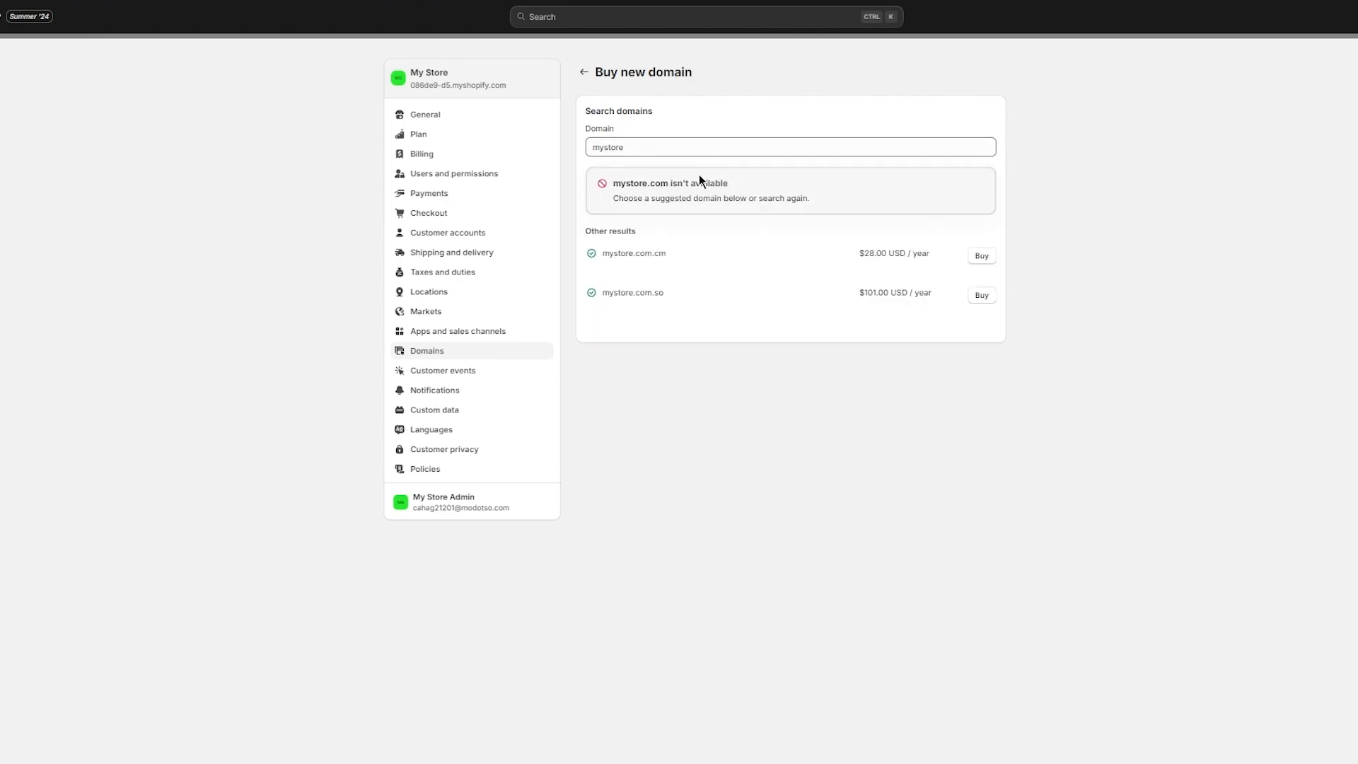
click(651, 147)
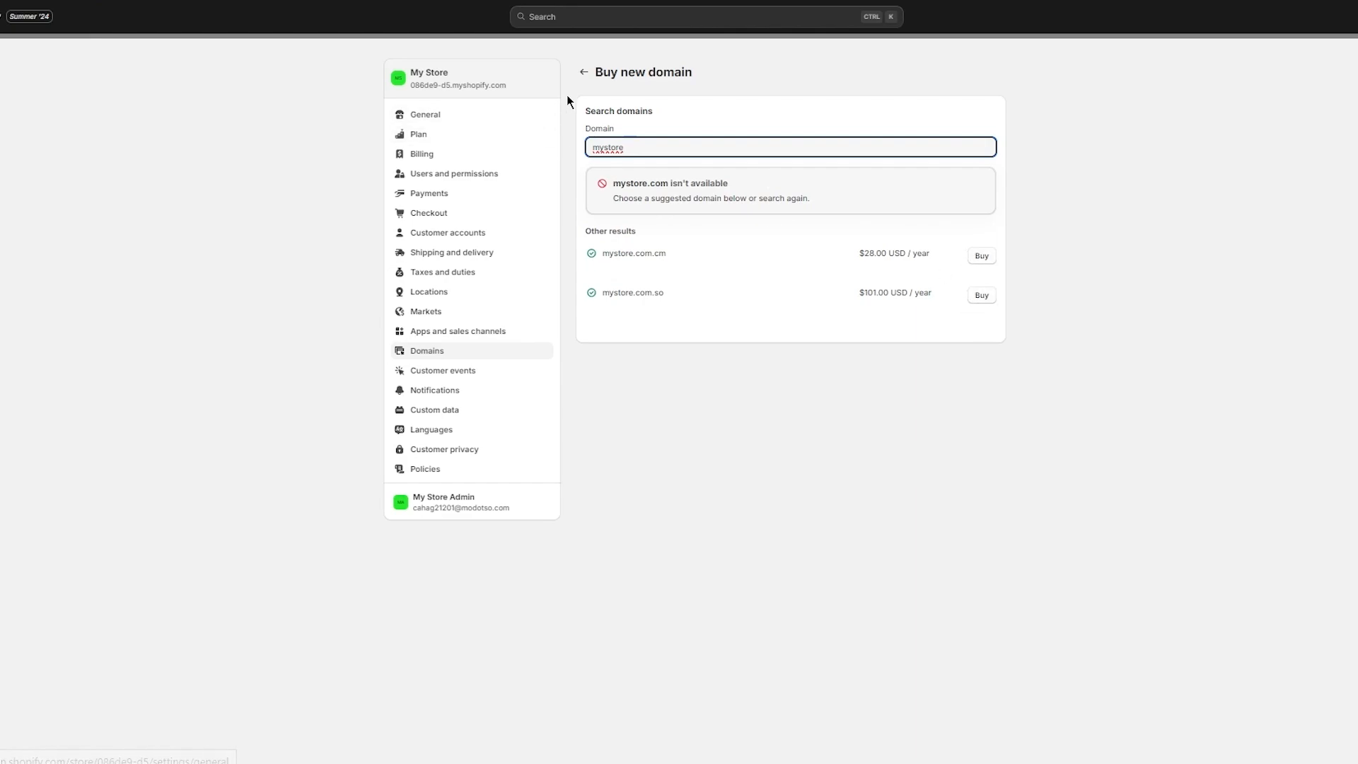
click(454, 138)
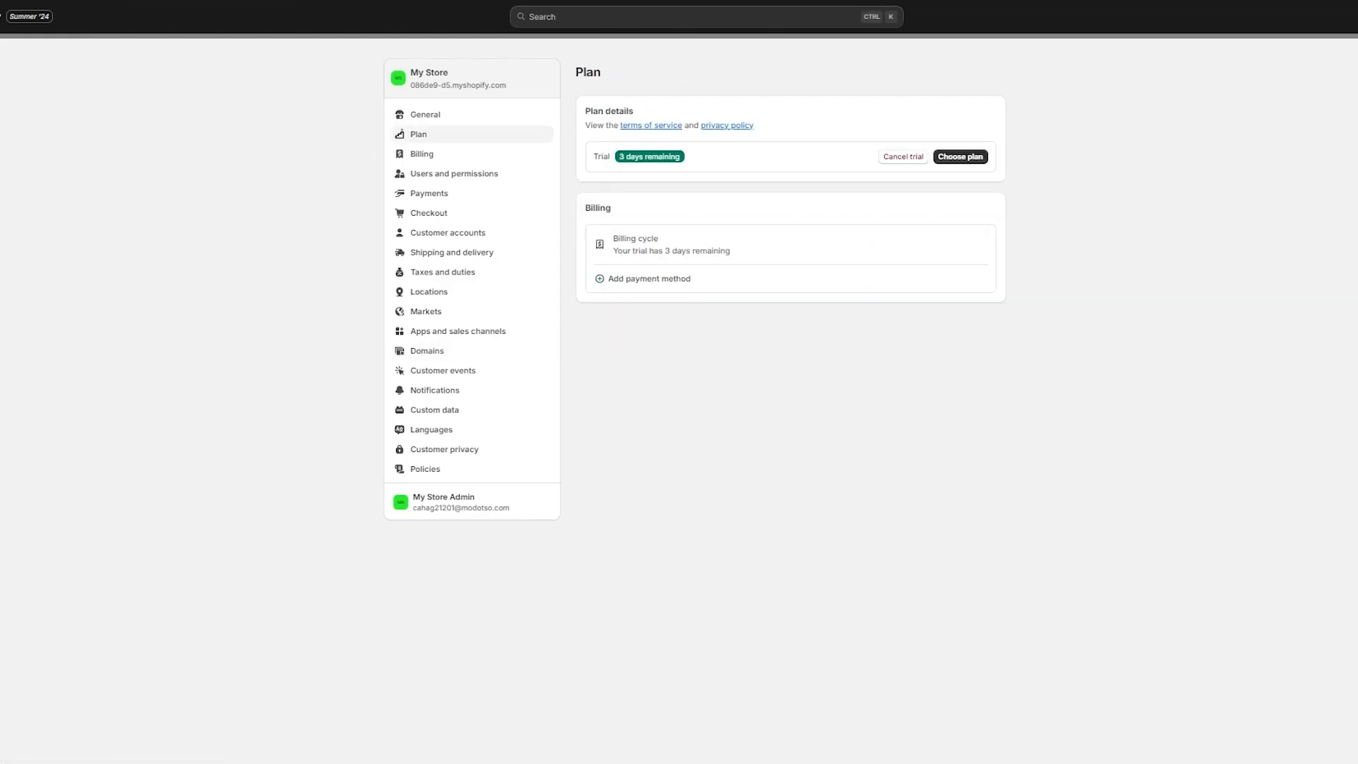
Step: Compare the Basic, Shopify and Advanced plans at $1 first month with the $2,300 Plus plan
click(961, 157)
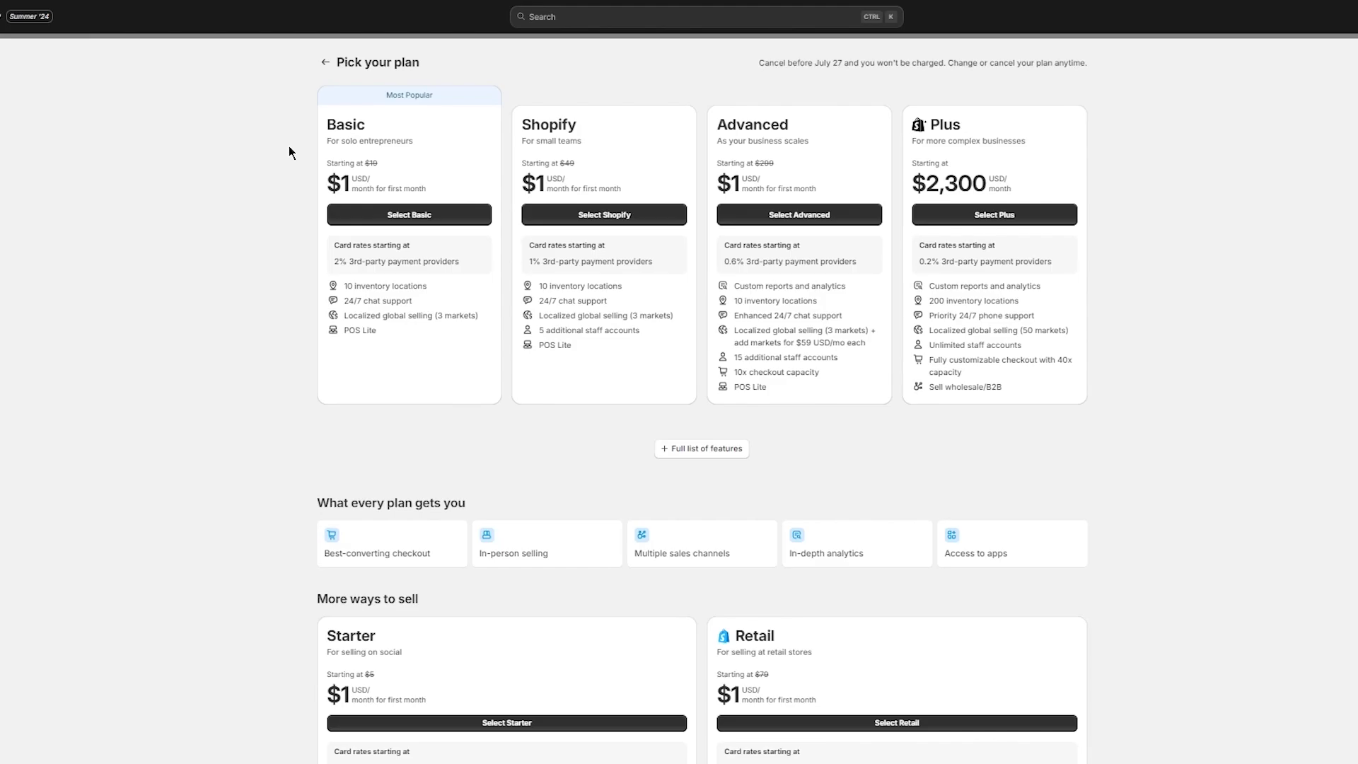
drag(288, 145, 1047, 262)
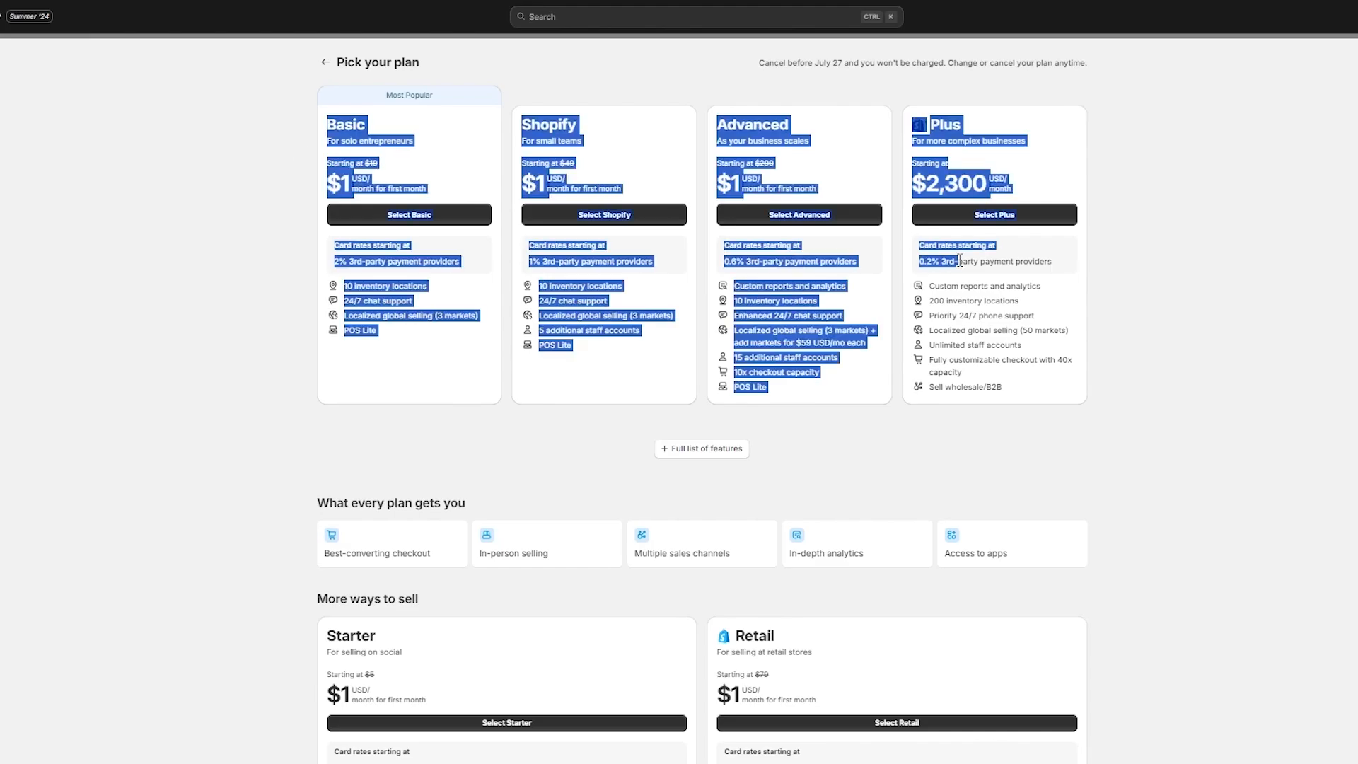
click(1258, 258)
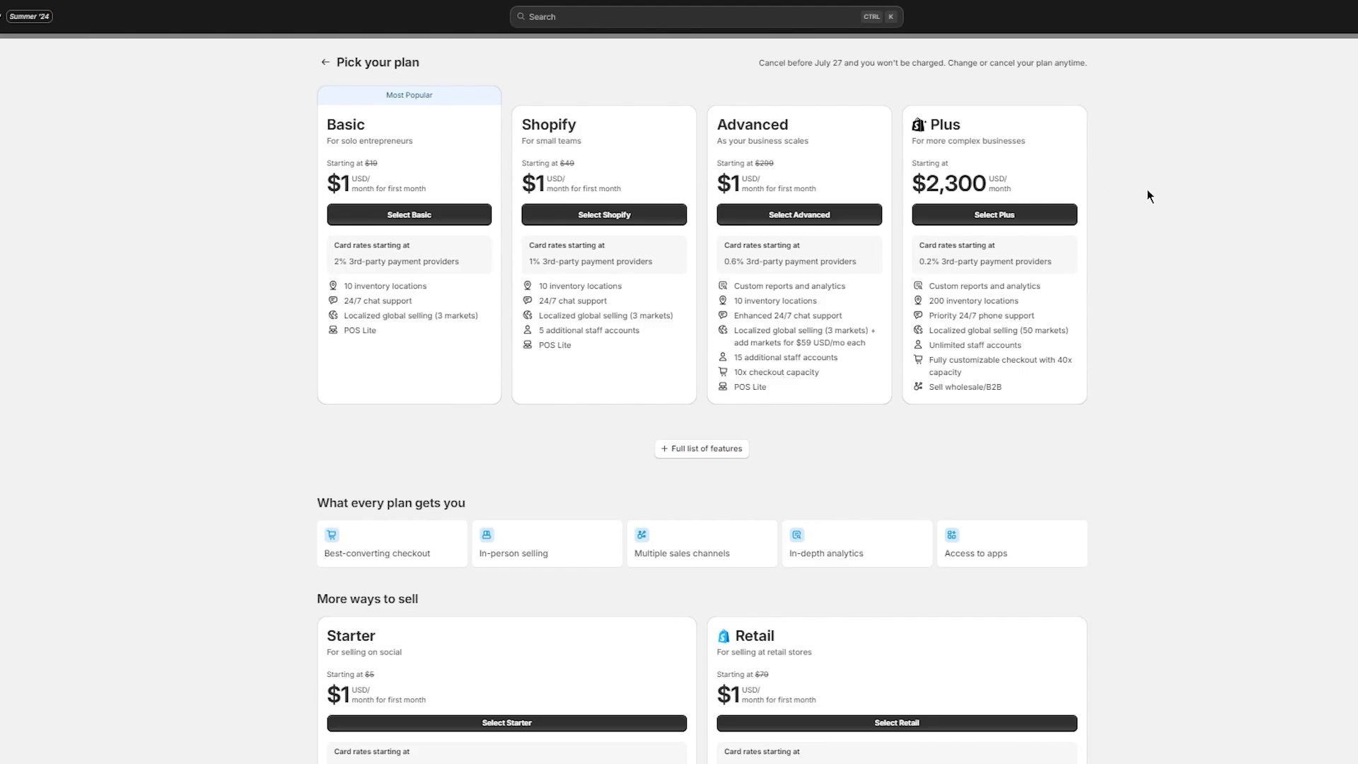
scroll(1148, 189, down, 4)
scroll(1148, 189, up, 4)
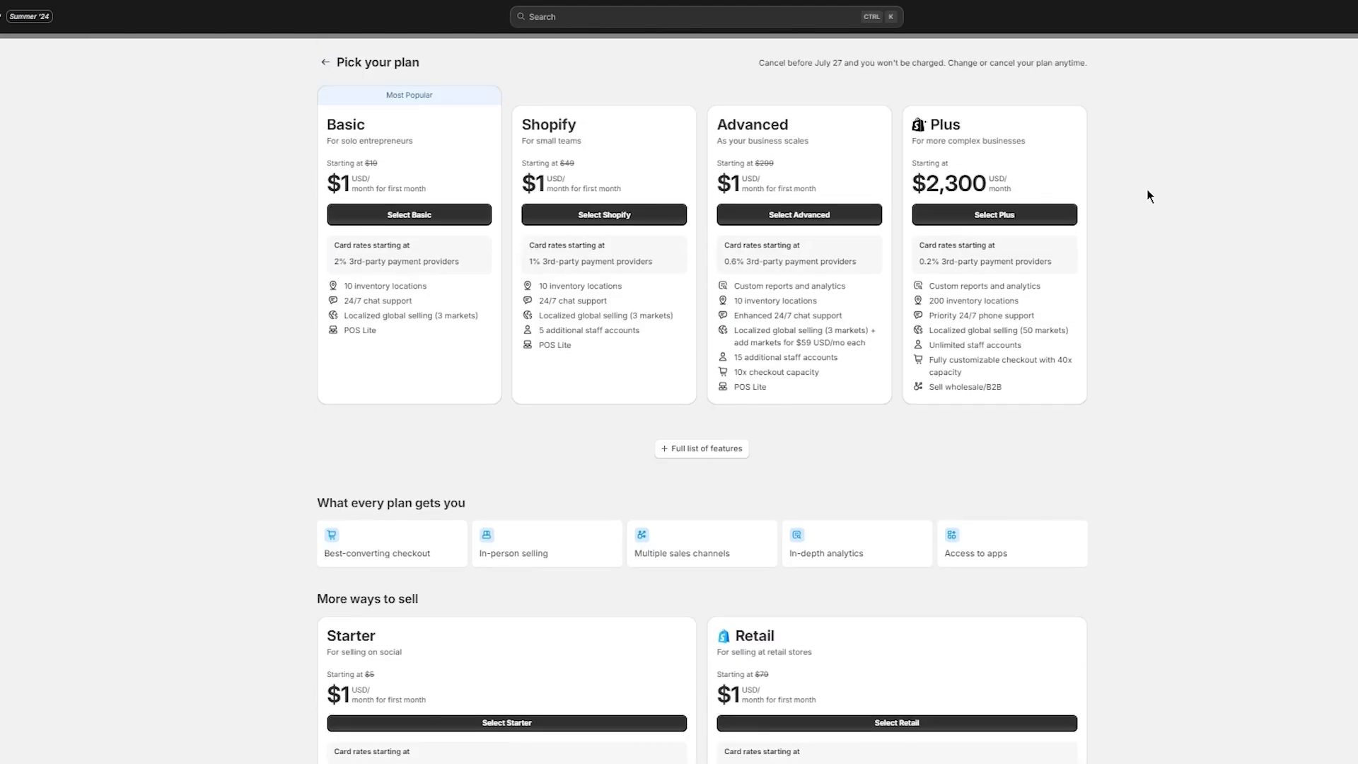